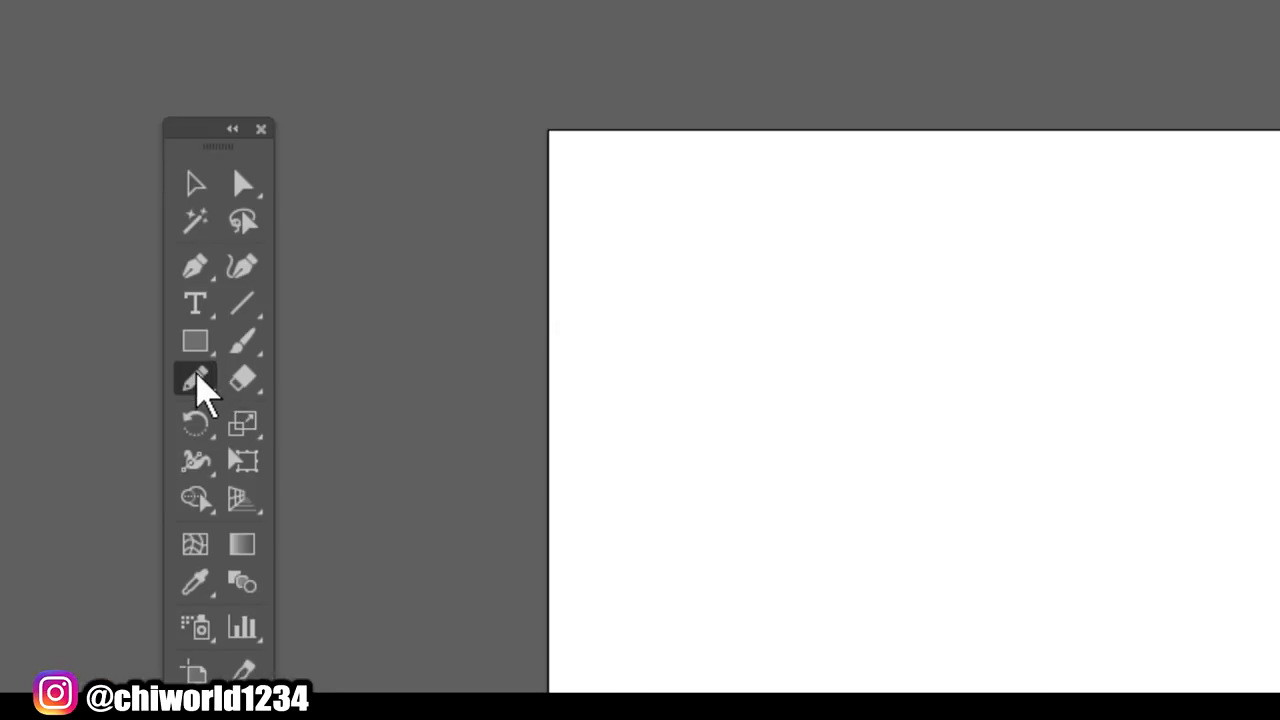
- Configure the Pencil Tool with fidelity at maximum Smooth, editing of selected paths off, and paths closing when ends are within 20 pixels
click(198, 381)
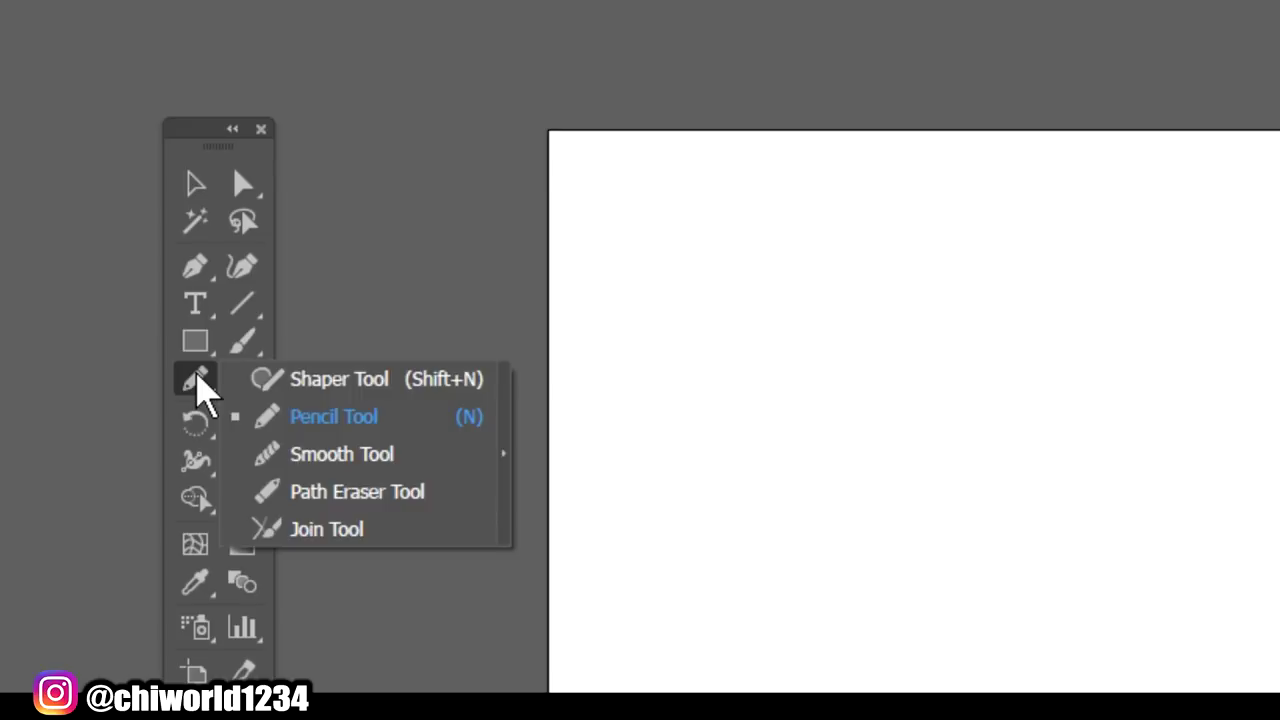
double_click(198, 381)
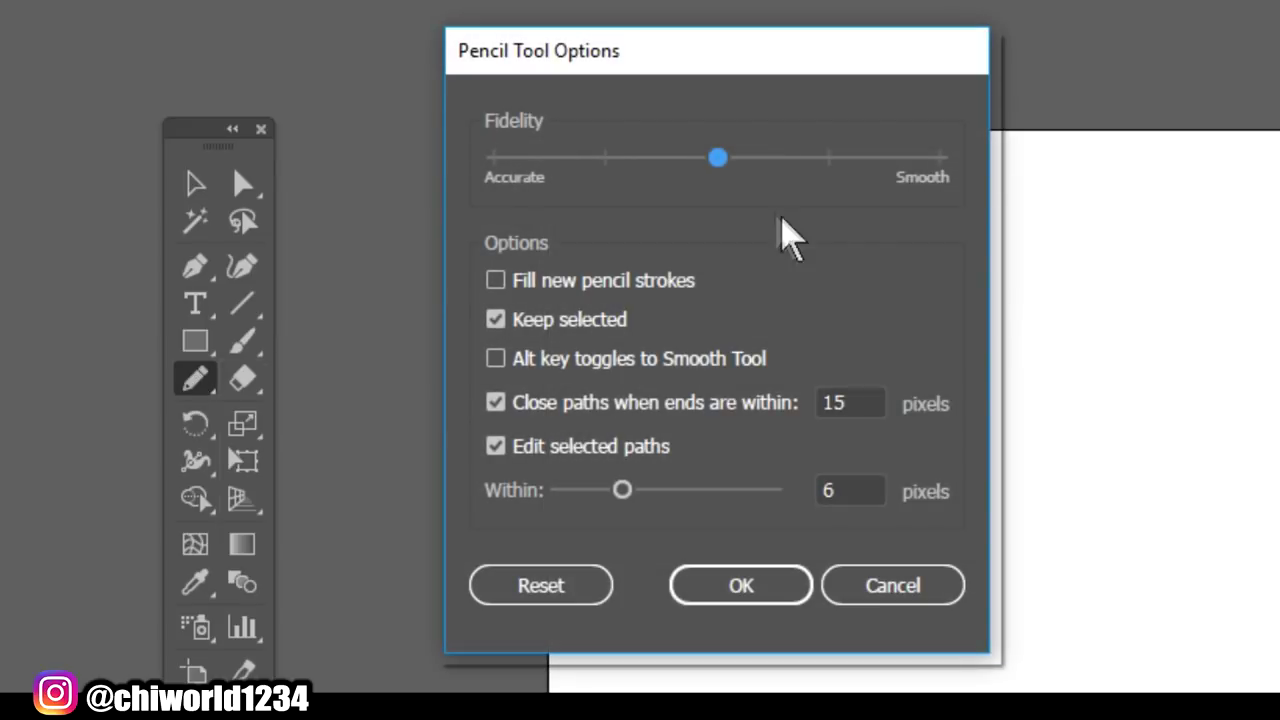
drag(757, 166, 1006, 200)
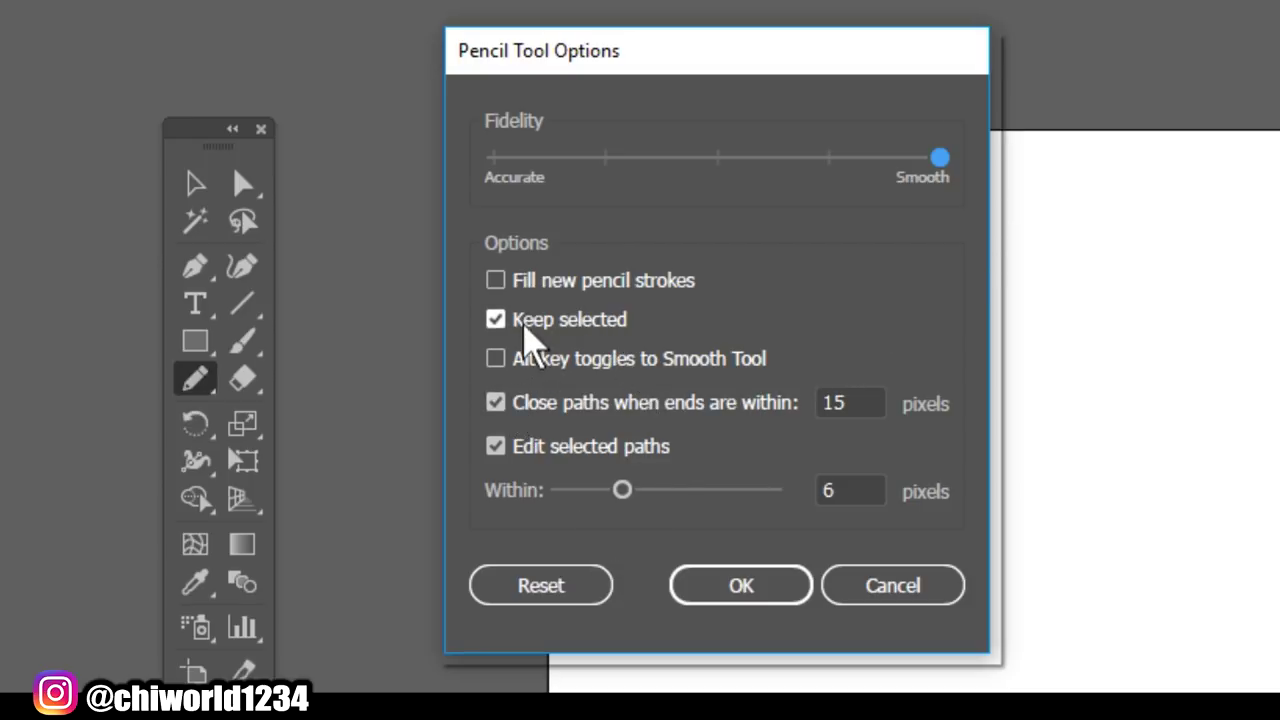
click(495, 448)
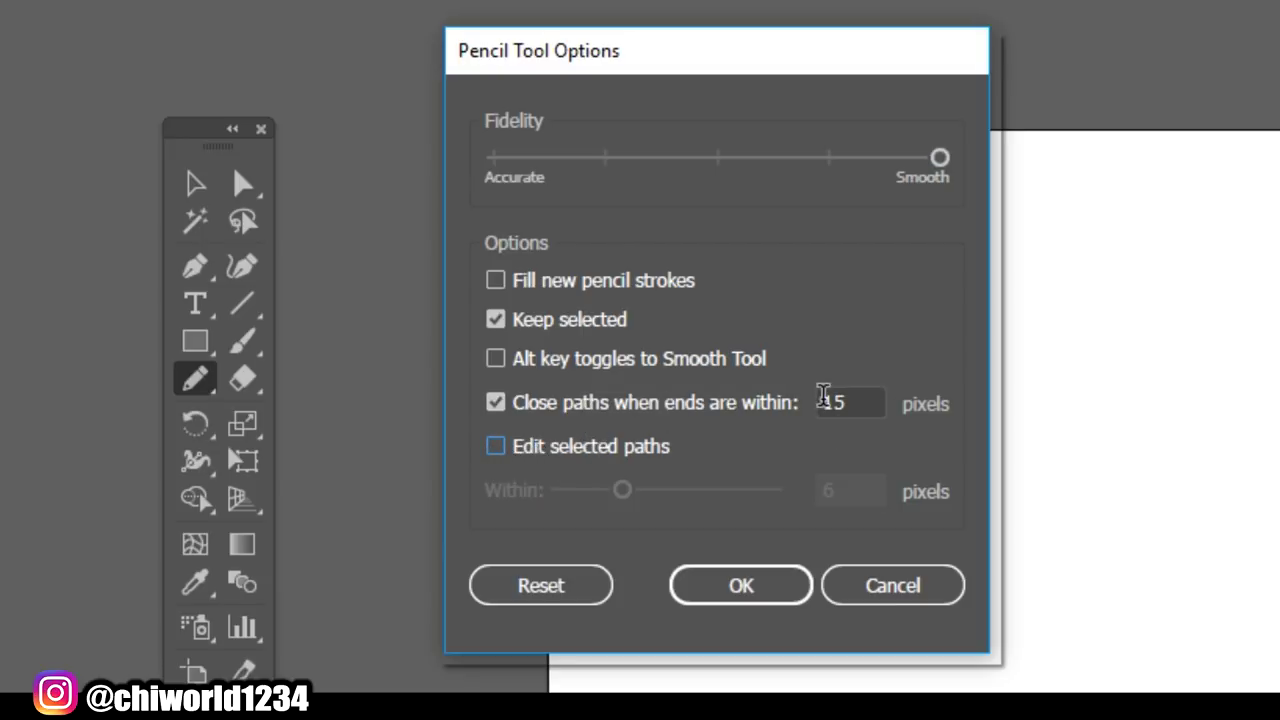
click(826, 400)
double_click(826, 400)
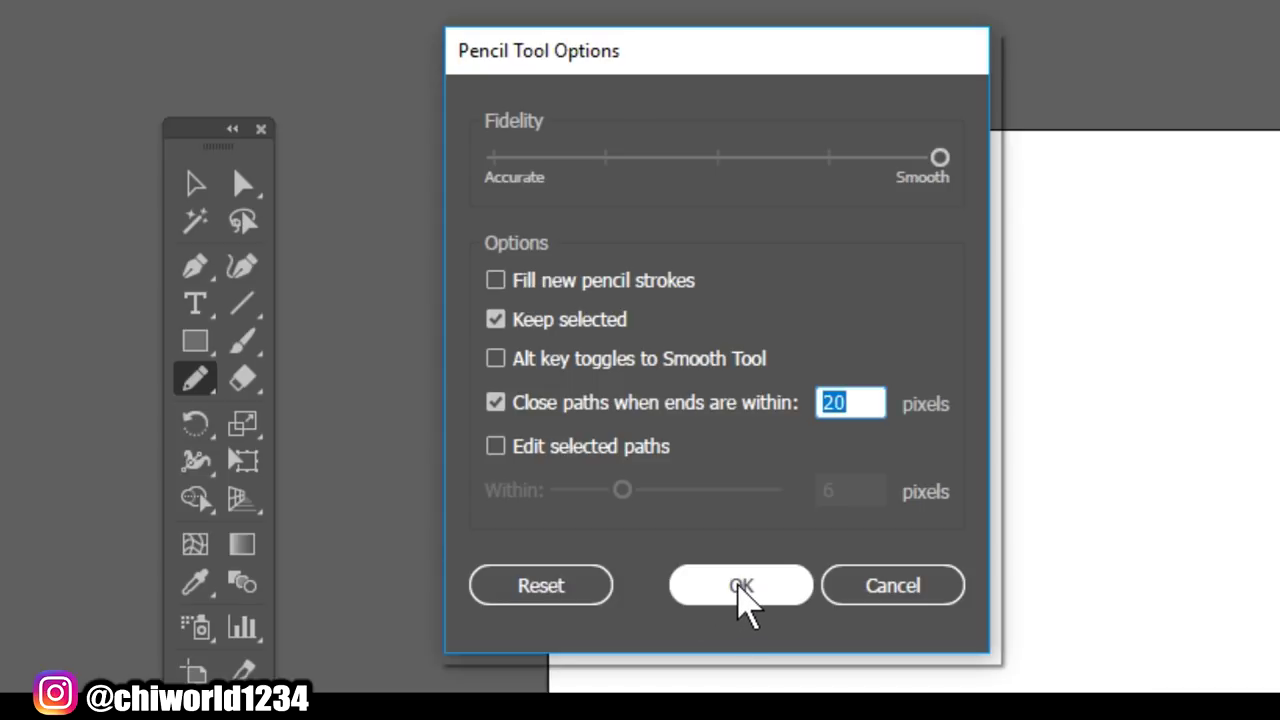
click(739, 584)
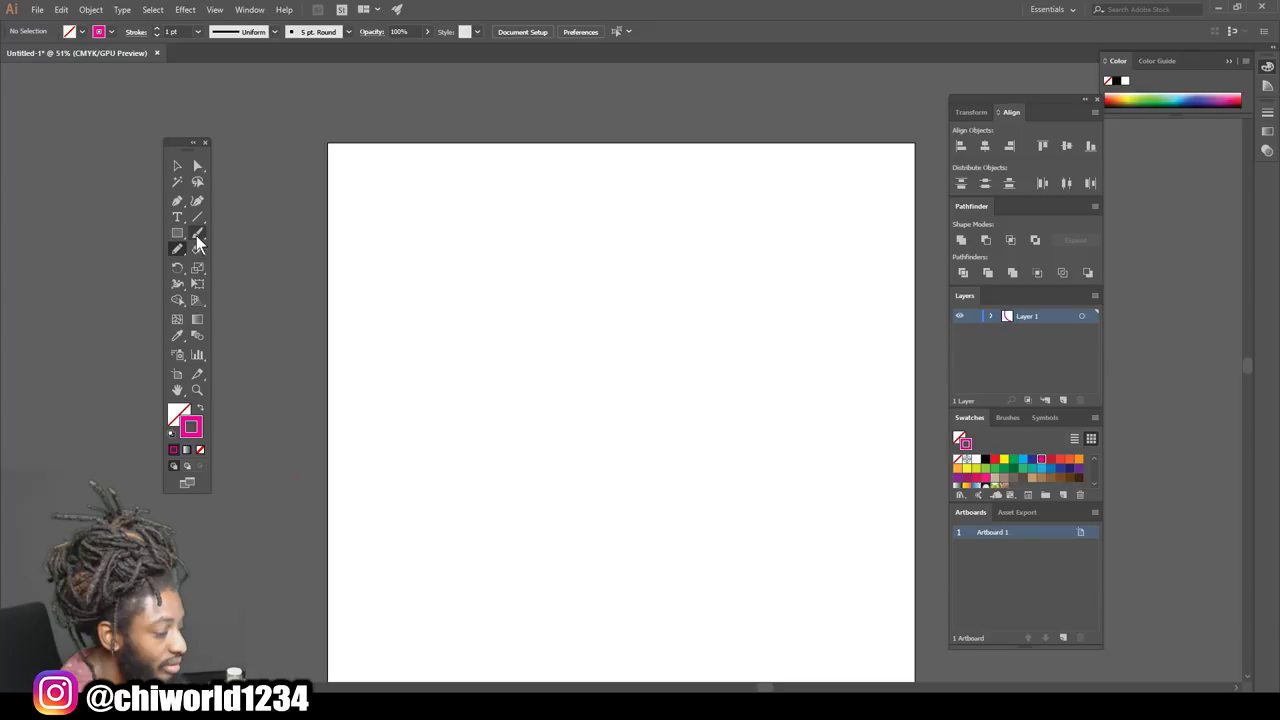
- Set up the Paintbrush with a 0.75 pt stroke and 56% opacity
click(198, 233)
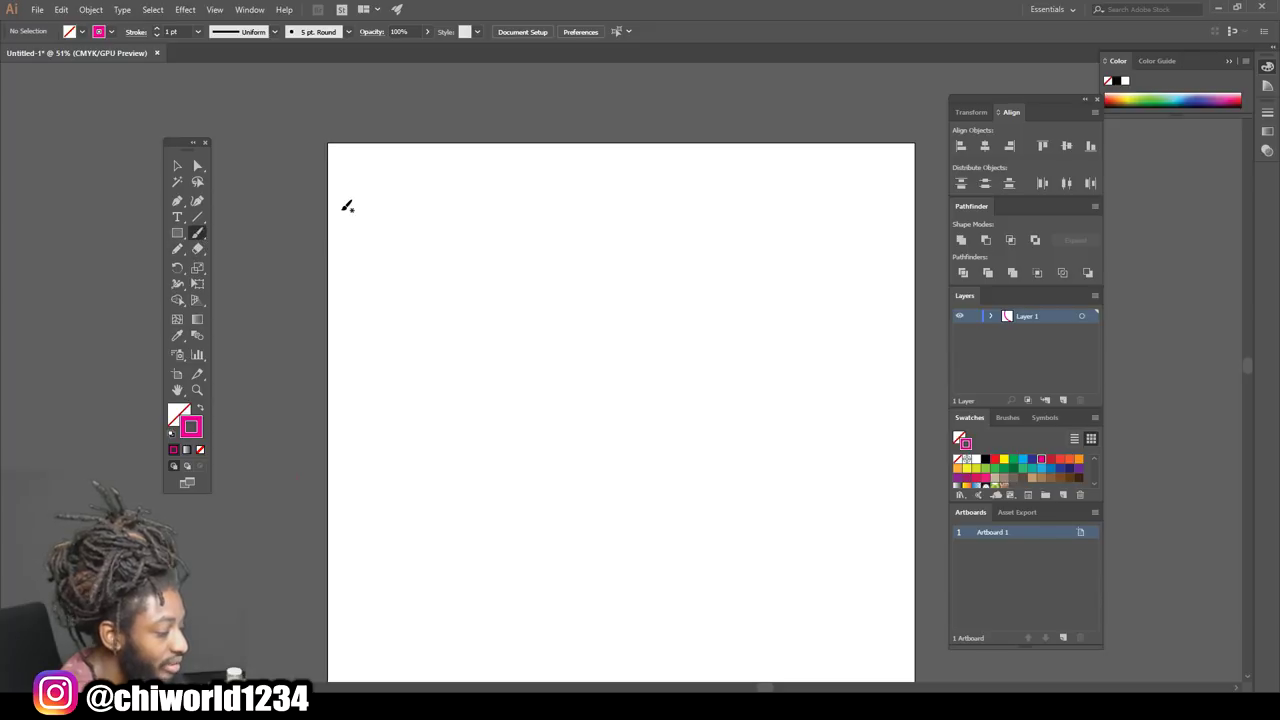
click(197, 37)
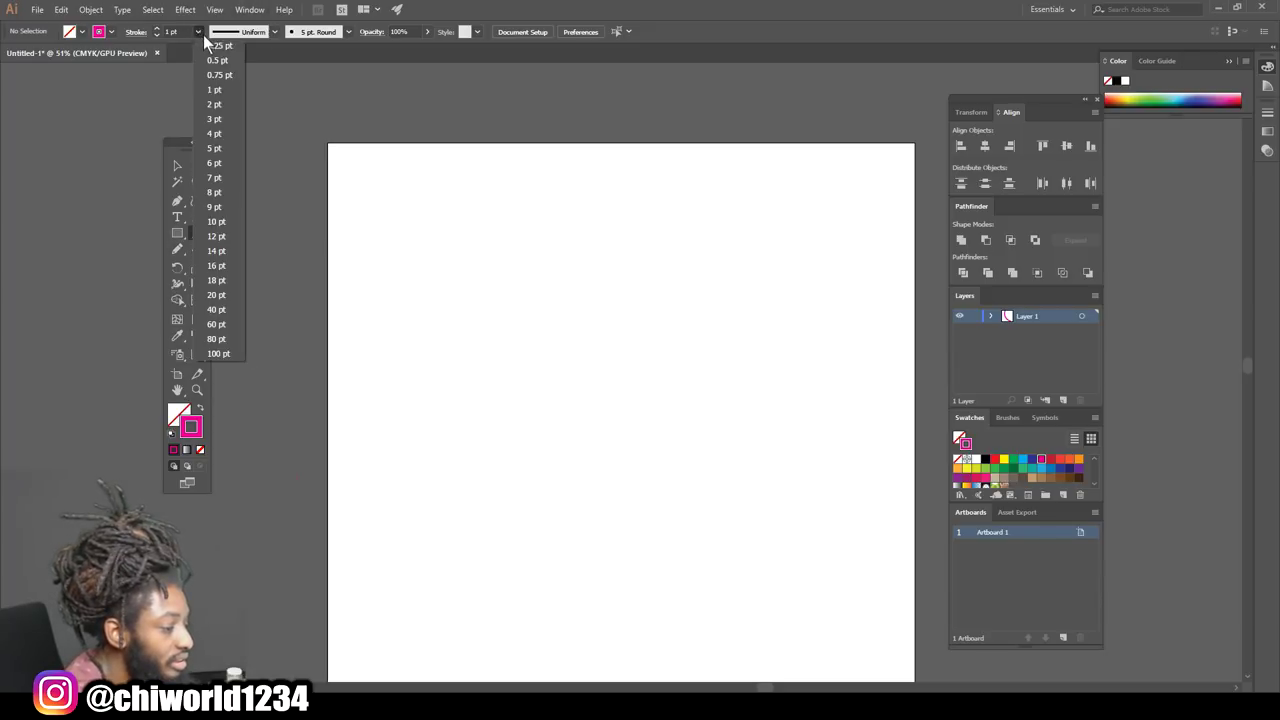
click(214, 80)
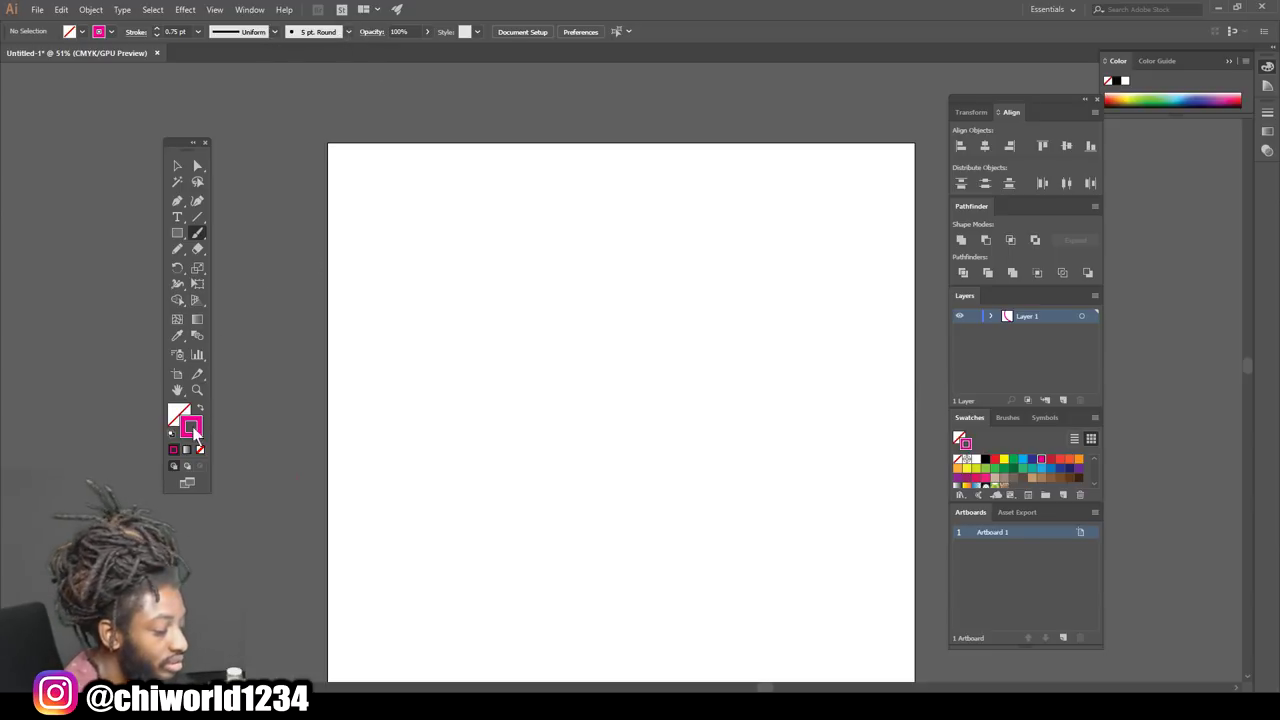
click(427, 31)
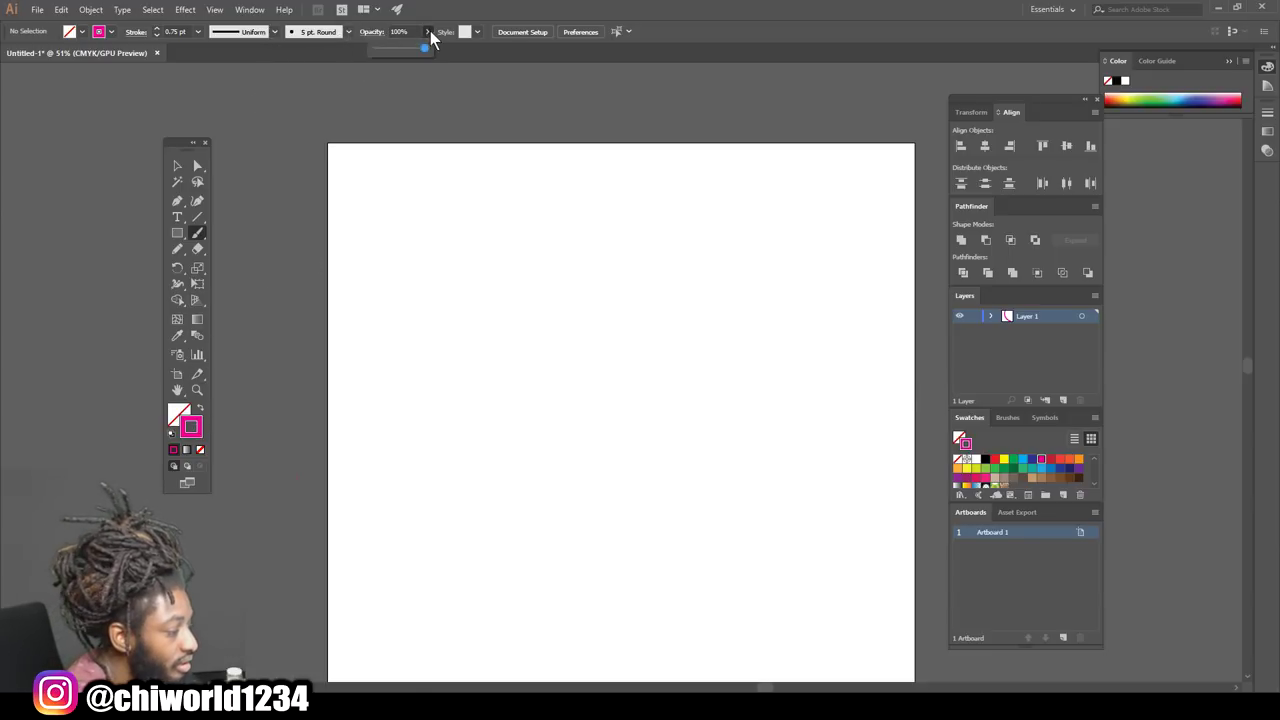
drag(421, 44, 407, 66)
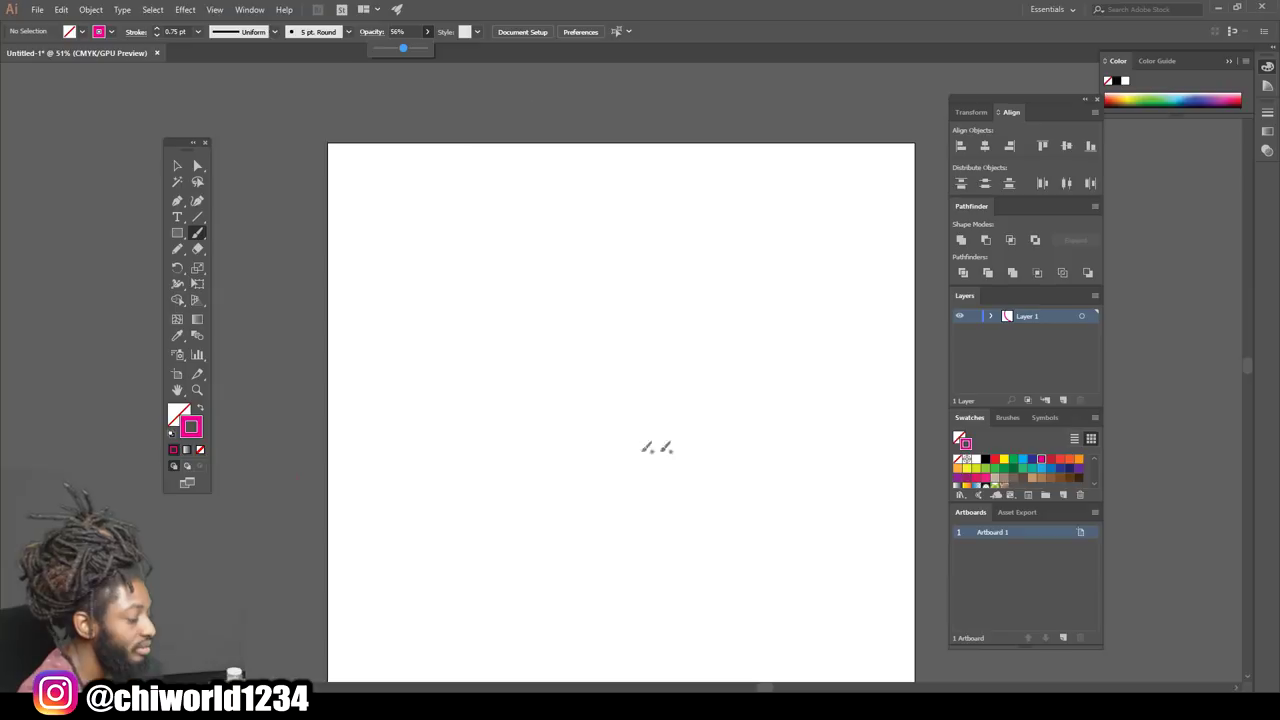
- Sketch a man's head in three-quarter view with brush strokes for mouth, chin, neck, ear, hairline, eyes and nose
mouse_move(676, 486)
mouse_down()
mouse_move(708, 472)
mouse_move(716, 443)
mouse_move(713, 473)
mouse_move(718, 447)
mouse_move(722, 463)
mouse_move(708, 393)
mouse_move(723, 455)
mouse_move(701, 325)
mouse_move(711, 471)
mouse_move(676, 463)
mouse_move(589, 490)
mouse_up()
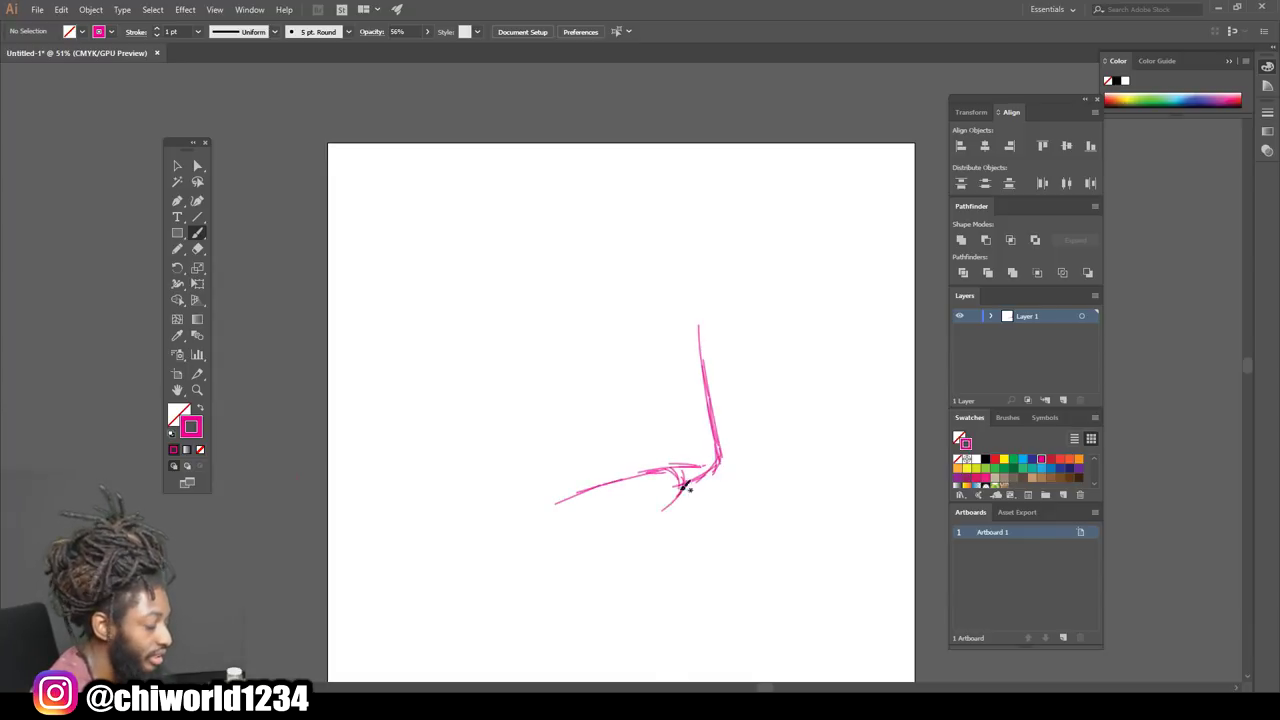
drag(664, 570, 660, 590)
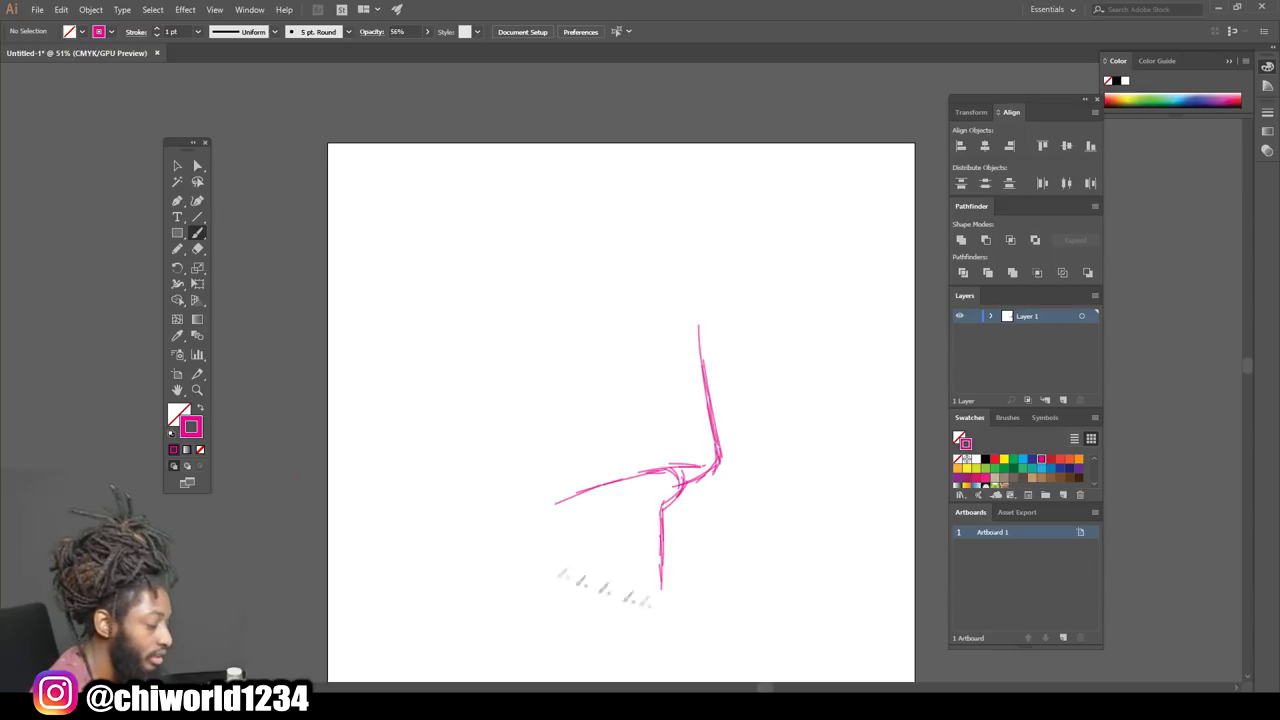
mouse_move(523, 475)
mouse_down()
mouse_move(502, 425)
mouse_move(444, 390)
mouse_move(472, 355)
mouse_move(497, 378)
mouse_move(502, 182)
mouse_move(693, 182)
mouse_up()
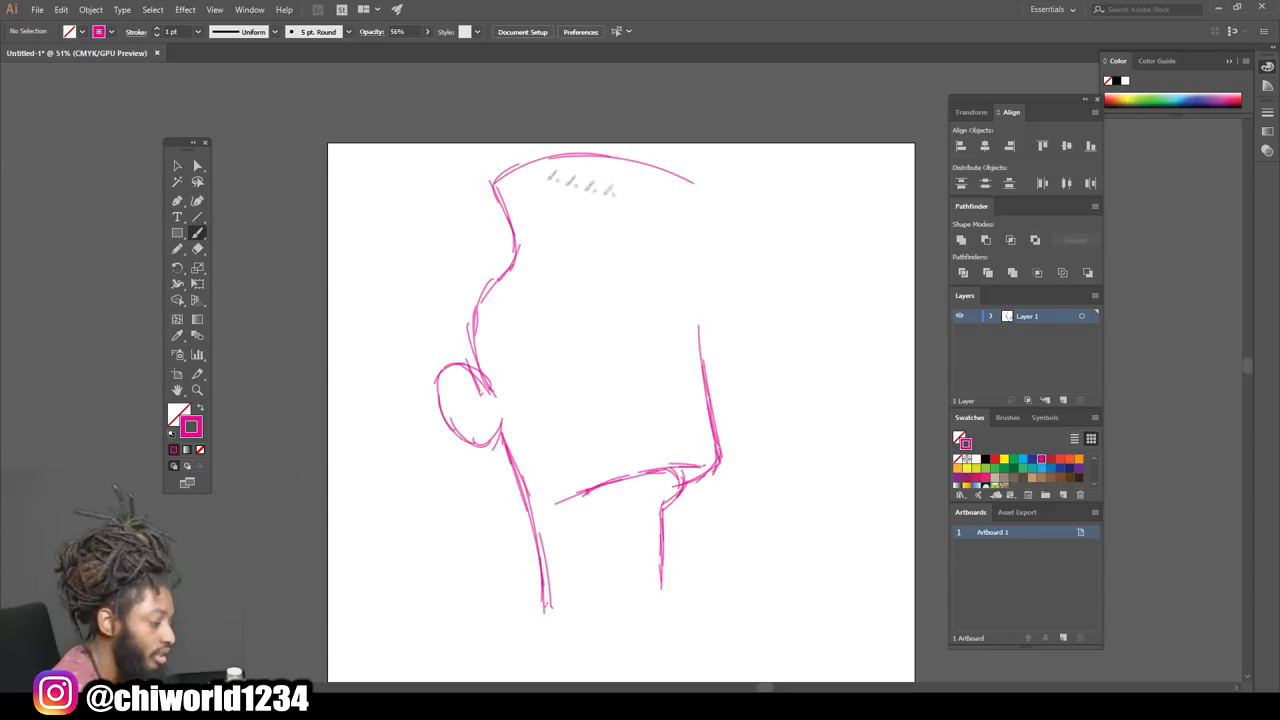
drag(688, 308, 703, 345)
mouse_move(630, 282)
mouse_down()
mouse_move(667, 340)
mouse_move(640, 384)
mouse_up()
mouse_move(646, 310)
mouse_down()
mouse_move(690, 282)
mouse_move(648, 308)
mouse_move(538, 332)
mouse_move(596, 294)
mouse_up()
- Shift the ear, back-of-neck and hairline strokes left to widen the head, and delete the leftover inner neck strokes
key(v)
drag(415, 543, 518, 353)
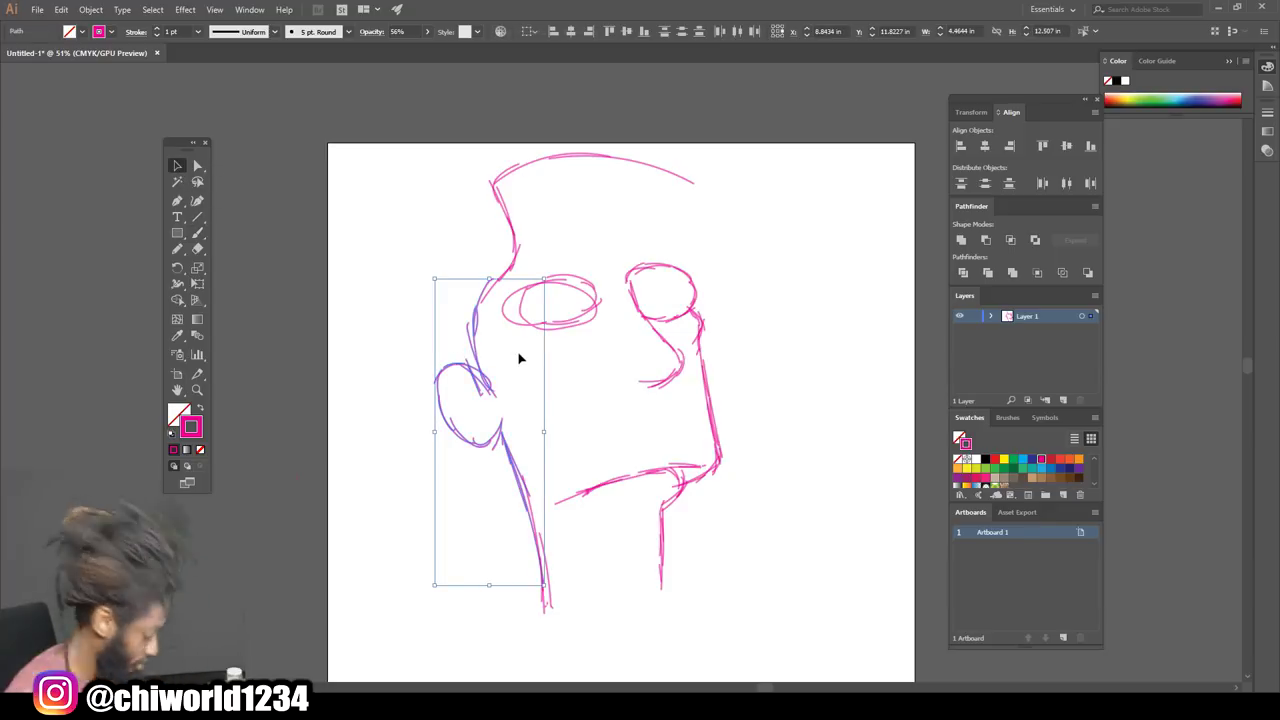
key(shift+Left)
key(shift+Left)
key(shift+Left)
key(shift+Left)
key(shift+Left)
key(shift+Left)
key(shift+Left)
drag(478, 260, 535, 280)
key(shift+Left)
key(shift+Left)
key(shift+Left)
key(shift+Left)
key(shift+Left)
key(shift+Left)
key(shift+Left)
key(shift+Left)
drag(559, 231, 492, 184)
key(shift+Left)
key(shift+Left)
key(shift+Left)
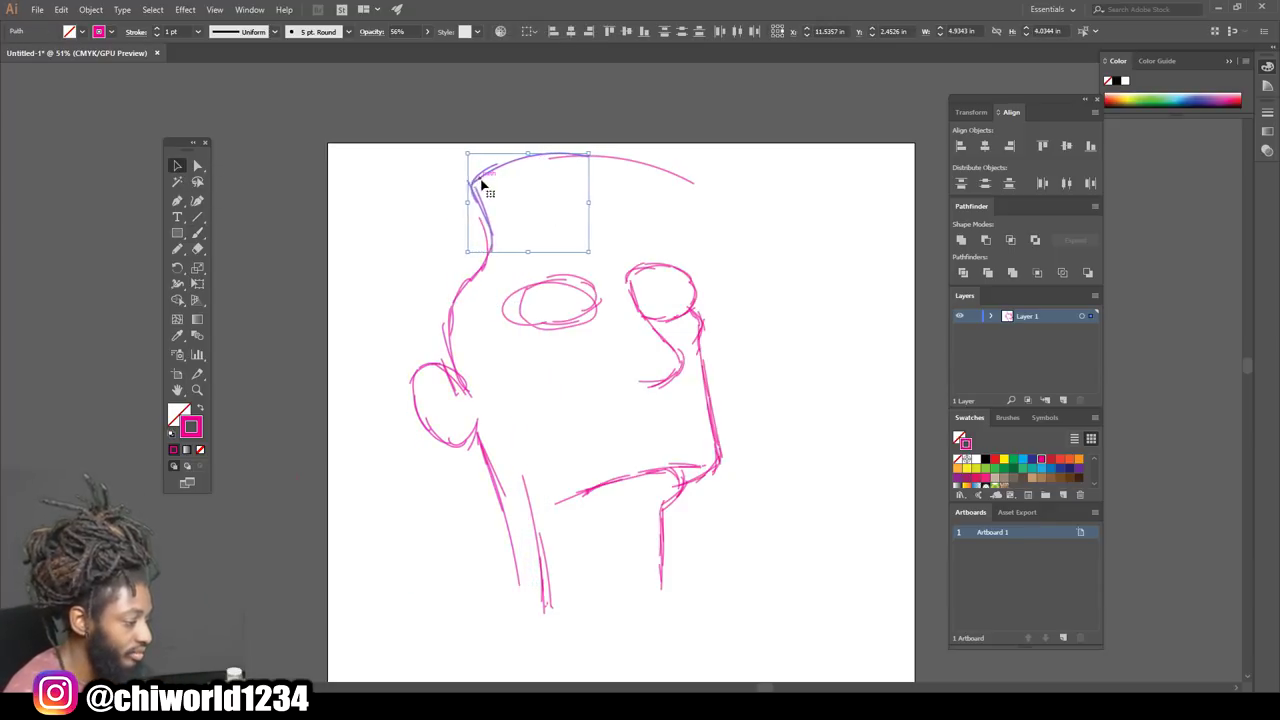
click(551, 566)
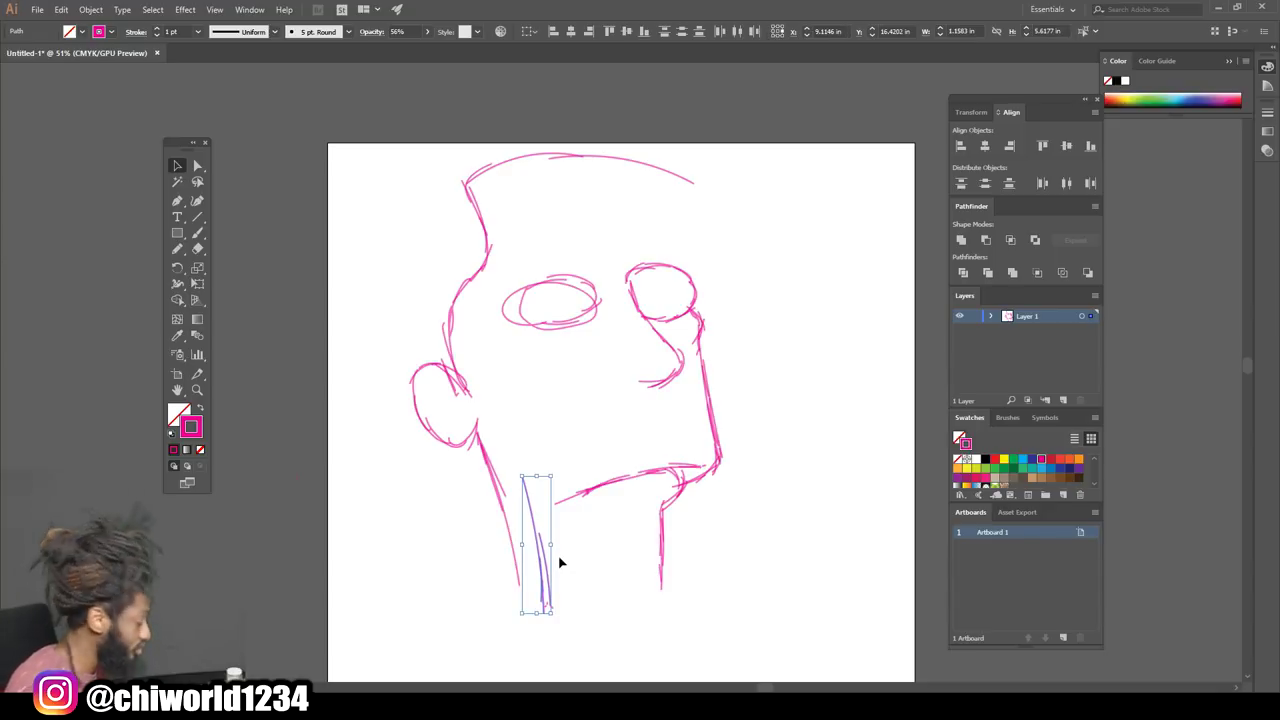
key(Delete)
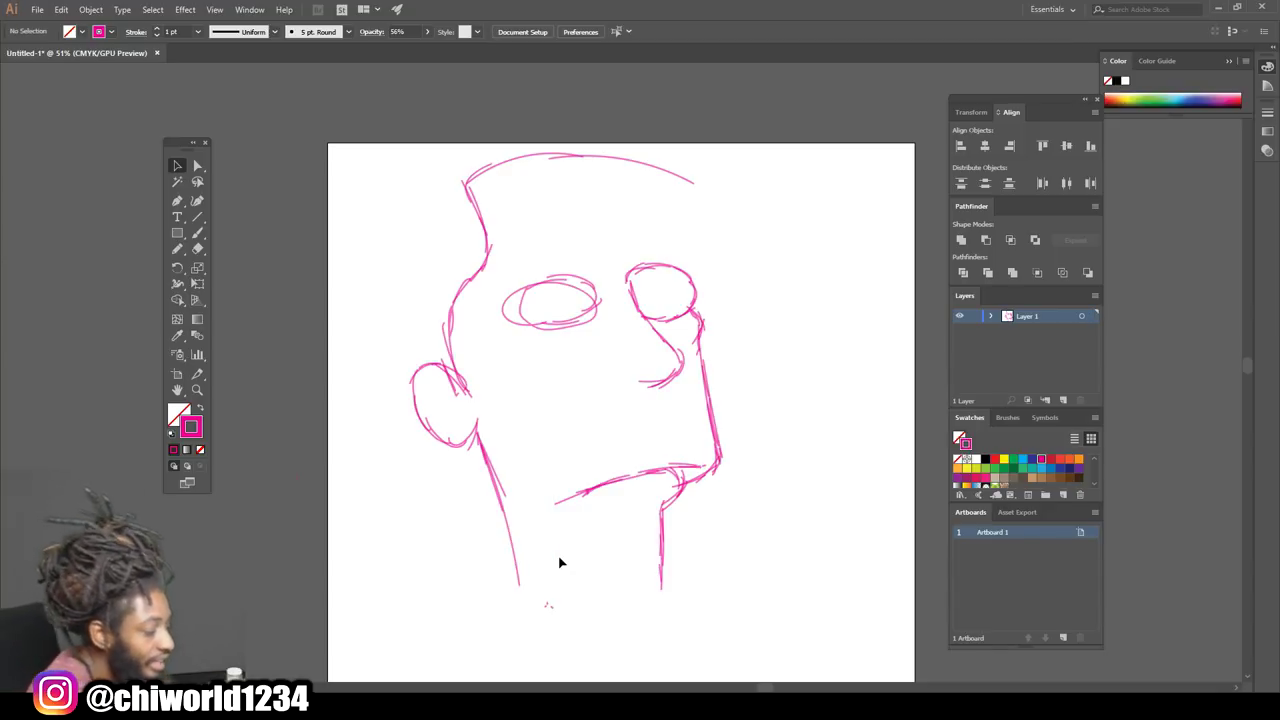
- Brush in the right side of the forehead down to the eye and a line across the top of the head
click(197, 235)
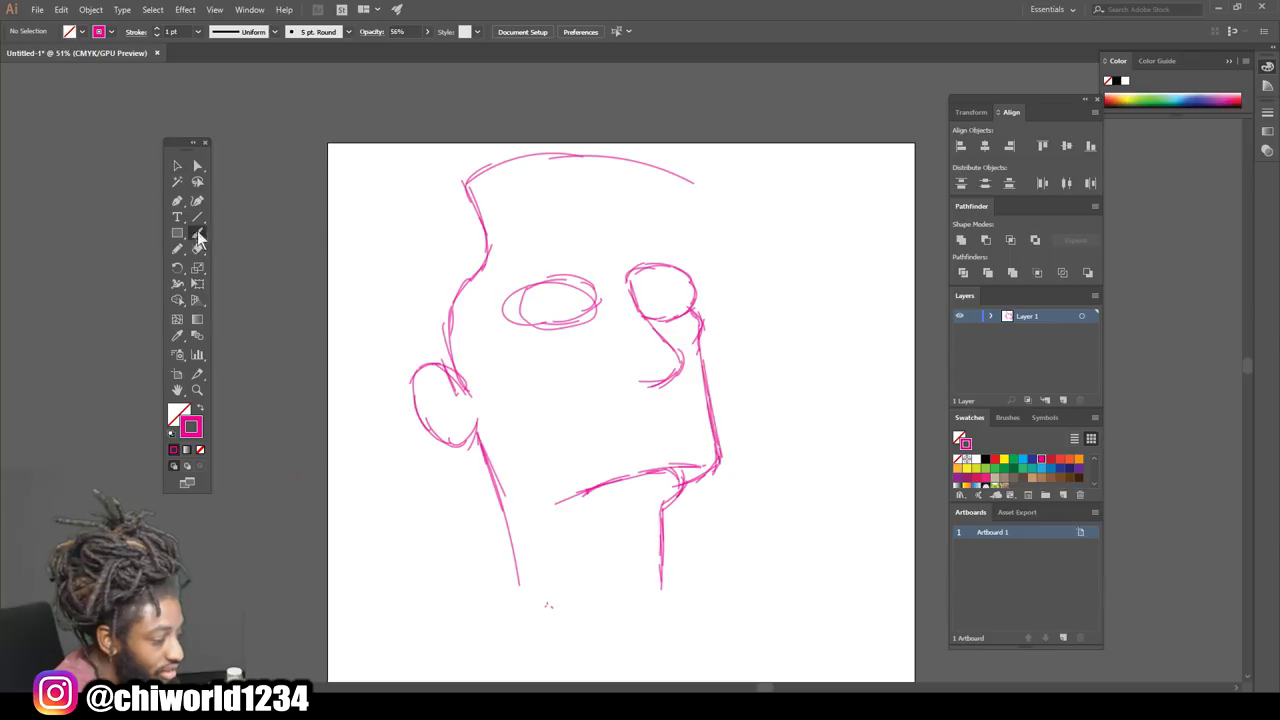
drag(706, 240, 696, 267)
drag(684, 201, 694, 263)
mouse_move(690, 256)
mouse_down()
mouse_move(663, 173)
mouse_move(685, 229)
mouse_up()
mouse_move(683, 185)
mouse_down()
mouse_move(600, 145)
mouse_move(520, 150)
mouse_up()
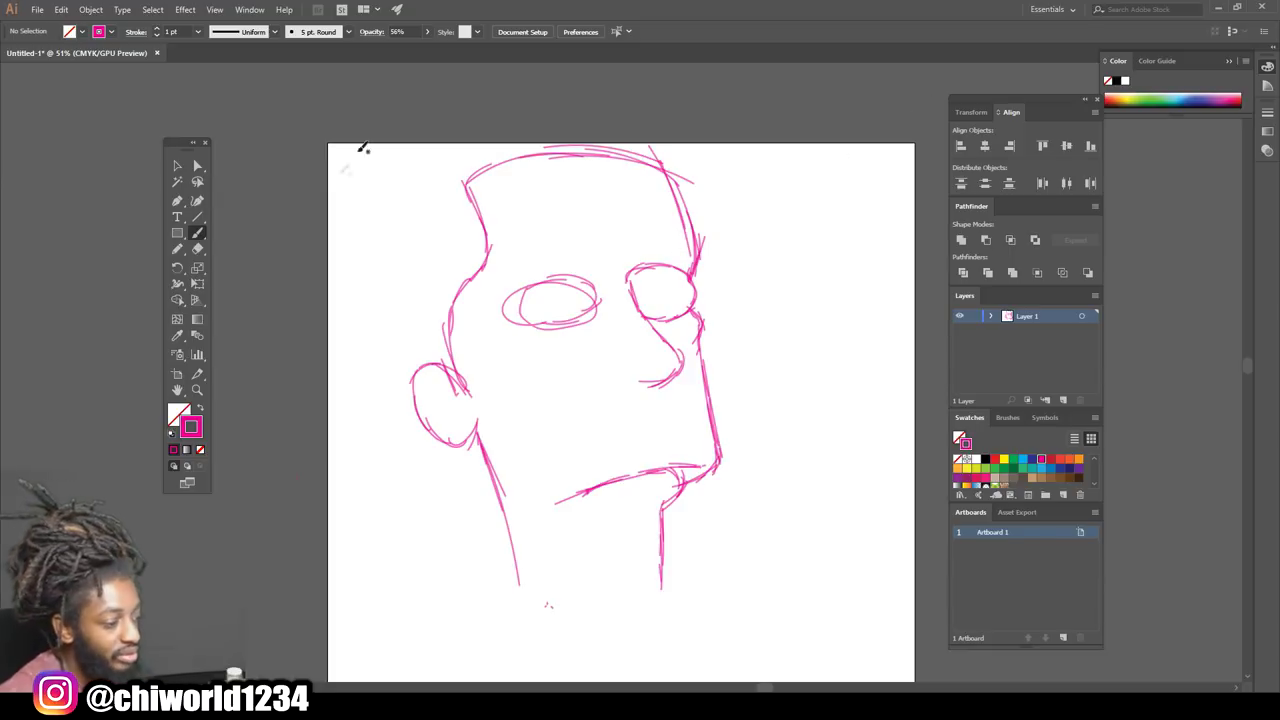
- Scale the whole head sketch down to about 7.62 in wide by 11.30 in tall and move it up and to the right
click(178, 166)
mouse_move(389, 144)
mouse_down()
mouse_move(837, 537)
mouse_move(873, 672)
mouse_move(874, 660)
mouse_up()
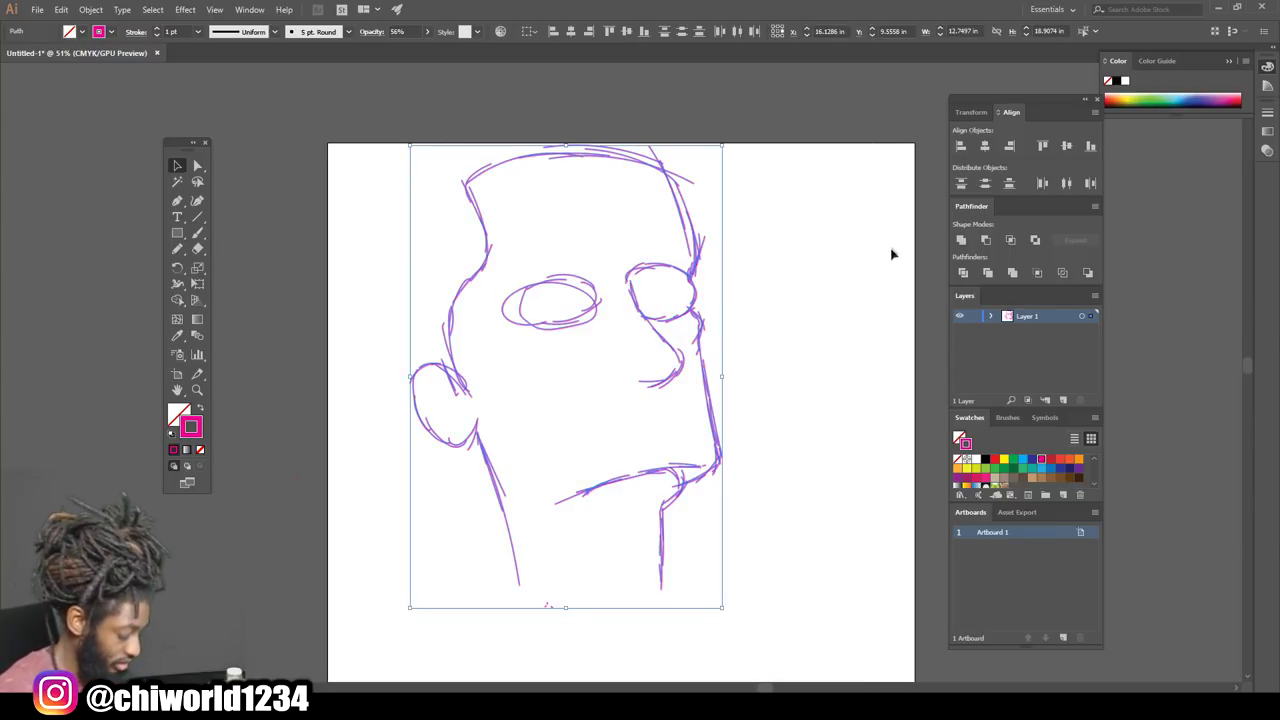
key(ctrl+h)
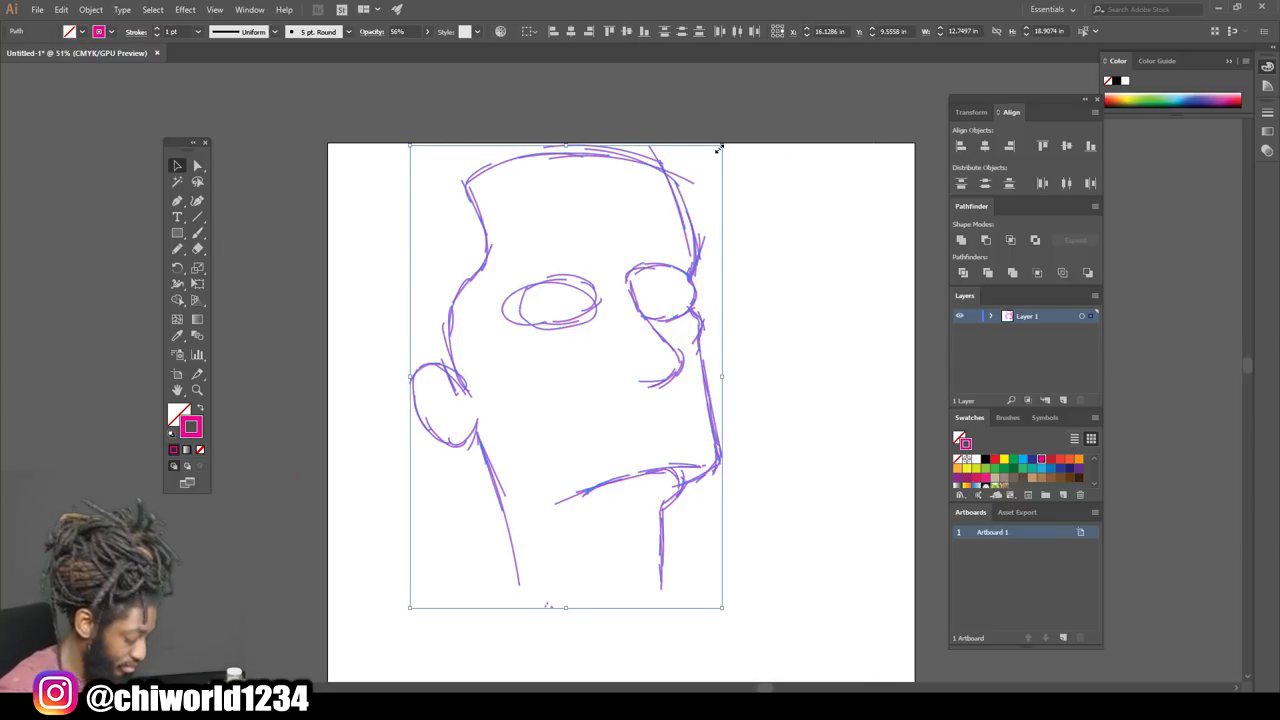
key(ctrl+h)
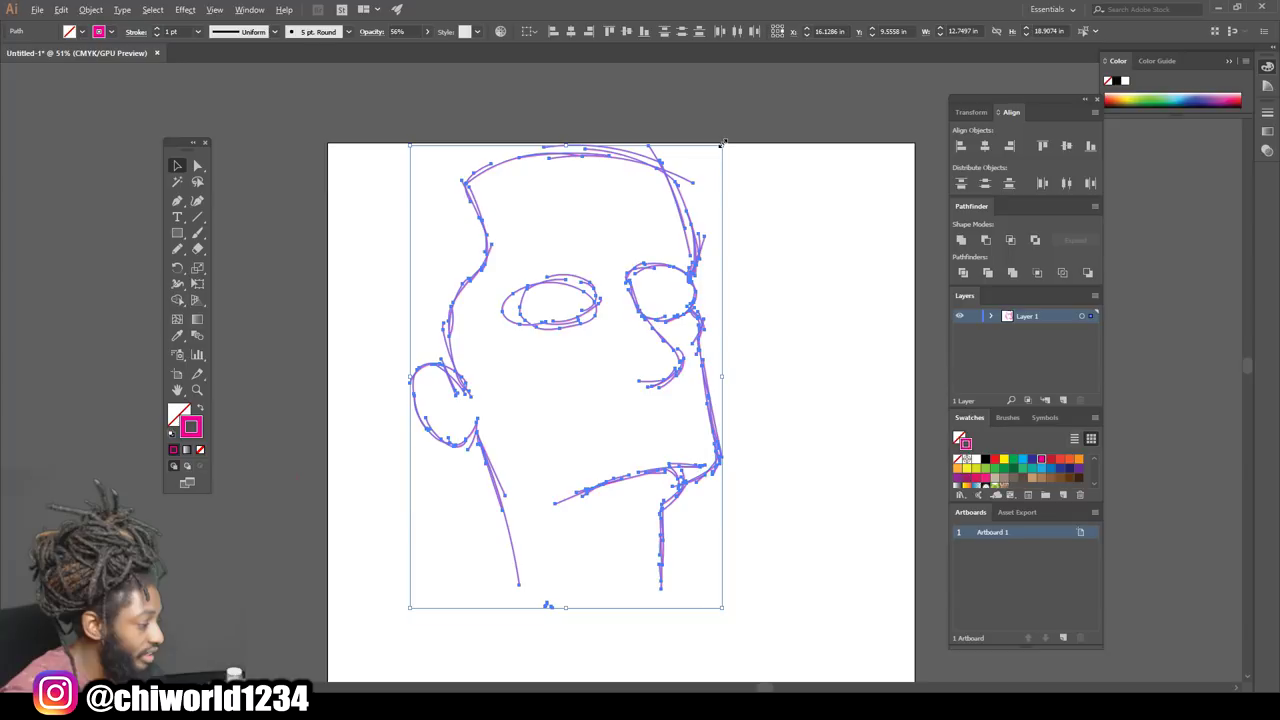
drag(722, 143, 662, 218)
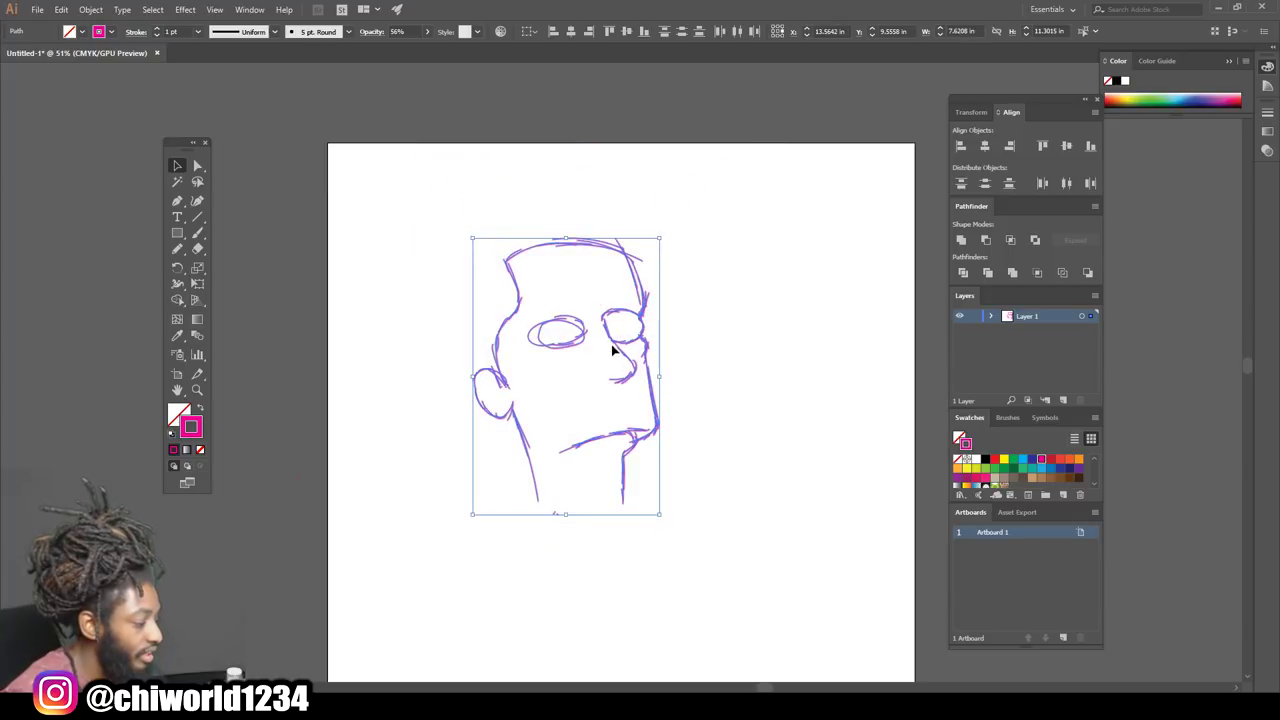
mouse_move(622, 342)
mouse_down()
mouse_move(667, 297)
mouse_move(654, 242)
mouse_up()
click(863, 322)
- Brush in two curved eyebrows above the eyes
click(198, 233)
drag(647, 244, 685, 247)
drag(573, 262, 623, 240)
drag(621, 248, 578, 259)
- Sketch the lower jaw and neck lines down to a curved neckline, and add a small pupil in each eye
drag(675, 401, 657, 410)
drag(553, 366, 580, 440)
drag(574, 415, 590, 488)
mouse_move(665, 420)
mouse_down()
mouse_move(652, 492)
mouse_move(660, 470)
mouse_up()
drag(583, 480, 640, 484)
drag(655, 280, 658, 279)
drag(588, 283, 592, 284)
- Sketch the hair with a rounded top, strands over the forehead, and a side section running down to the ear
drag(637, 193, 597, 222)
mouse_move(658, 192)
mouse_down()
mouse_move(532, 127)
mouse_move(476, 242)
mouse_up()
drag(516, 209, 484, 265)
mouse_move(484, 266)
mouse_down()
mouse_move(526, 330)
mouse_move(513, 308)
mouse_up()
mouse_move(652, 194)
mouse_down()
mouse_move(687, 195)
mouse_move(561, 228)
mouse_move(592, 482)
mouse_move(613, 312)
mouse_up()
- Draw the V-shaped neckline and the two collar flaps of the shirt below the neck
drag(656, 482, 624, 515)
drag(588, 482, 624, 515)
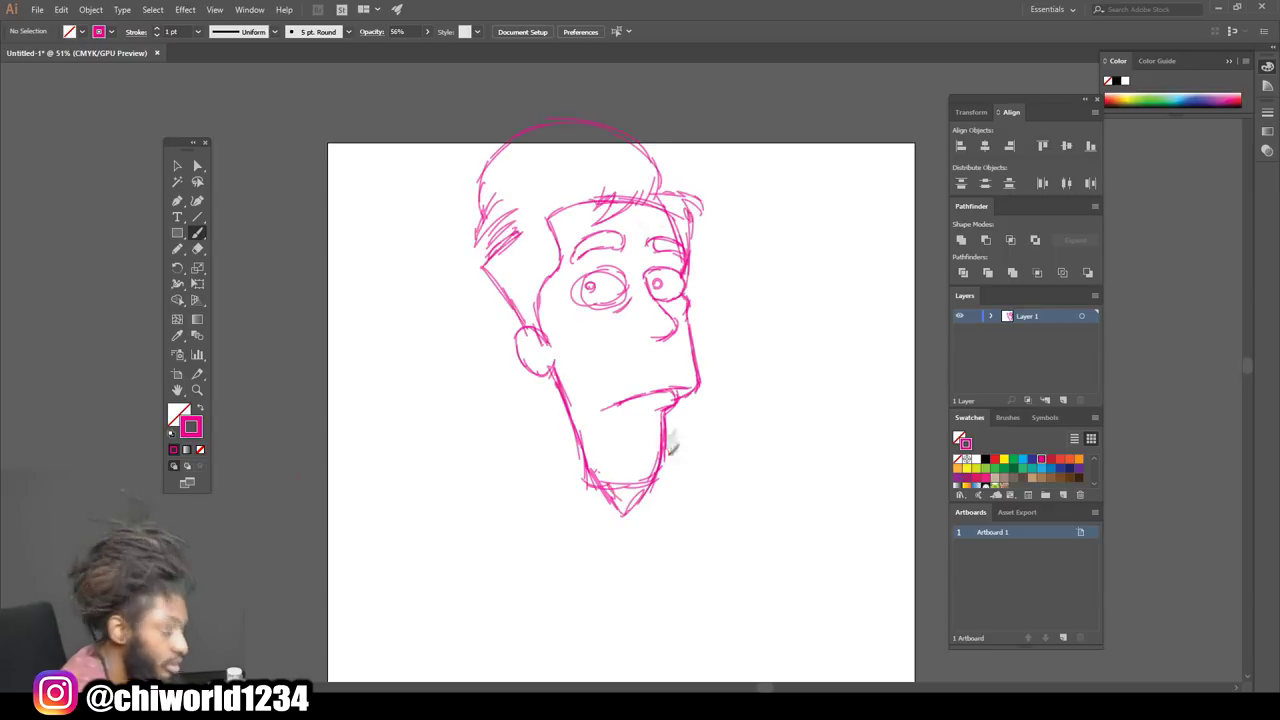
drag(668, 435, 698, 503)
drag(705, 499, 661, 508)
drag(578, 444, 539, 503)
drag(540, 502, 583, 493)
- Sketch the shoulders, short sleeves, hanging arms, torso sides and bottom hem of the shirt
drag(670, 438, 738, 470)
drag(694, 506, 722, 616)
drag(742, 624, 618, 652)
scroll(690, 600, down, 2)
drag(572, 450, 565, 502)
drag(578, 410, 500, 500)
drag(698, 466, 738, 452)
mouse_move(568, 494)
mouse_down()
mouse_move(552, 596)
mouse_move(752, 600)
mouse_up()
drag(722, 508, 745, 600)
drag(730, 450, 748, 580)
drag(540, 494, 520, 622)
drag(540, 625, 775, 575)
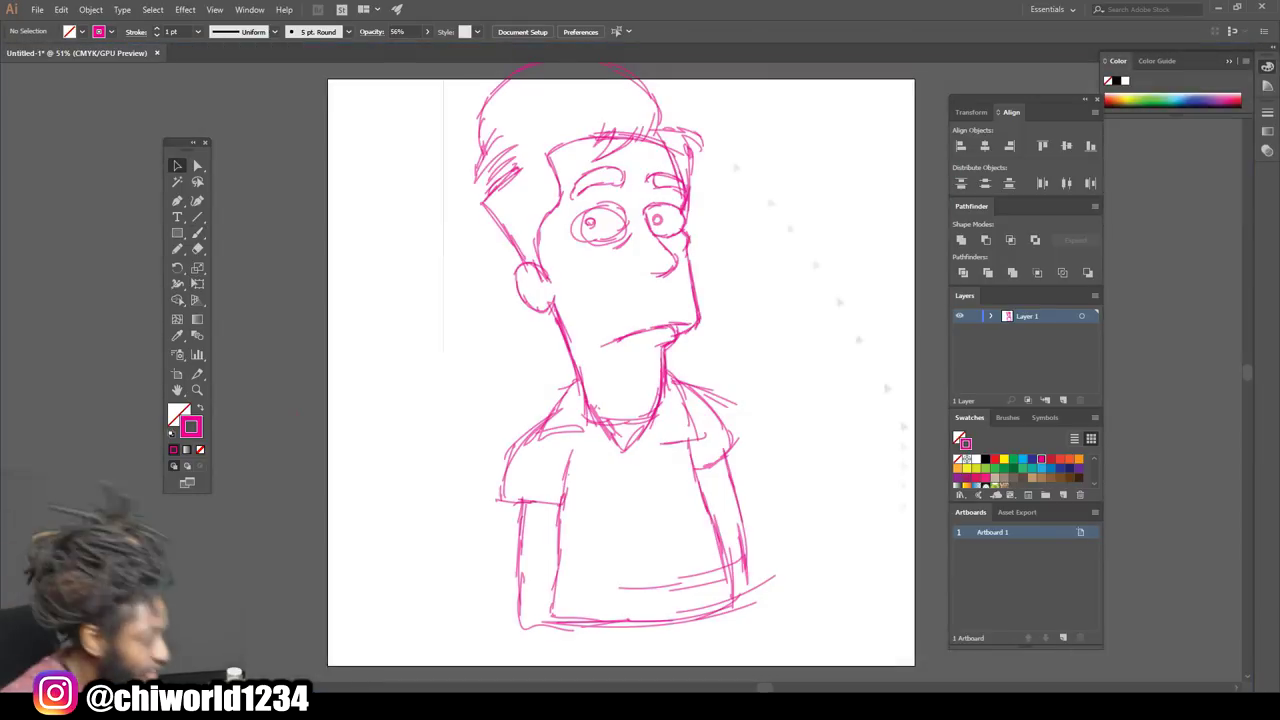
- Stretch the entire character sketch taller to about 12.13 in wide by 25.88 in tall and reposition it on the artboard
key(ctrl+a)
mouse_move(748, 634)
mouse_down()
mouse_move(741, 620)
mouse_move(745, 650)
mouse_up()
scroll(742, 600, up, 1)
drag(680, 322, 699, 364)
drag(769, 113, 791, 76)
scroll(740, 300, down, 1)
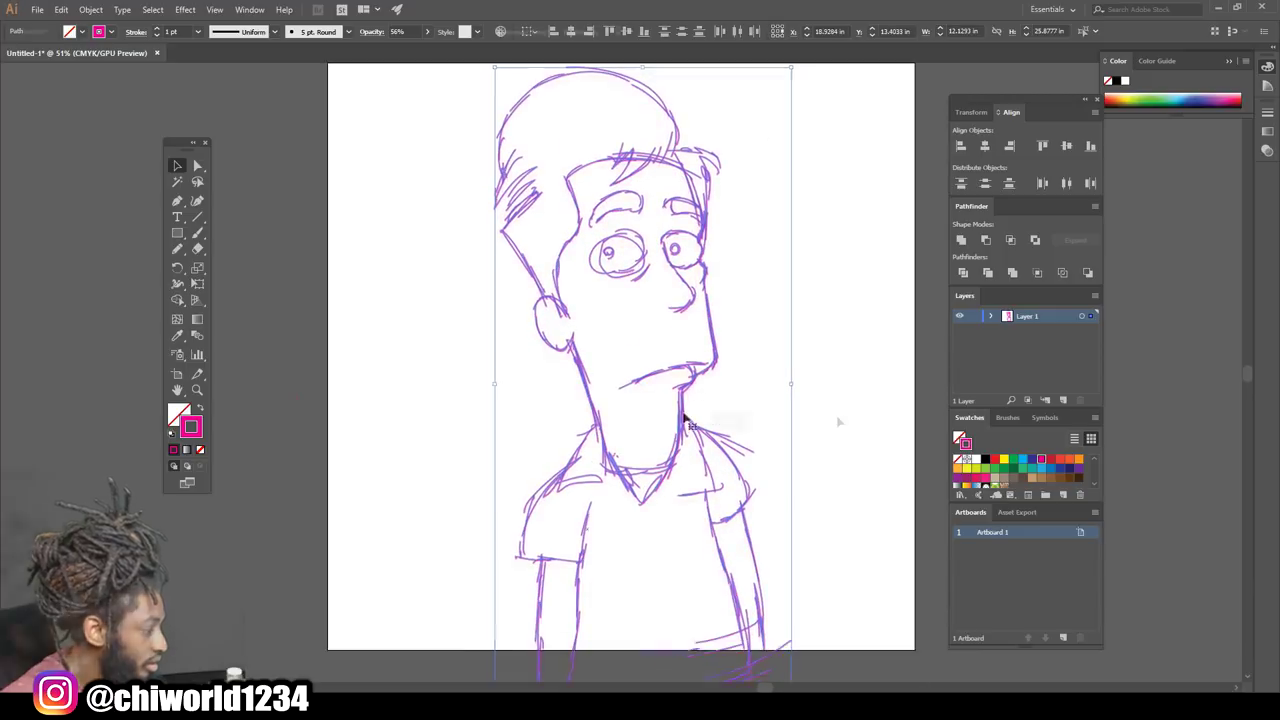
click(839, 422)
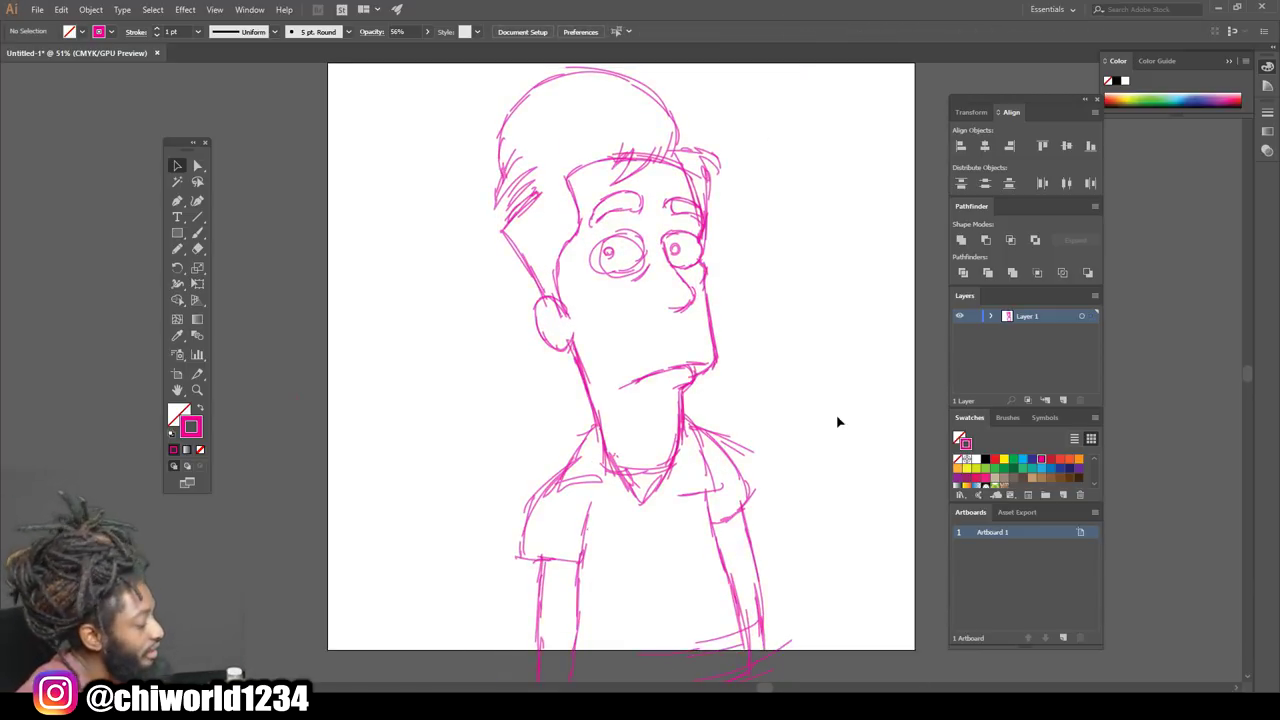
- Fade the entire character sketch to 28% opacity and lock its layer
scroll(838, 422, up, 1)
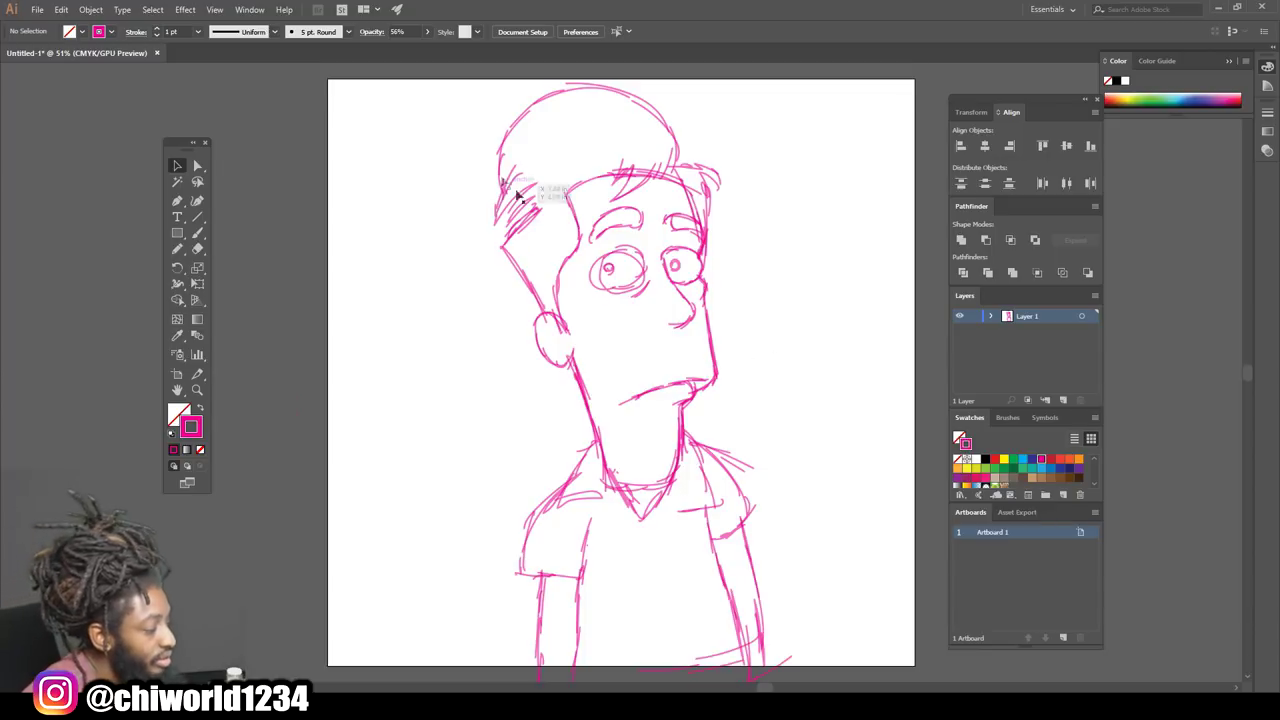
mouse_move(438, 91)
mouse_down()
mouse_move(791, 277)
mouse_move(891, 651)
mouse_move(880, 694)
mouse_move(881, 677)
mouse_up()
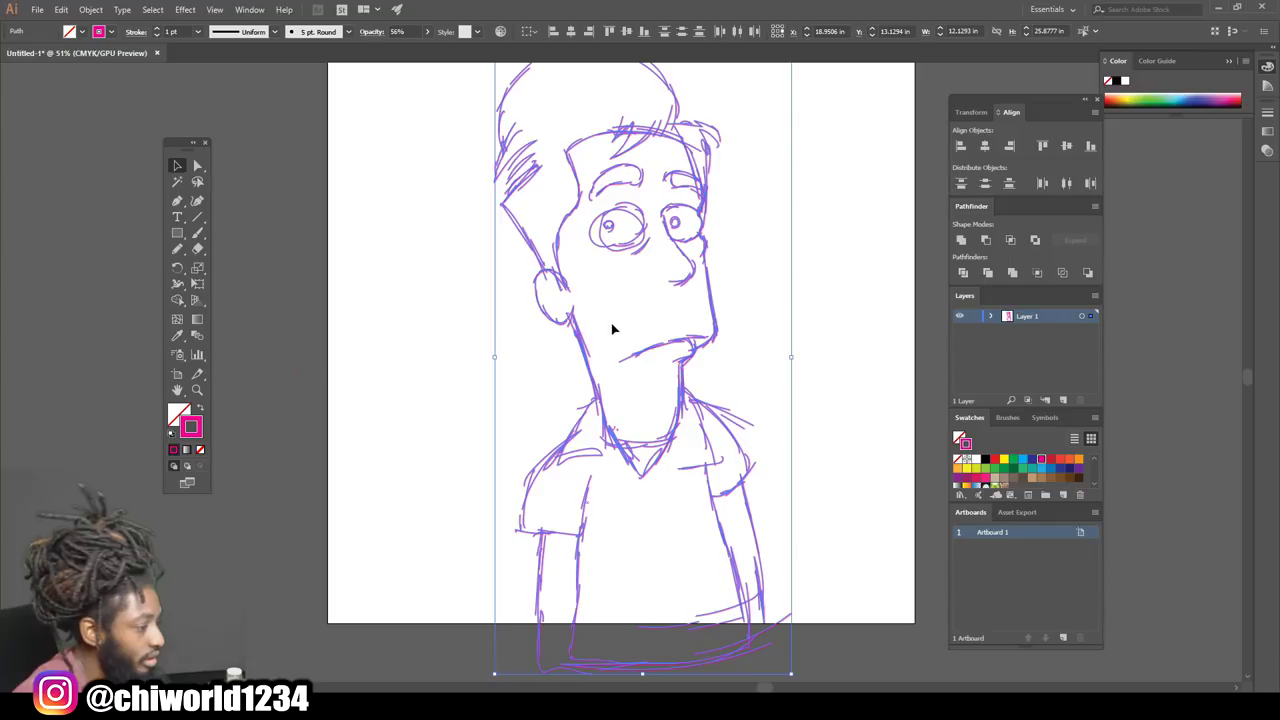
click(411, 35)
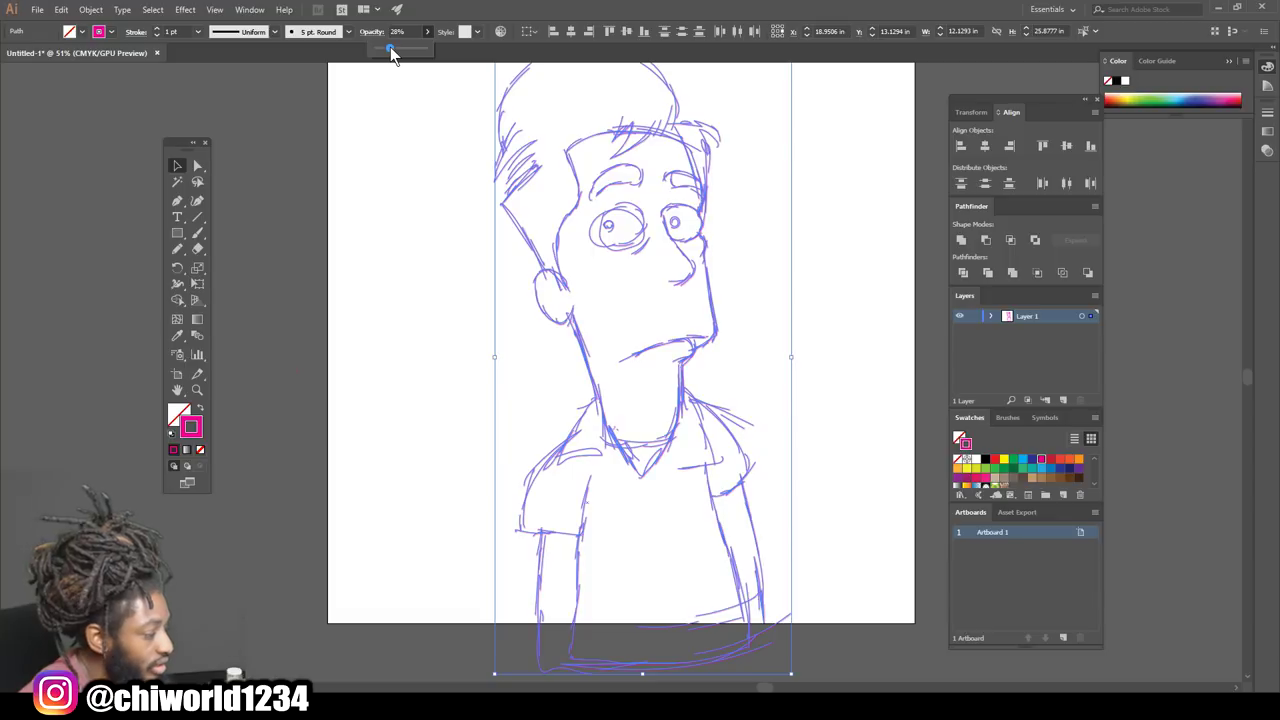
click(972, 316)
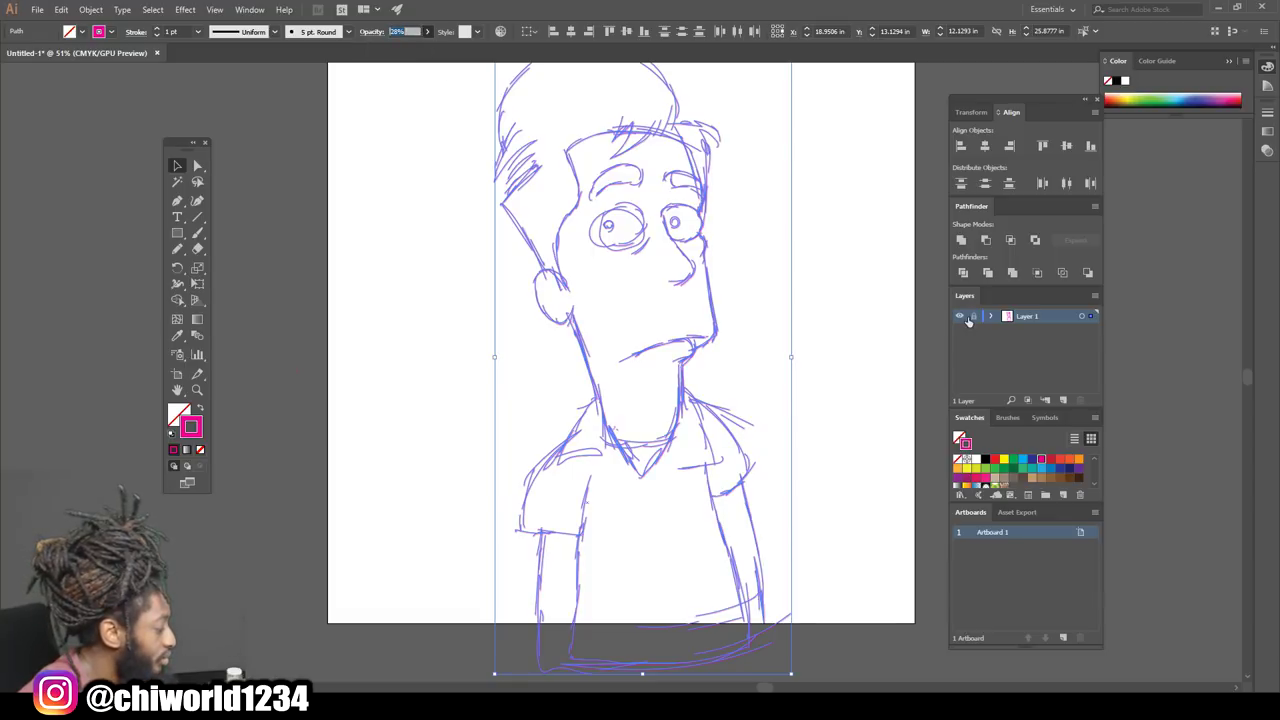
- Add a new layer above the locked sketch layer and restore the default white fill and black stroke
click(1063, 399)
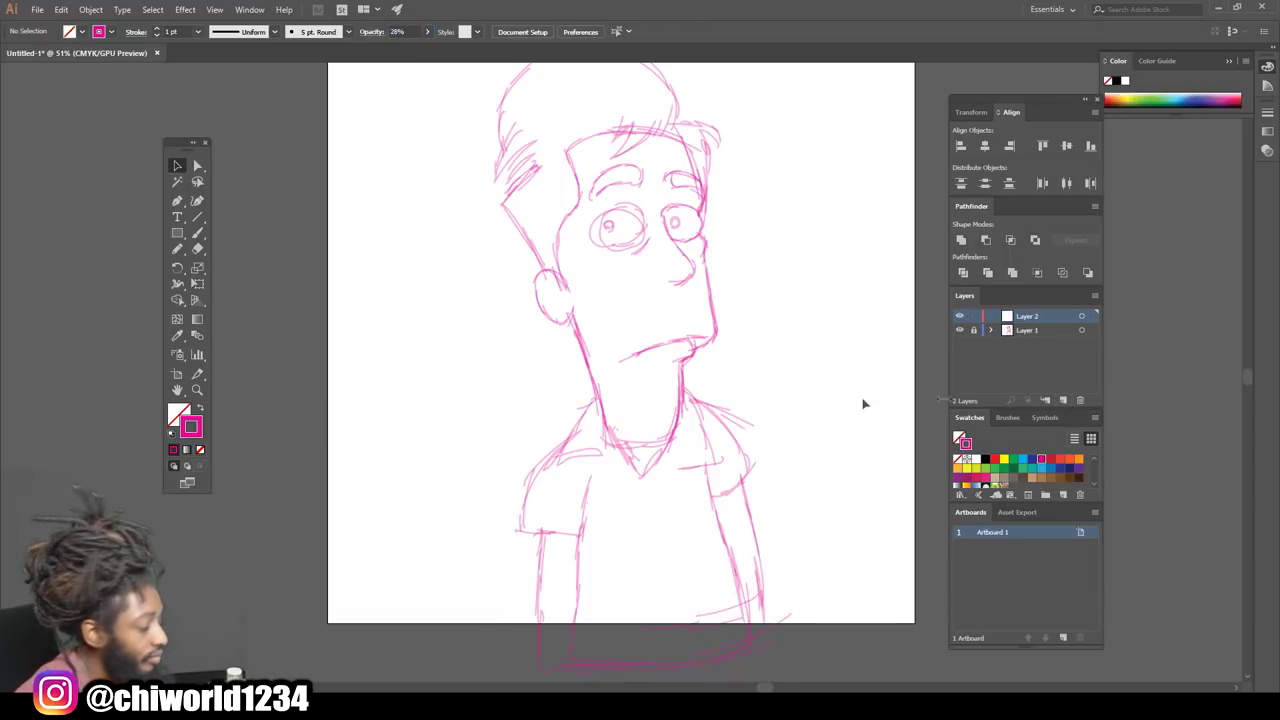
click(171, 433)
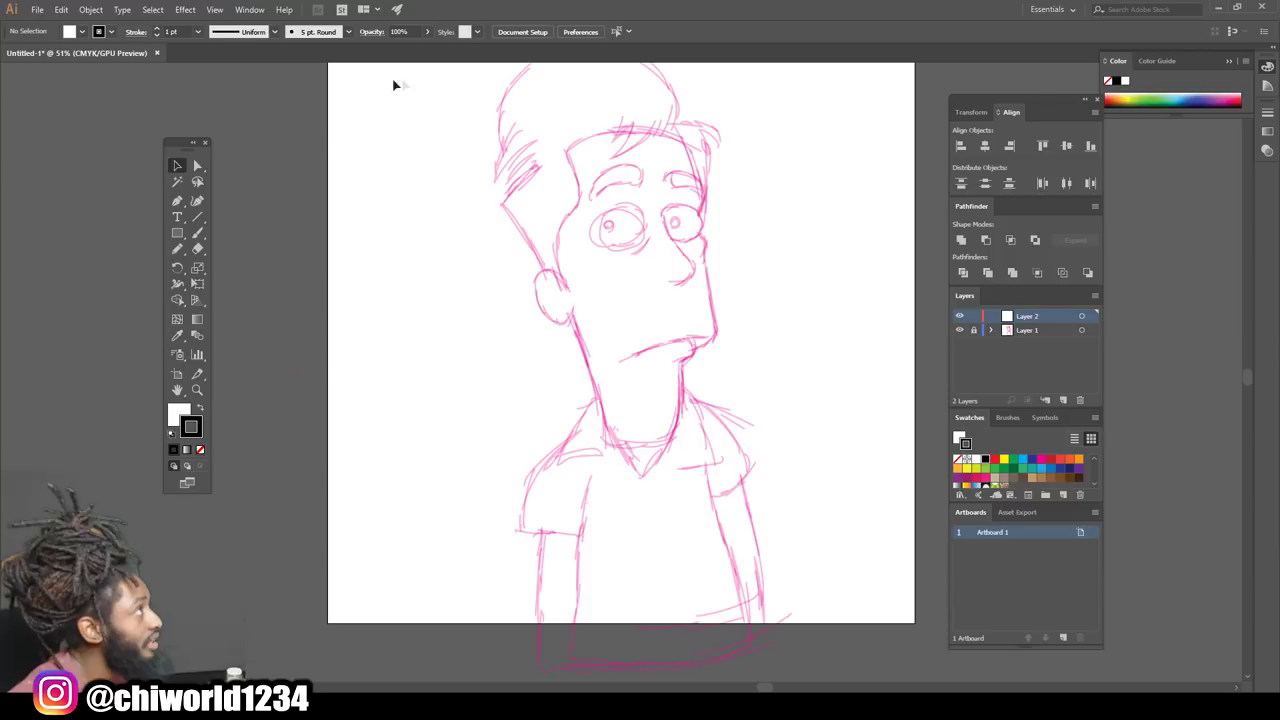
key(ctrl+=)
key(ctrl+=)
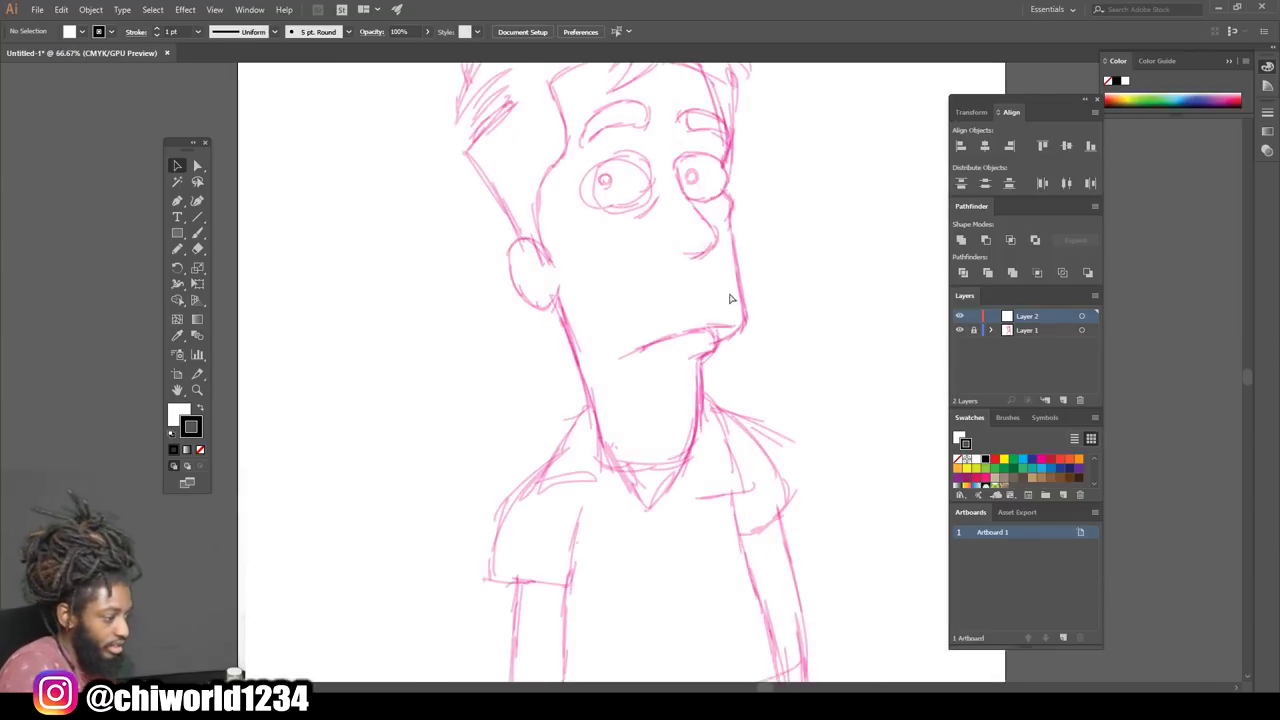
- Activate the Pencil tool for inking the face over the faded sketch
scroll(398, 239, up, 1)
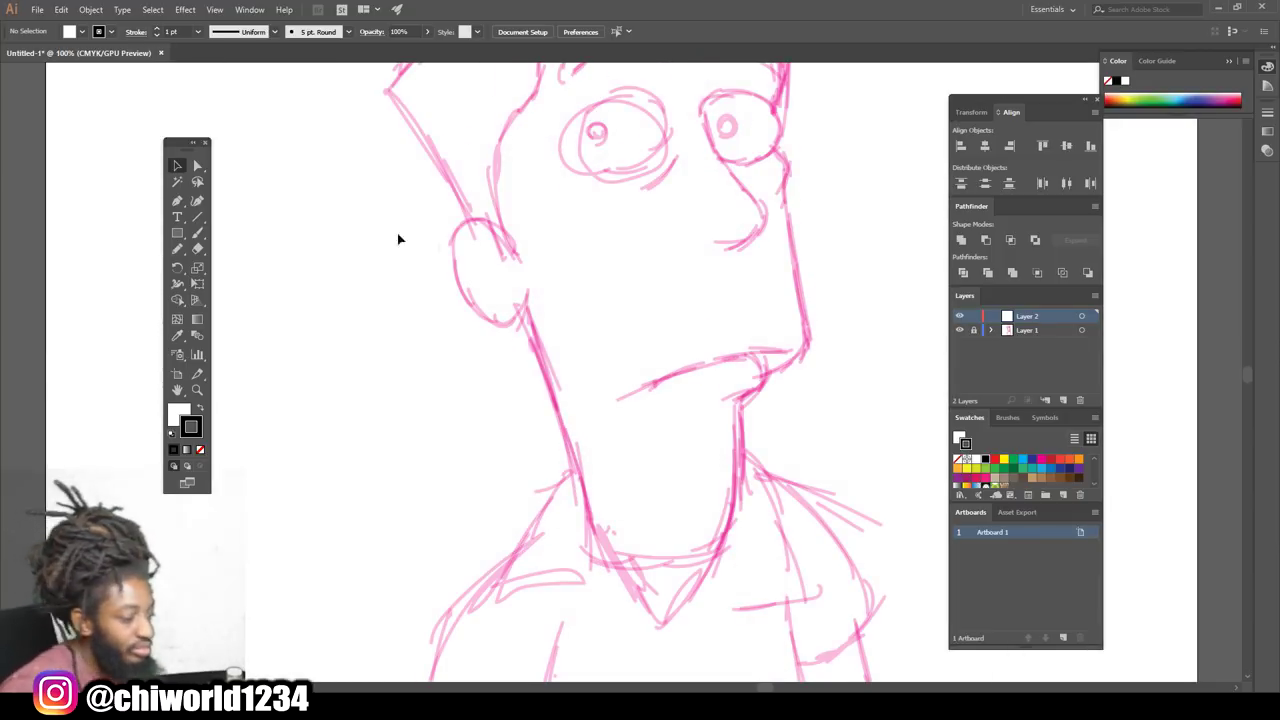
click(177, 250)
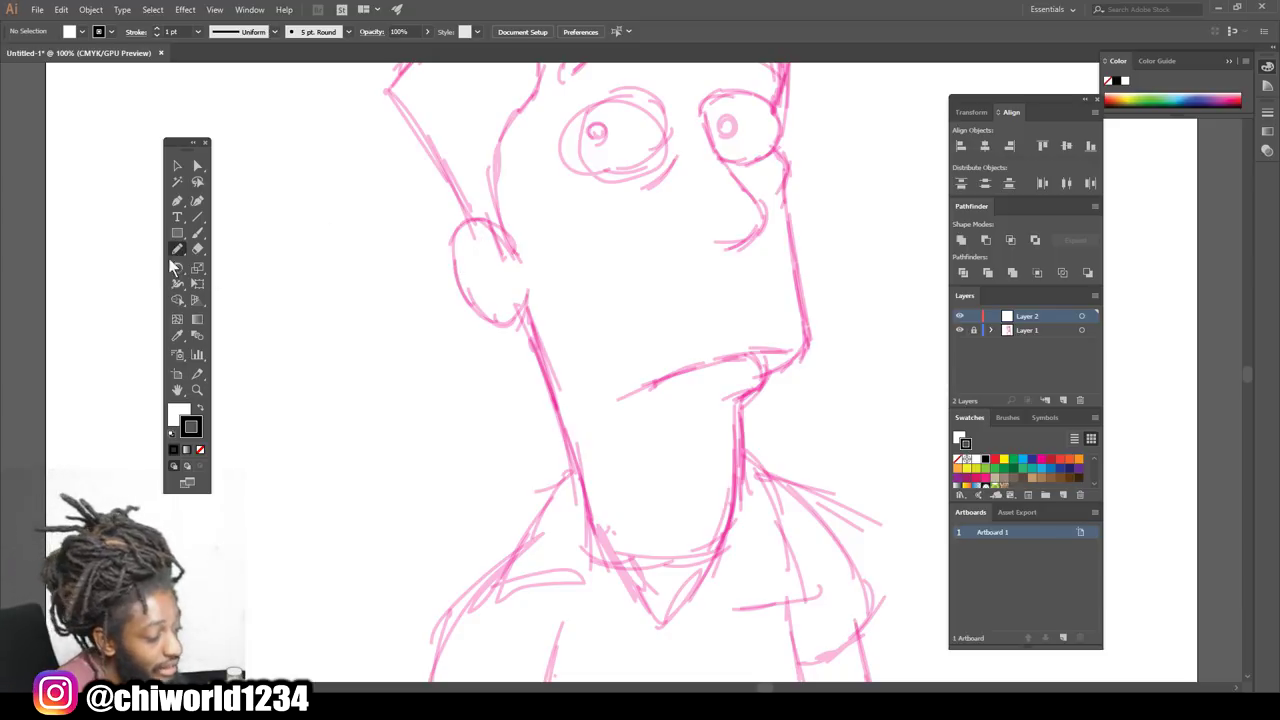
scroll(646, 334, up, 3)
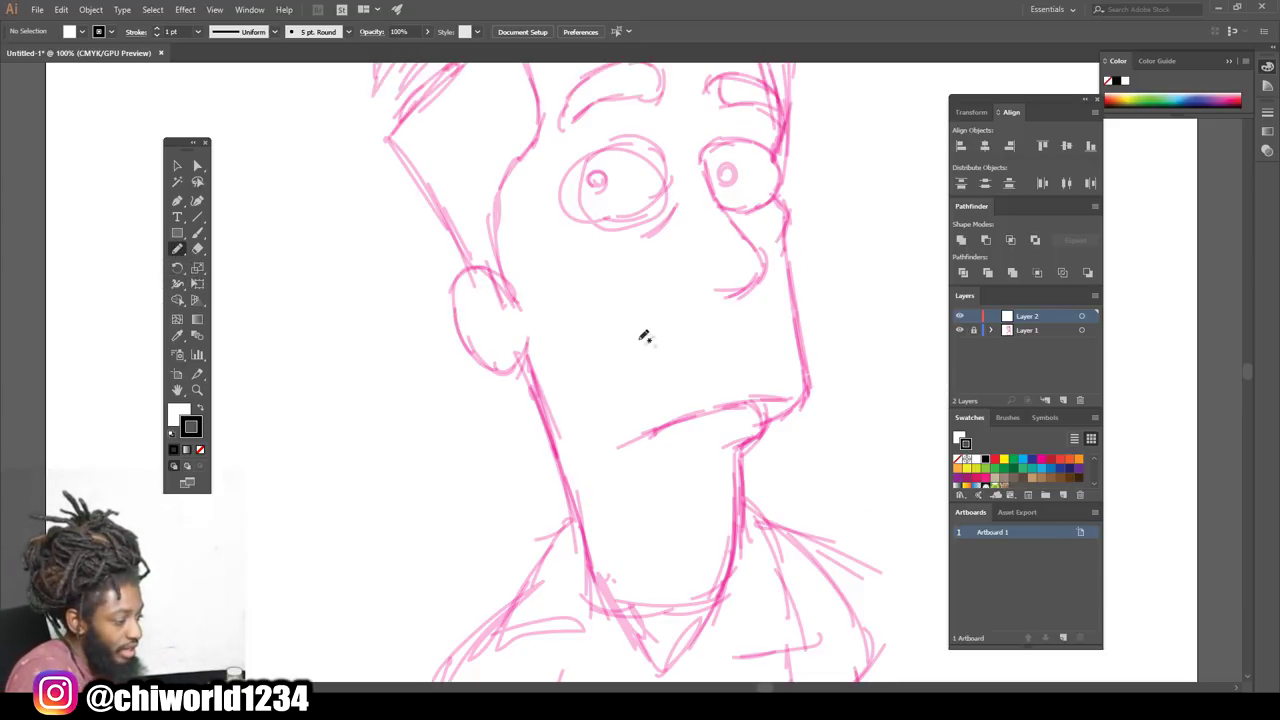
key(ctrl+=)
scroll(681, 352, up, 5)
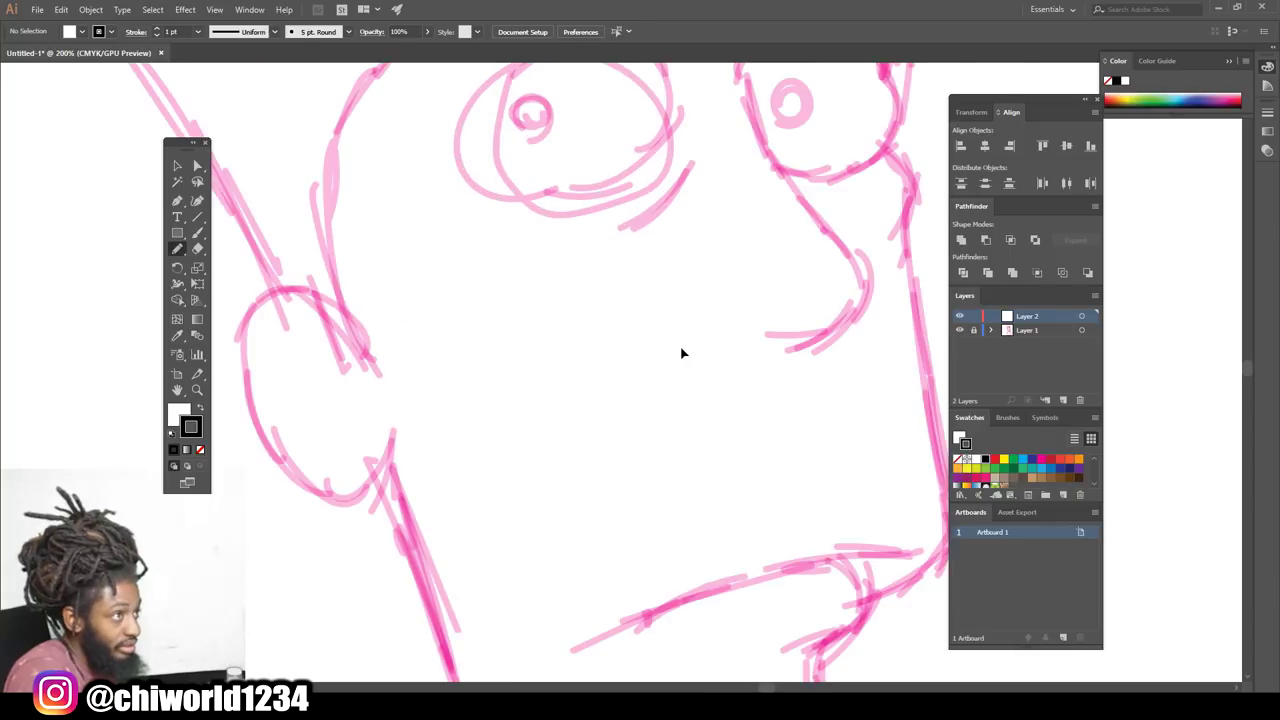
scroll(681, 352, down, 4)
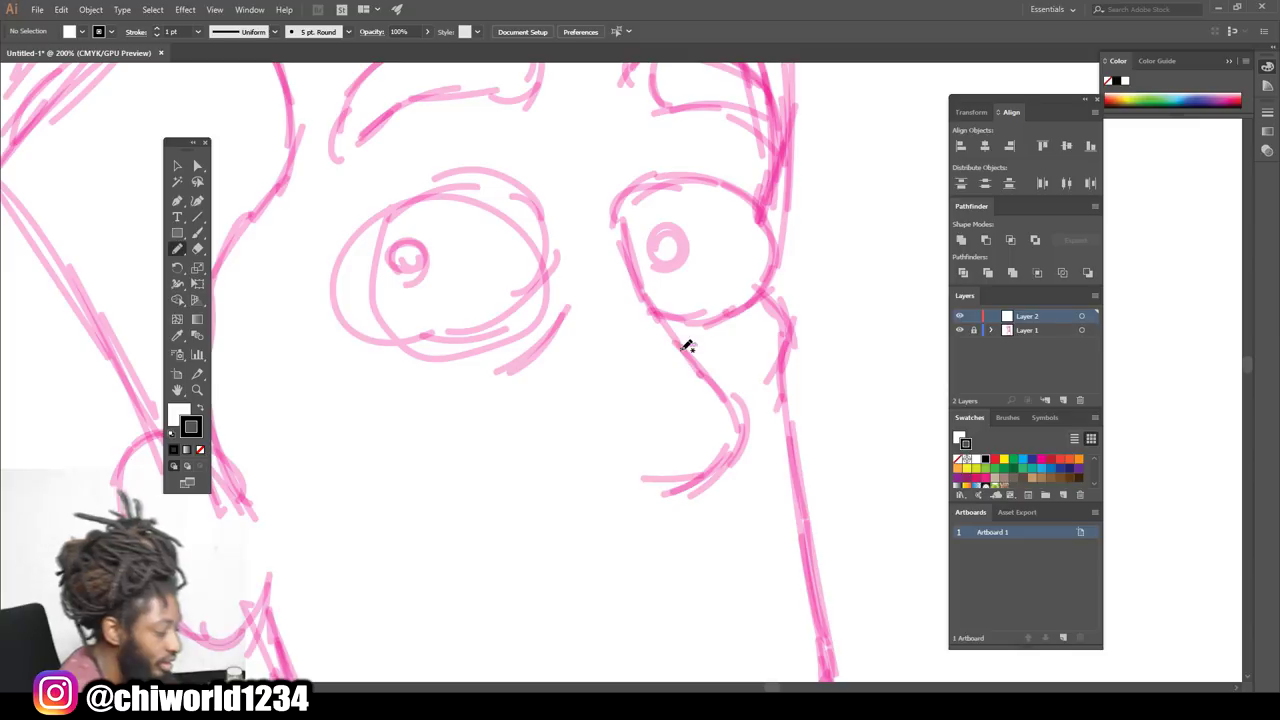
mouse_move(620, 487)
mouse_down()
mouse_move(677, 471)
mouse_move(723, 437)
mouse_move(711, 374)
mouse_move(652, 318)
mouse_up()
drag(617, 240, 606, 195)
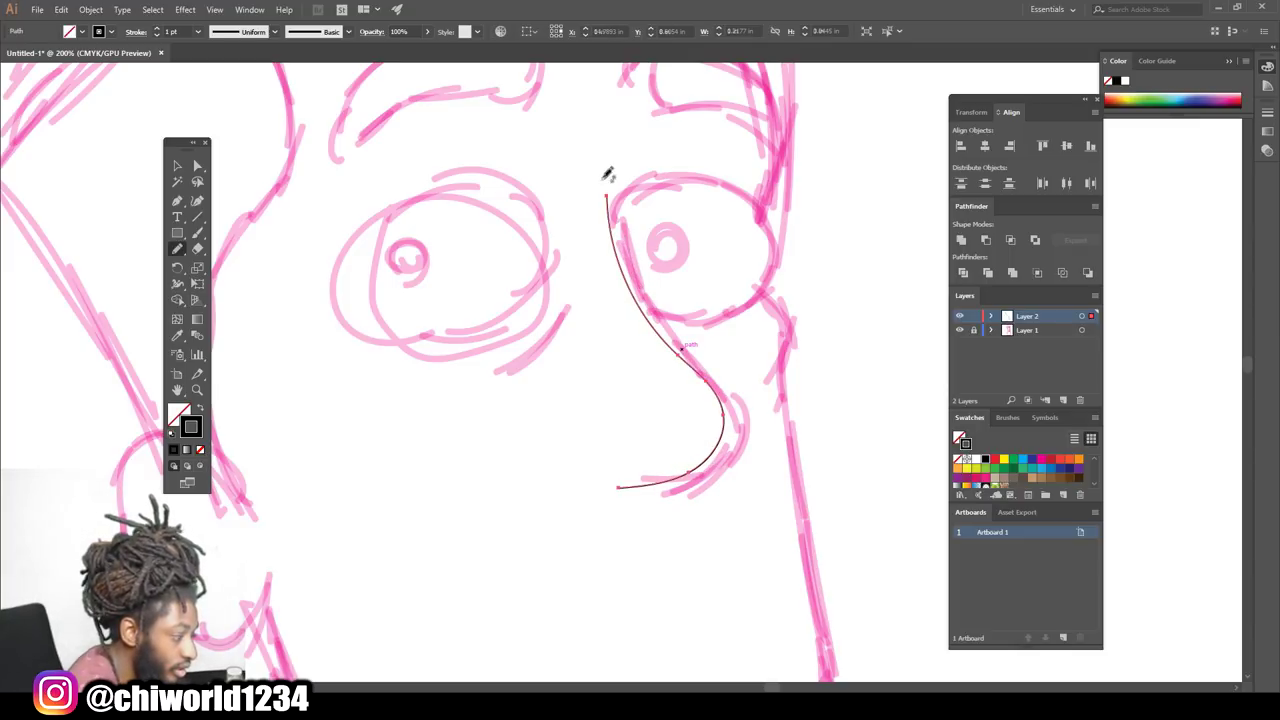
ctrl+click(601, 356)
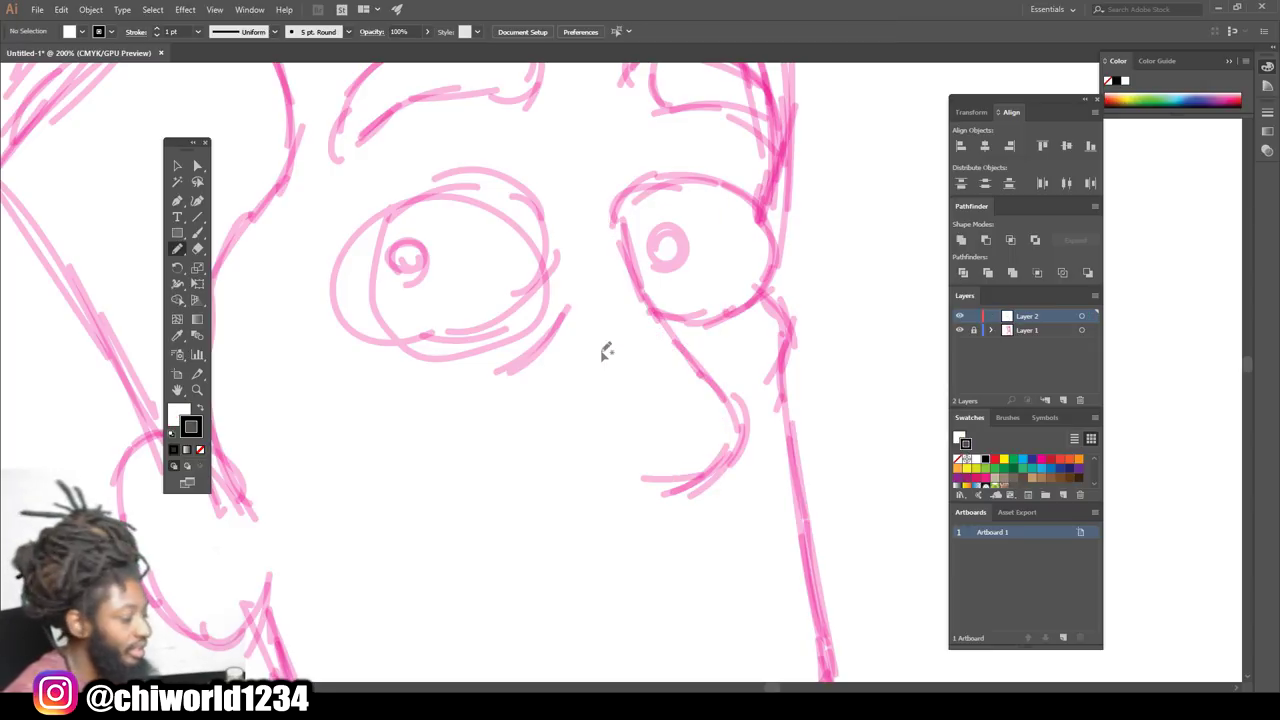
- Set the stroke weight to 4 pt and ink the nose curve from its underside up past the right eye
click(172, 31)
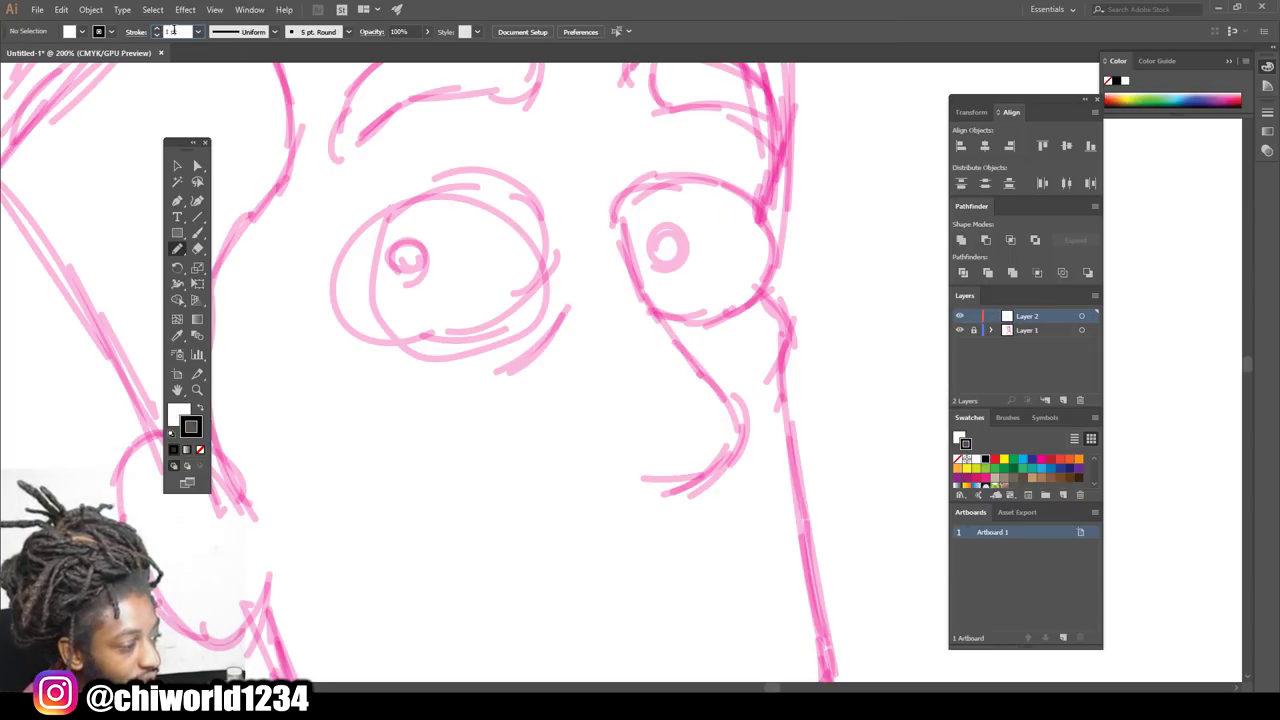
double_click(172, 31)
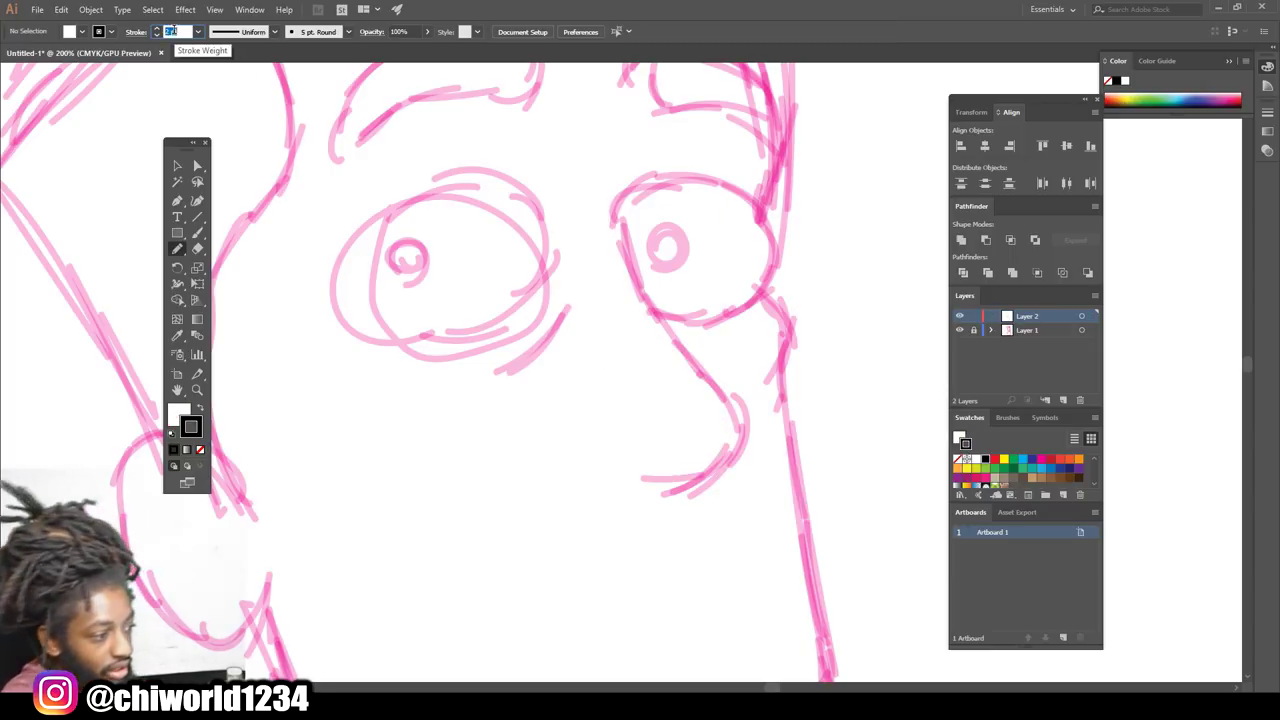
text(4)
mouse_move(608, 490)
mouse_down()
mouse_move(641, 489)
mouse_move(718, 400)
mouse_up()
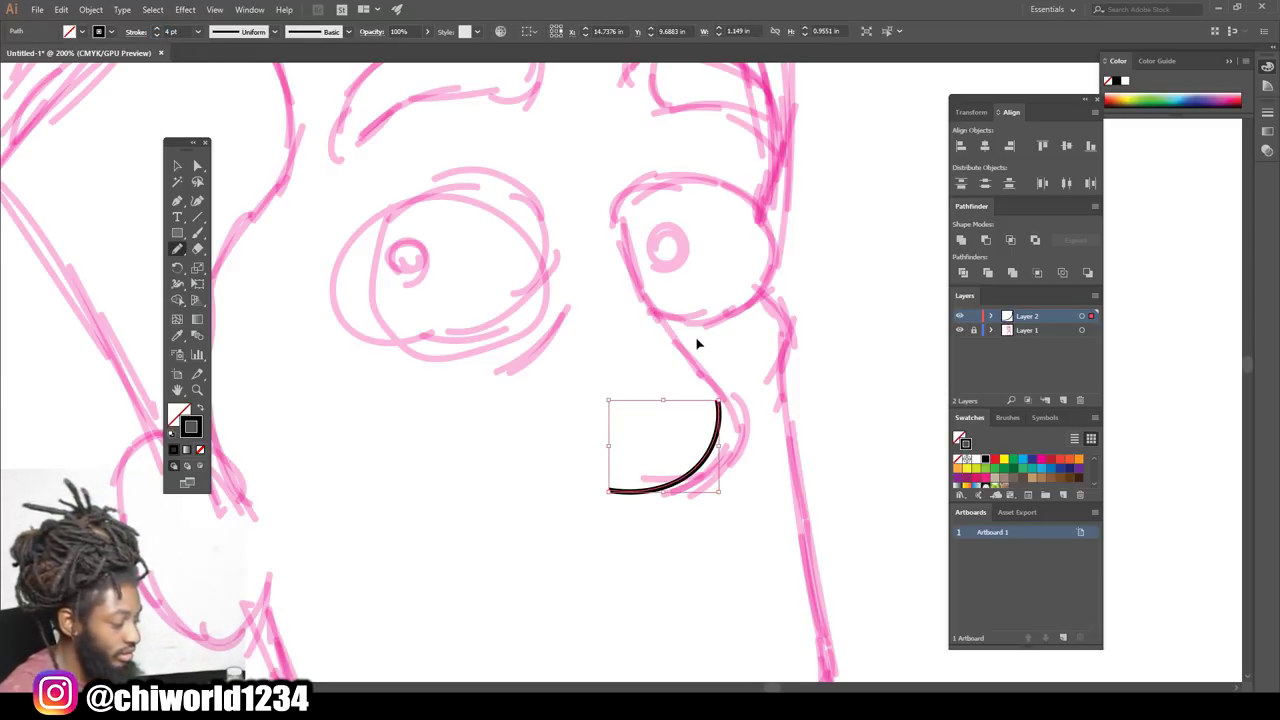
key(ctrl+z)
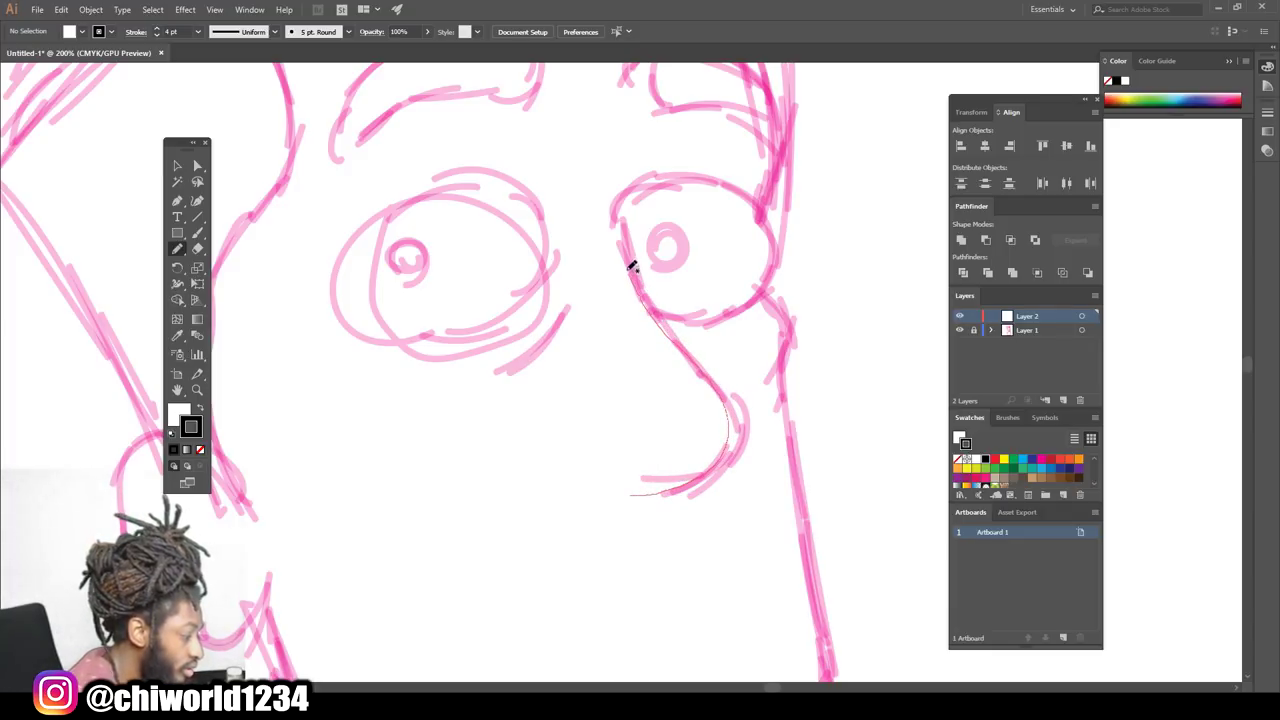
drag(611, 166, 608, 164)
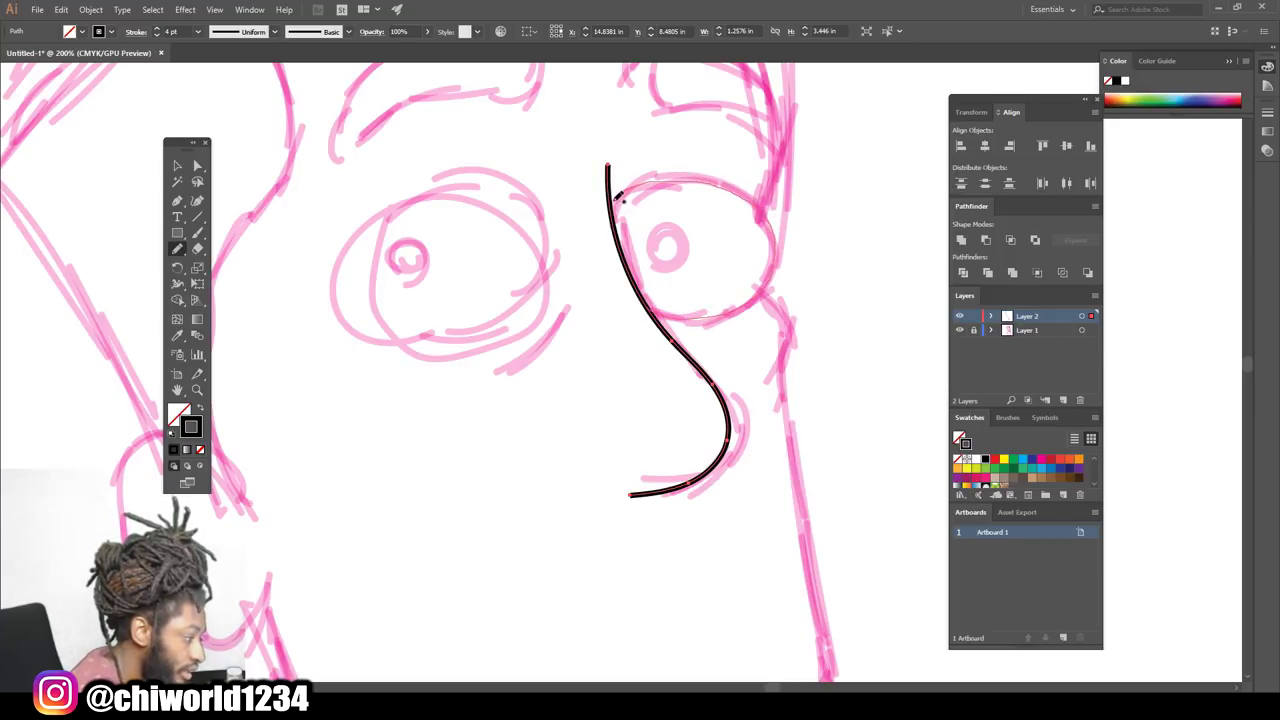
- Ink the outlines of both eyes and a small round pupil inside each one
drag(618, 200, 648, 312)
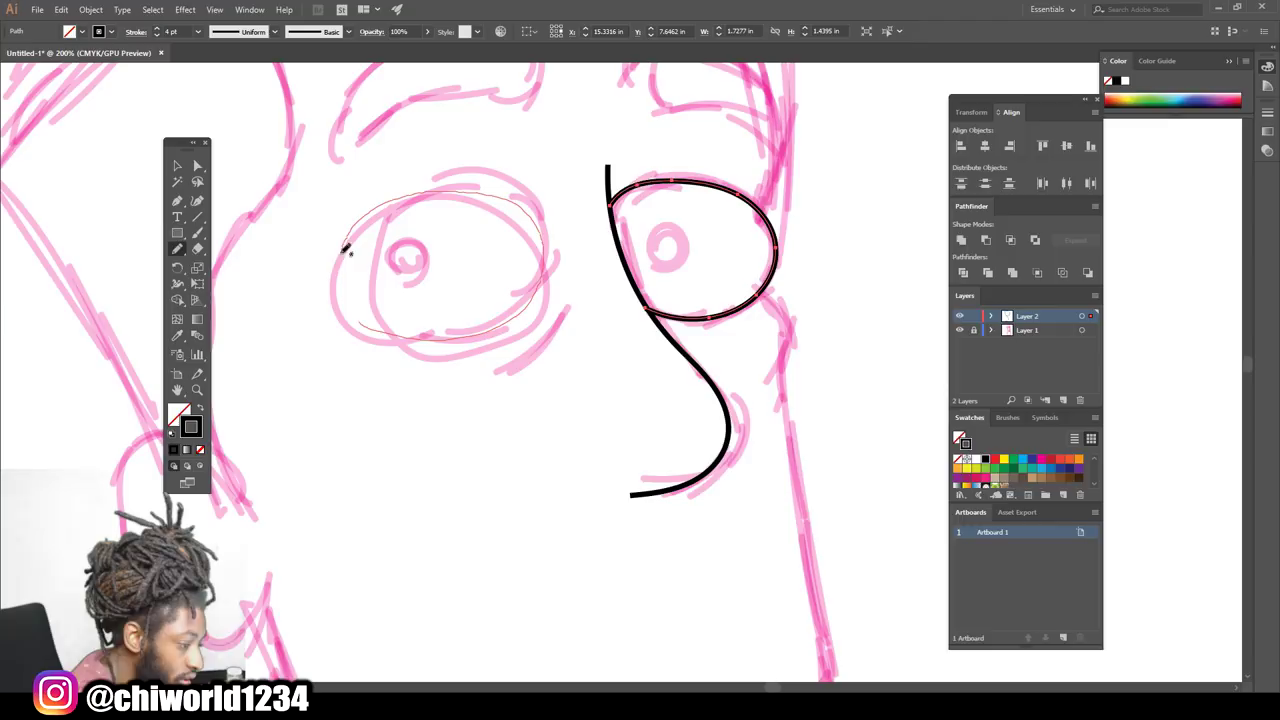
drag(357, 312, 364, 314)
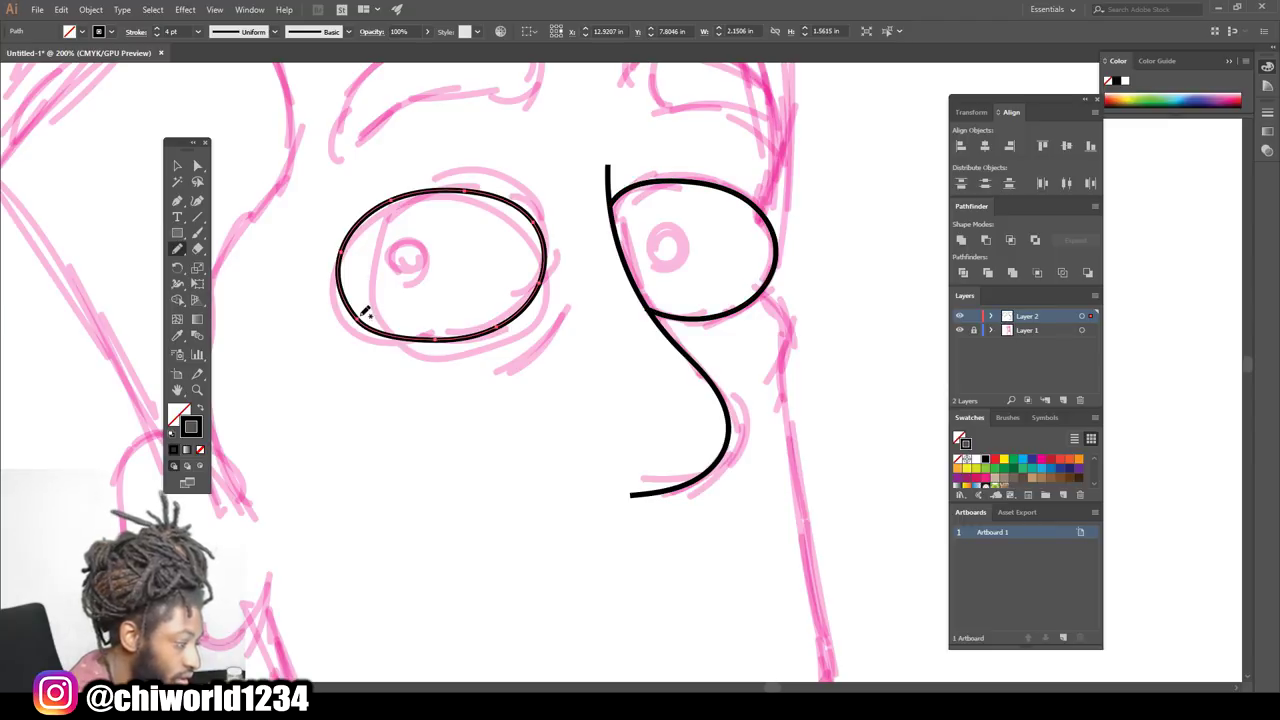
mouse_move(650, 247)
mouse_down()
mouse_move(663, 225)
mouse_move(650, 243)
mouse_up()
drag(391, 252, 391, 256)
- Ink the right edge of the face below the eye and the crease under the left eye
mouse_move(500, 252)
mouse_down()
mouse_move(600, 366)
mouse_move(441, 127)
mouse_up()
mouse_move(692, 614)
mouse_down()
mouse_move(774, 520)
mouse_move(703, 170)
mouse_up()
key(ctrl+z)
drag(686, 615, 704, 166)
drag(437, 258, 489, 191)
- Ink the mouth line with its corner tick, the lower lip and the right side of the neck
scroll(508, 120, down, 4)
scroll(508, 120, down, 4)
drag(480, 488, 474, 508)
mouse_move(476, 498)
mouse_down()
mouse_move(600, 452)
mouse_move(722, 448)
mouse_up()
scroll(700, 440, down, 3)
drag(657, 397, 634, 486)
scroll(640, 480, down, 7)
drag(603, 659, 634, 376)
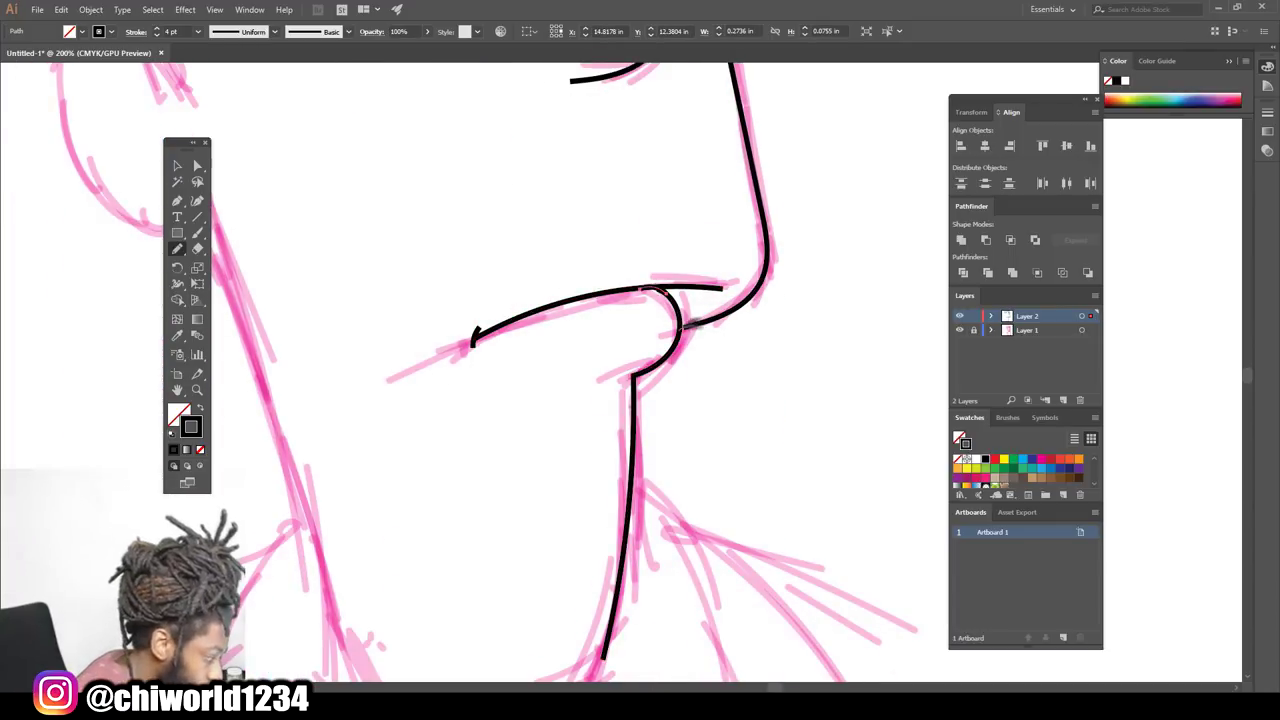
- Ink the left side of the neck and the ear with its inner folds
key(ctrl+minus)
scroll(680, 449, down, 2)
mouse_move(571, 611)
mouse_down()
mouse_move(482, 322)
mouse_move(518, 412)
mouse_up()
key(ctrl+plus)
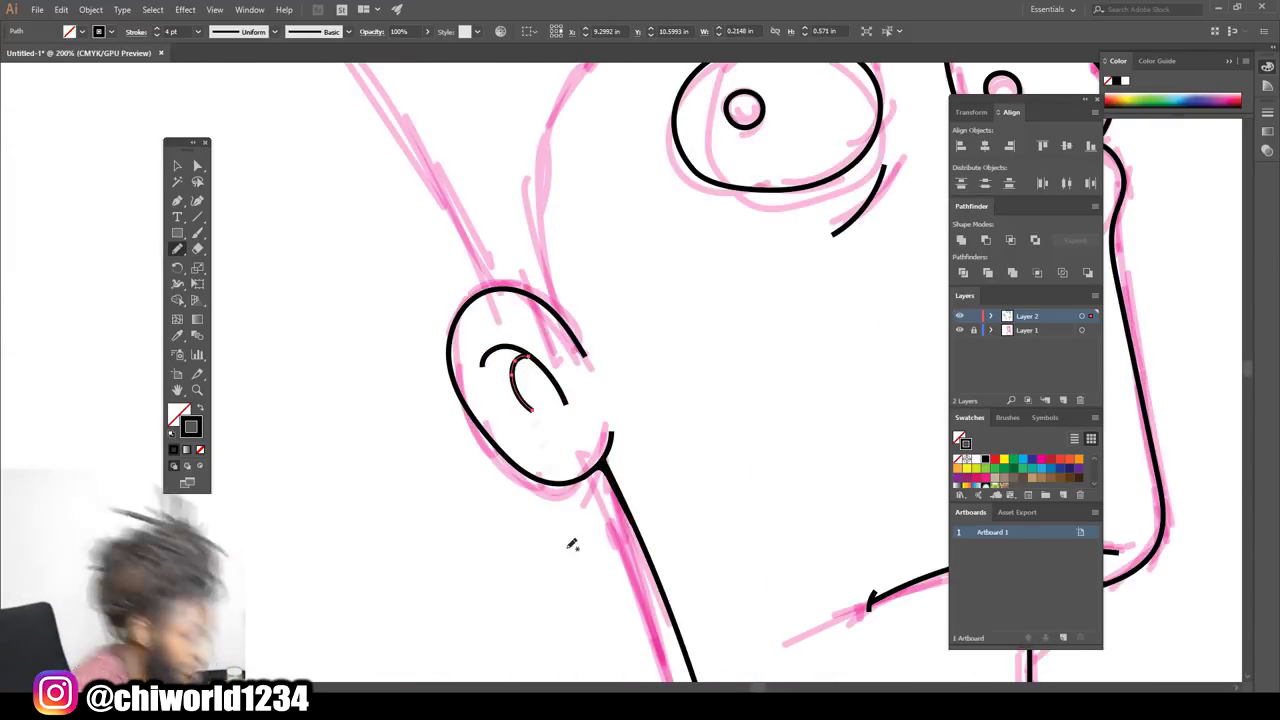
- Ink both eyebrows as closed curved shapes above the eyes, toggling the sketch layer's visibility to check the linework
key(ctrl+minus)
key(ctrl+minus)
click(959, 330)
key(ctrl+plus)
click(959, 330)
key(ctrl+plus)
key(ctrl+plus)
scroll(843, 368, right, 6)
scroll(843, 368, up, 5)
mouse_move(793, 323)
mouse_down()
mouse_move(786, 294)
mouse_move(796, 334)
mouse_up()
mouse_move(556, 280)
mouse_down()
mouse_move(355, 300)
mouse_move(556, 280)
mouse_up()
- Ink the hairline from the ear up the left side of the face to the forehead
key(ctrl+minus)
key(ctrl+minus)
key(ctrl+minus)
click(960, 331)
key(ctrl+plus)
key(ctrl+plus)
mouse_move(548, 410)
mouse_down()
mouse_move(548, 224)
mouse_move(606, 207)
mouse_up()
- Flatten both eye outlines by lowering their upper edges with the Selection tool
key(ctrl+minus)
key(ctrl+minus)
key(ctrl+plus)
key(ctrl+plus)
key(ctrl+plus)
key(ctrl+plus)
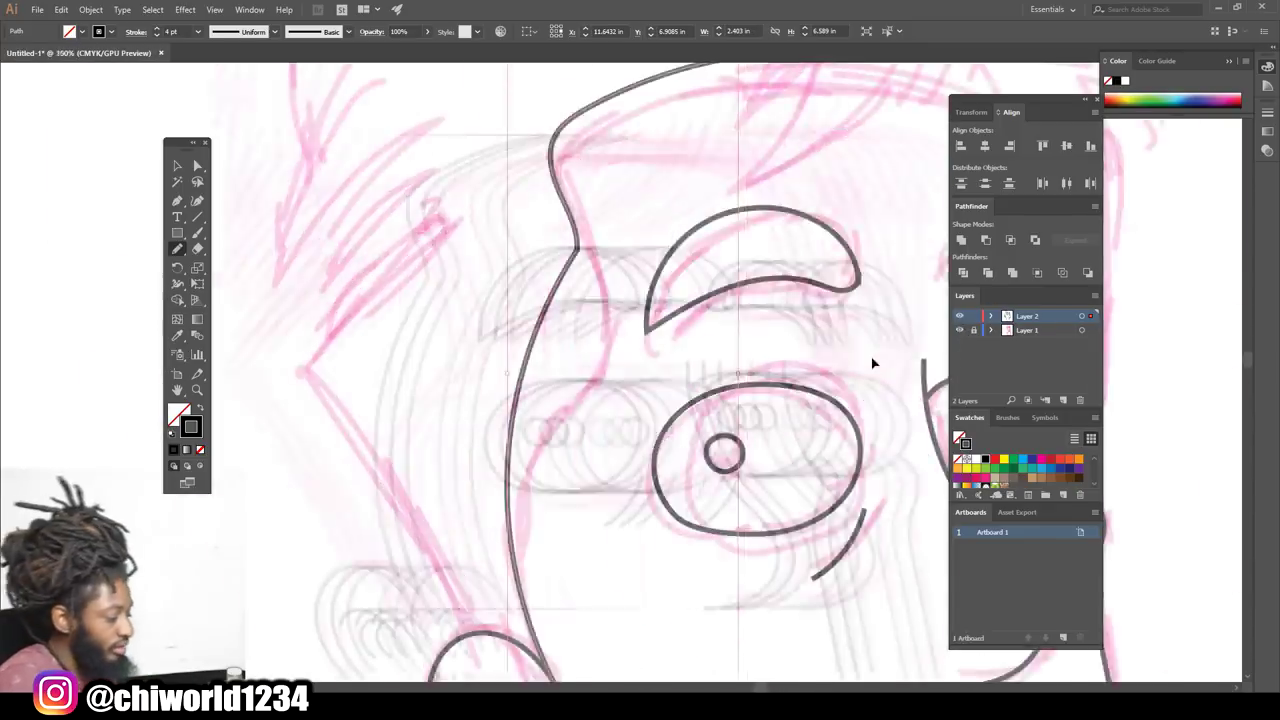
scroll(874, 363, right, 6)
key(v)
click(357, 391)
drag(329, 388, 329, 416)
click(703, 380)
drag(585, 374, 588, 393)
drag(708, 393, 714, 400)
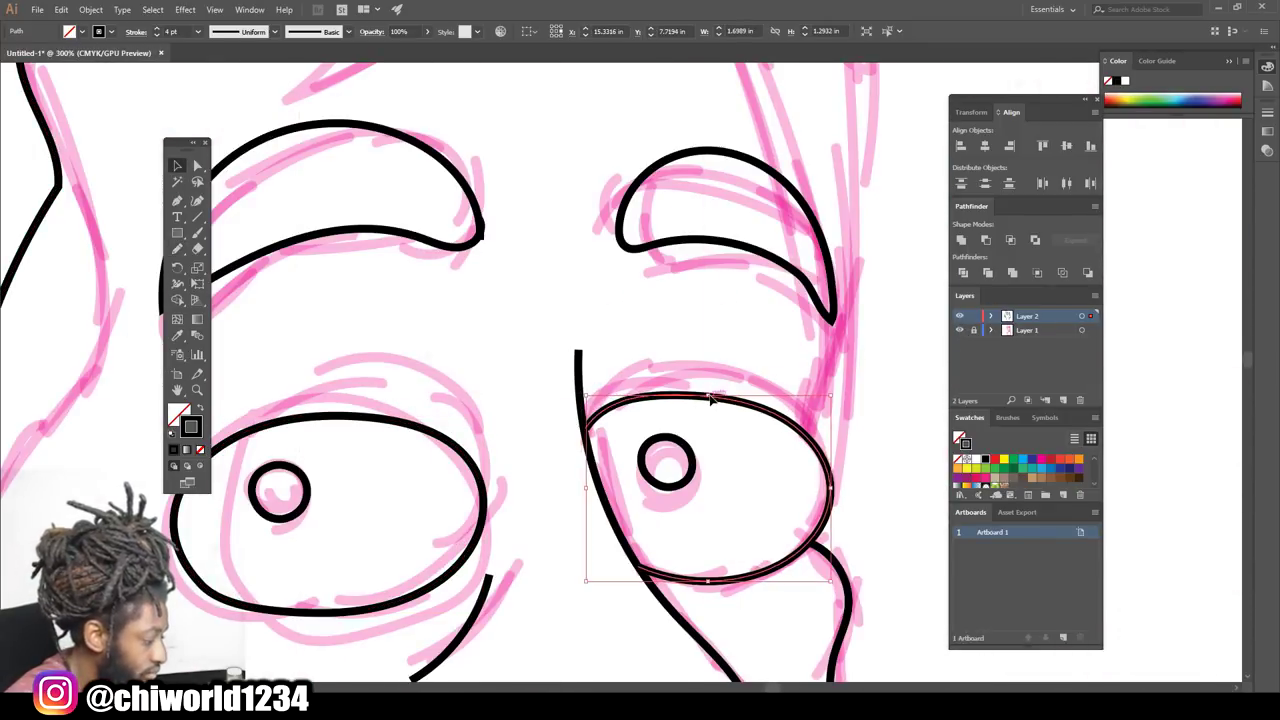
click(719, 376)
- Examine the whole inked face with the sketch layer hidden and shown again
key(ctrl+minus)
key(ctrl+minus)
key(ctrl+minus)
key(ctrl+minus)
click(960, 331)
click(960, 331)
key(ctrl+plus)
key(ctrl+plus)
key(ctrl+plus)
key(ctrl+plus)
- Ink the right temple with the Pencil tool, from the top of the right eye up past the eyebrow to the hair
click(178, 249)
scroll(240, 253, up, 1)
drag(799, 478, 828, 312)
scroll(811, 414, up, 4)
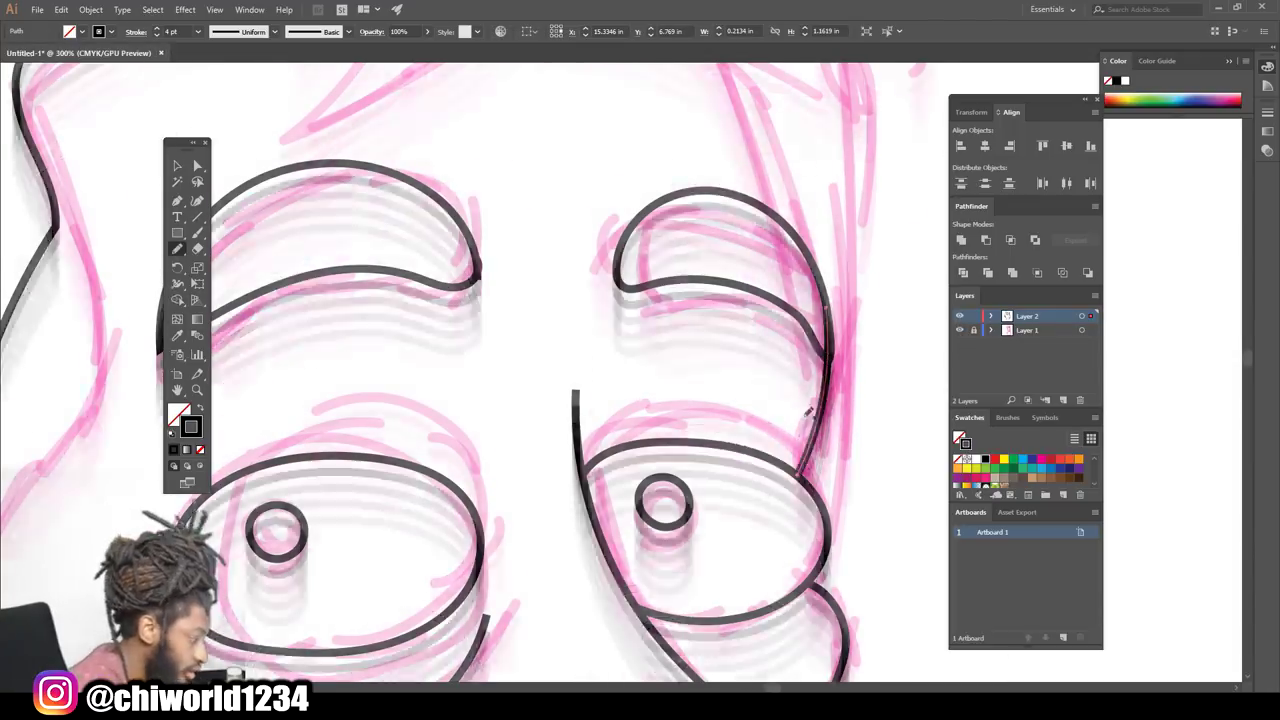
drag(827, 494, 690, 210)
- Ink the pointed forelock and the fringe strands falling over the forehead
key(ctrl+minus)
scroll(600, 260, up, 3)
drag(543, 271, 461, 460)
drag(461, 460, 646, 239)
drag(505, 260, 455, 405)
drag(460, 256, 468, 345)
drag(437, 272, 462, 350)
mouse_move(686, 286)
mouse_down()
mouse_move(615, 378)
mouse_move(668, 340)
mouse_up()
mouse_move(722, 392)
mouse_down()
mouse_move(687, 334)
mouse_move(712, 362)
mouse_up()
- Ink the jagged outer silhouette of the hair over the crown and down the back of the head
key(ctrl+minus)
key(ctrl+minus)
key(ctrl+minus)
key(ctrl+minus)
key(ctrl+plus)
key(ctrl+plus)
scroll(809, 414, down, 1)
mouse_move(729, 283)
mouse_down()
mouse_move(618, 153)
mouse_move(388, 320)
mouse_move(430, 365)
mouse_move(465, 565)
mouse_move(485, 590)
mouse_move(496, 545)
mouse_up()
- Examine the inked hair against the sketch by toggling the sketch layer's visibility
key(ctrl+minus)
key(ctrl+minus)
click(960, 330)
key(ctrl+plus)
key(ctrl+plus)
key(ctrl+plus)
scroll(648, 314, down, 2)
key(ctrl+minus)
key(ctrl+minus)
scroll(789, 591, right, 2)
- Ink the jagged hair tuft on the right side of the head down to the eyebrow and deselect it
key(ctrl+plus)
key(ctrl+plus)
key(ctrl+plus)
scroll(787, 582, right, 5)
scroll(787, 582, up, 5)
mouse_move(714, 564)
mouse_down()
mouse_move(736, 372)
mouse_move(706, 304)
mouse_move(628, 250)
mouse_up()
key(ctrl+minus)
key(ctrl+minus)
key(ctrl+minus)
click(177, 166)
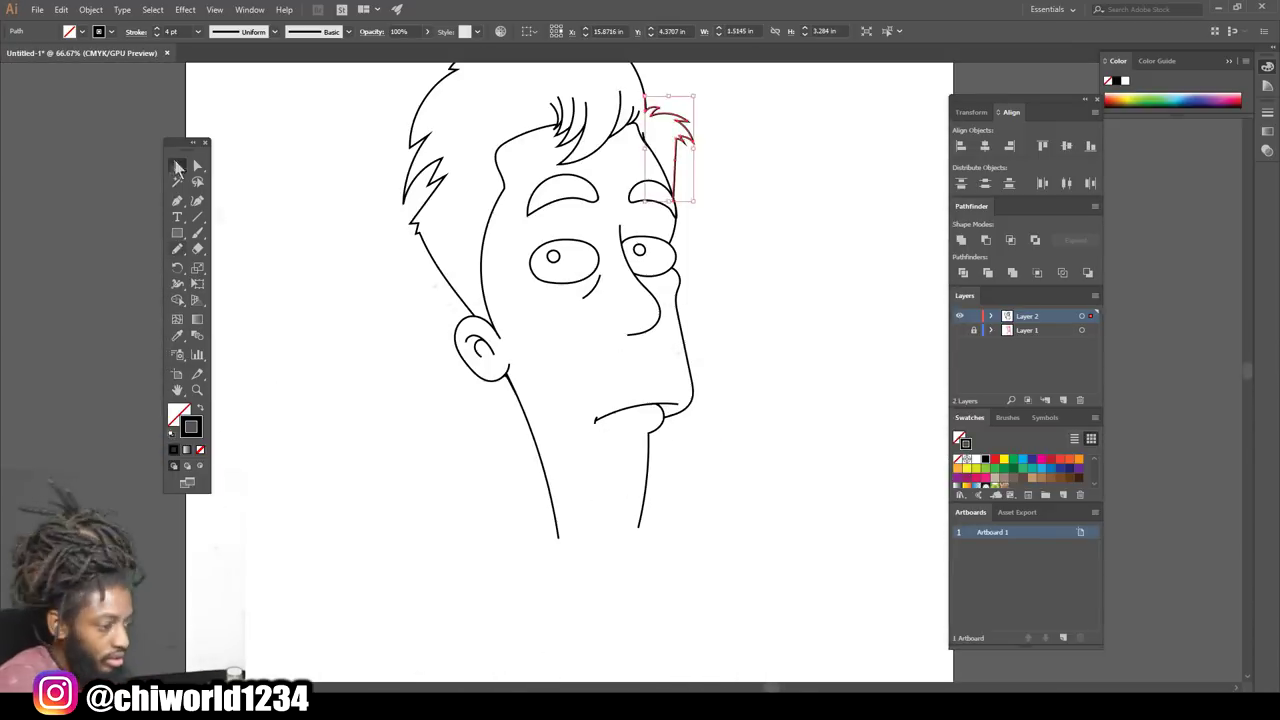
click(798, 432)
- Ink a small curved crease about 0.36 in wide by 0.5 in tall below the nose with the Pencil tool
key(ctrl+plus)
key(ctrl+plus)
scroll(798, 432, up, 4)
click(177, 249)
drag(639, 424, 666, 462)
key(ctrl+minus)
key(ctrl+minus)
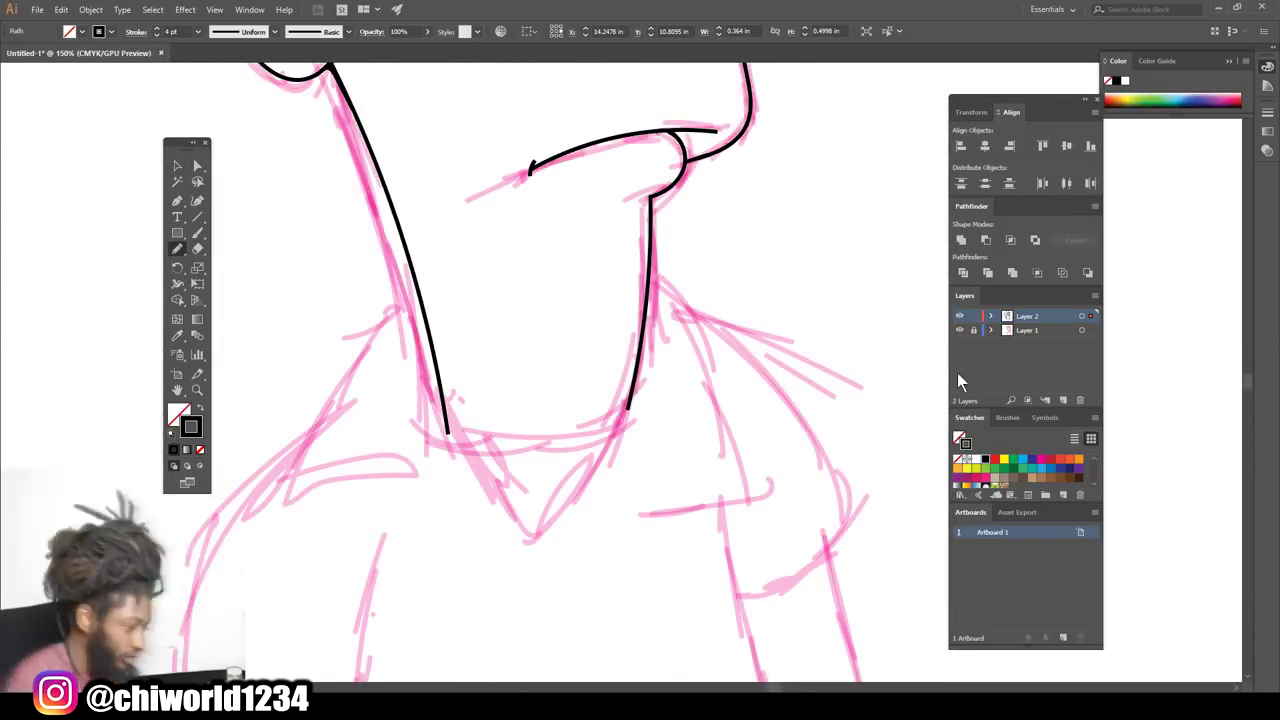
- Ink the small neck and chin creases and both flaps of the open V-shaped collar, then deselect the artwork
mouse_move(445, 428)
mouse_down()
mouse_move(532, 560)
mouse_move(646, 397)
mouse_move(430, 398)
mouse_up()
drag(516, 454, 550, 456)
scroll(556, 508, down, 1)
mouse_move(529, 540)
mouse_down()
mouse_move(747, 410)
mouse_move(653, 230)
mouse_up()
mouse_move(533, 513)
mouse_down()
mouse_move(461, 462)
mouse_move(382, 470)
mouse_move(420, 262)
mouse_up()
key(ctrl+minus)
key(ctrl+minus)
key(ctrl+minus)
click(177, 166)
click(621, 526)
key(ctrl+plus)
key(ctrl+plus)
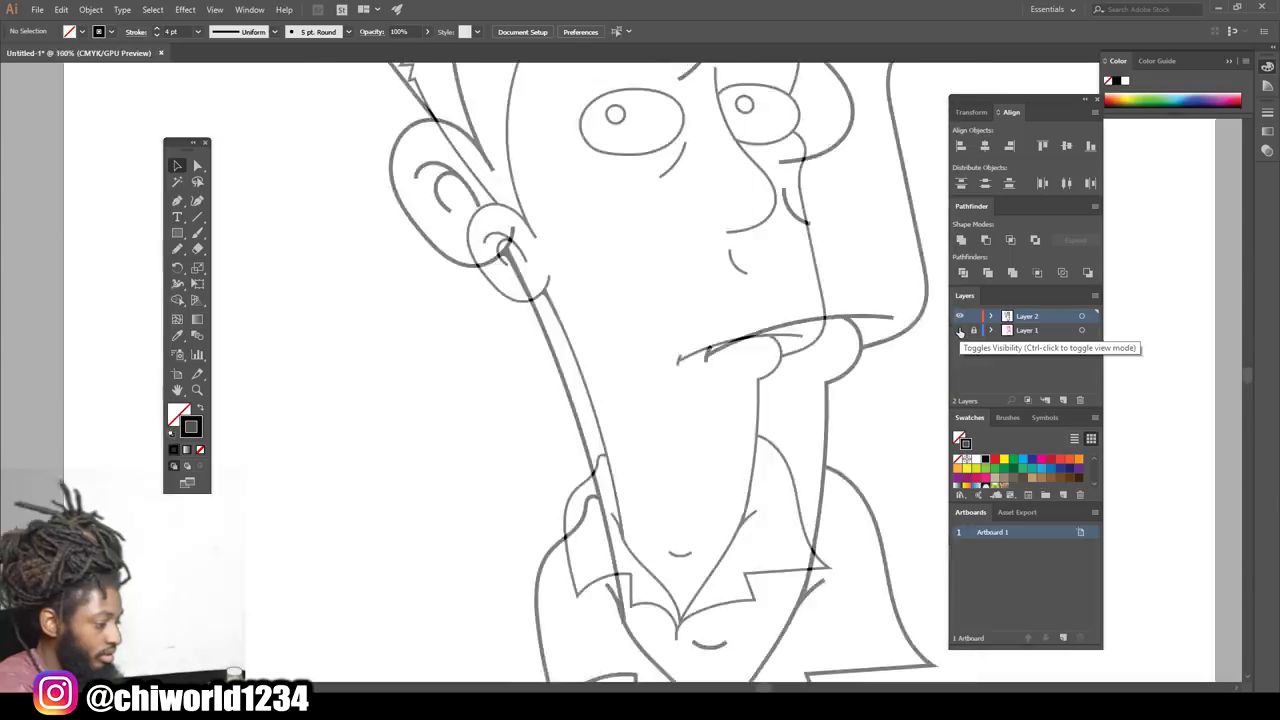
- Ink the shoulders, sleeves, arms and long horizontal base line of the torso with the Pencil tool
key(n)
mouse_move(515, 230)
mouse_down()
mouse_move(395, 425)
mouse_move(483, 503)
mouse_up()
drag(477, 308, 475, 665)
drag(820, 660, 748, 310)
mouse_move(808, 250)
mouse_down()
mouse_move(780, 438)
mouse_move(732, 208)
mouse_move(735, 245)
mouse_up()
drag(840, 480, 849, 655)
drag(421, 505, 421, 660)
drag(386, 655, 905, 654)
- Delete one inked stroke on the shirt and redraw it with the Pencil tool, then deselect the artwork
key(v)
click(808, 482)
key(Delete)
click(179, 250)
mouse_move(788, 481)
mouse_down()
mouse_move(815, 237)
mouse_move(722, 198)
mouse_move(863, 212)
mouse_up()
click(177, 166)
click(813, 250)
click(768, 232)
click(820, 262)
click(900, 285)
- Hide the sketch layer so that only the inked figure is shown
key(ctrl+minus)
scroll(900, 285, up, 3)
click(960, 330)
scroll(855, 305, down, 5)
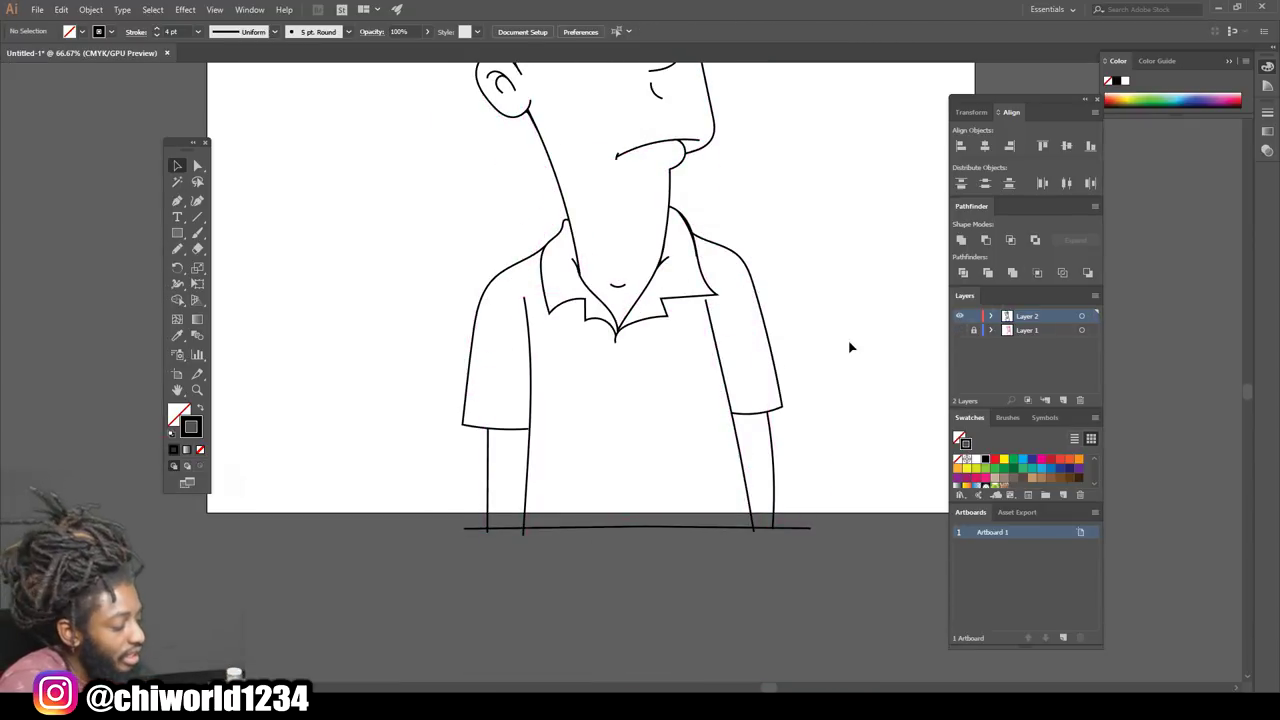
- Close the gap where the left sleeve's hem meets the arm line with a 1 pt Pencil stroke about 0.08 in wide
key(ctrl+plus)
key(ctrl+plus)
scroll(850, 343, up, 8)
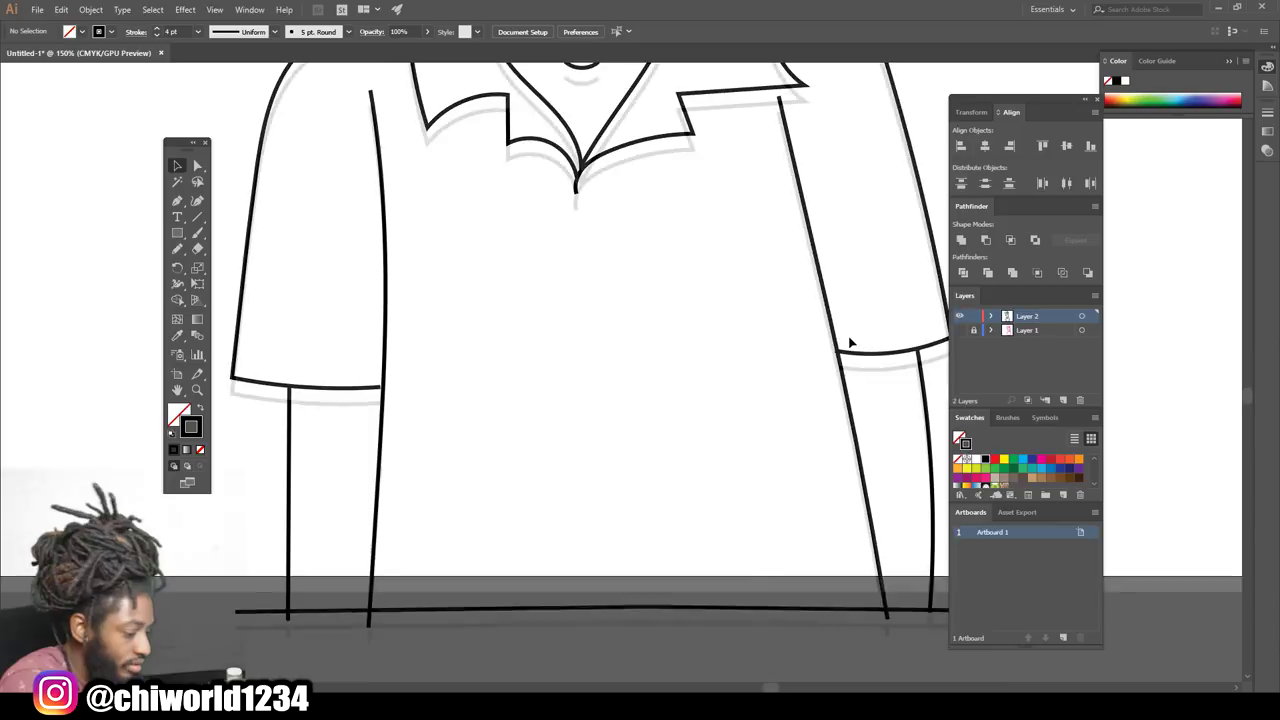
scroll(850, 343, up, 4)
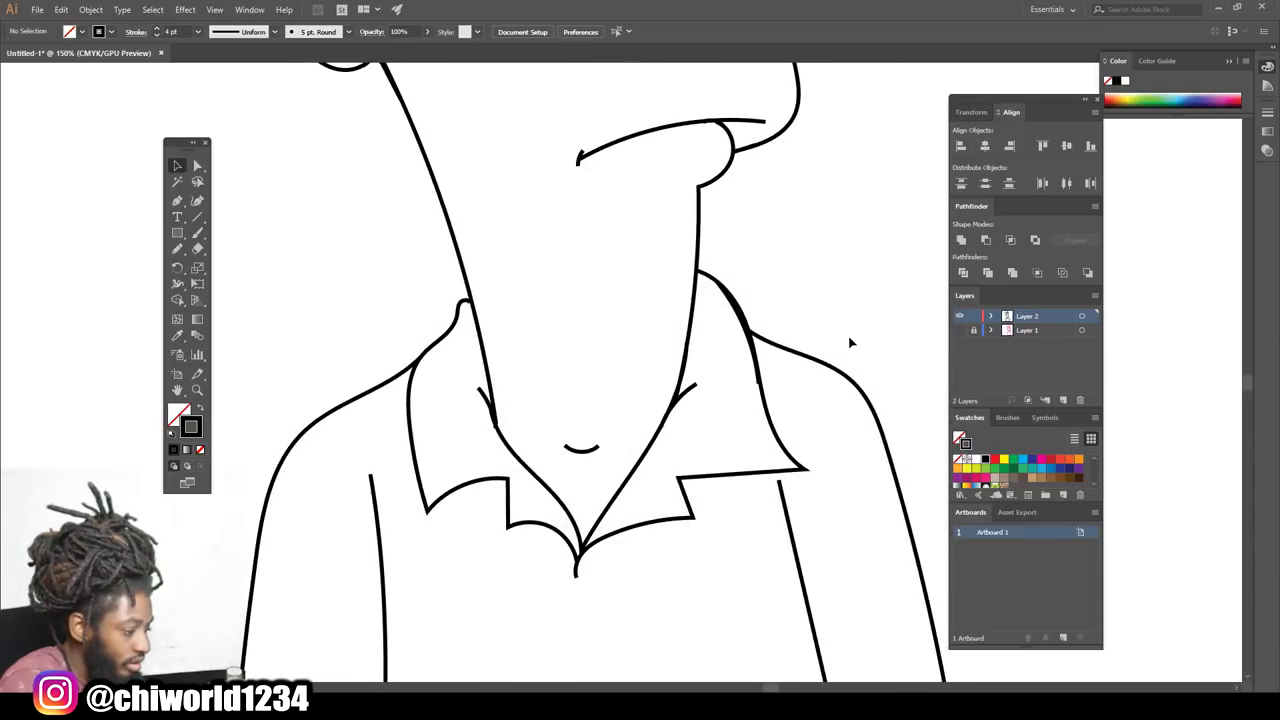
key(ctrl+plus)
key(ctrl+plus)
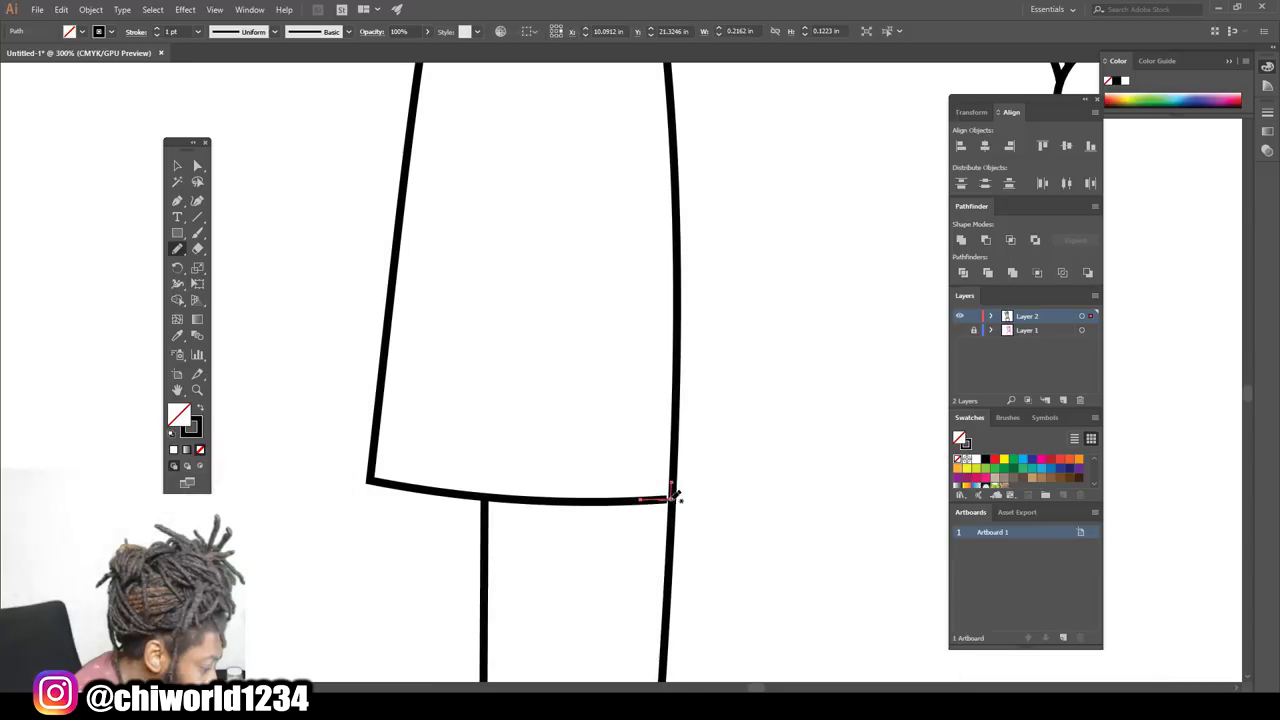
drag(671, 499, 661, 502)
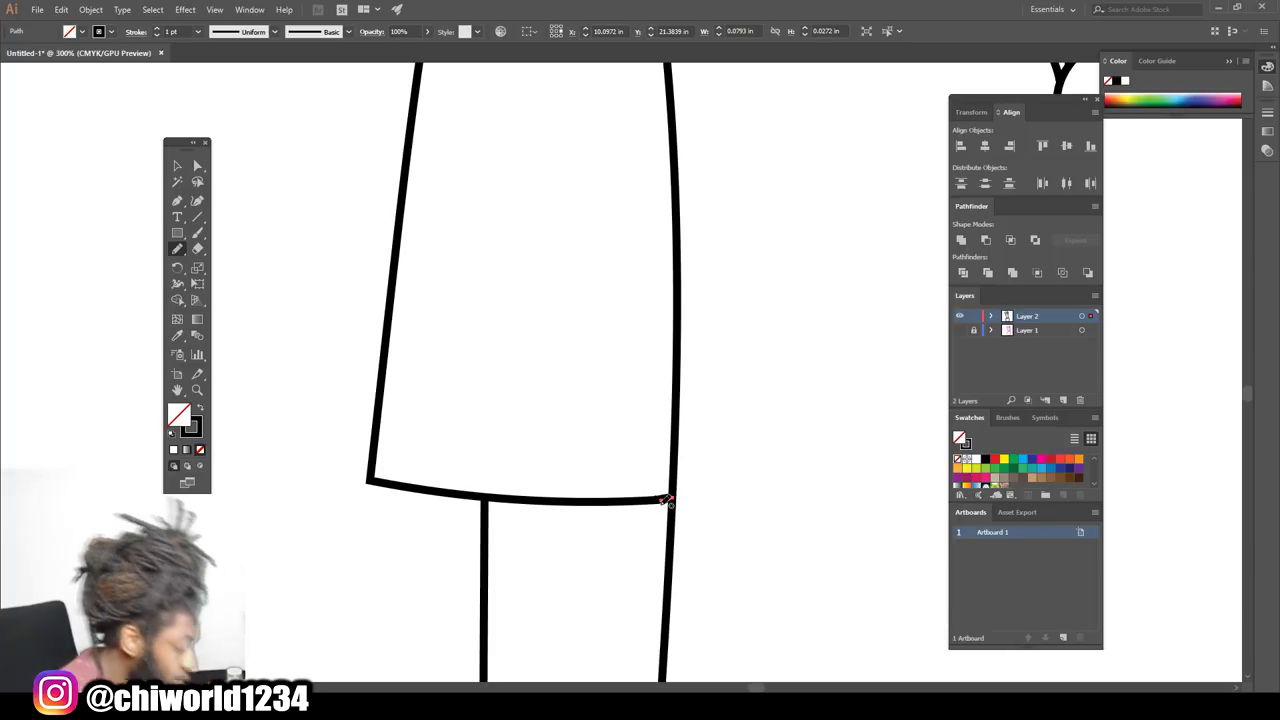
- Select the whole inked figure and expand its fill and stroke into shapes
key(ctrl+minus)
key(ctrl+minus)
key(ctrl+minus)
key(ctrl+minus)
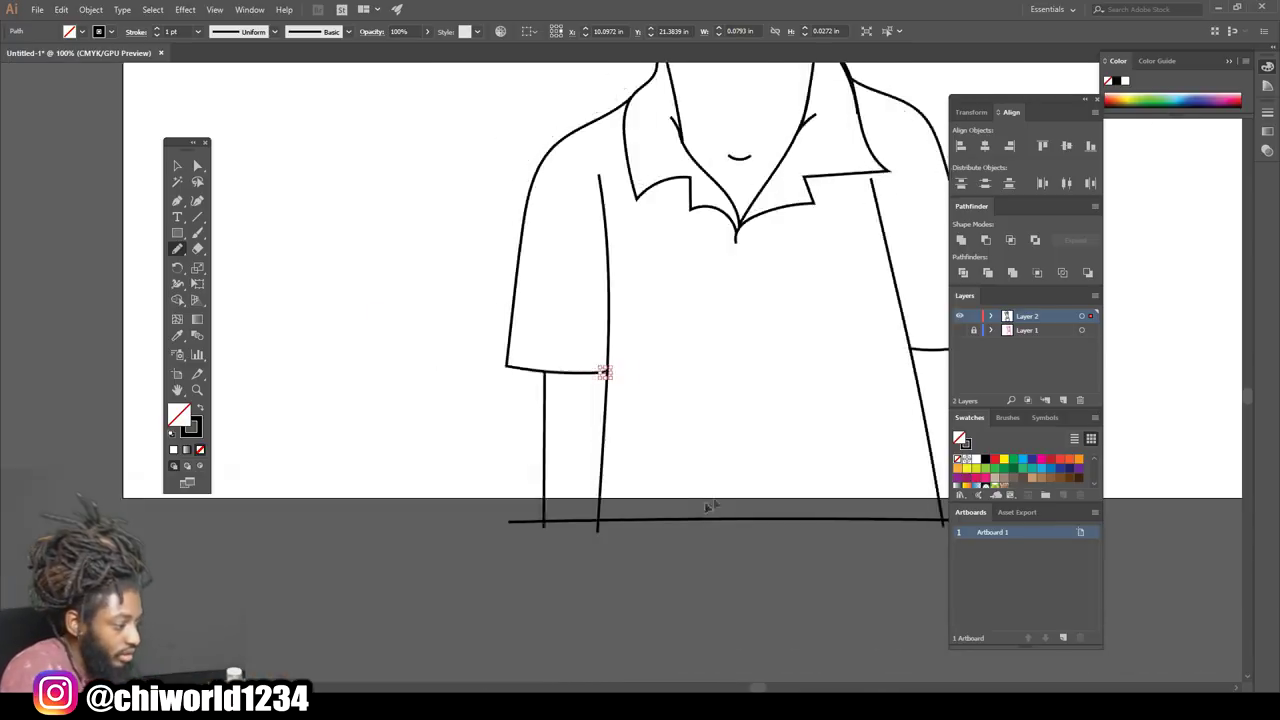
scroll(744, 478, up, 5)
scroll(745, 465, up, 3)
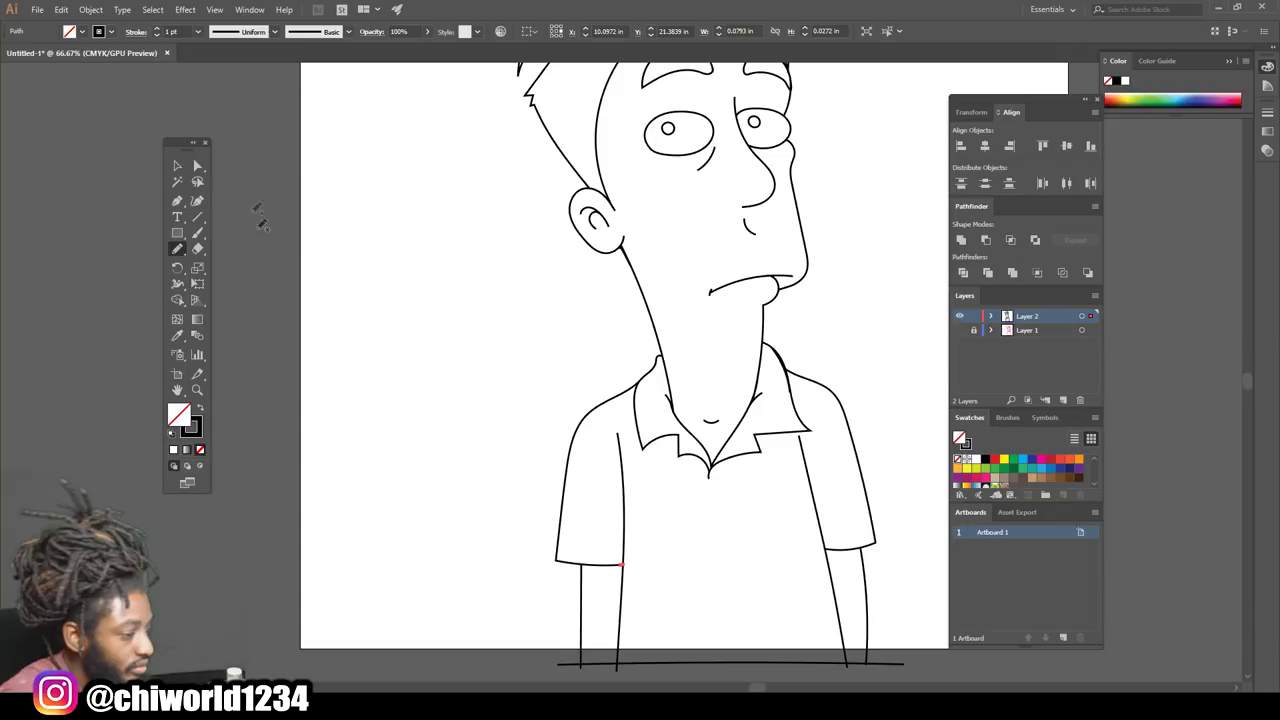
click(176, 168)
scroll(348, 365, down, 2)
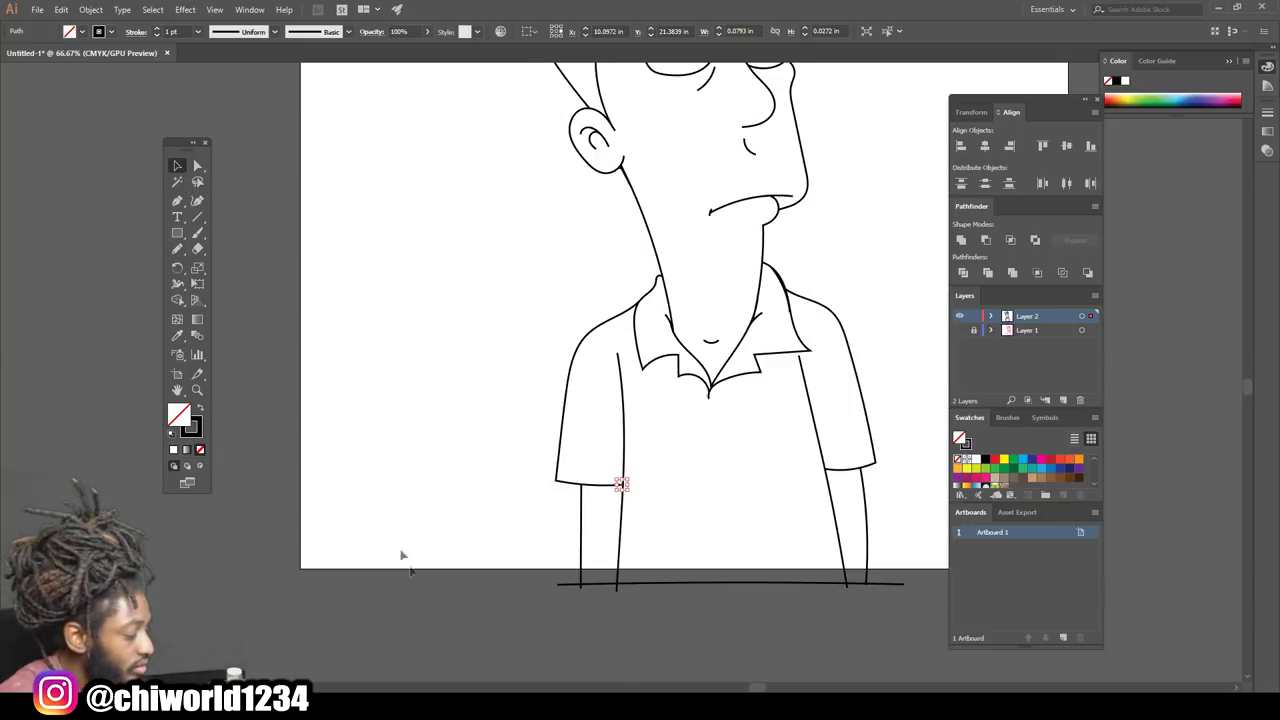
mouse_move(462, 598)
mouse_down()
mouse_move(892, 195)
mouse_move(1003, 48)
mouse_move(1012, 152)
mouse_move(1010, 124)
mouse_up()
scroll(837, 151, down, 5)
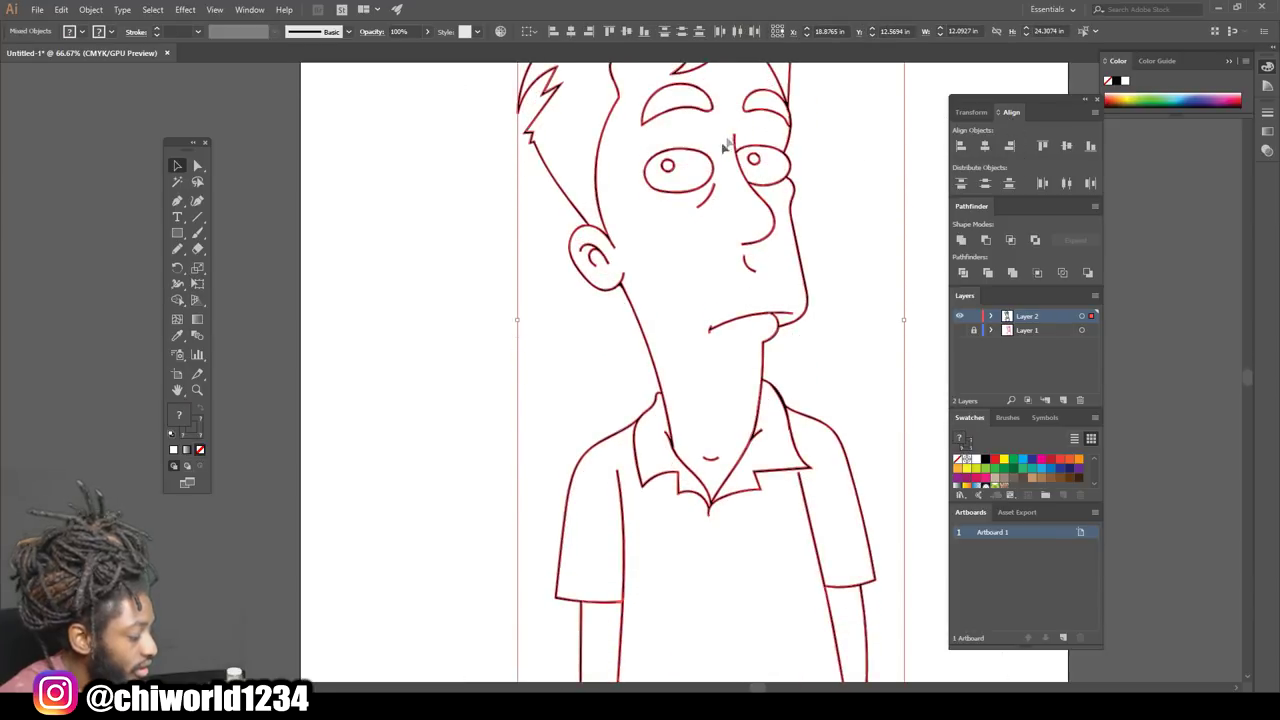
click(91, 9)
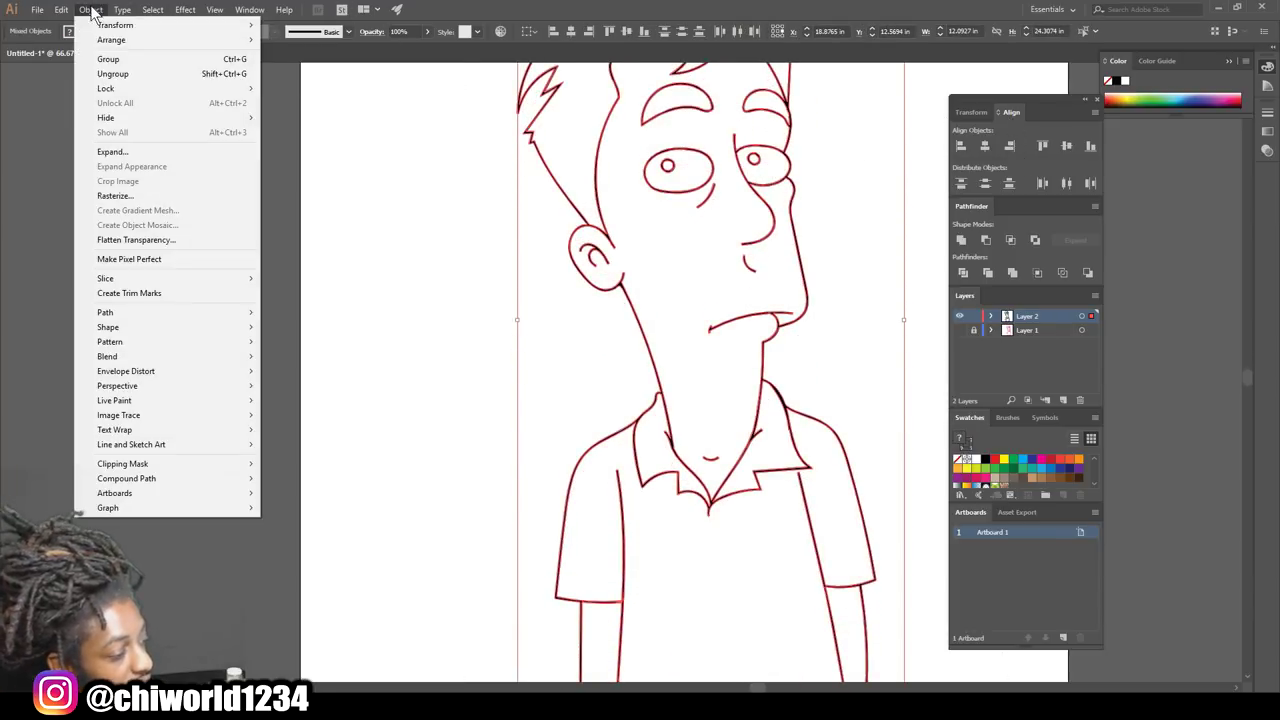
click(118, 153)
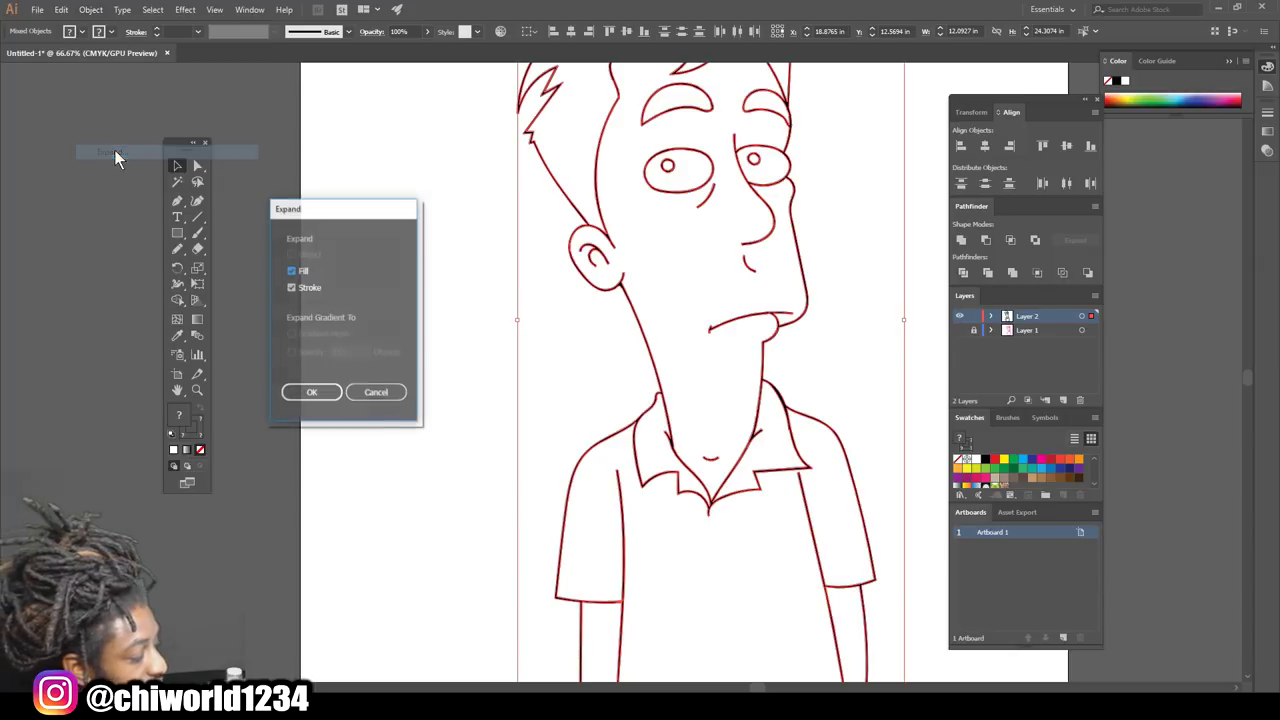
click(309, 395)
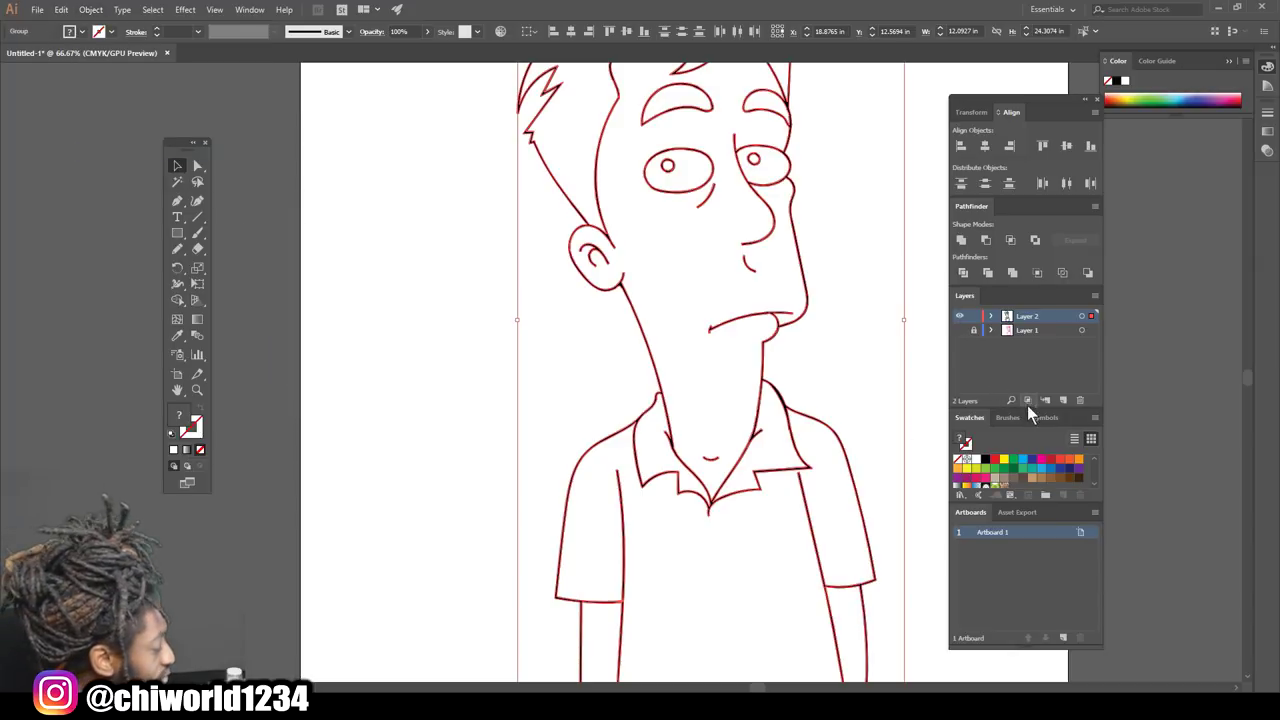
- Merge the expanded linework with Pathfinder and duplicate Layer 2, locking the copy
click(1013, 272)
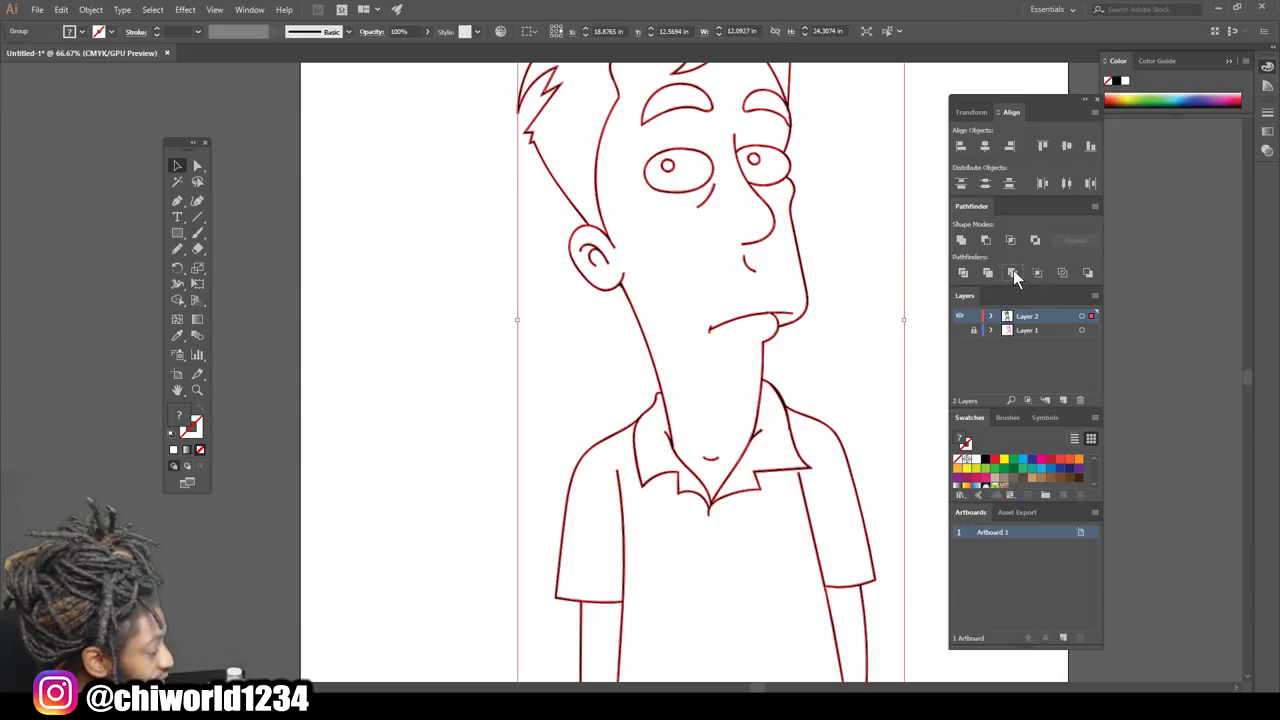
click(925, 314)
drag(1029, 317, 1066, 399)
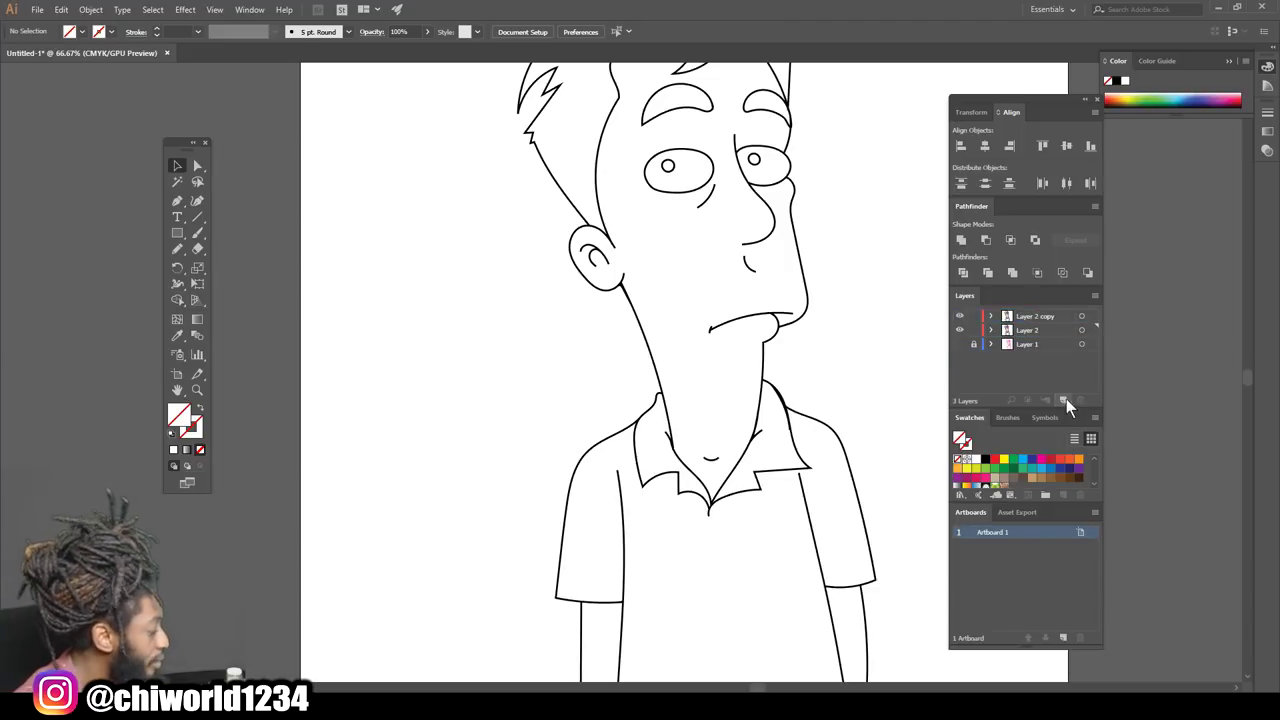
- Set the fill to the warm skin yellow FFE05C
click(968, 467)
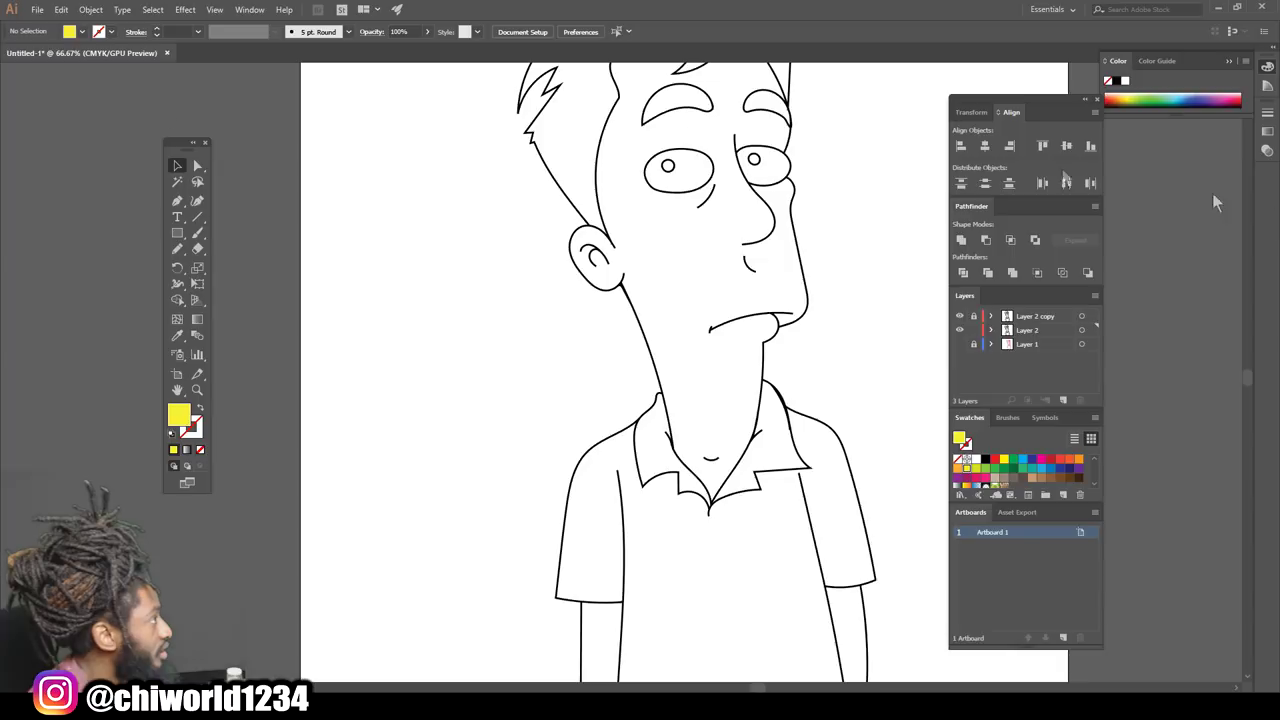
double_click(178, 414)
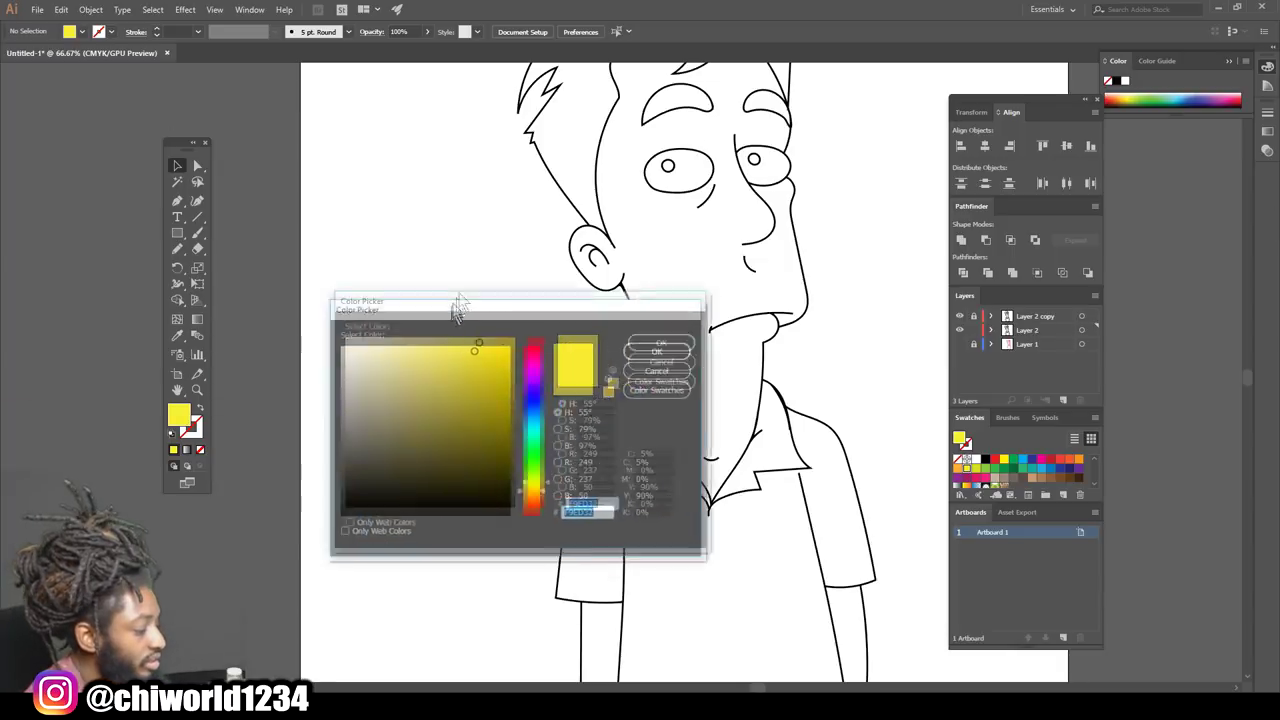
drag(436, 303, 407, 292)
drag(489, 477, 491, 470)
drag(430, 338, 397, 318)
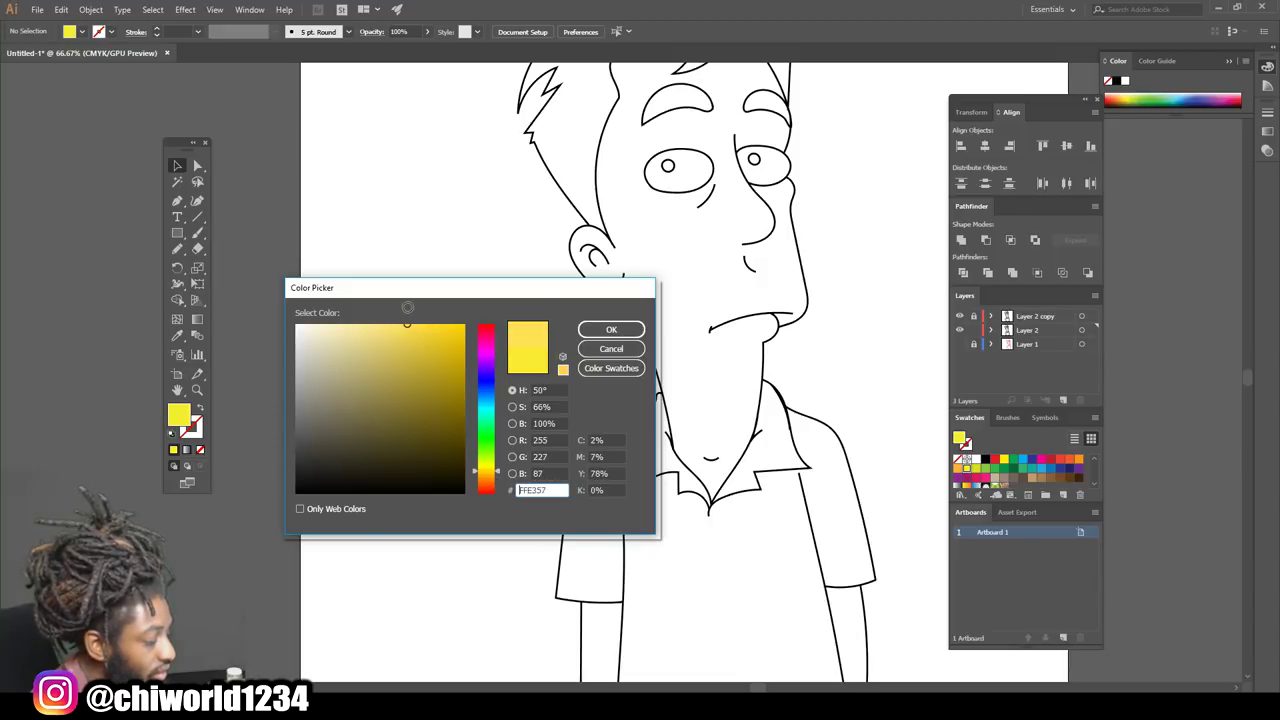
drag(488, 467, 489, 473)
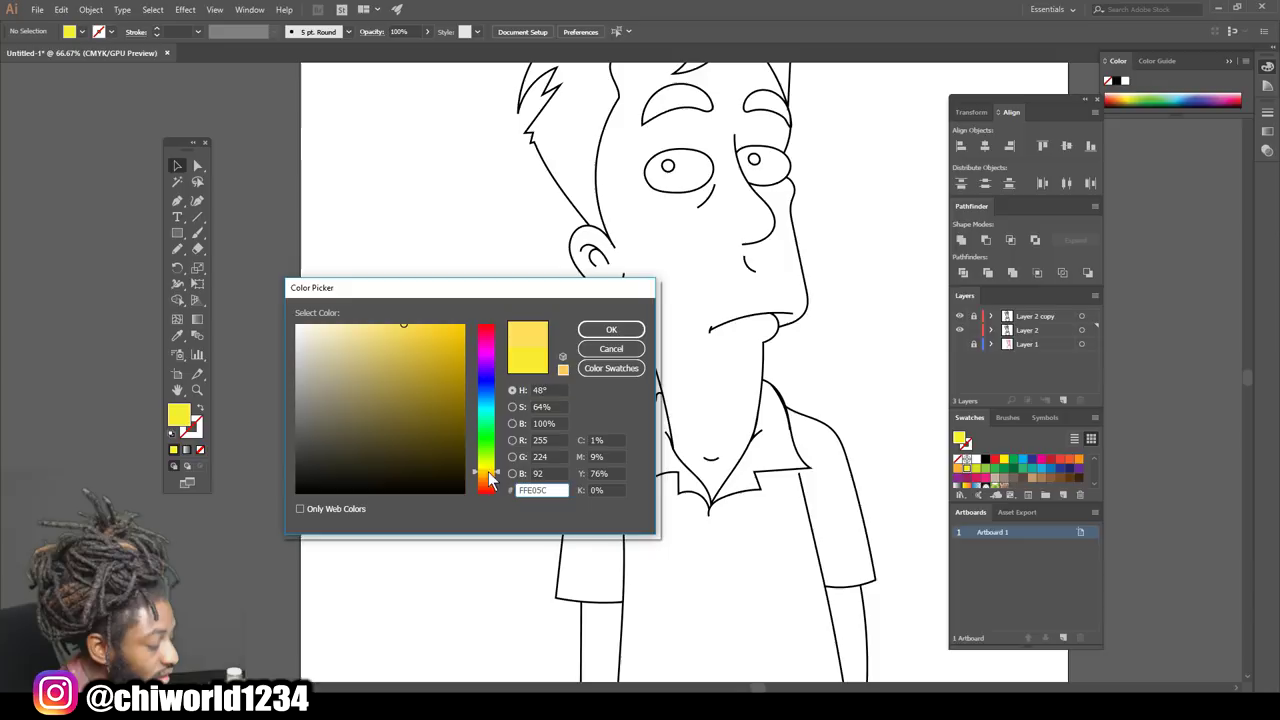
click(594, 332)
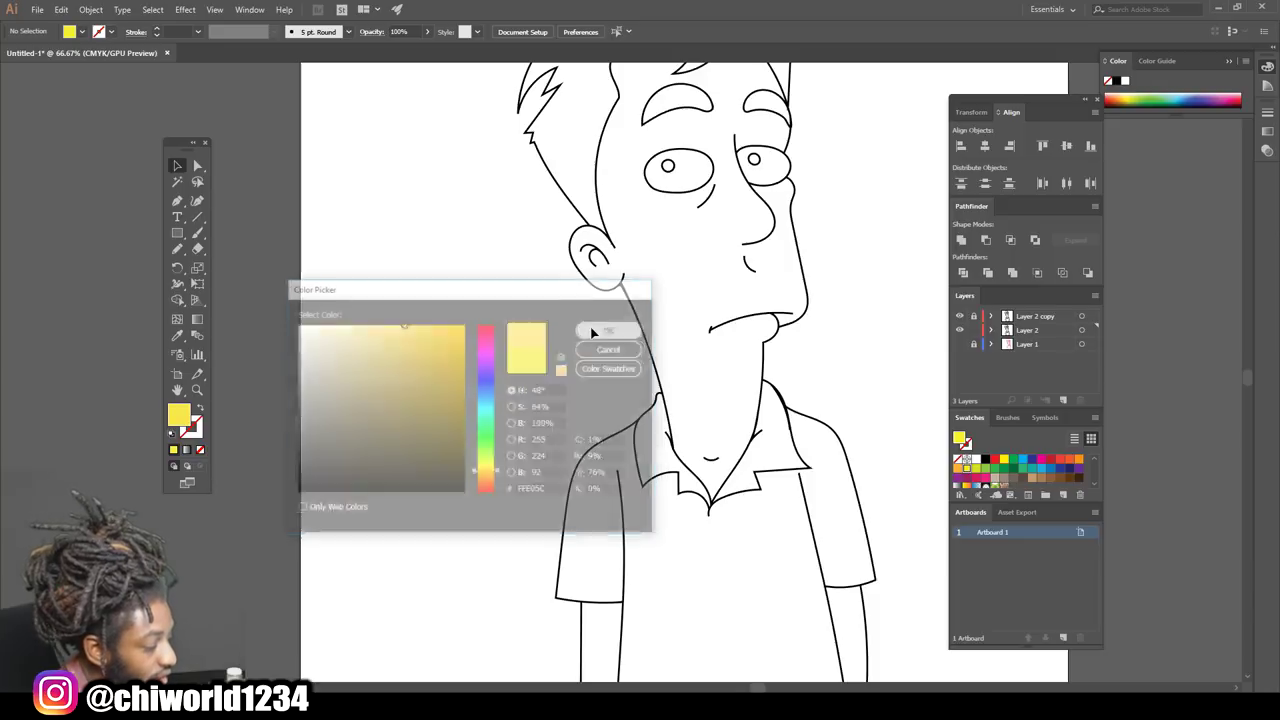
- Draw a yellow rectangle about 17.73 in wide by 25.85 in tall on Layer 2, covering the whole figure
scroll(329, 338, down, 2)
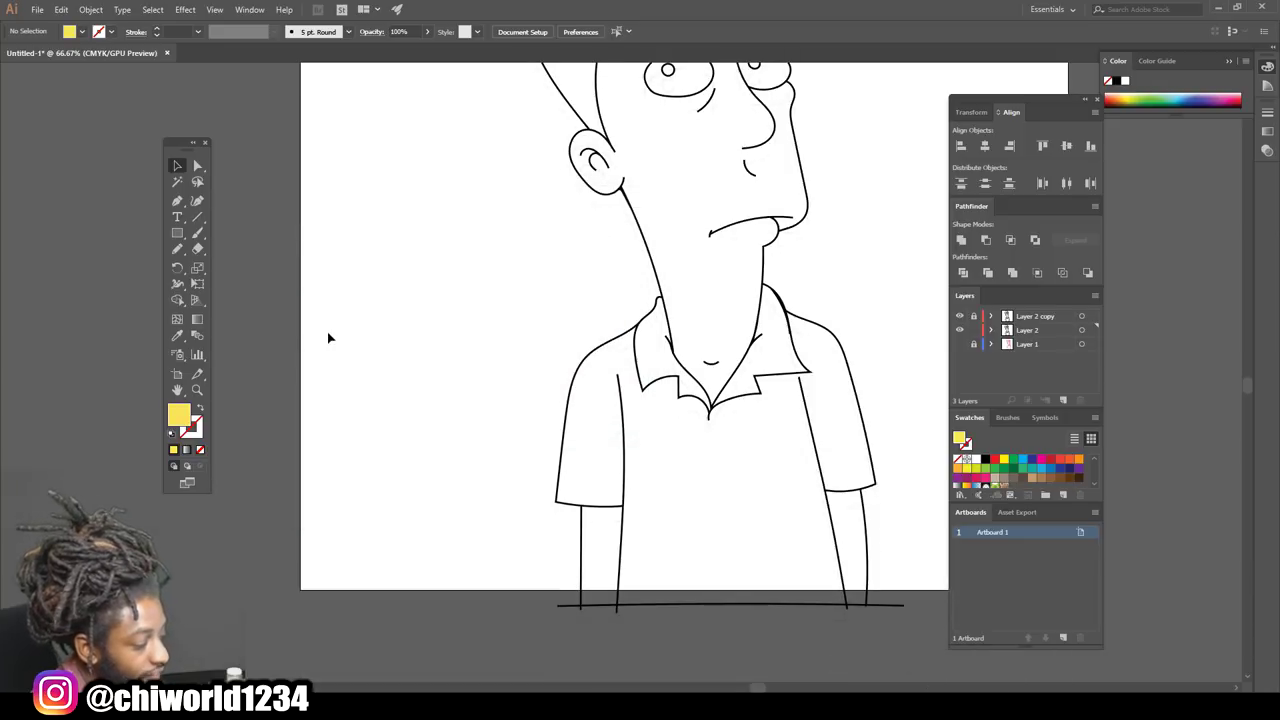
click(177, 236)
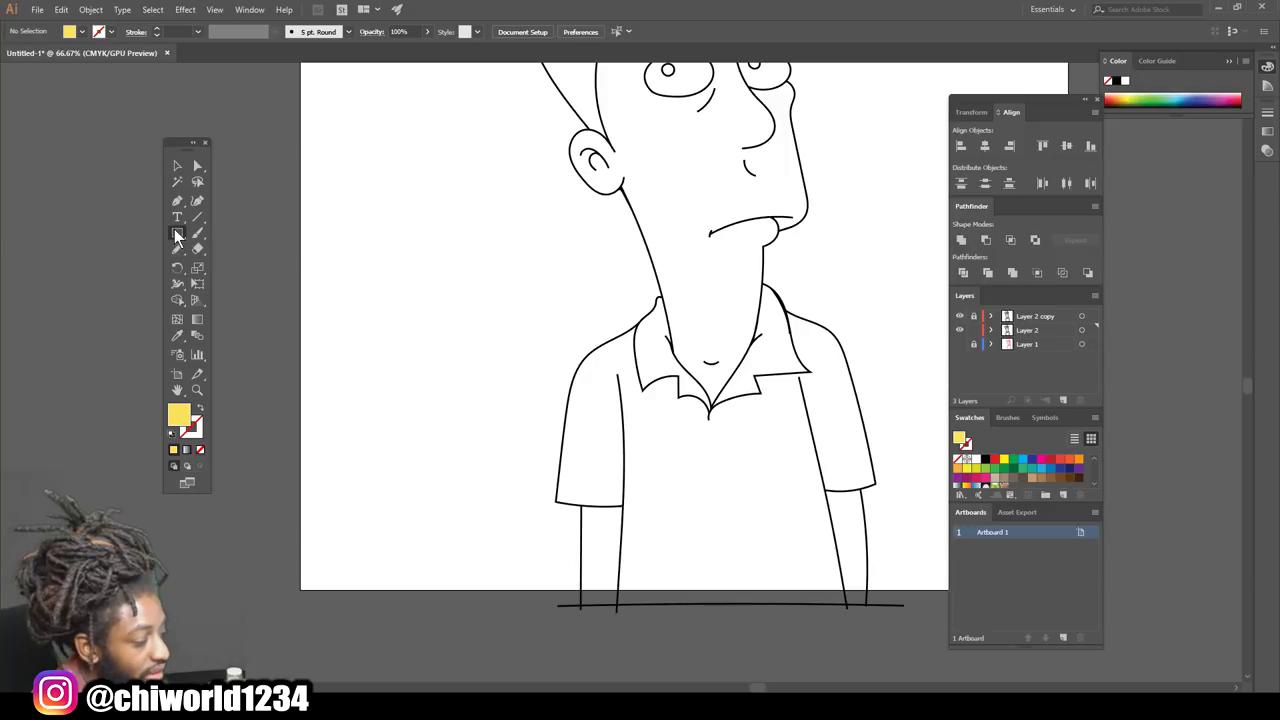
drag(419, 612, 987, 181)
scroll(857, 206, down, 3)
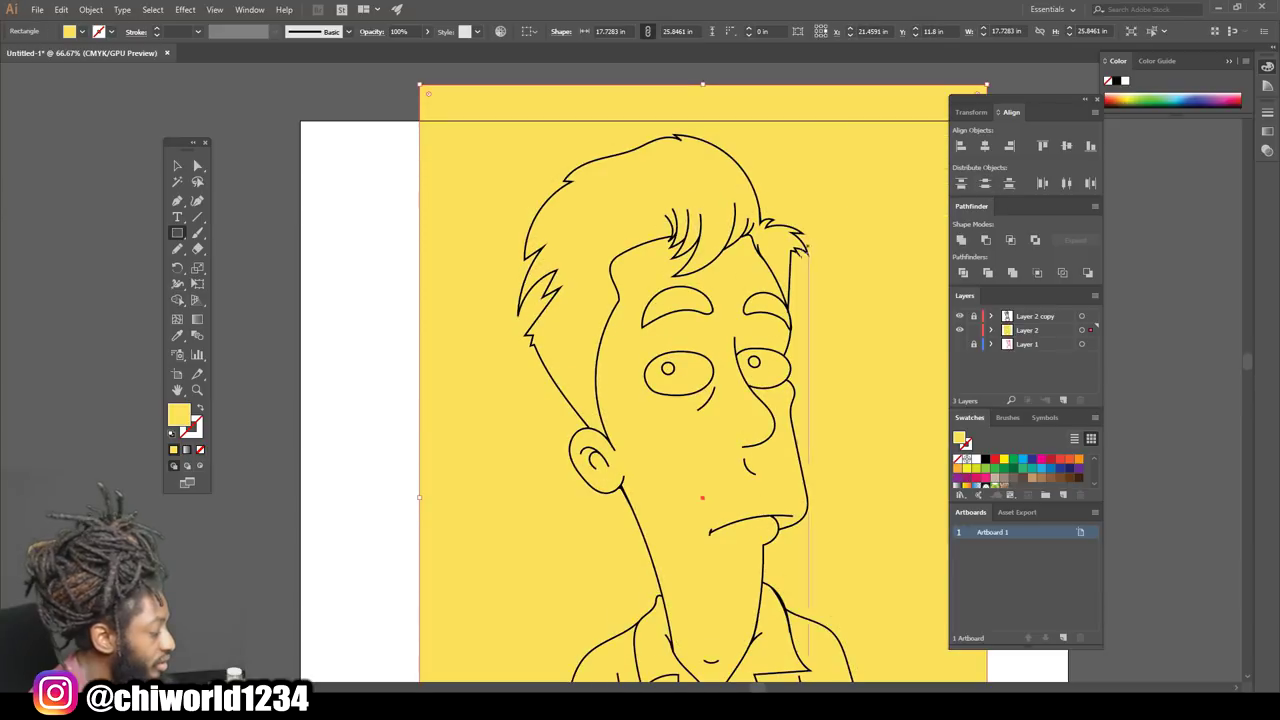
- Send the yellow rectangle to the back of its layer
click(178, 167)
right_click(513, 179)
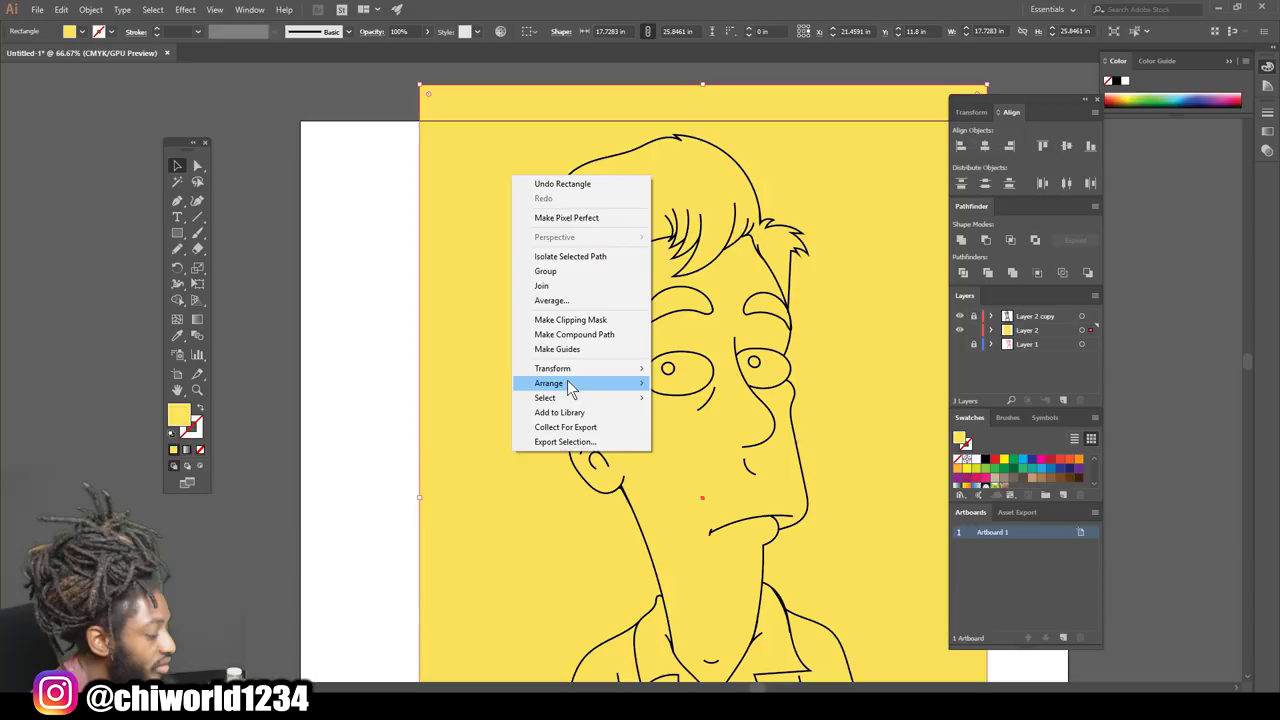
mouse_move(570, 388)
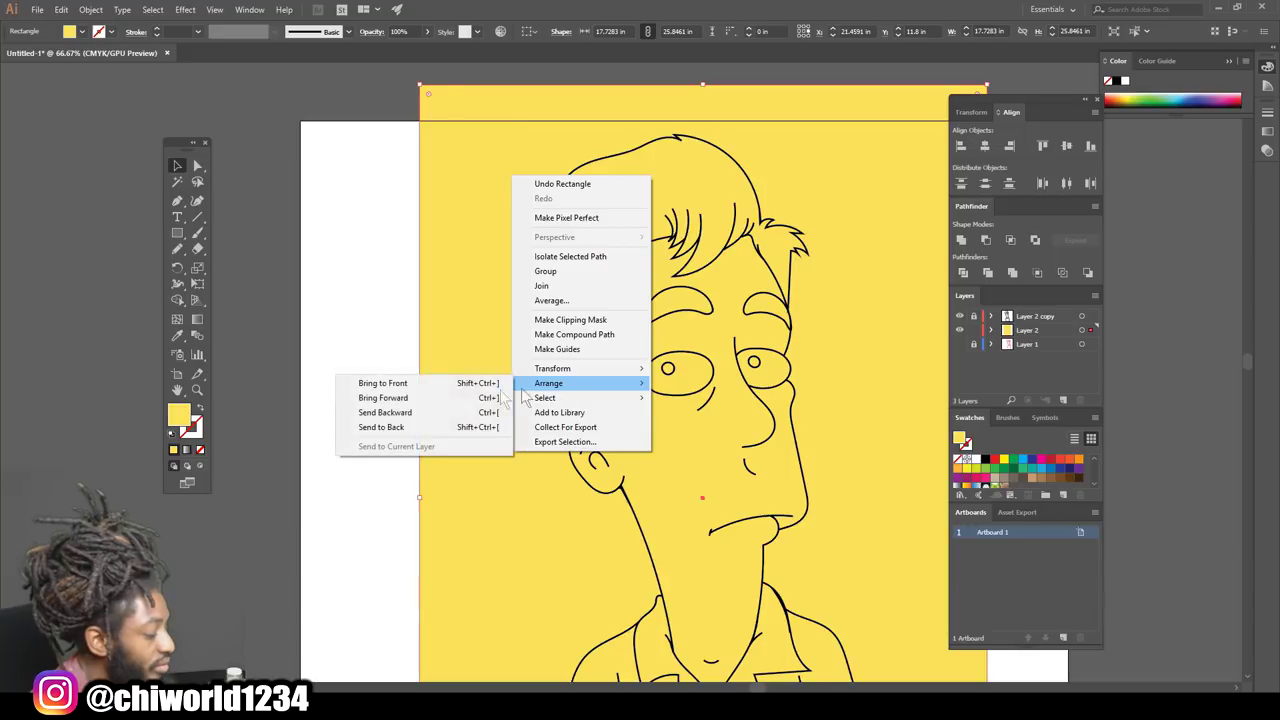
click(402, 430)
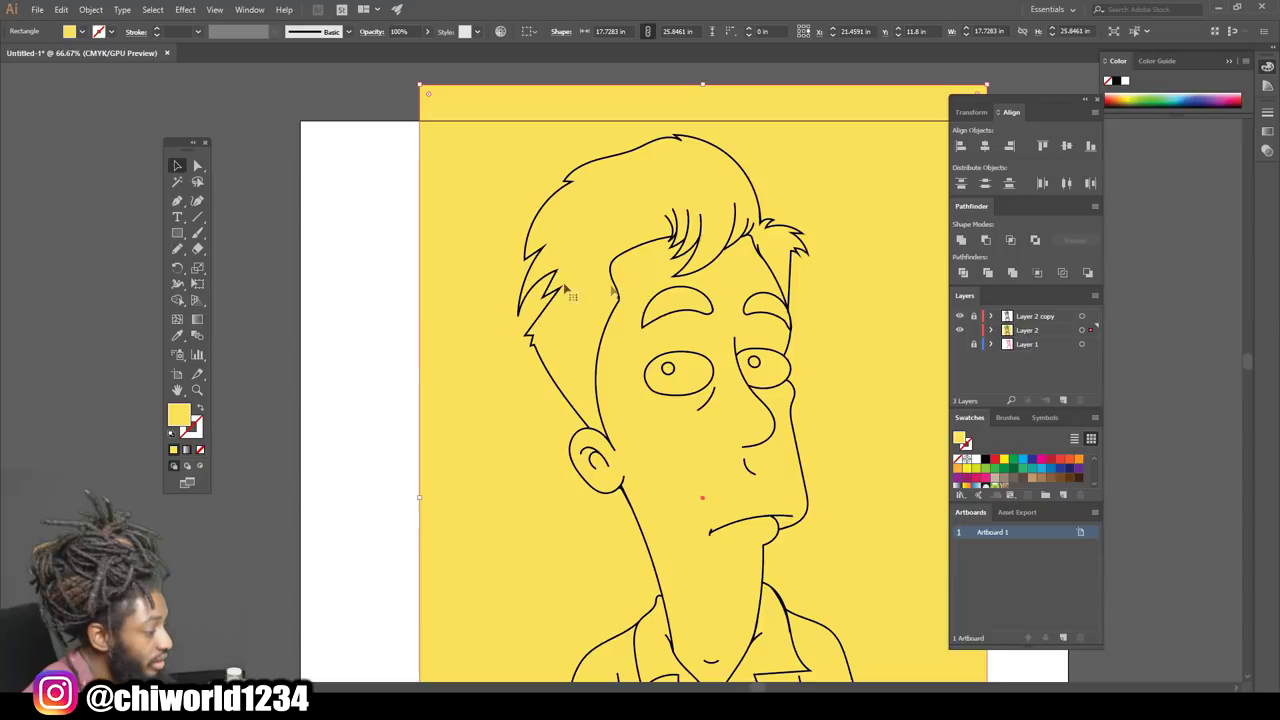
- Select the yellow rectangle together with Layer 2's linework and merge them with Pathfinder
click(366, 213)
drag(497, 167, 889, 362)
drag(931, 572, 932, 633)
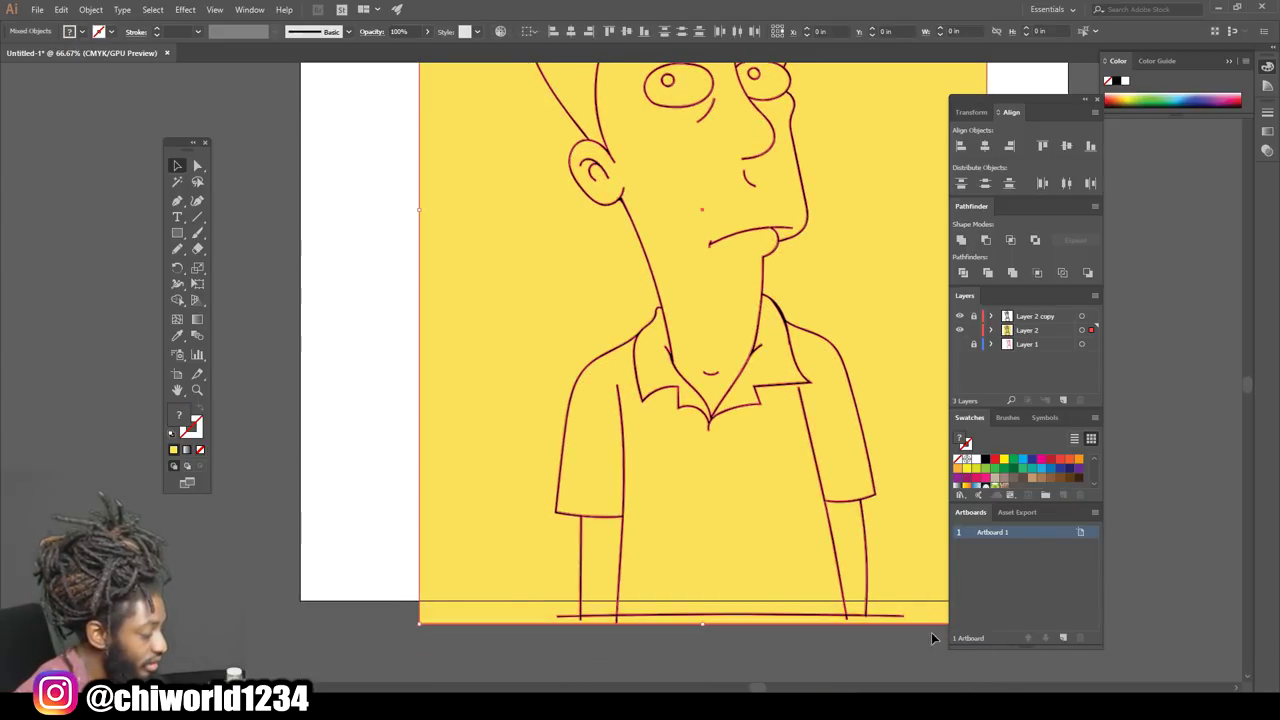
click(1014, 273)
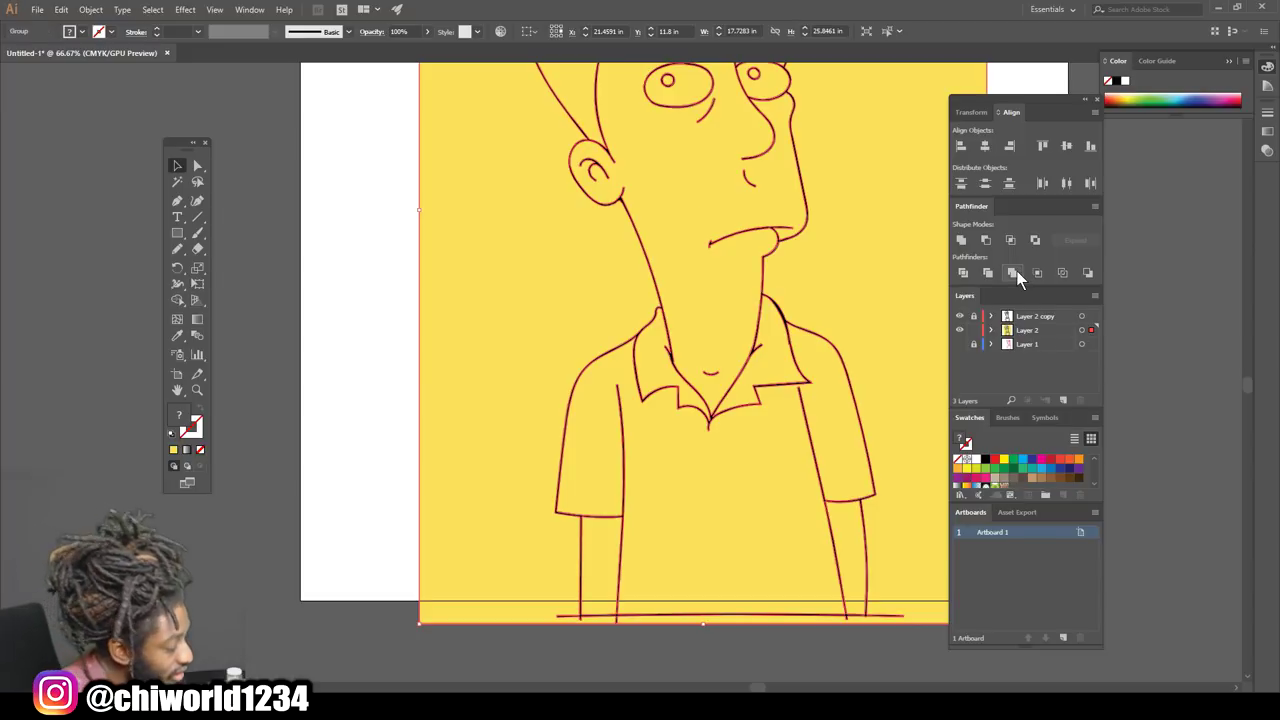
- Isolate the merged group and delete the yellow area outside the figure
right_click(878, 257)
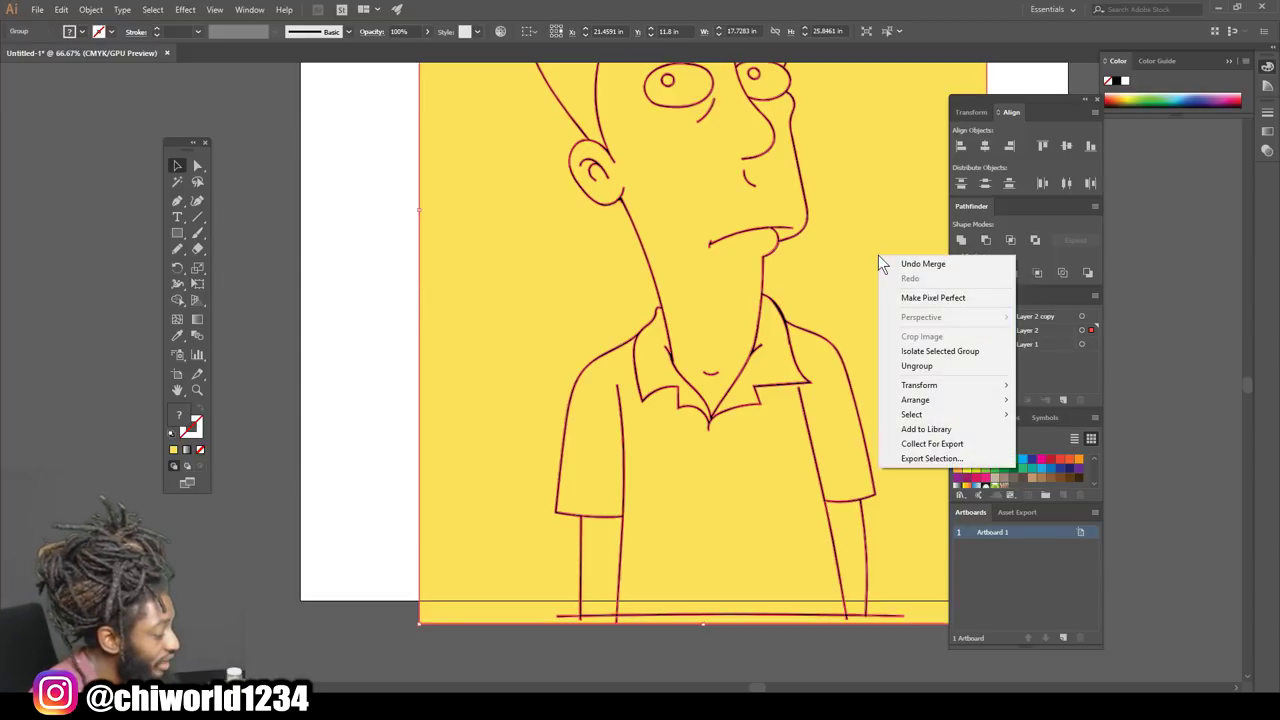
click(915, 351)
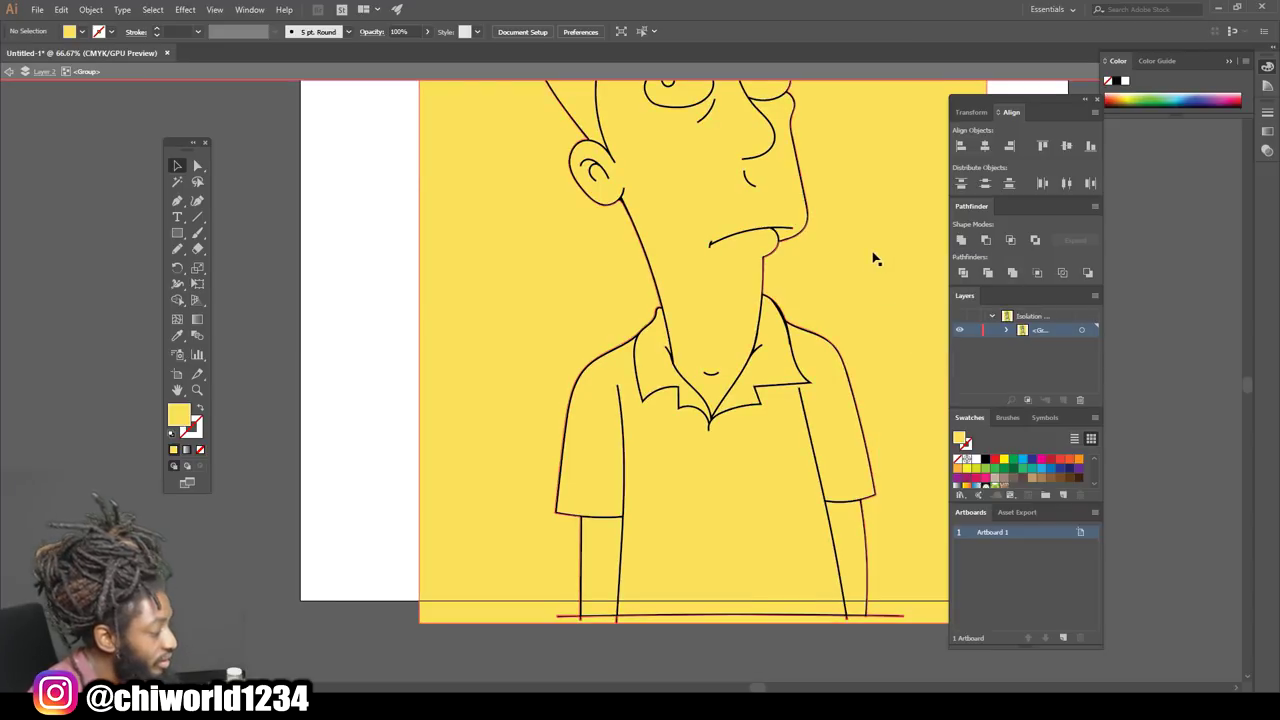
key(Delete)
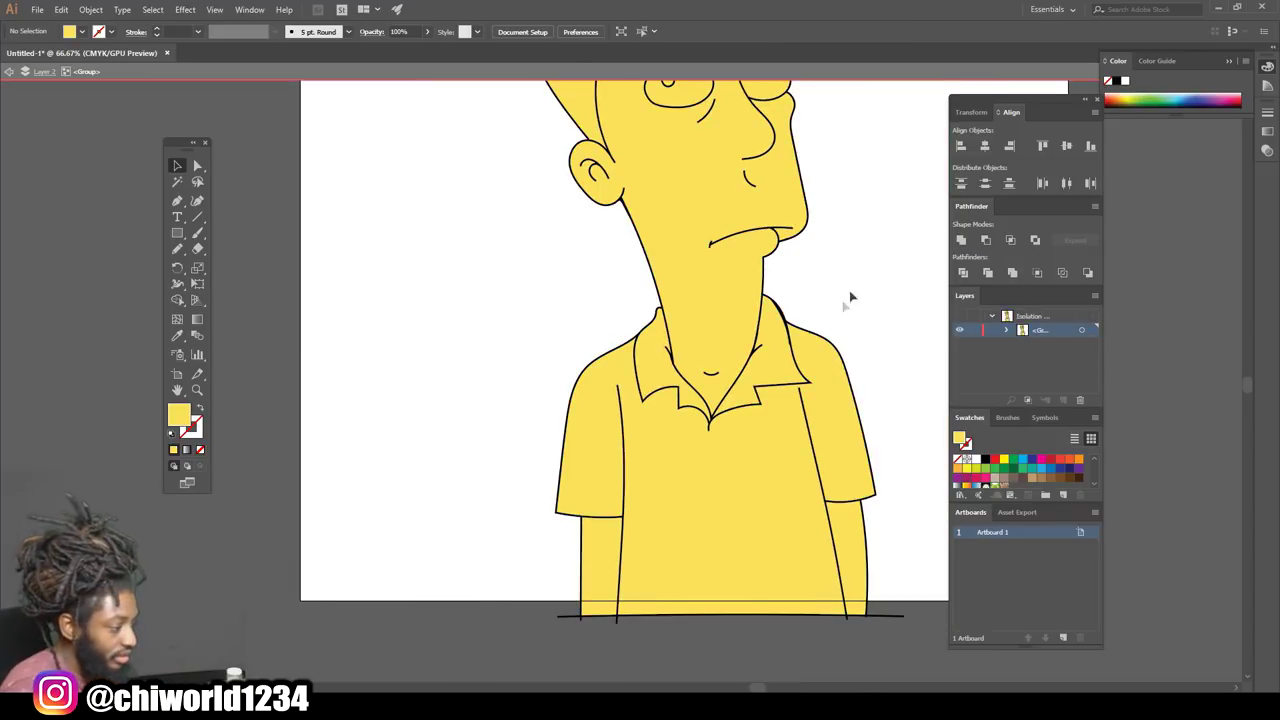
- Fill the man's hair and both eyebrows with black
scroll(855, 282, up, 5)
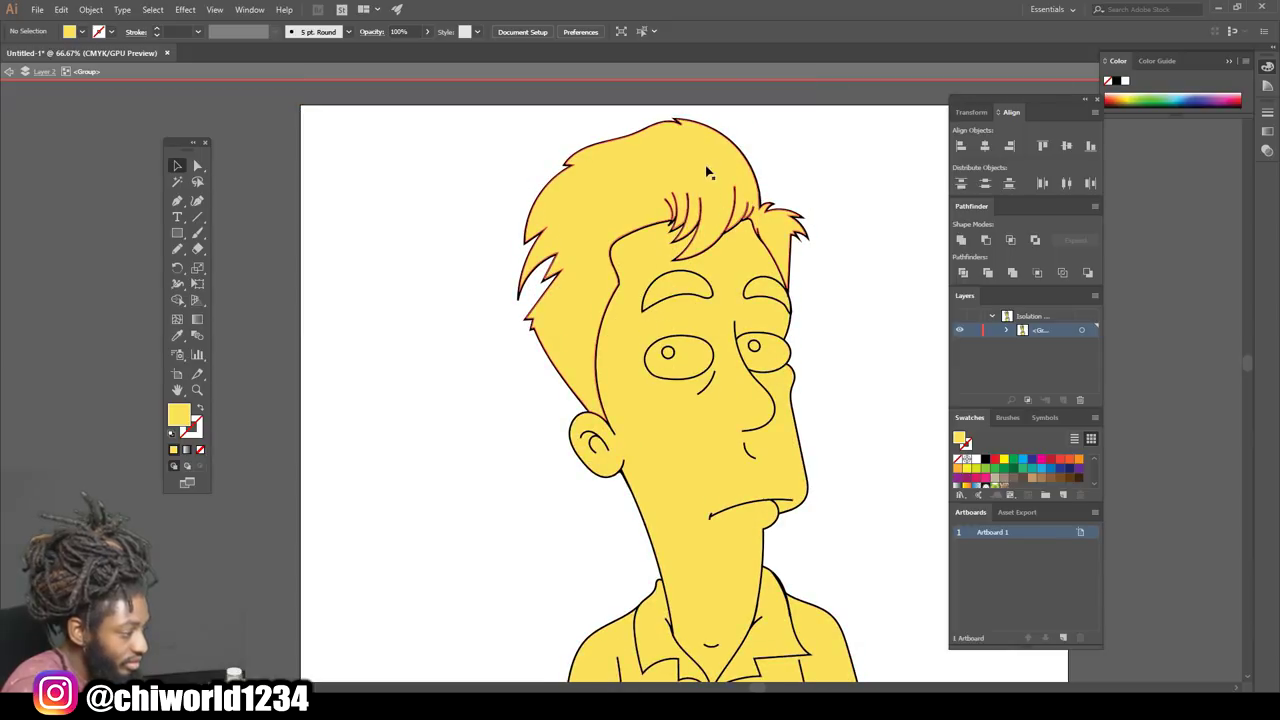
click(706, 172)
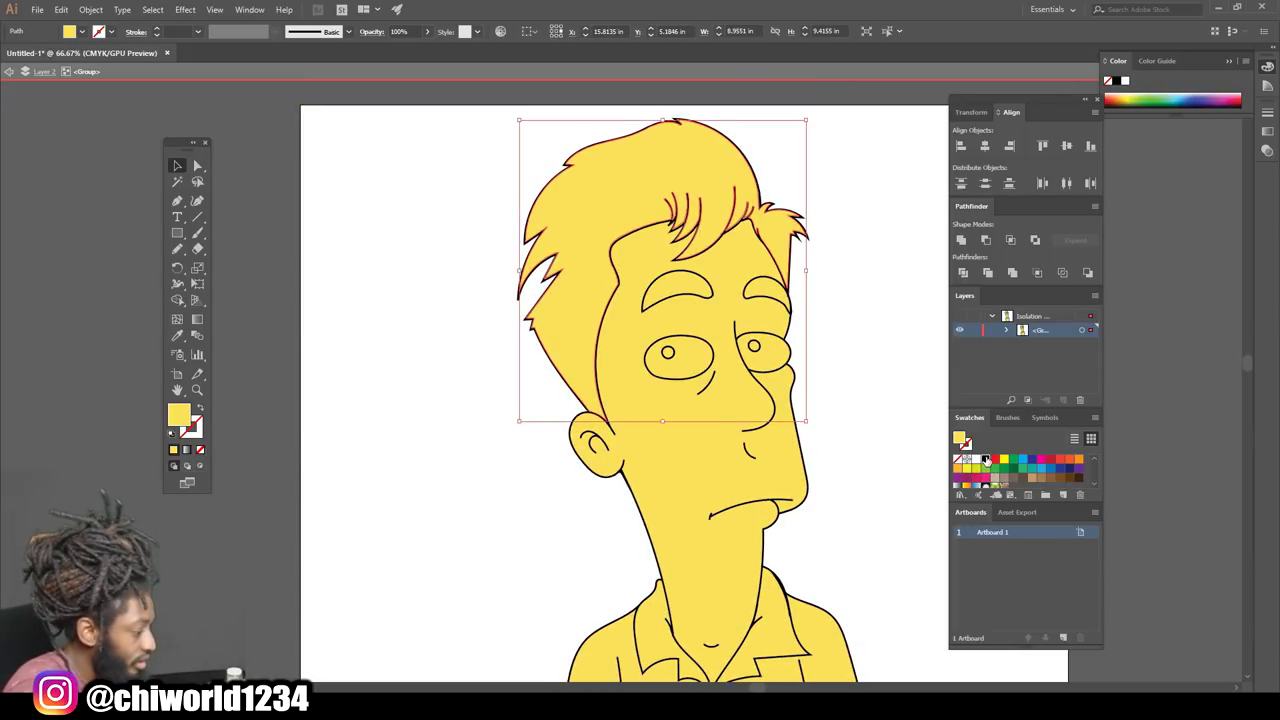
click(985, 459)
click(766, 282)
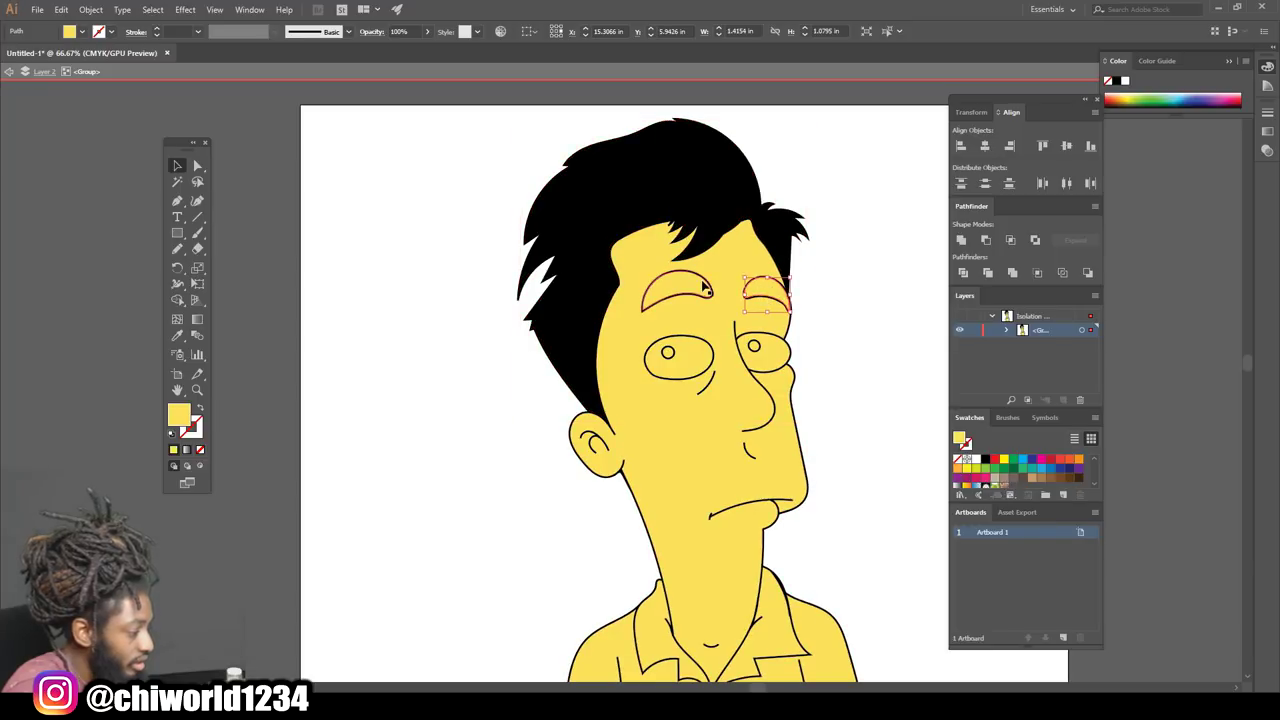
click(985, 459)
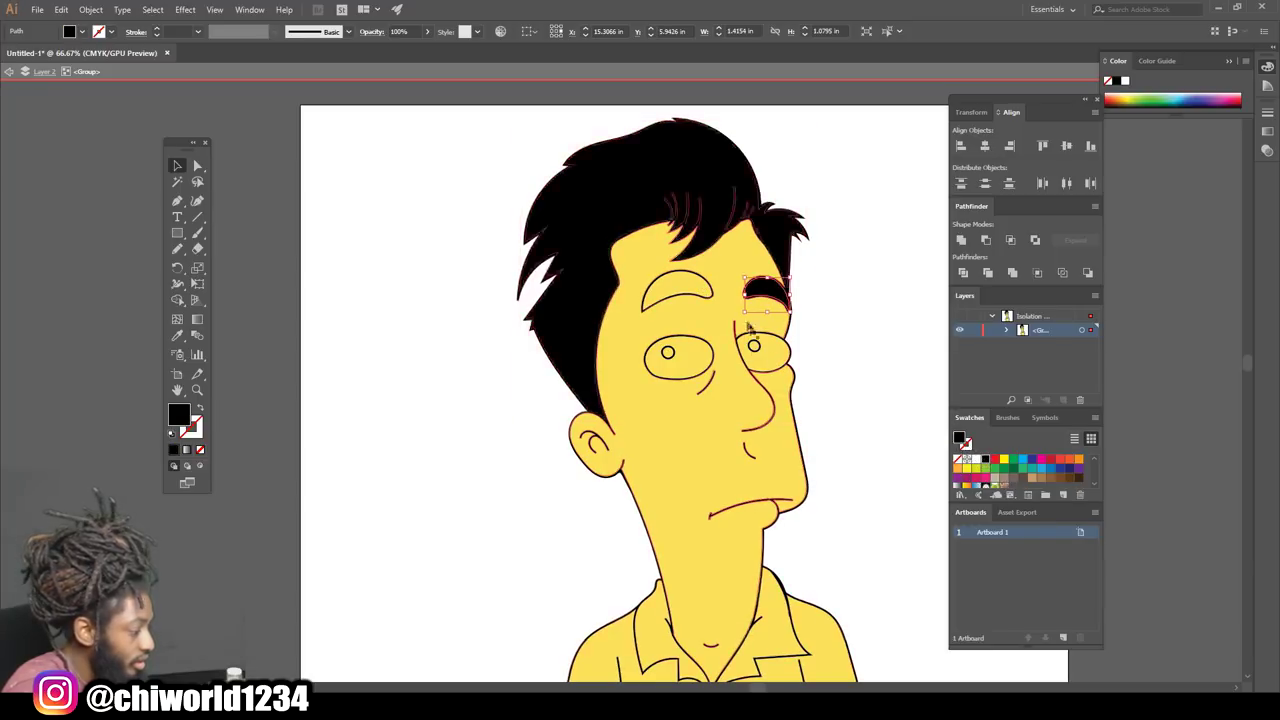
click(676, 288)
click(986, 459)
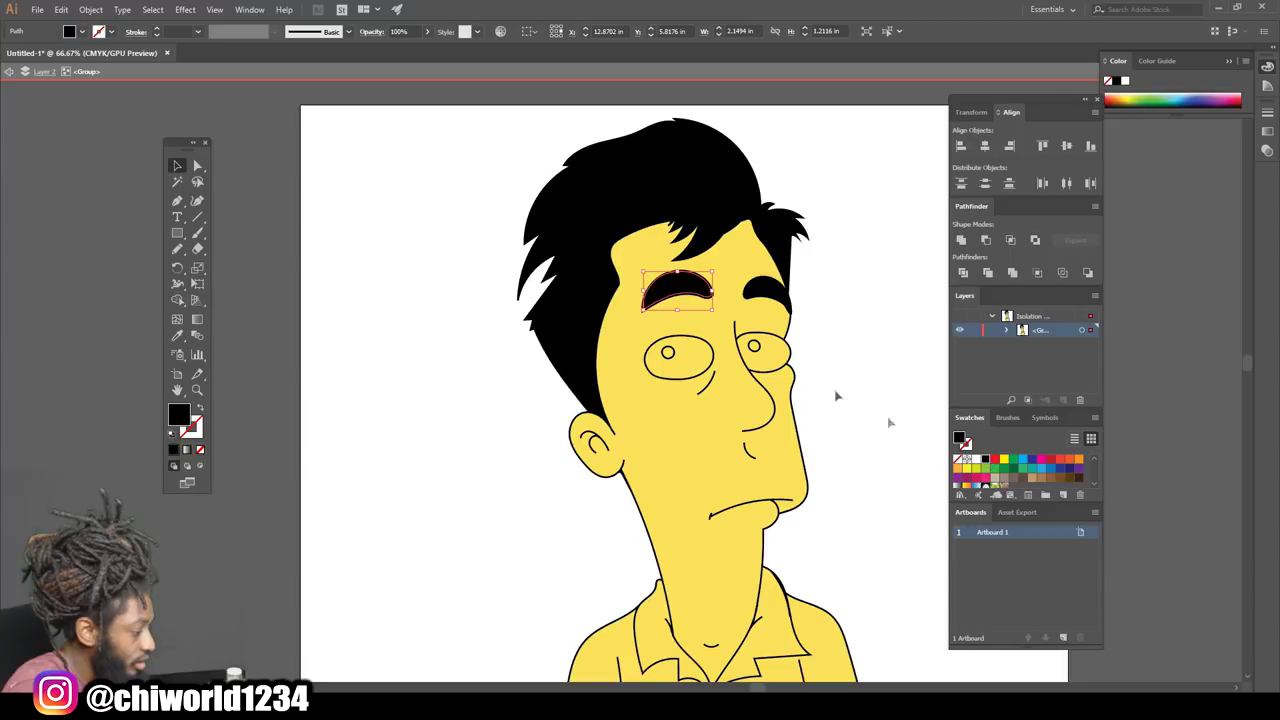
- Fill both of the man's eyes with white and both pupils with black
click(773, 353)
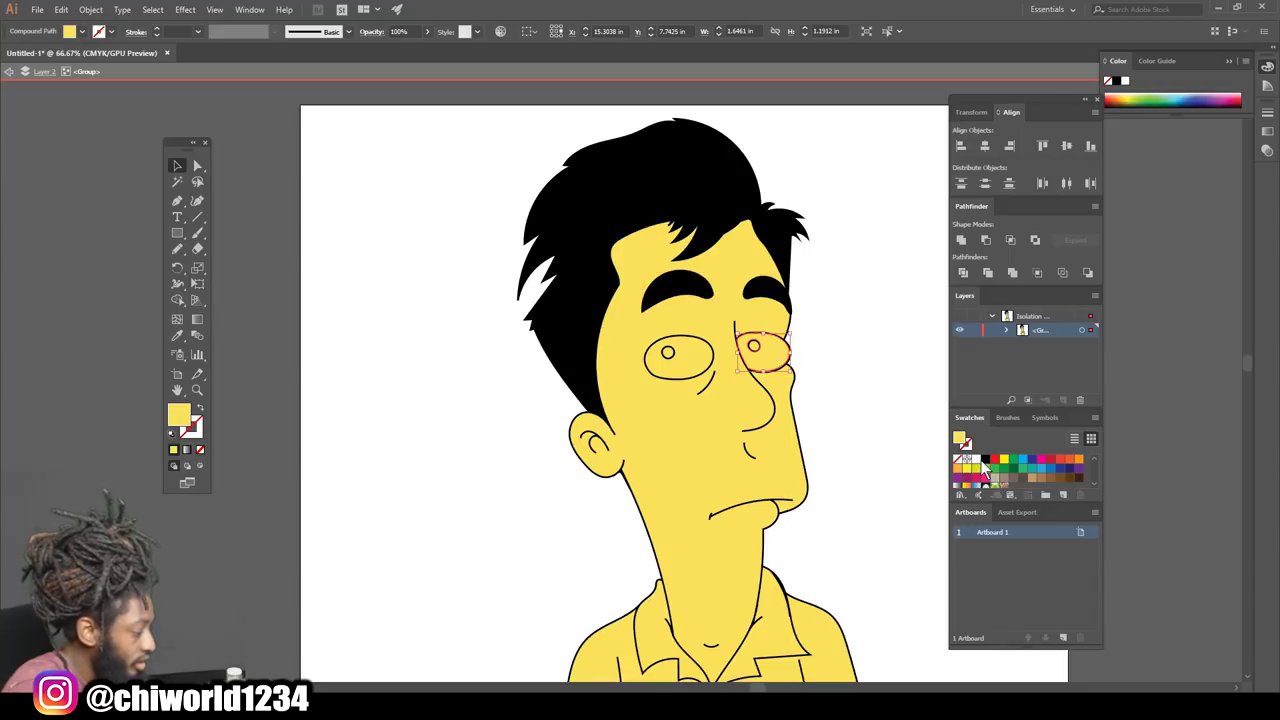
click(977, 460)
click(680, 362)
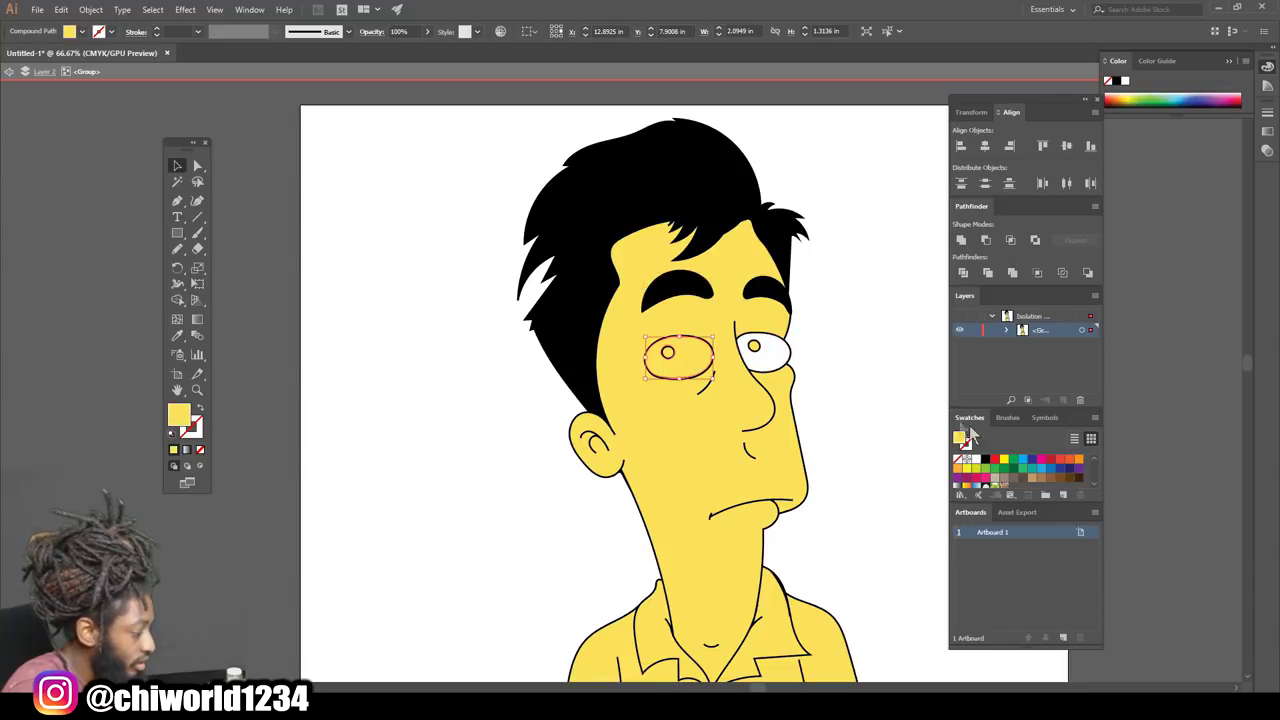
click(977, 460)
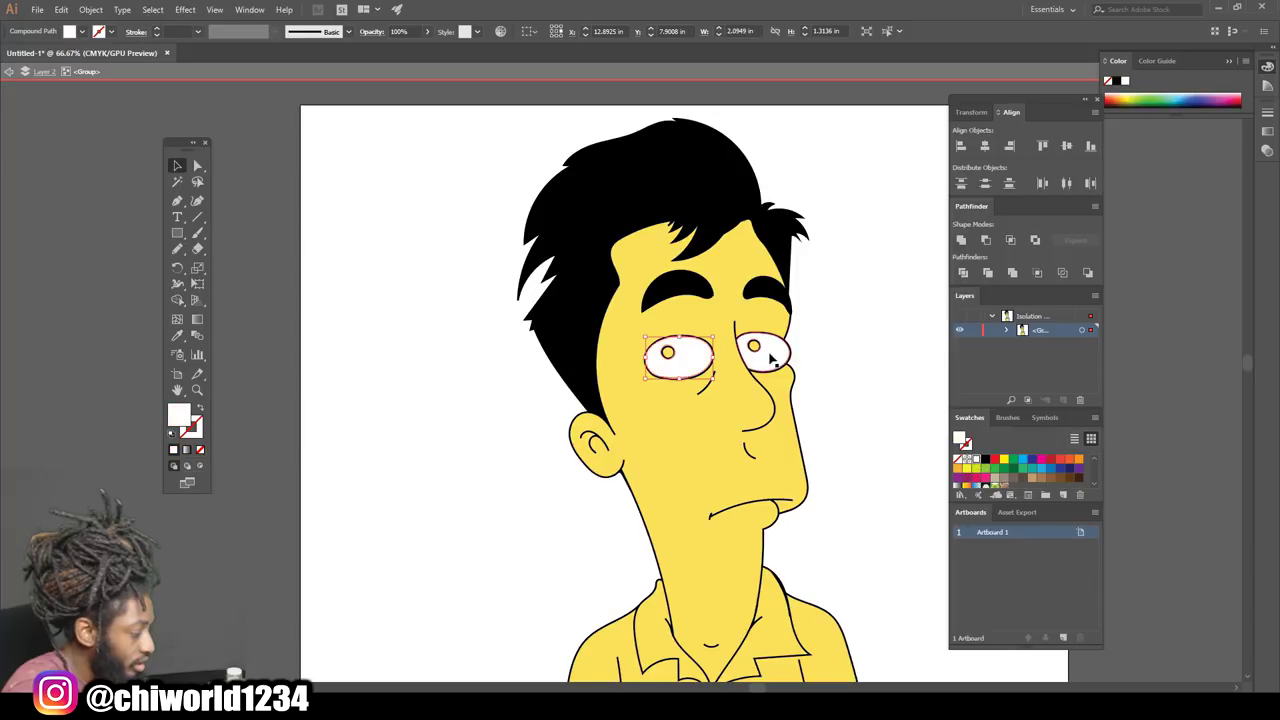
click(753, 346)
click(668, 352)
click(986, 459)
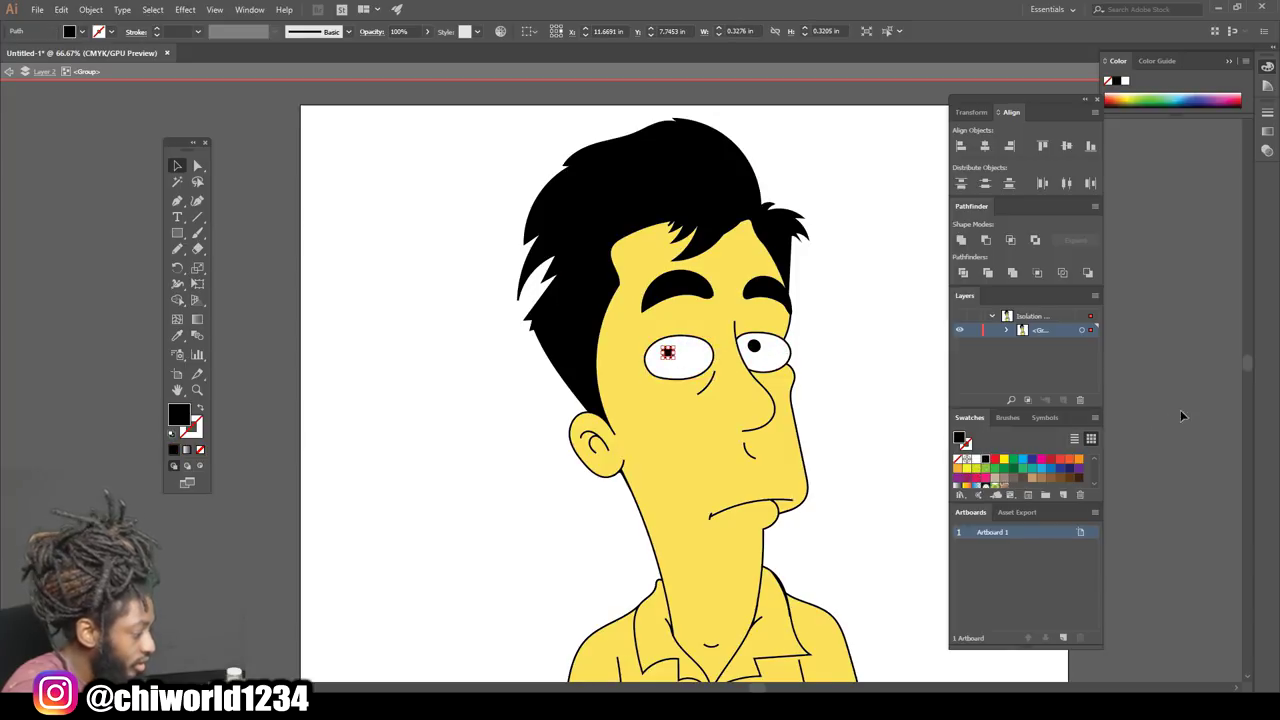
click(1181, 416)
- Fill the shirt and both sides of its collar with red, and exit the group's isolation mode
scroll(1181, 416, down, 5)
click(771, 531)
click(995, 459)
click(785, 418)
click(995, 459)
click(655, 420)
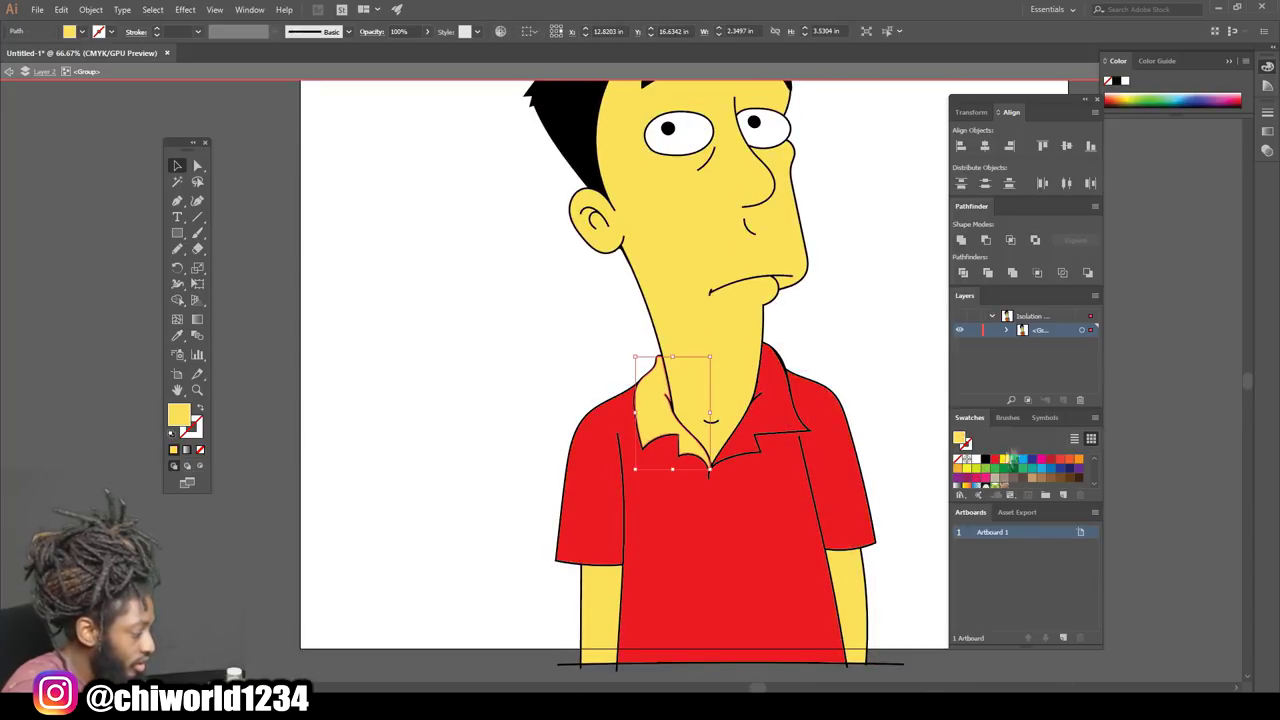
click(995, 459)
click(908, 320)
scroll(908, 322, down, 2)
scroll(900, 335, up, 4)
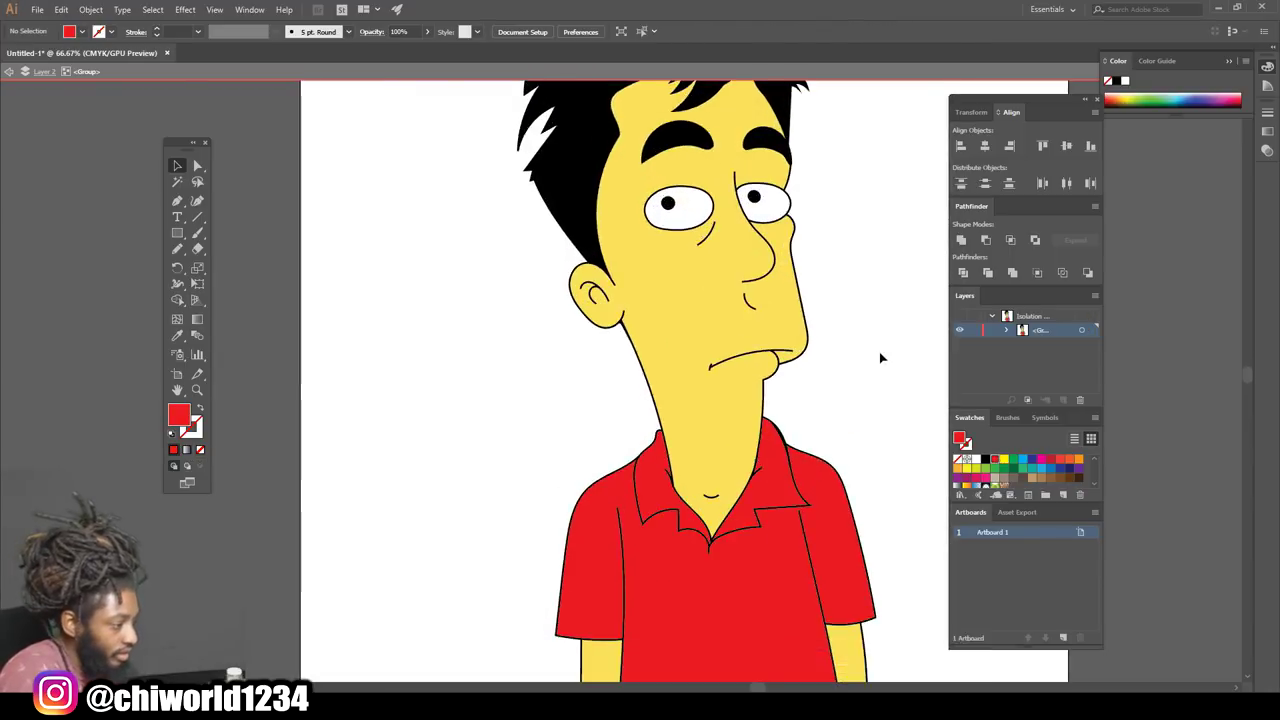
scroll(881, 357, down, 2)
double_click(906, 345)
key(ctrl+0)
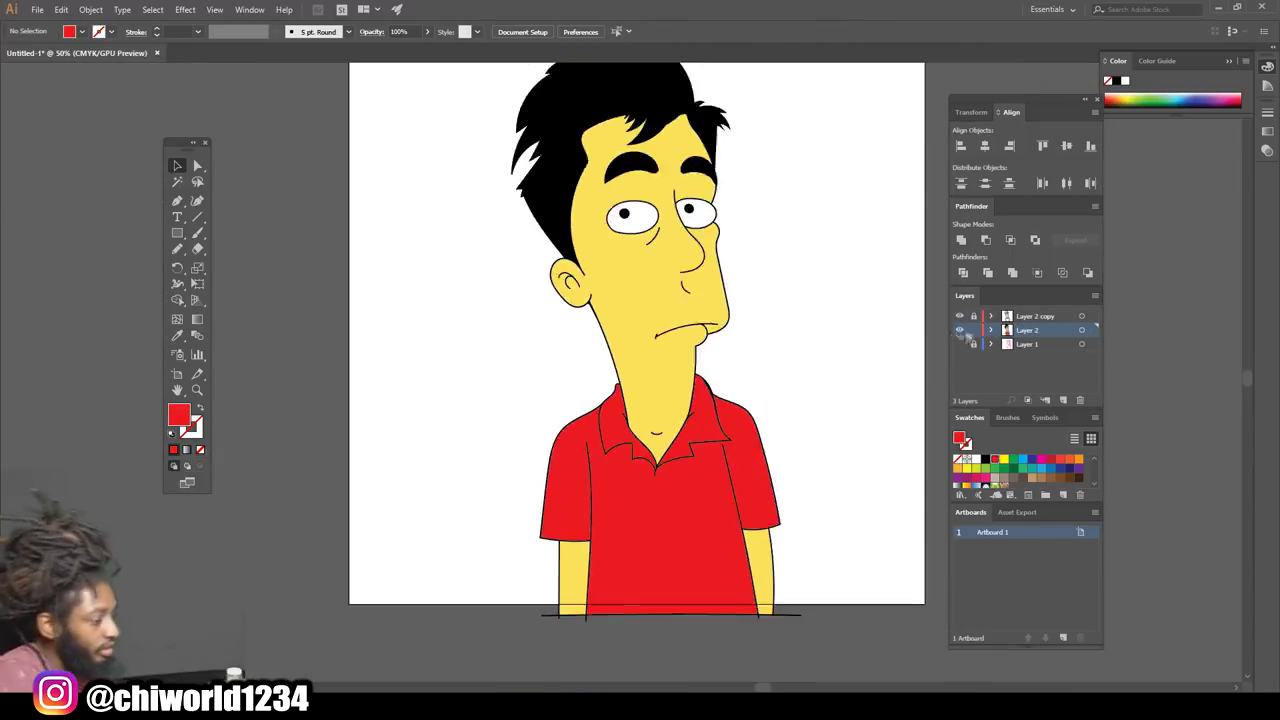
- Switch to the Pencil tool and enable its Fill new pencil strokes option
key(b)
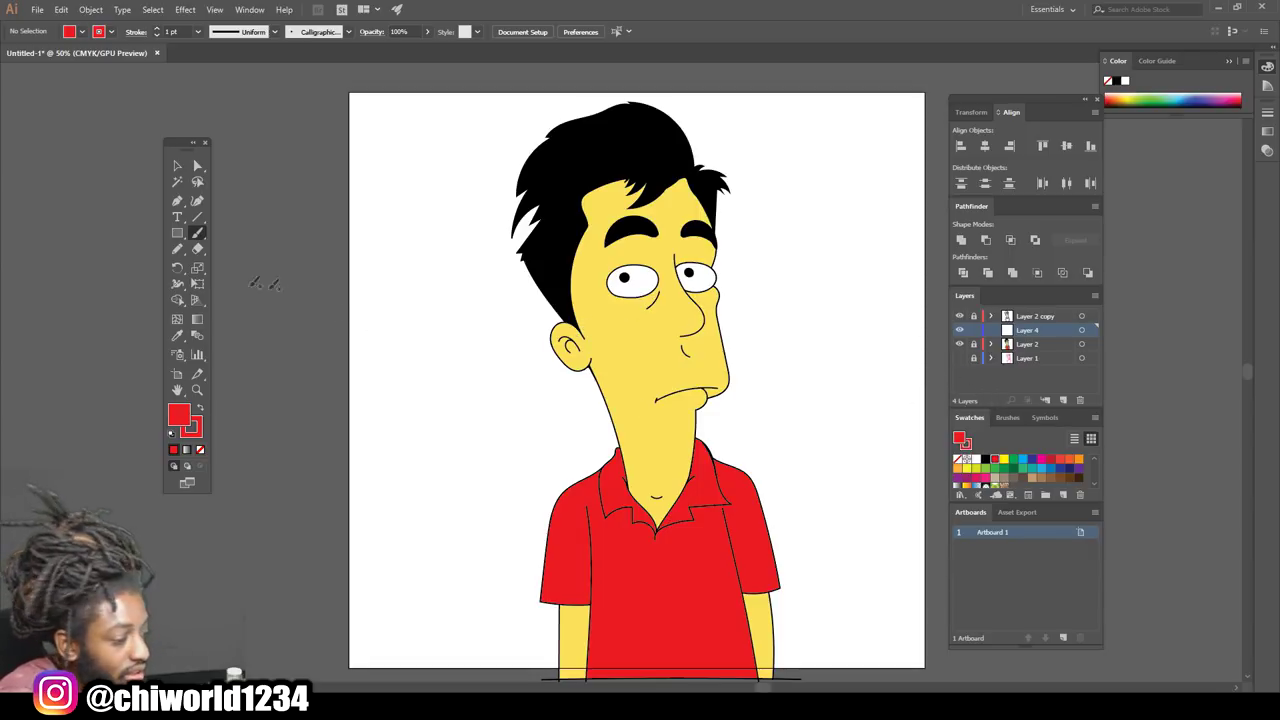
click(177, 249)
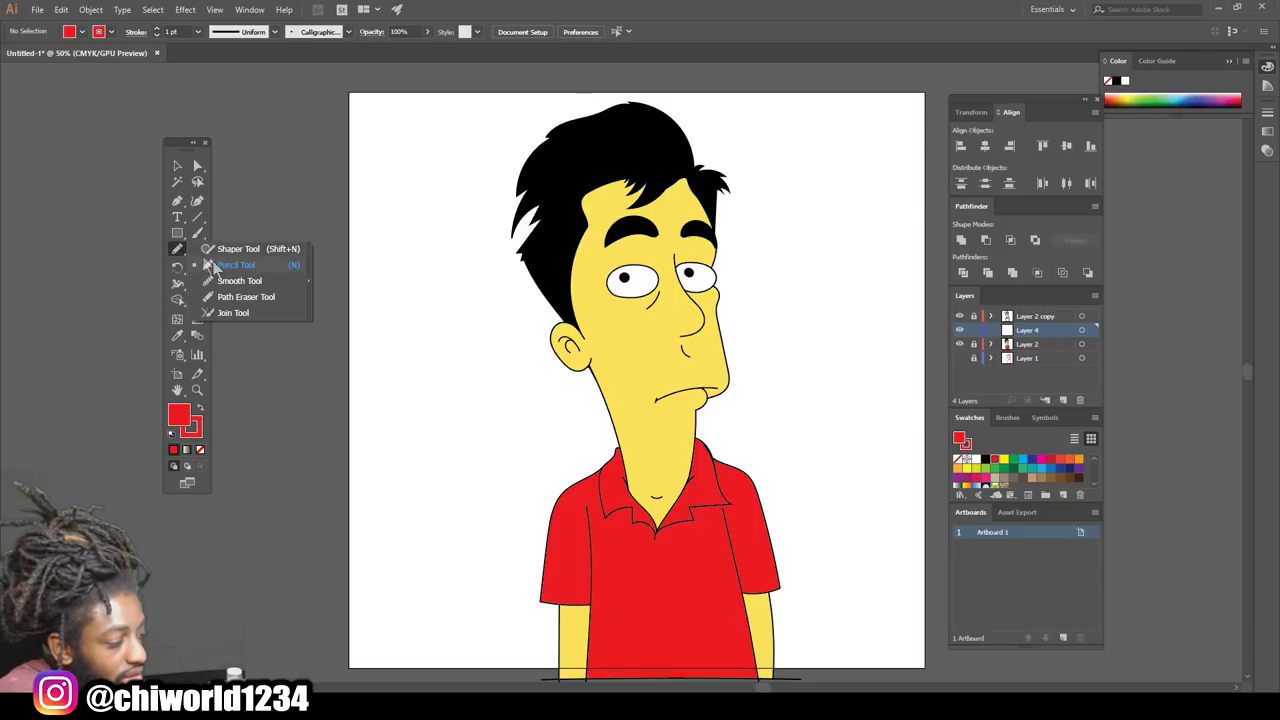
click(210, 265)
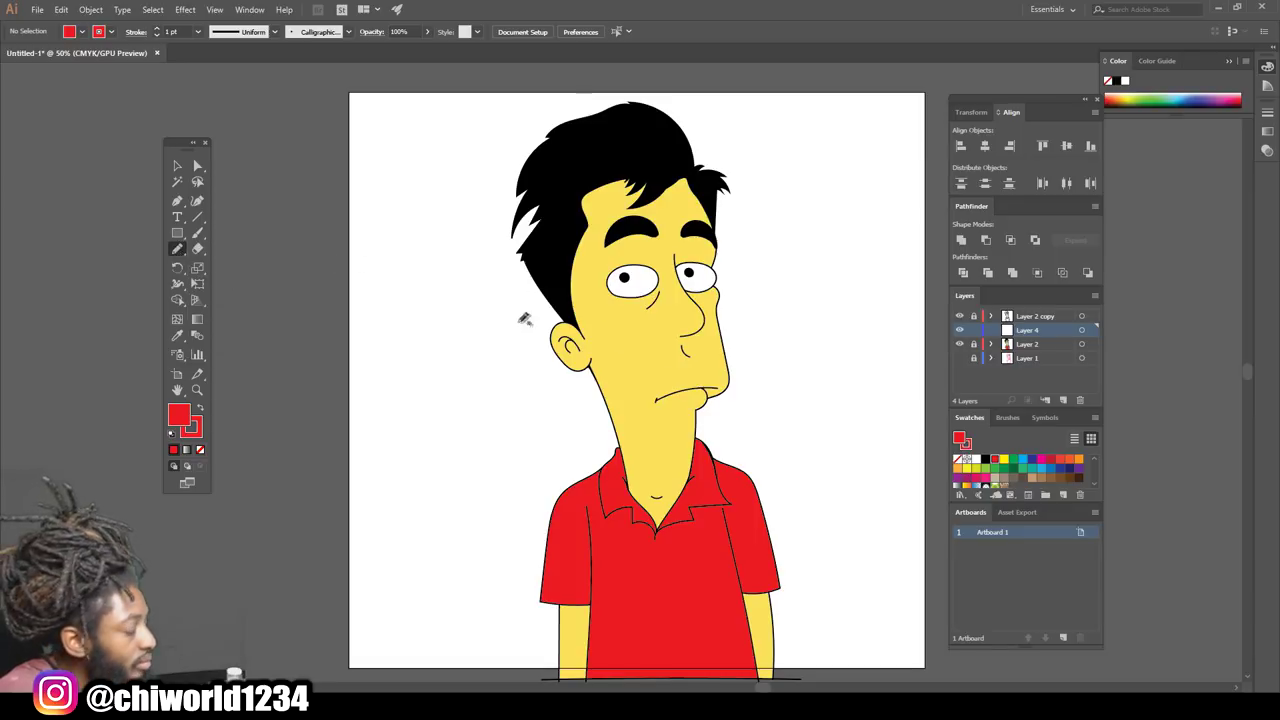
double_click(178, 249)
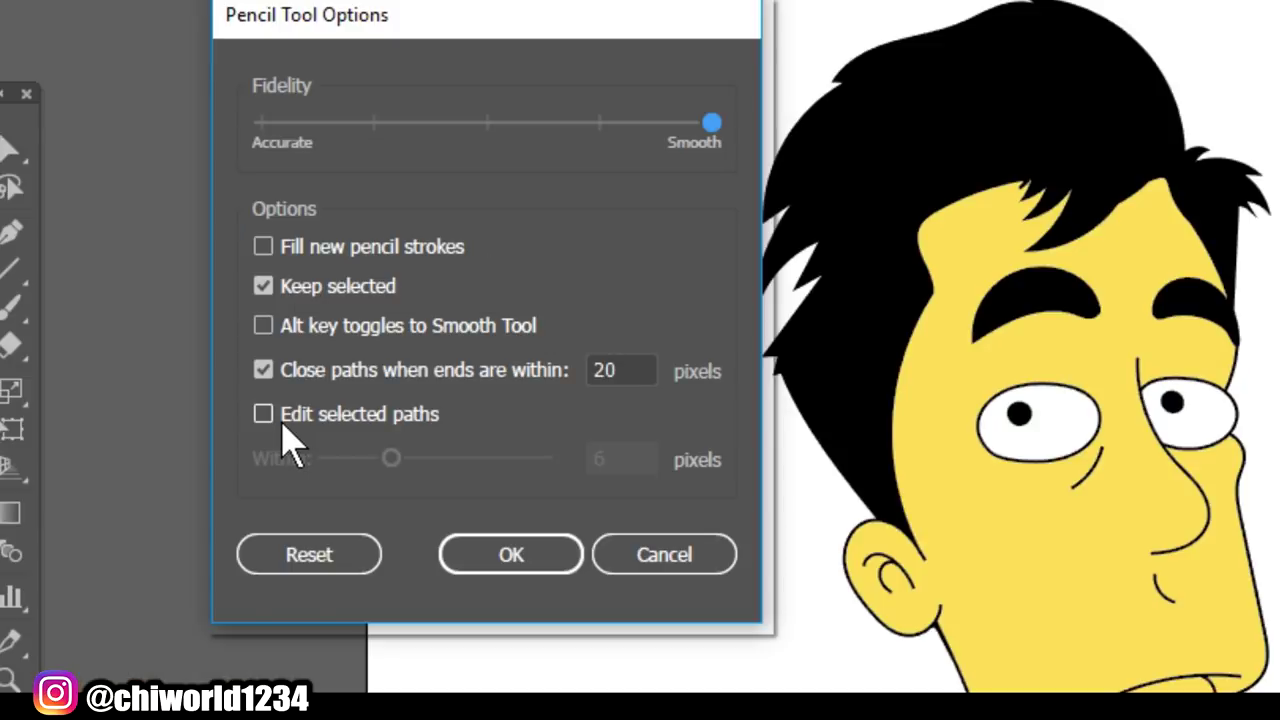
click(259, 248)
click(486, 564)
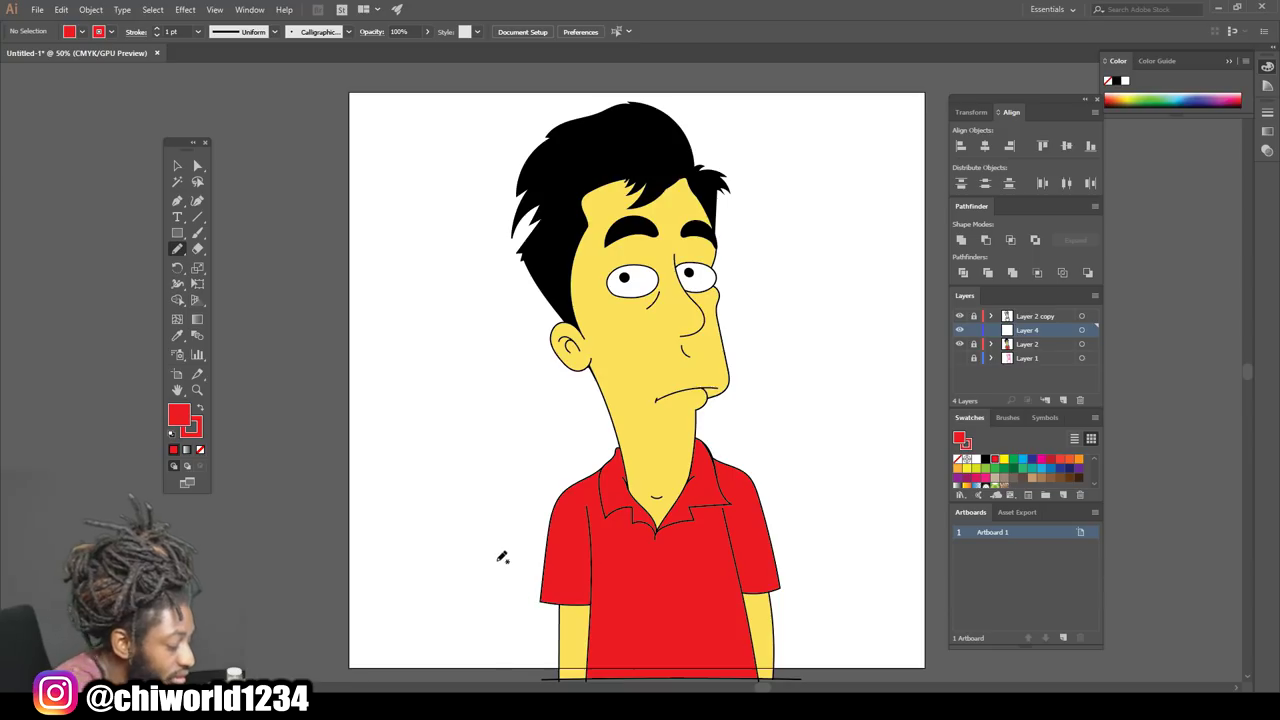
- Try freehand Pencil shapes on Layer 4, one beside the man and one down his face and neck, and undo them
mouse_move(502, 557)
mouse_down()
mouse_move(491, 501)
mouse_move(461, 404)
mouse_move(420, 543)
mouse_up()
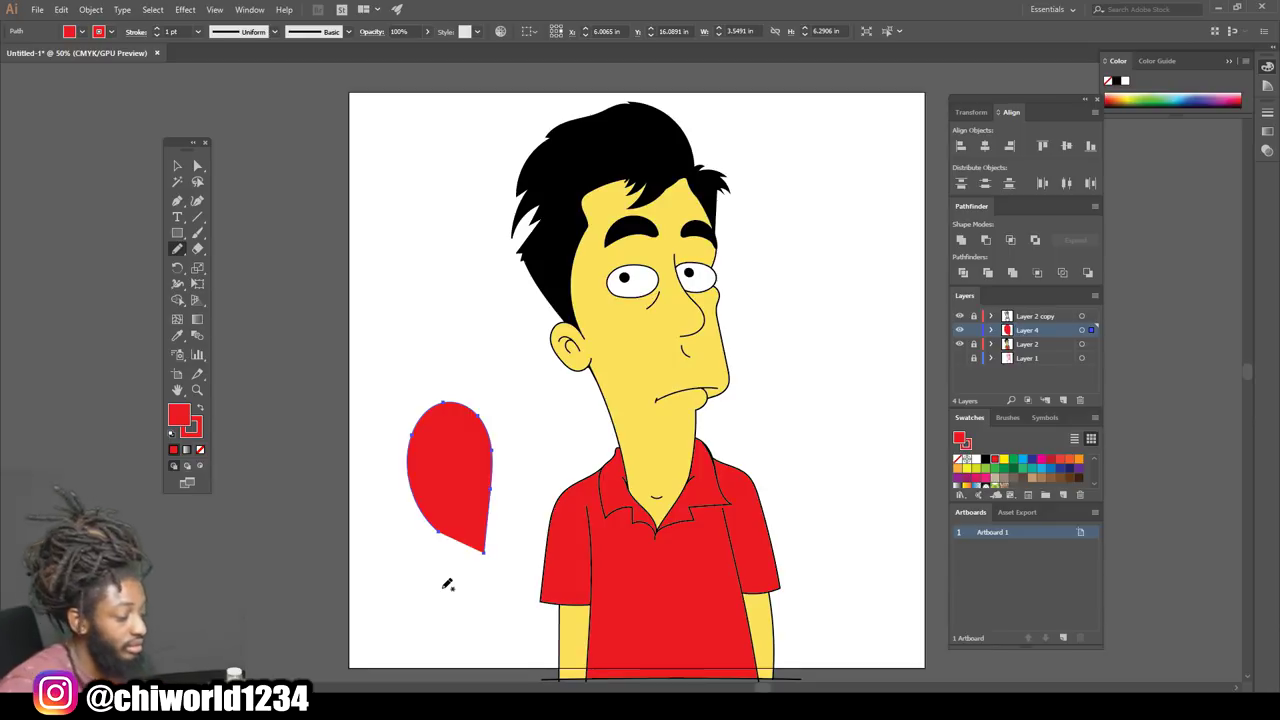
key(ctrl+z)
key(ctrl+minus)
key(ctrl+plus)
key(ctrl+plus)
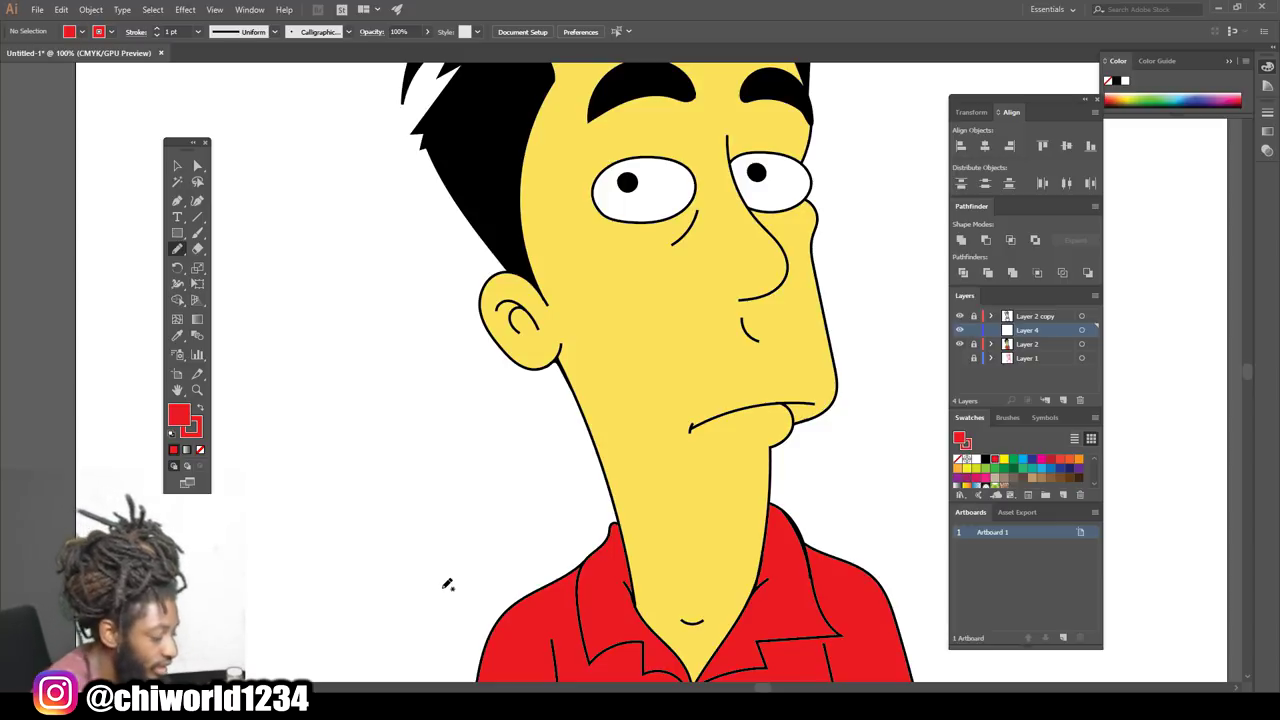
scroll(446, 548, down, 2)
drag(692, 634, 670, 435)
mouse_move(708, 381)
mouse_down()
mouse_move(676, 376)
mouse_move(698, 357)
mouse_move(664, 235)
mouse_move(624, 237)
mouse_move(592, 200)
mouse_move(540, 100)
mouse_up()
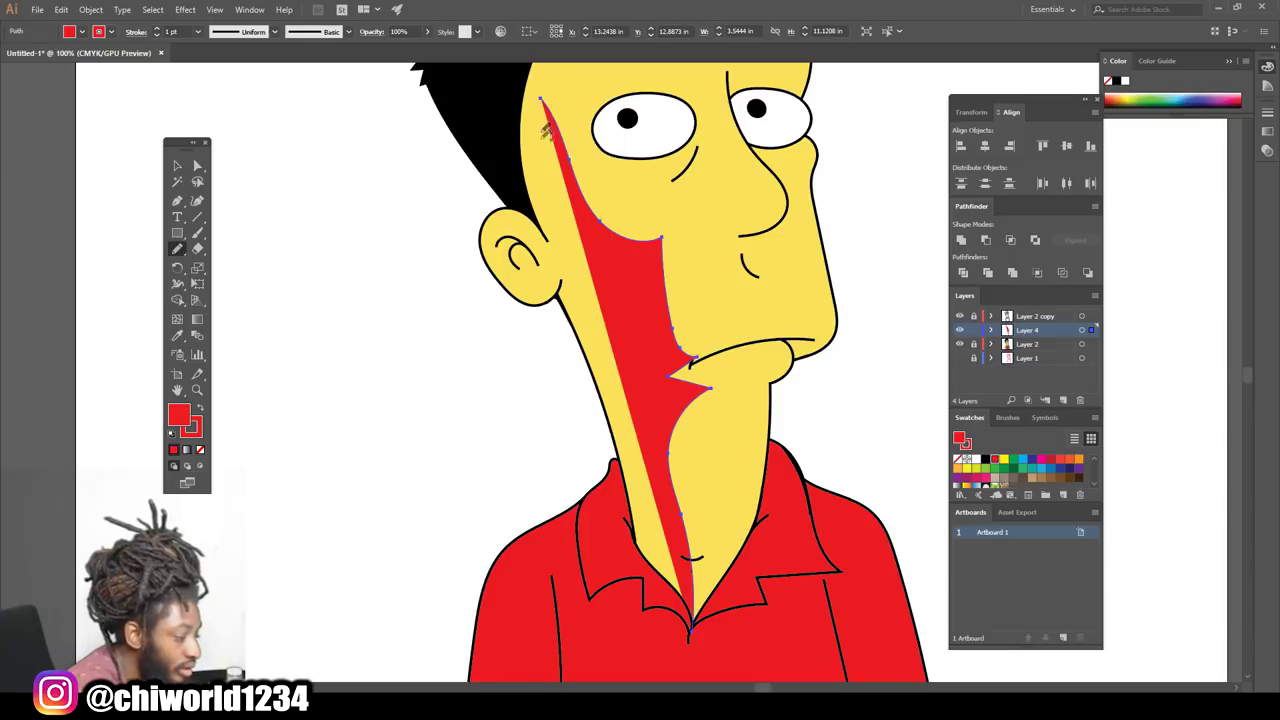
key(ctrl)
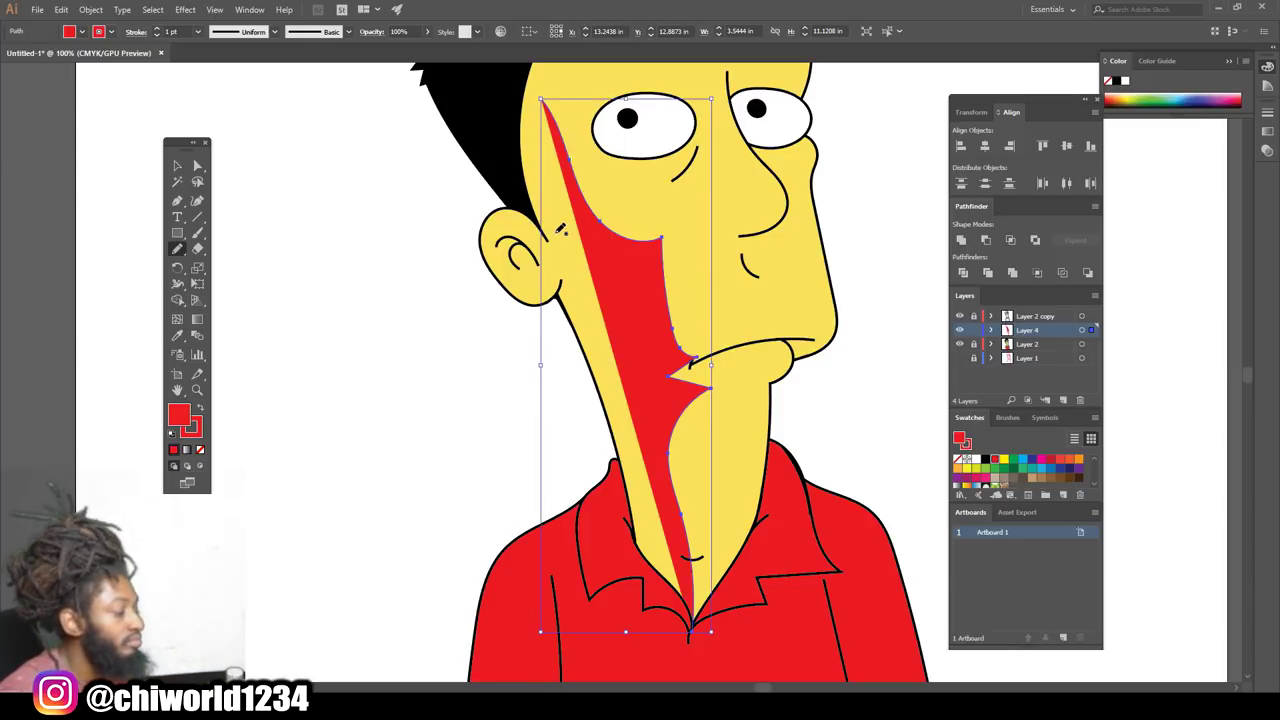
key(ctrl+z)
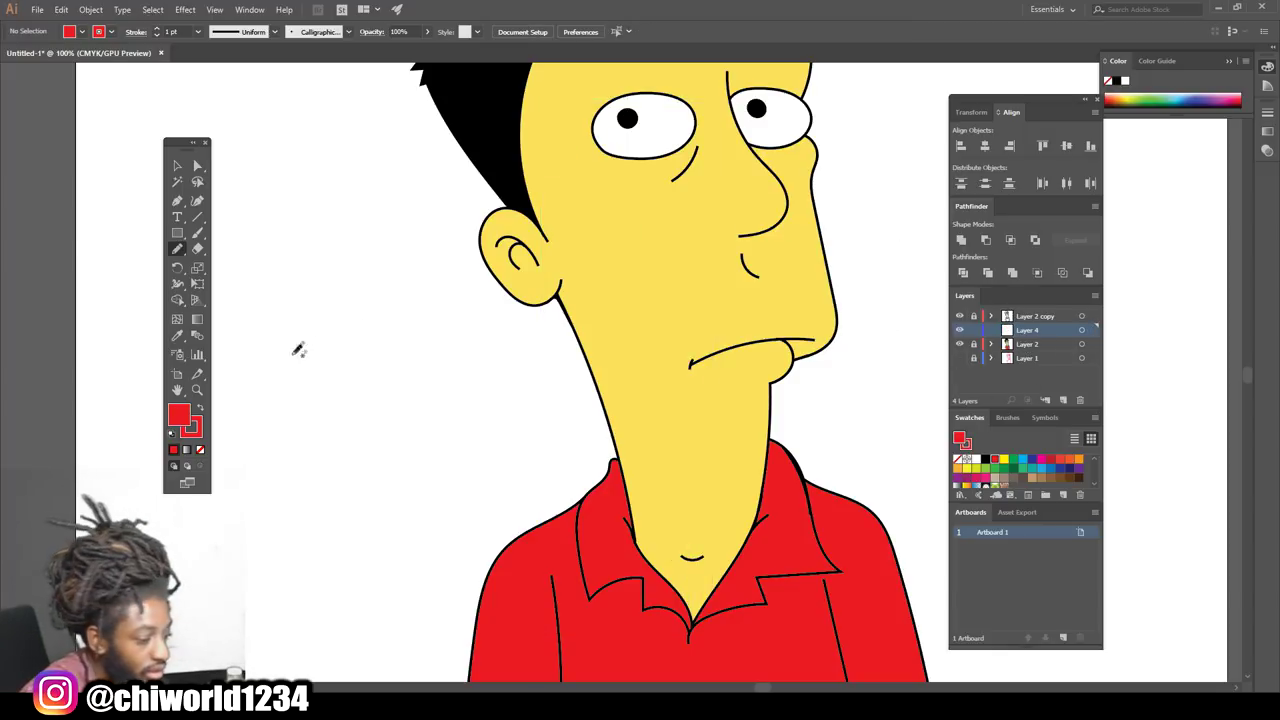
- Sample the yellow skin colour and change the fill to the darker brown B77E2C for shading
click(179, 340)
click(688, 318)
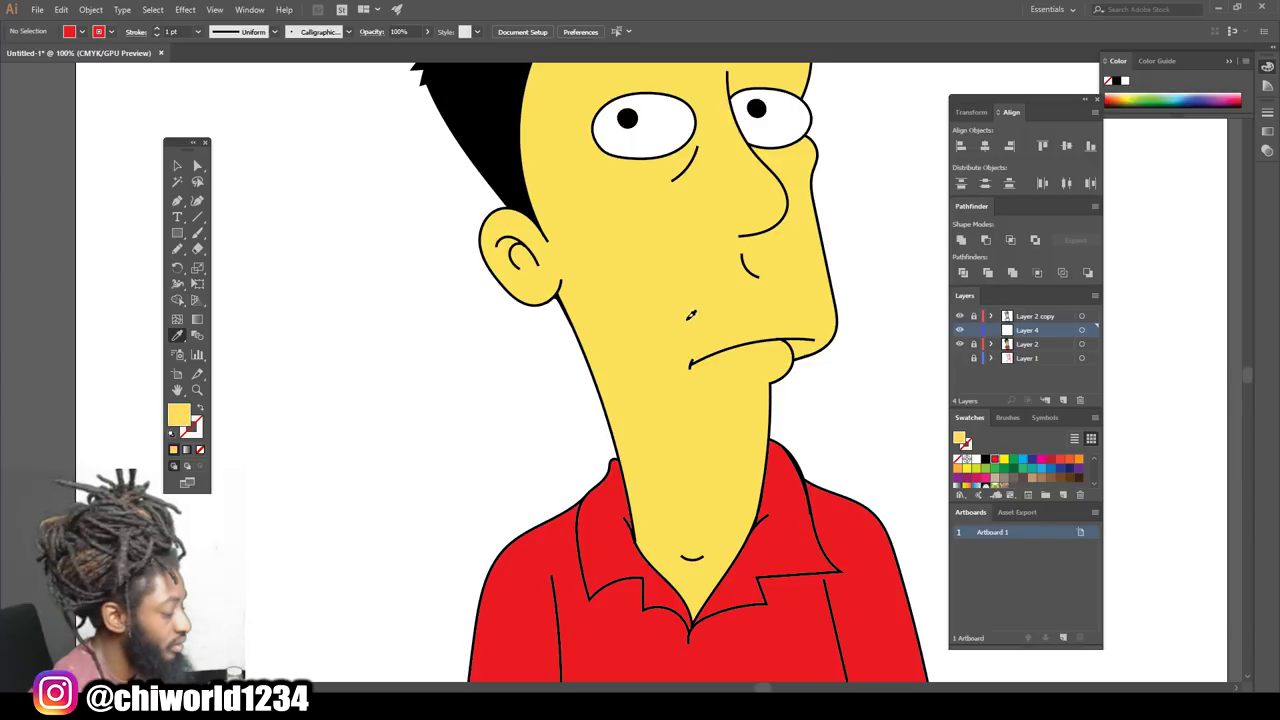
double_click(187, 424)
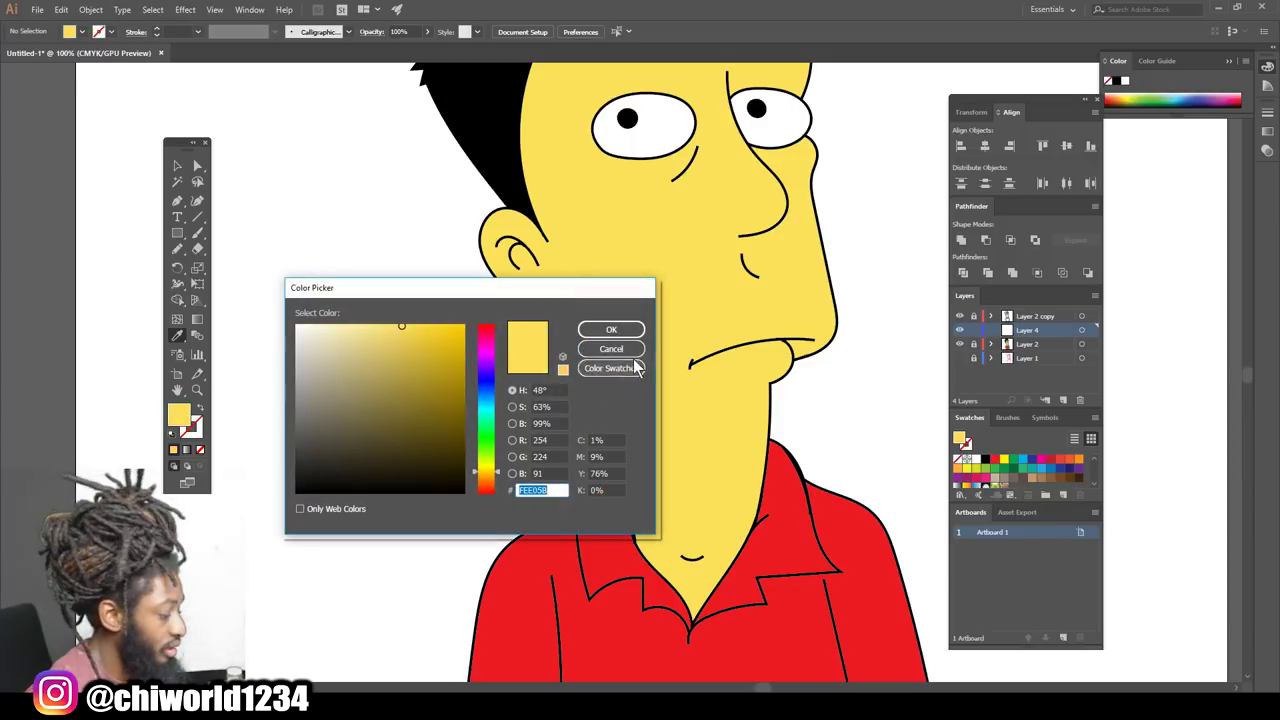
drag(414, 352, 424, 369)
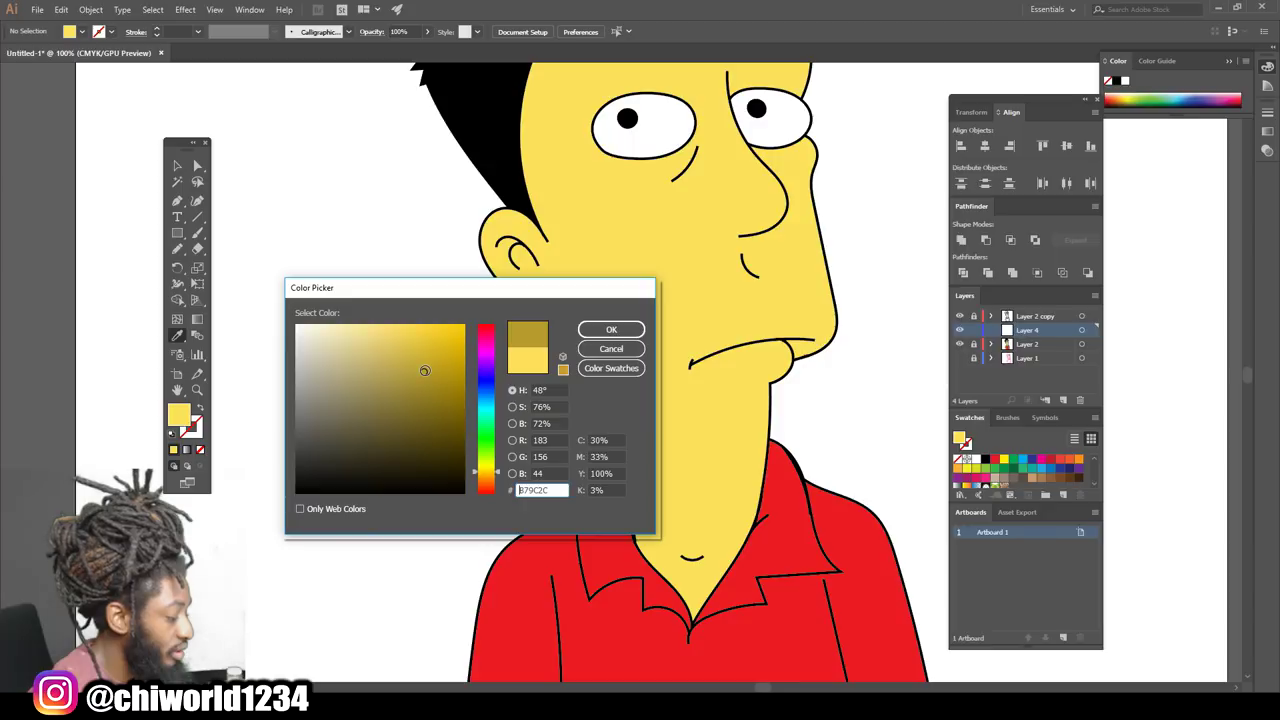
drag(491, 478, 495, 480)
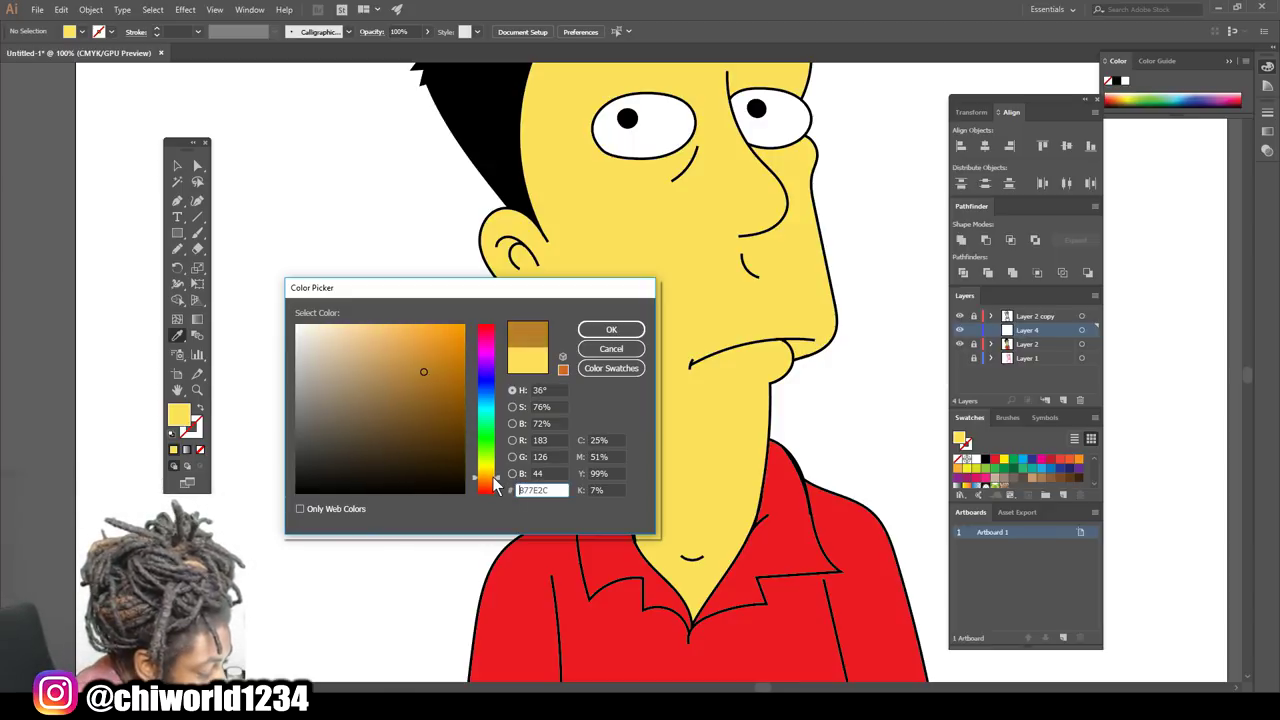
click(615, 330)
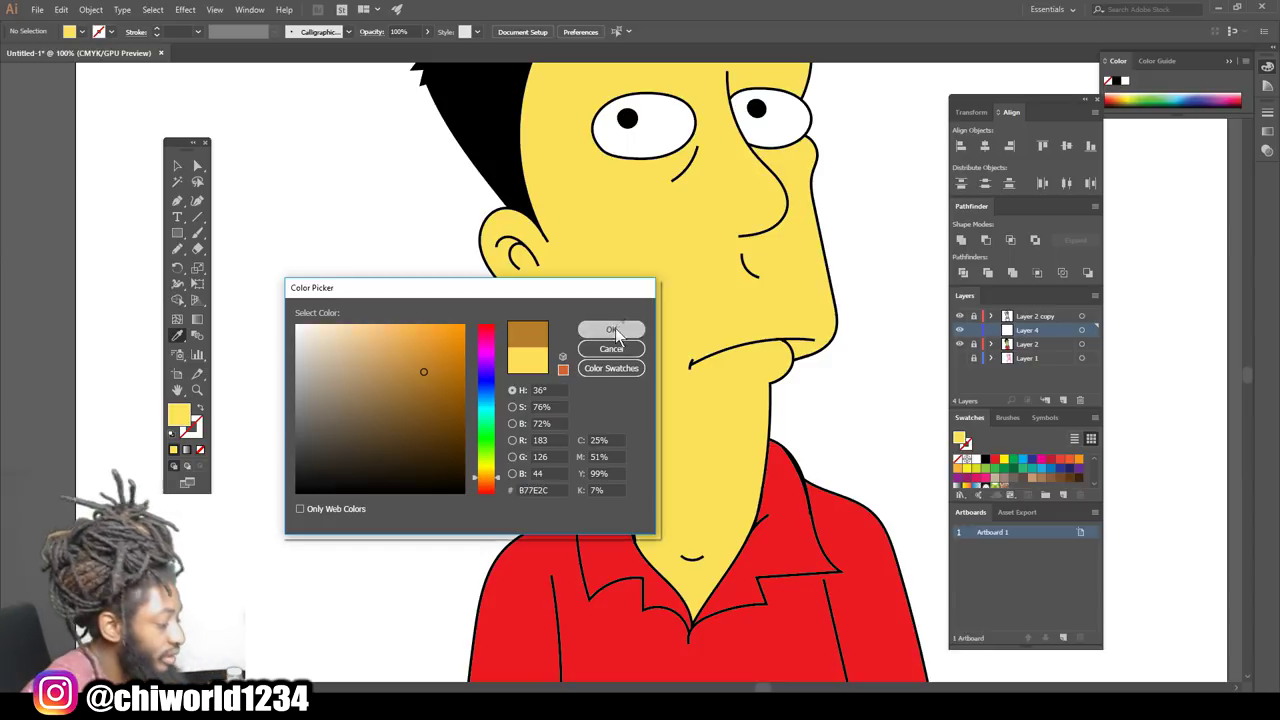
- Activate the Pencil tool for shading around the mouth and accept its options with Fill new pencil strokes enabled
key(ctrl+0)
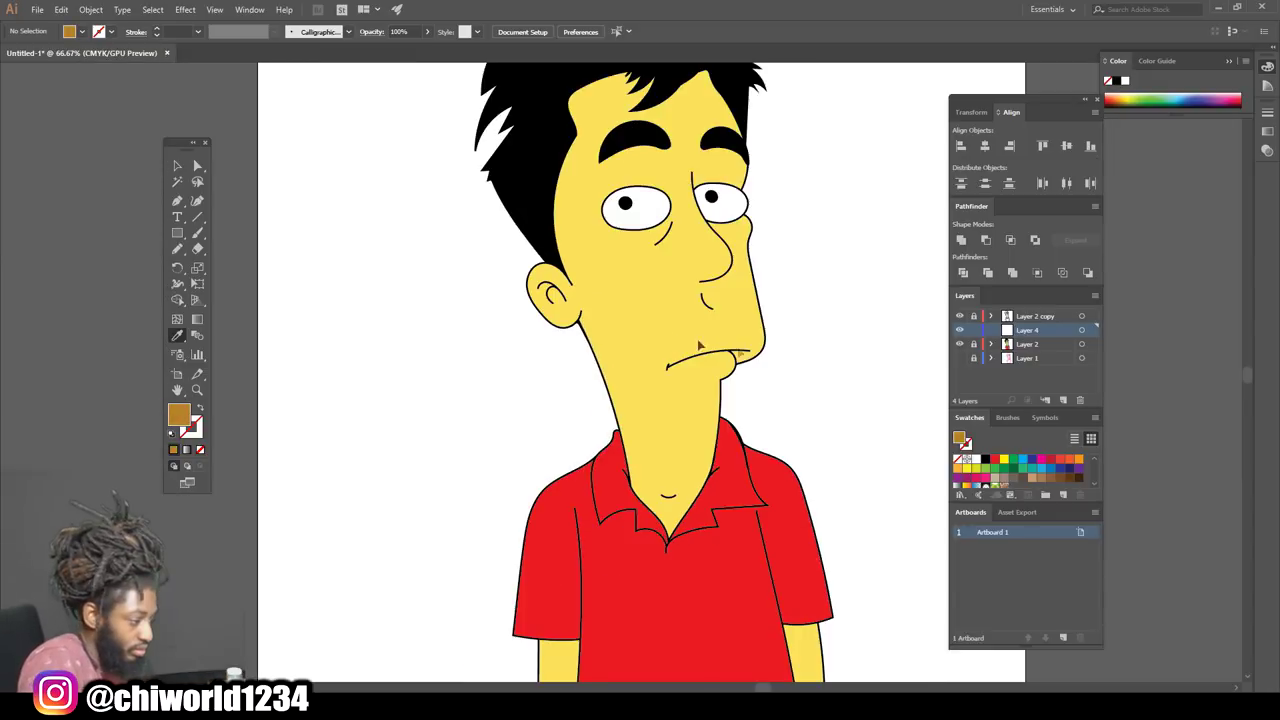
scroll(843, 366, up, 5)
scroll(845, 362, up, 3)
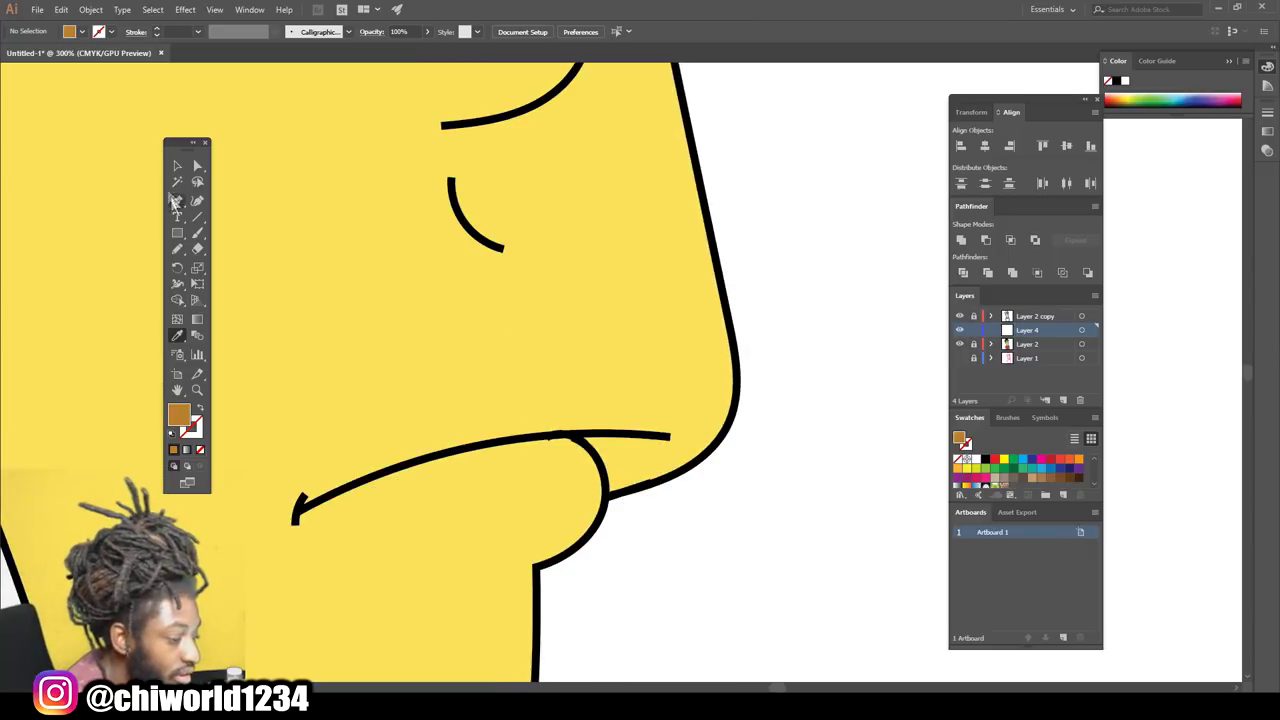
click(179, 248)
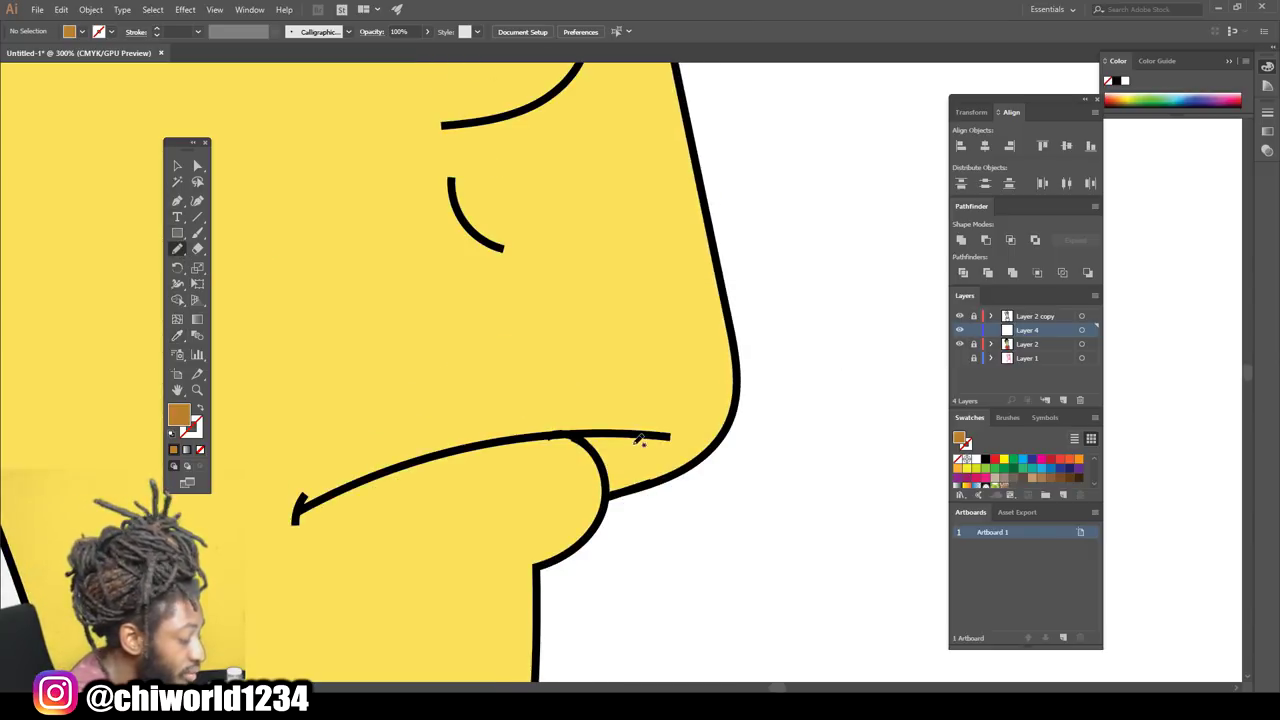
double_click(177, 249)
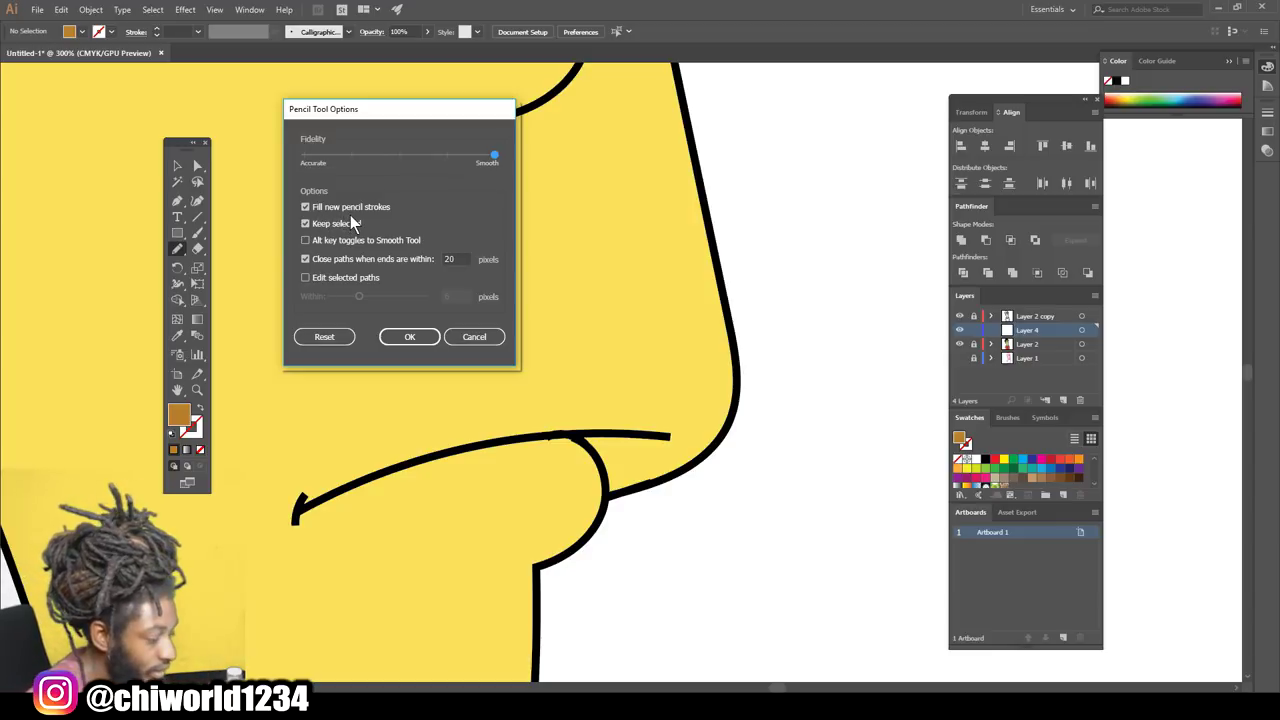
click(409, 336)
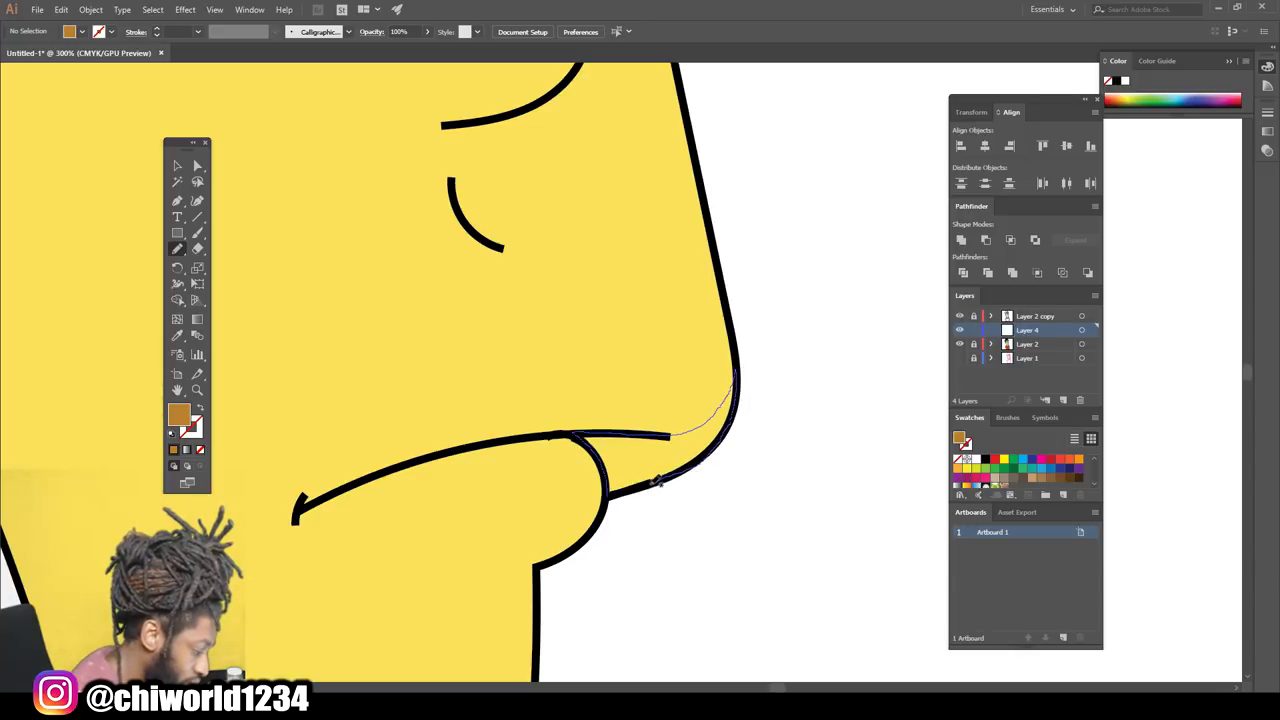
- Try to draw a brown shadow shape between the mouth line, the lower lip and the jaw edge
drag(632, 487, 618, 492)
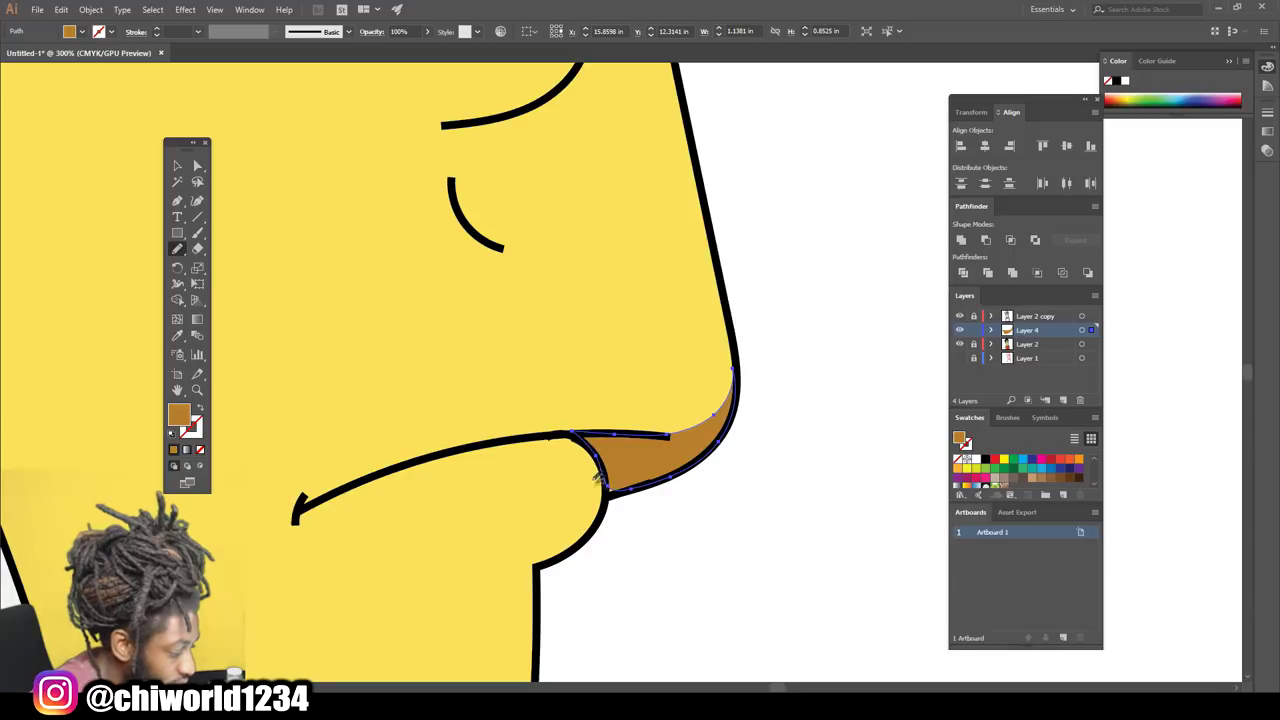
key(ctrl)
key(Delete)
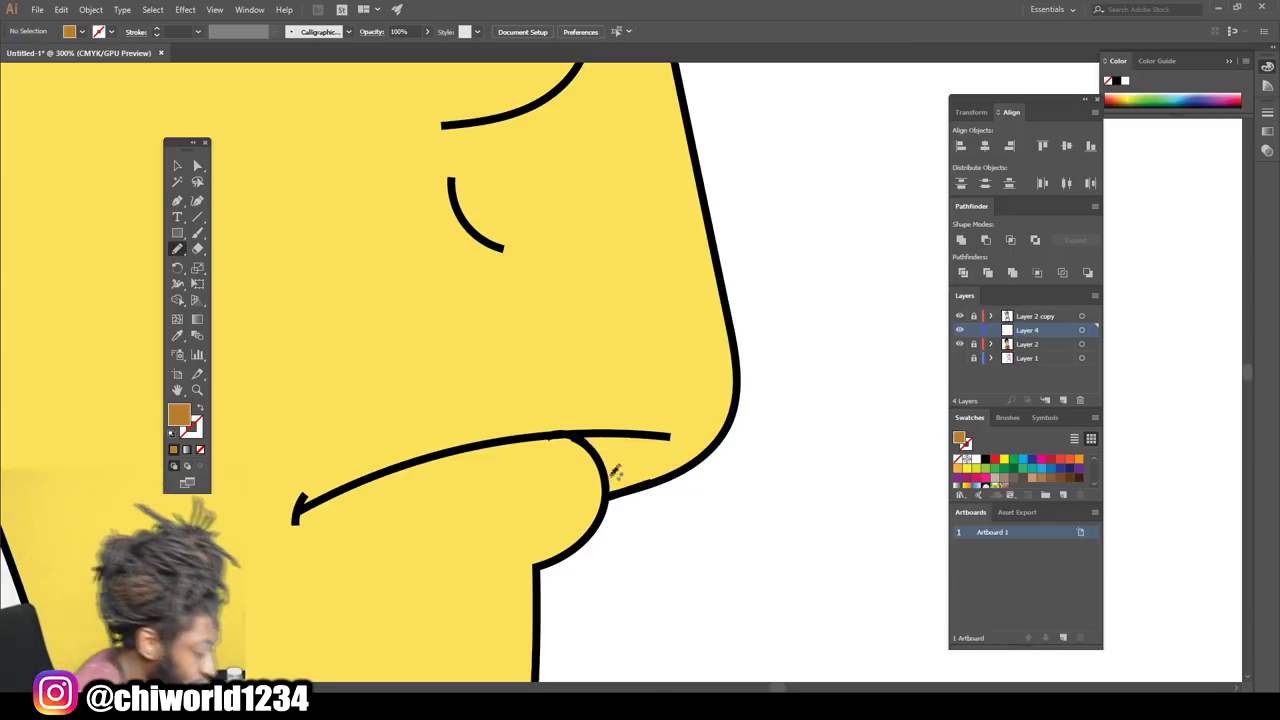
- Draw a brown shadow about 1.15 by 1.12 in with the Pencil tool, from the lower lip along the mouth line and jaw edge
mouse_move(610, 493)
mouse_down()
mouse_move(609, 461)
mouse_move(582, 437)
mouse_up()
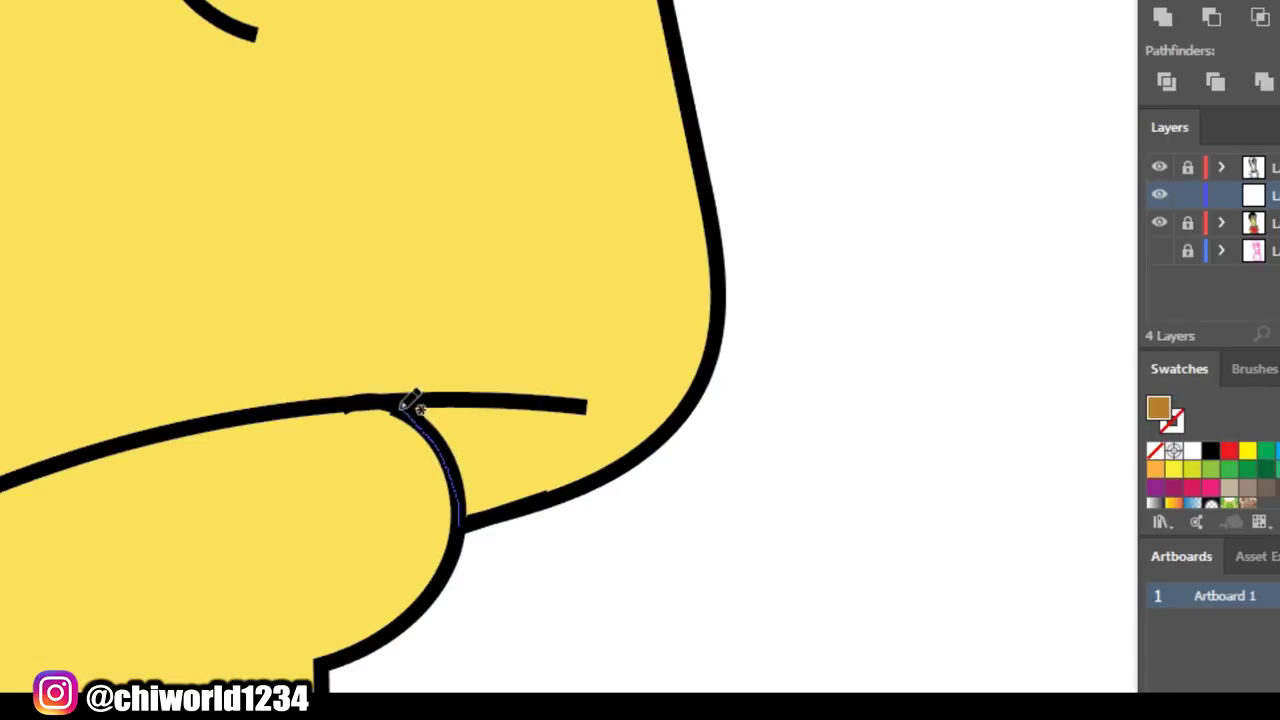
mouse_move(408, 405)
mouse_down()
mouse_move(409, 392)
mouse_move(612, 404)
mouse_move(676, 352)
mouse_move(716, 252)
mouse_move(714, 191)
mouse_move(718, 360)
mouse_move(684, 411)
mouse_move(596, 477)
mouse_move(468, 524)
mouse_up()
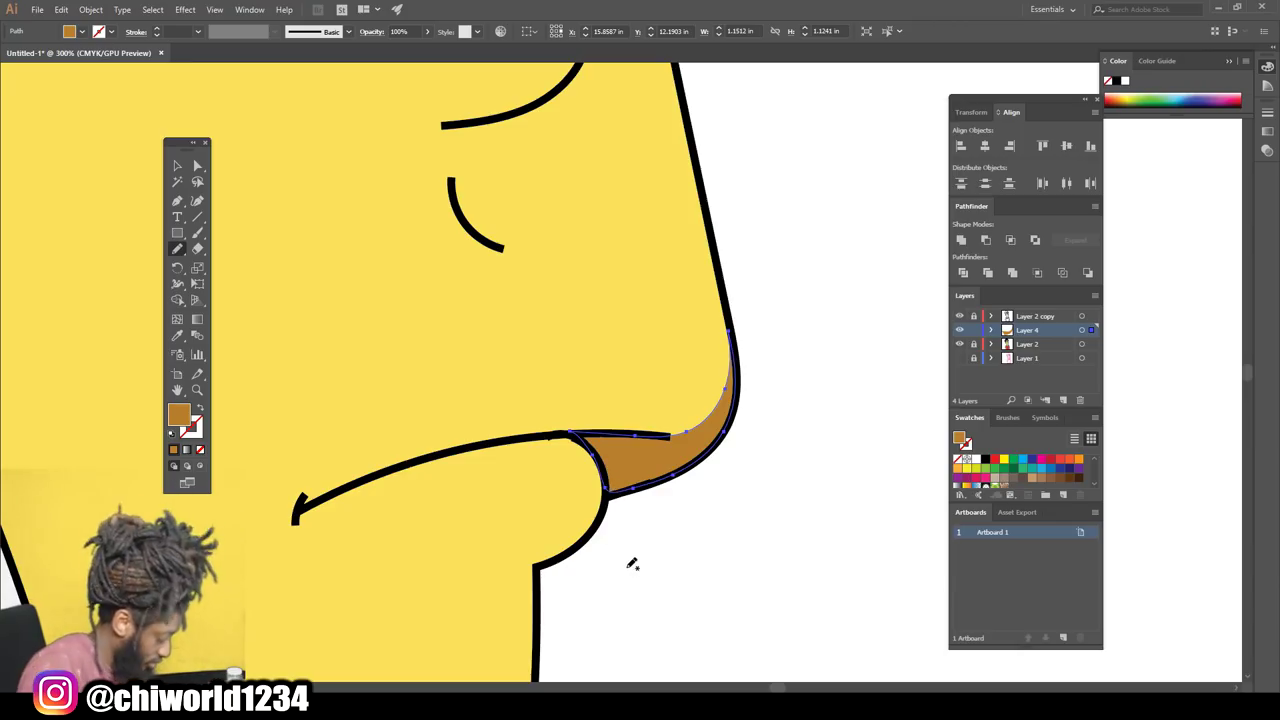
key(ctrl+minus)
key(ctrl+minus)
key(ctrl+minus)
key(ctrl+minus)
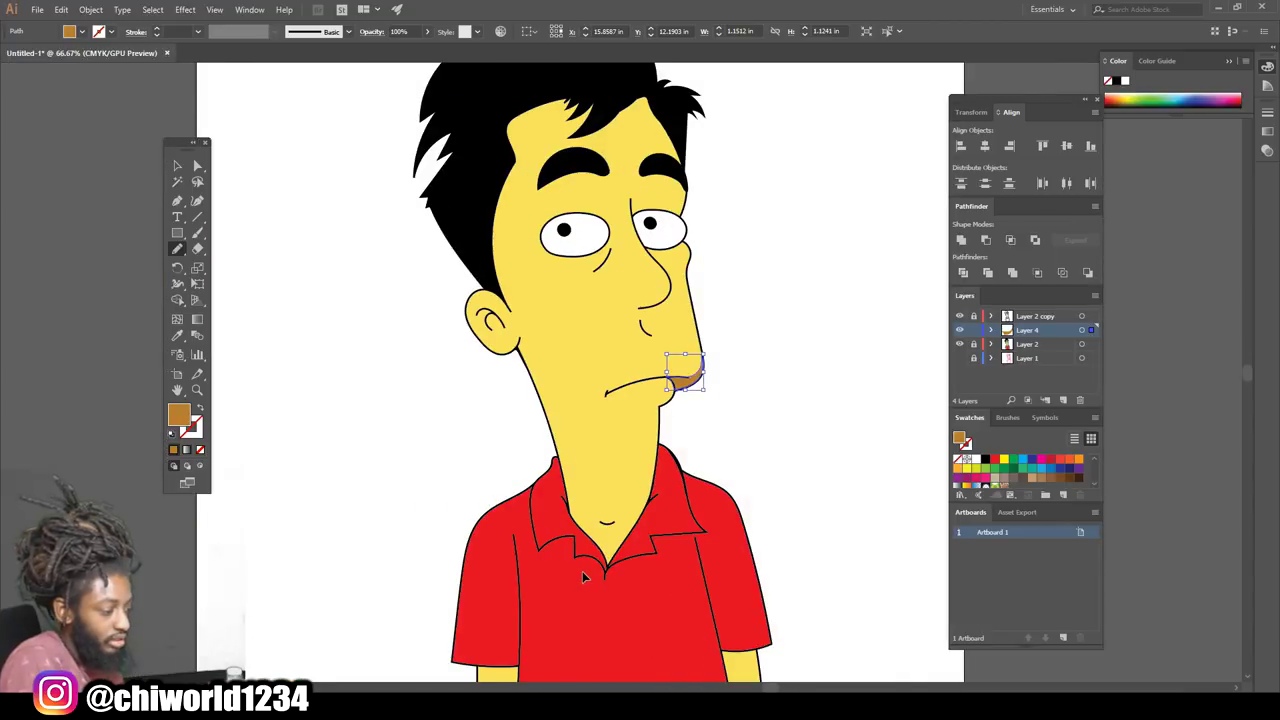
- Draw a brown shadow along the outer curve of the nose with the Pencil tool and deselect it
scroll(585, 575, left, 1)
scroll(600, 550, up, 3)
key(ctrl+plus)
key(ctrl+plus)
key(ctrl+plus)
key(ctrl+plus)
scroll(611, 538, up, 4)
mouse_move(491, 531)
mouse_down()
mouse_move(544, 532)
mouse_move(674, 455)
mouse_move(620, 334)
mouse_move(535, 265)
mouse_move(615, 363)
mouse_move(638, 414)
mouse_move(637, 469)
mouse_move(584, 513)
mouse_move(493, 532)
mouse_up()
click(178, 166)
click(813, 387)
- Draw a brown shadow with the Pencil tool between the far eyebrow and the eye beneath it, and deselect it
key(ctrl+minus)
key(ctrl+minus)
key(ctrl+minus)
key(ctrl+minus)
key(ctrl+minus)
scroll(780, 440, left, 1)
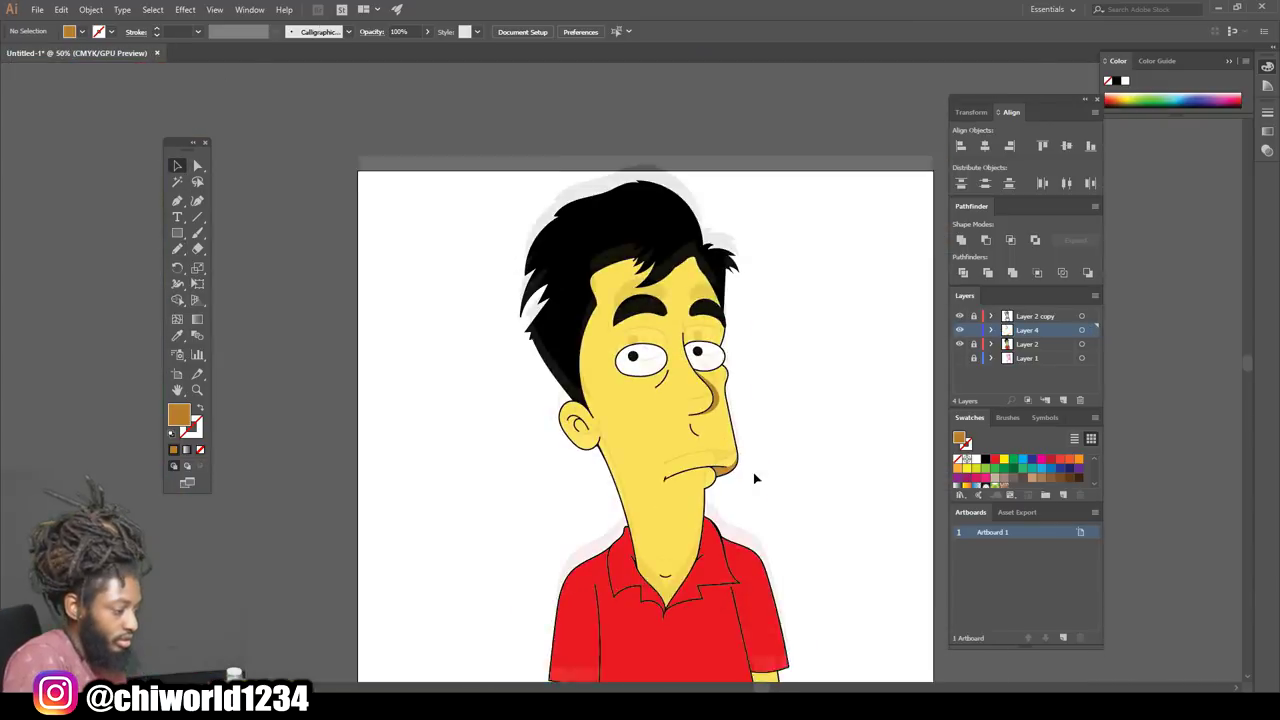
scroll(753, 472, down, 1)
key(ctrl+plus)
key(ctrl+plus)
scroll(773, 466, up, 6)
scroll(852, 462, down, 2)
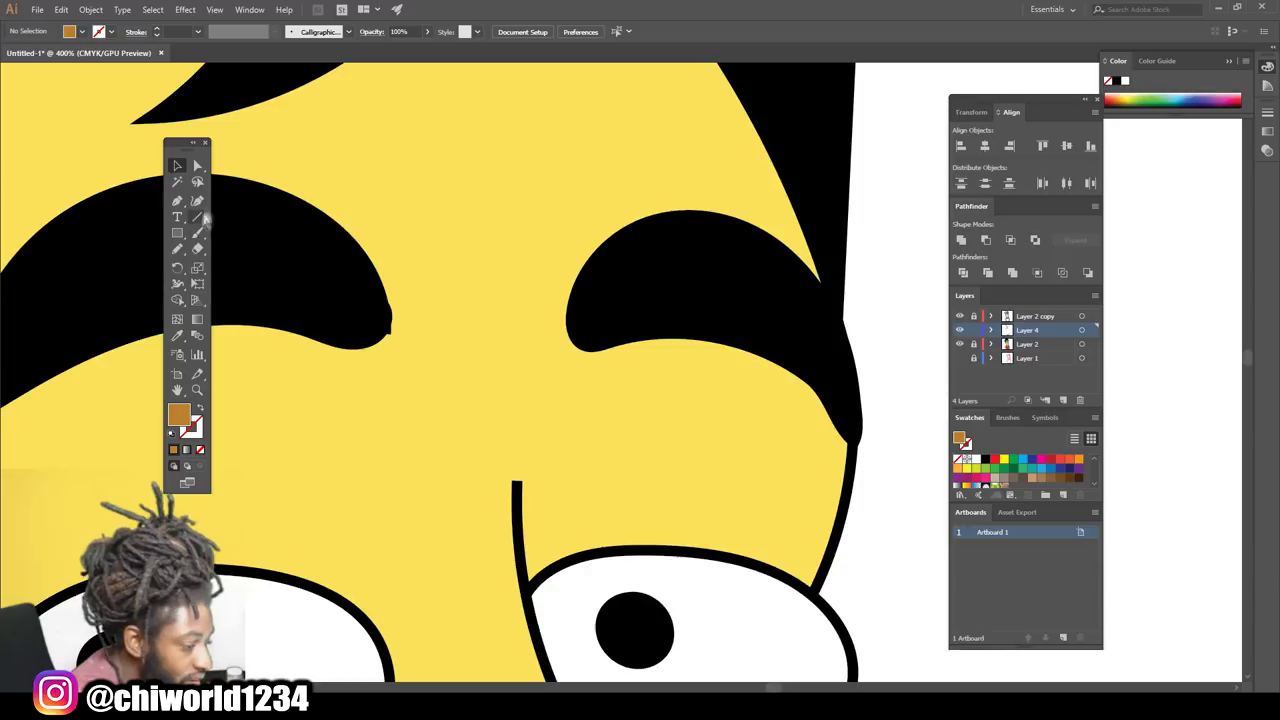
click(177, 249)
mouse_move(650, 547)
mouse_down()
mouse_move(595, 552)
mouse_move(540, 585)
mouse_move(528, 573)
mouse_move(523, 475)
mouse_move(552, 389)
mouse_move(600, 338)
mouse_move(586, 414)
mouse_move(678, 534)
mouse_move(705, 550)
mouse_up()
key(v)
click(897, 400)
scroll(914, 490, down, 6)
scroll(800, 514, up, 5)
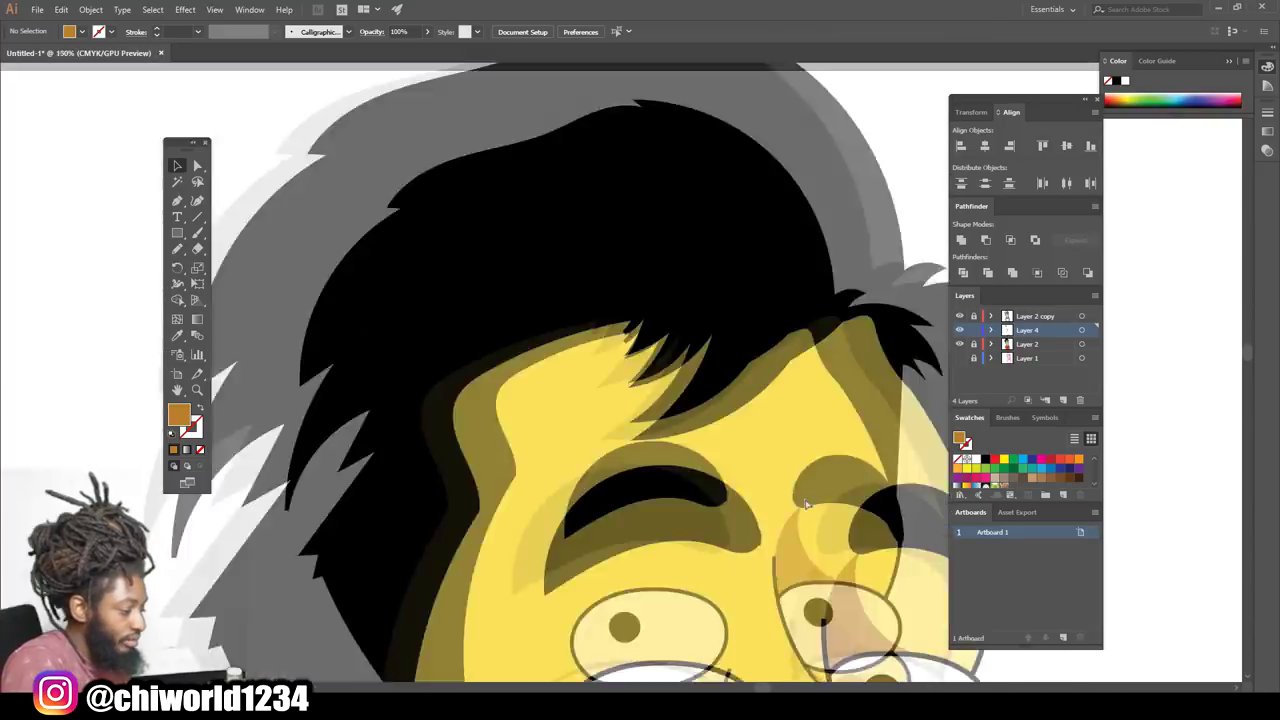
- Draw a brown shadow about 2.33 by 1.5 in with the Pencil tool along the underside of the hair fringe on the forehead
click(177, 251)
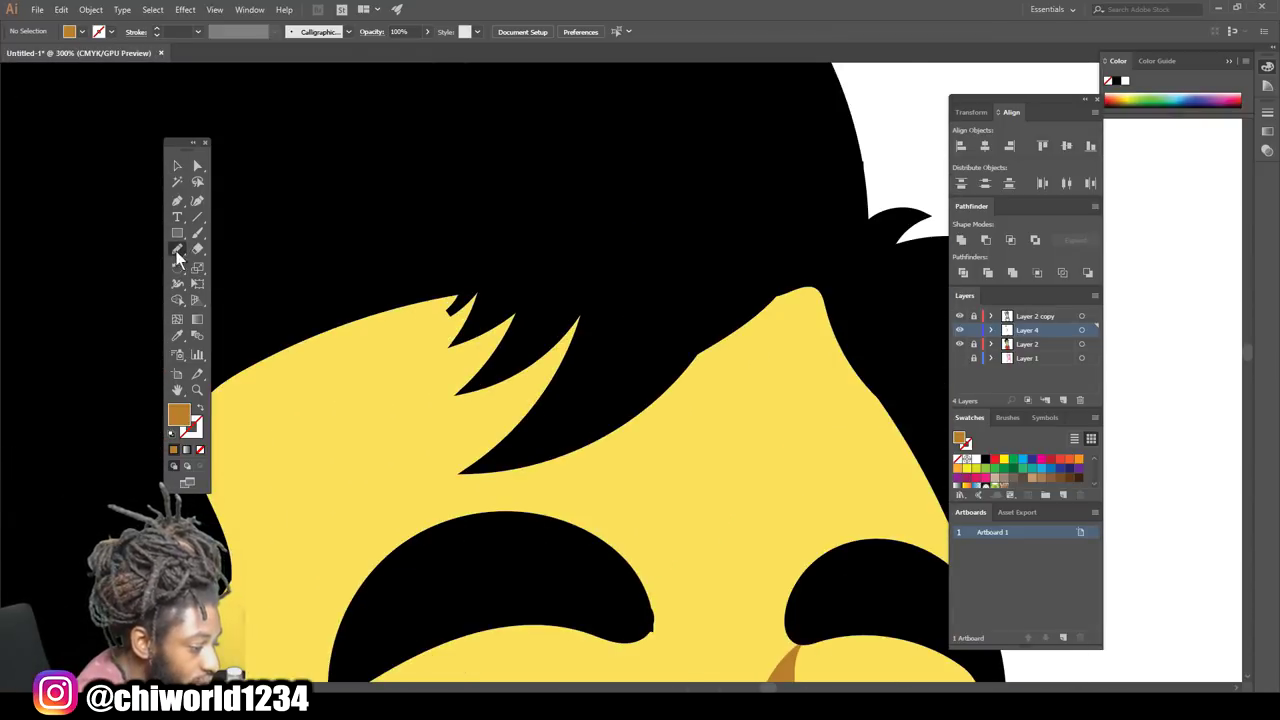
mouse_move(462, 470)
mouse_down()
mouse_move(575, 443)
mouse_move(695, 355)
mouse_up()
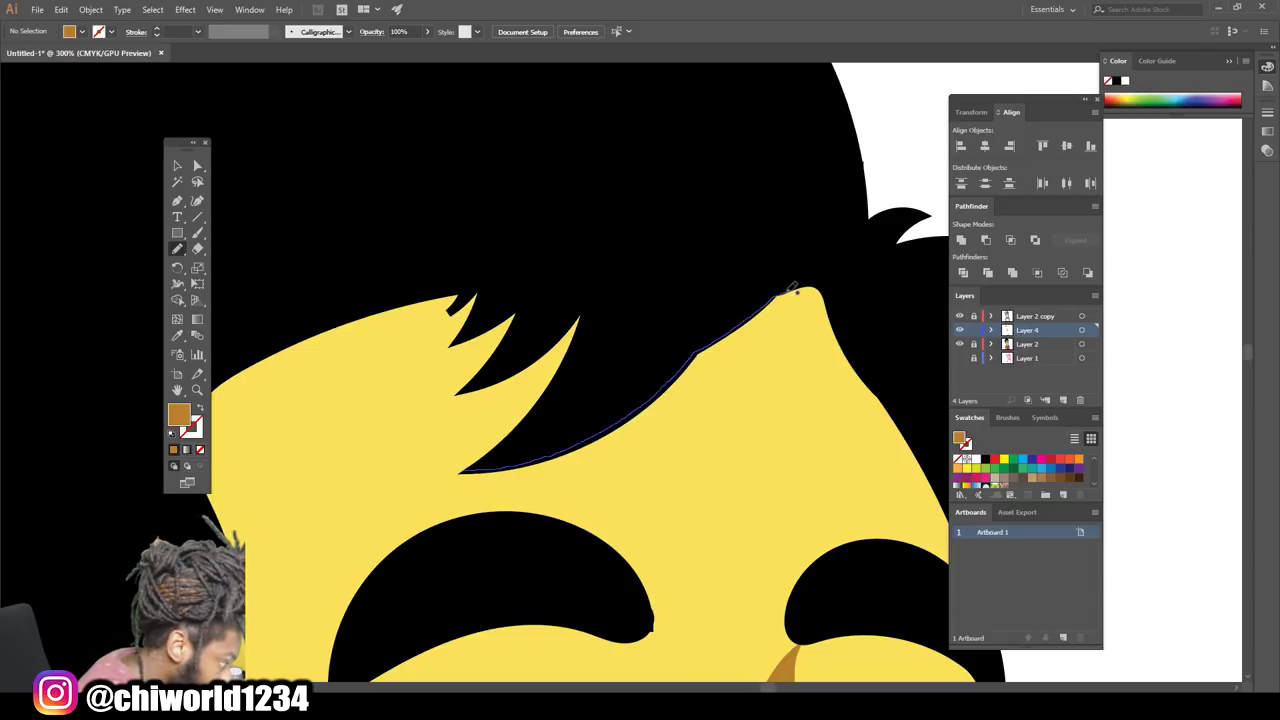
mouse_move(801, 289)
mouse_down()
mouse_move(745, 371)
mouse_move(650, 455)
mouse_move(530, 495)
mouse_up()
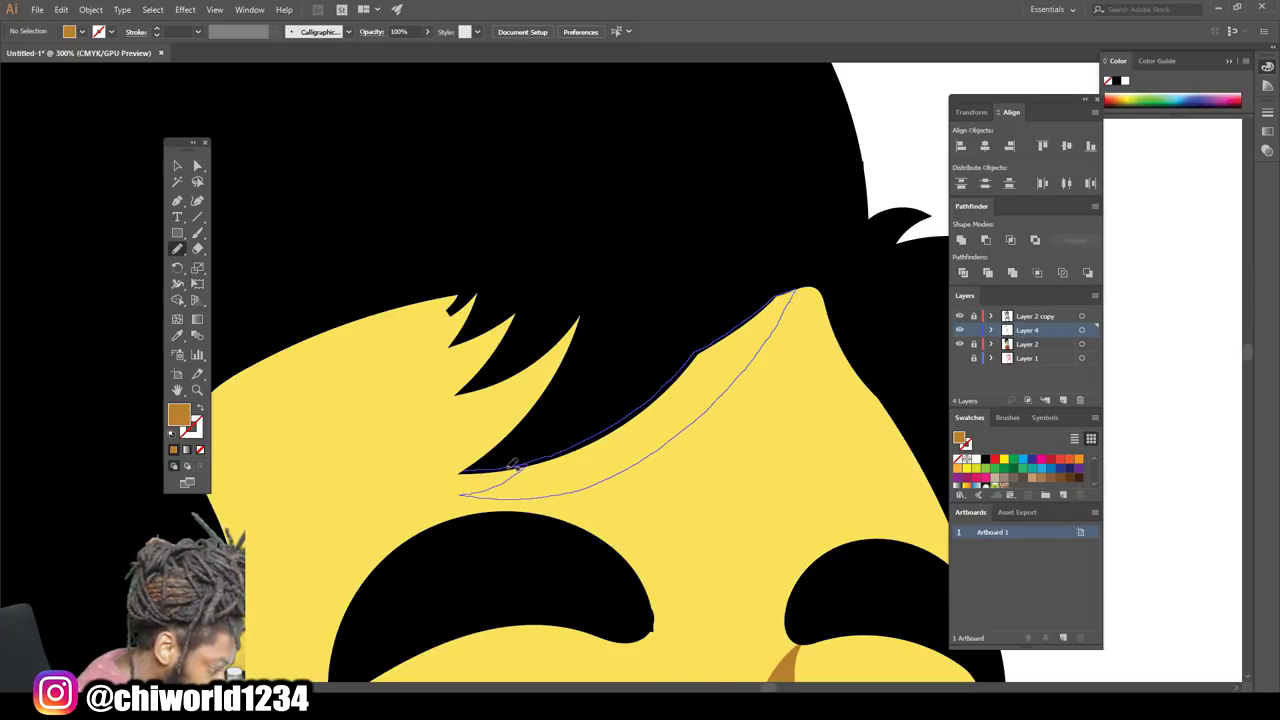
drag(503, 467, 475, 487)
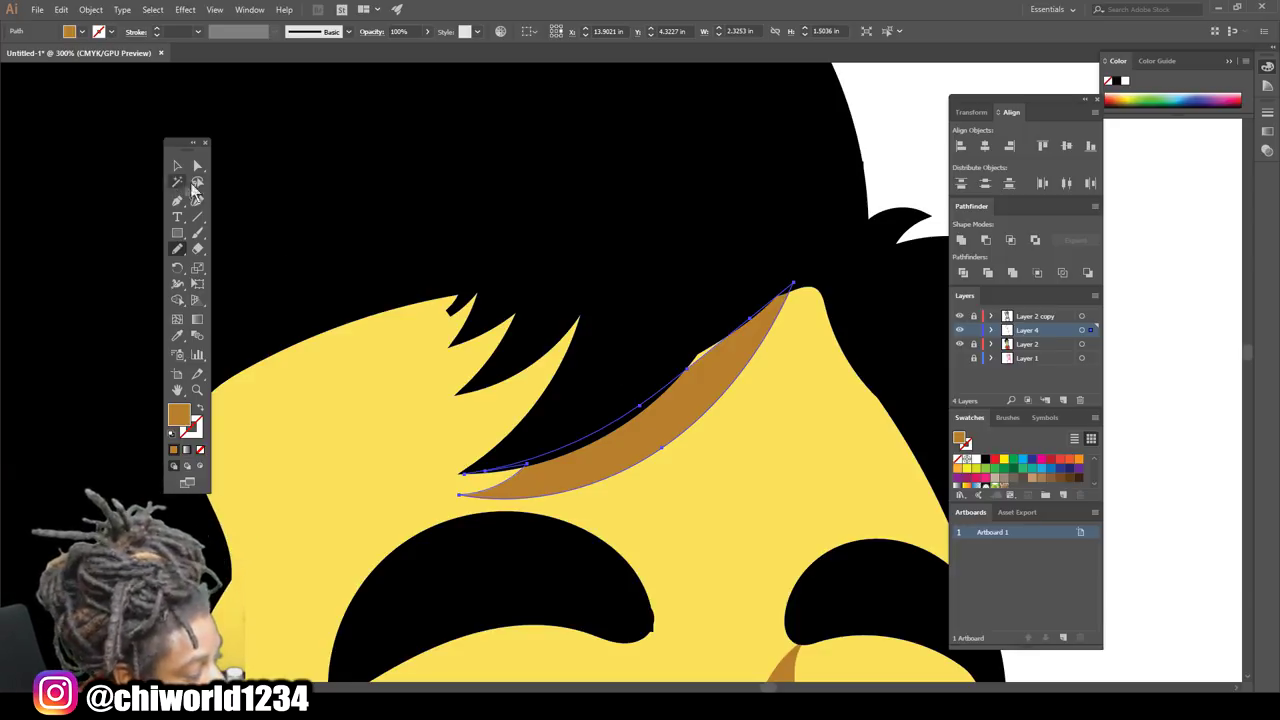
- Reshape the fringe shadow's upper edge with the Curvature tool to follow the hair outline, and deselect it
click(199, 165)
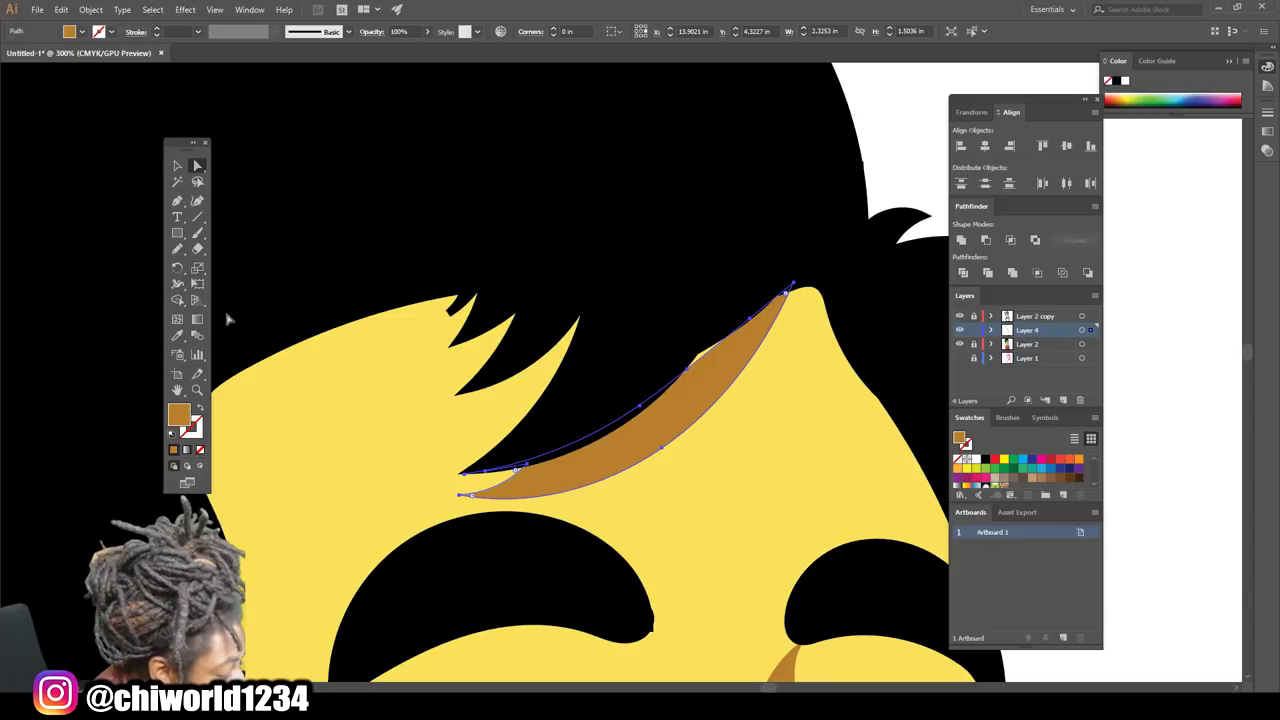
click(197, 200)
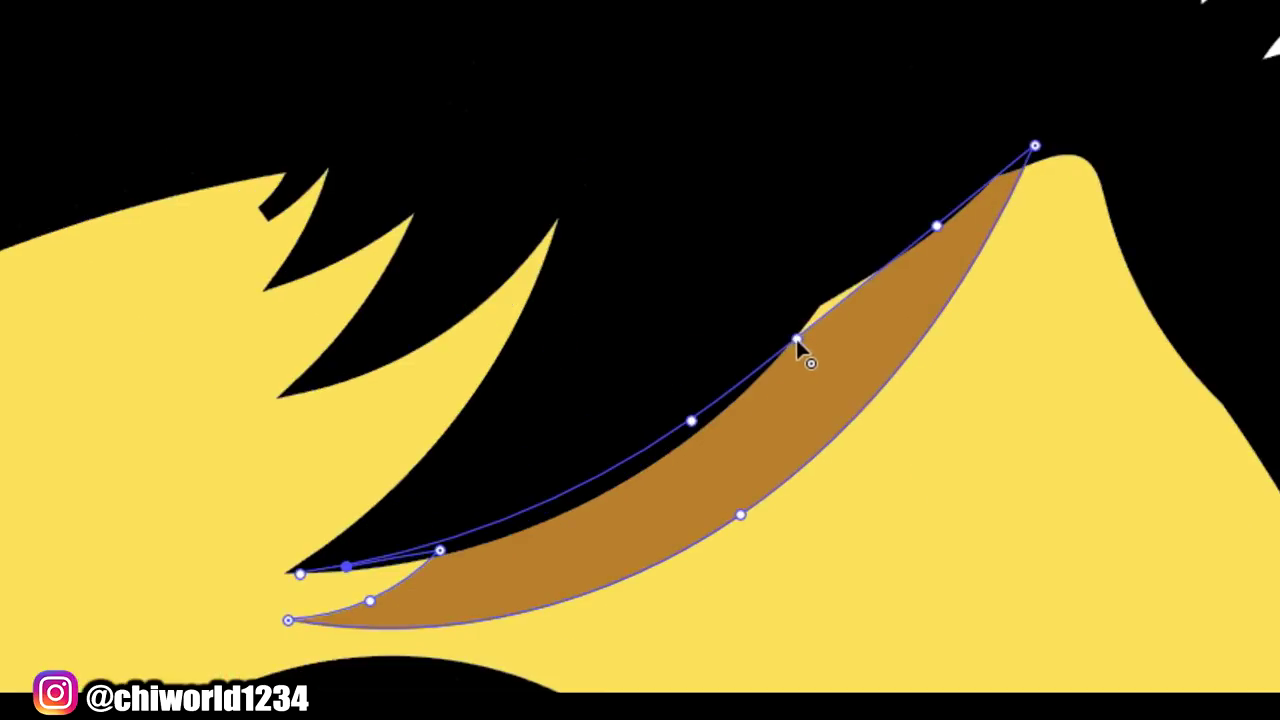
drag(795, 338, 823, 297)
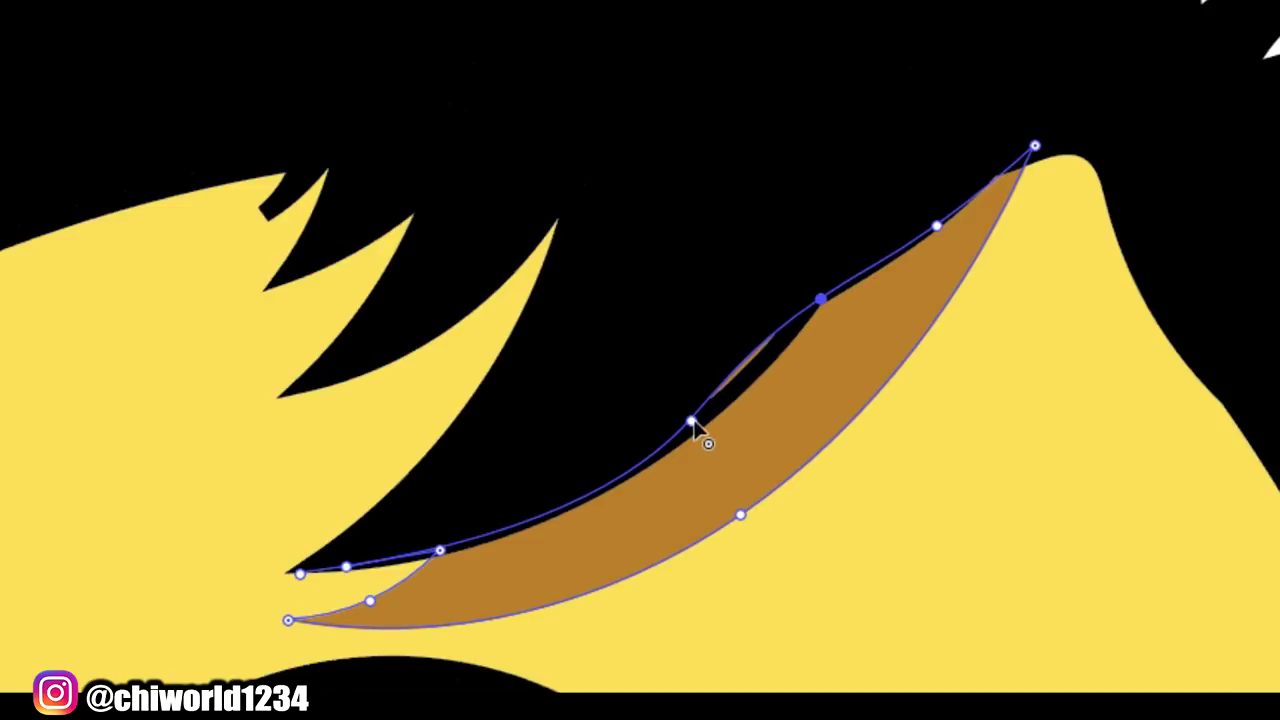
drag(693, 422, 747, 385)
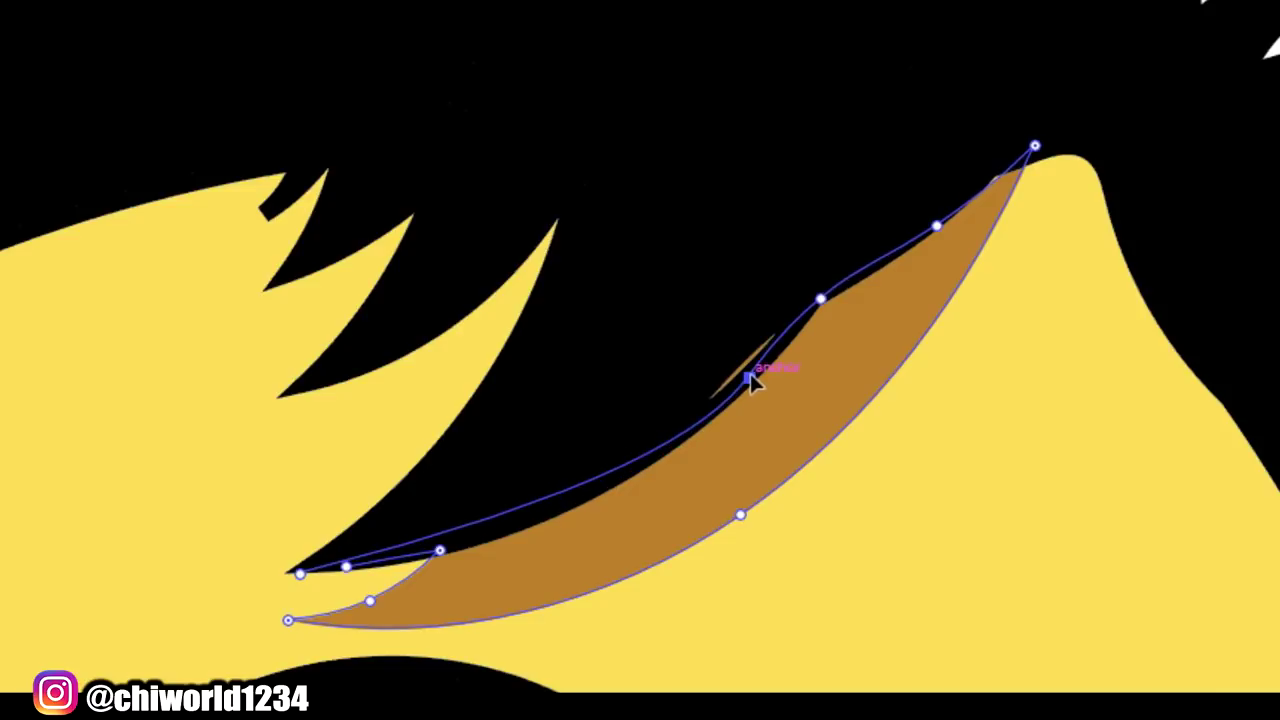
click(750, 378)
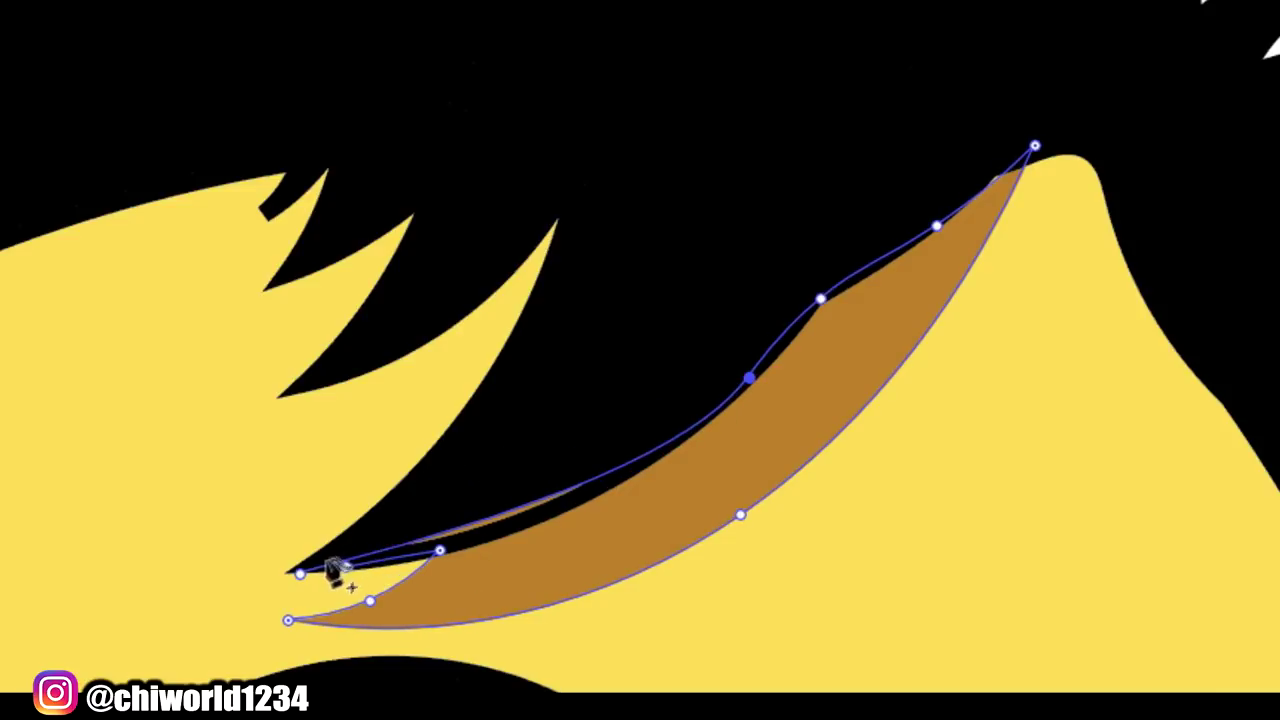
drag(300, 574, 992, 133)
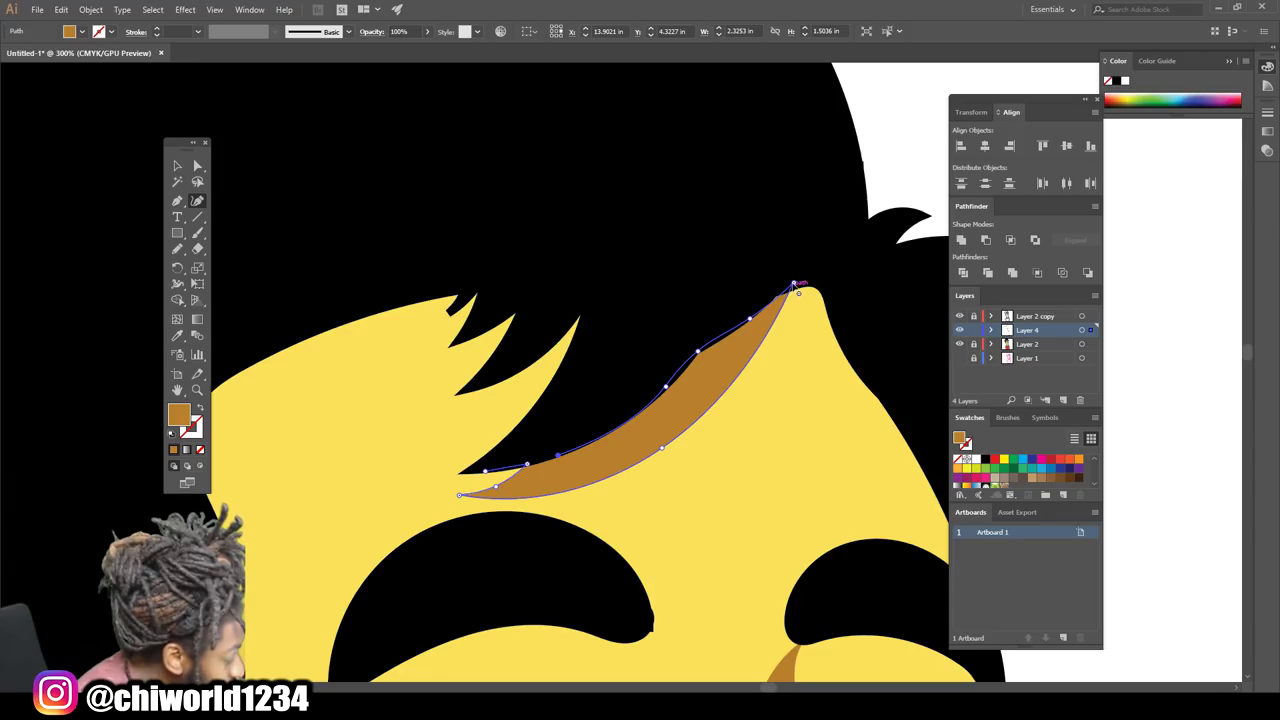
drag(794, 285, 782, 292)
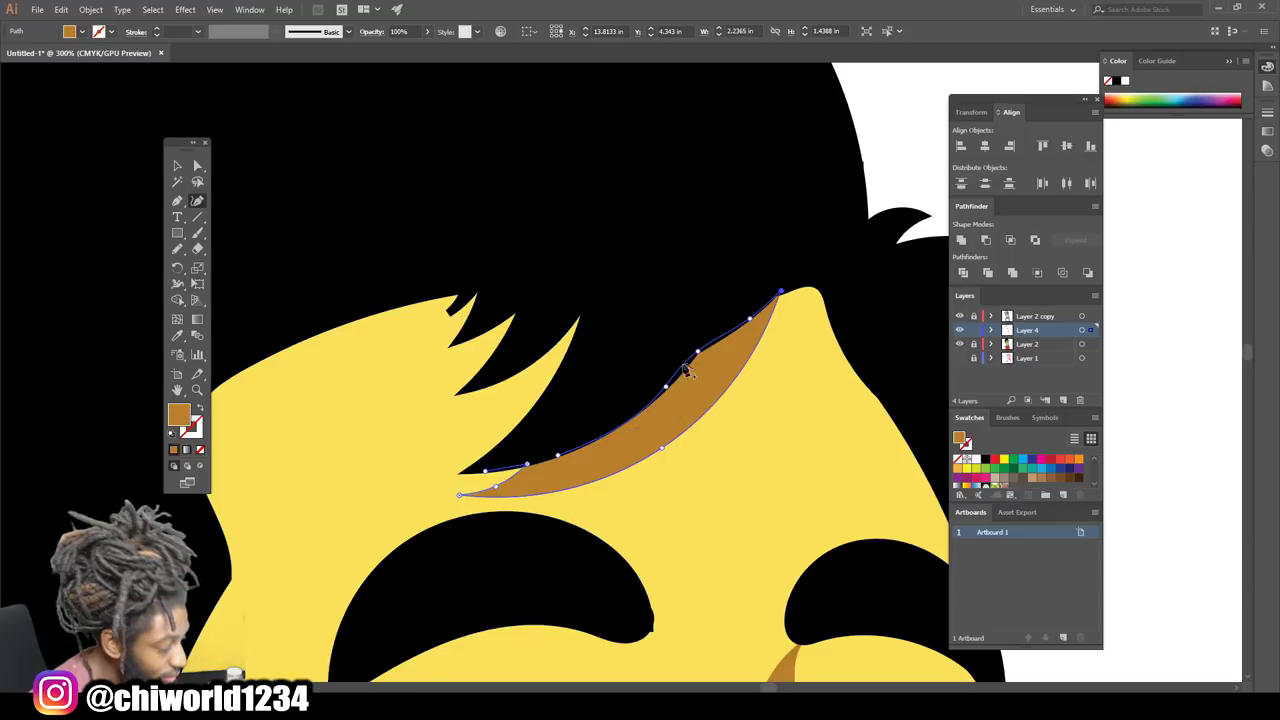
ctrl+click(893, 157)
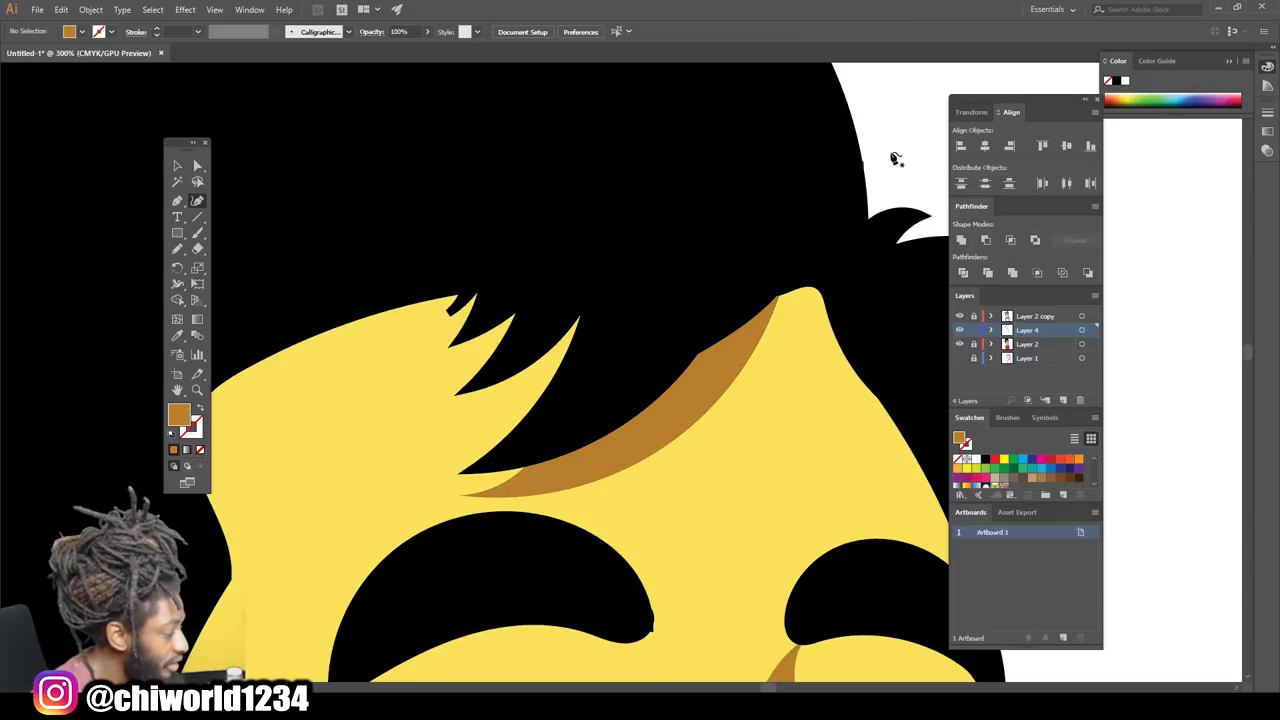
- Draw a brown shadow with the Pencil tool inside the inner curve of the ear
scroll(893, 157, down, 8)
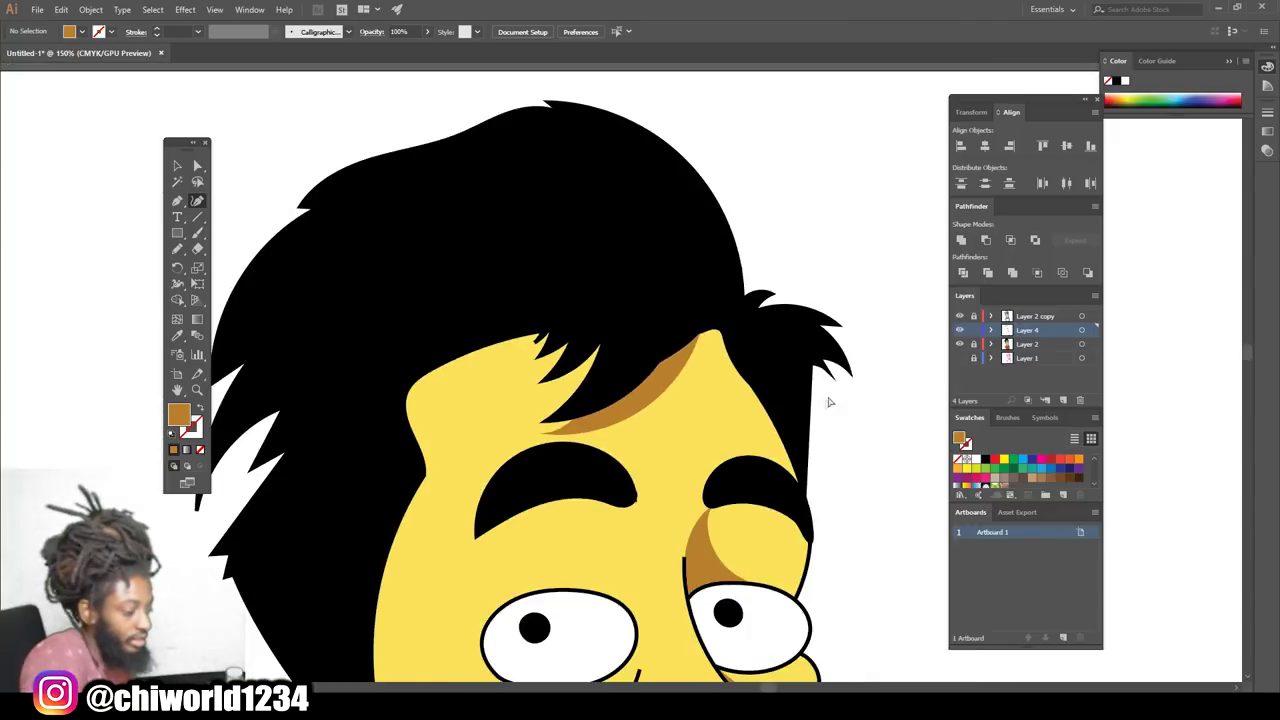
scroll(725, 452, up, 8)
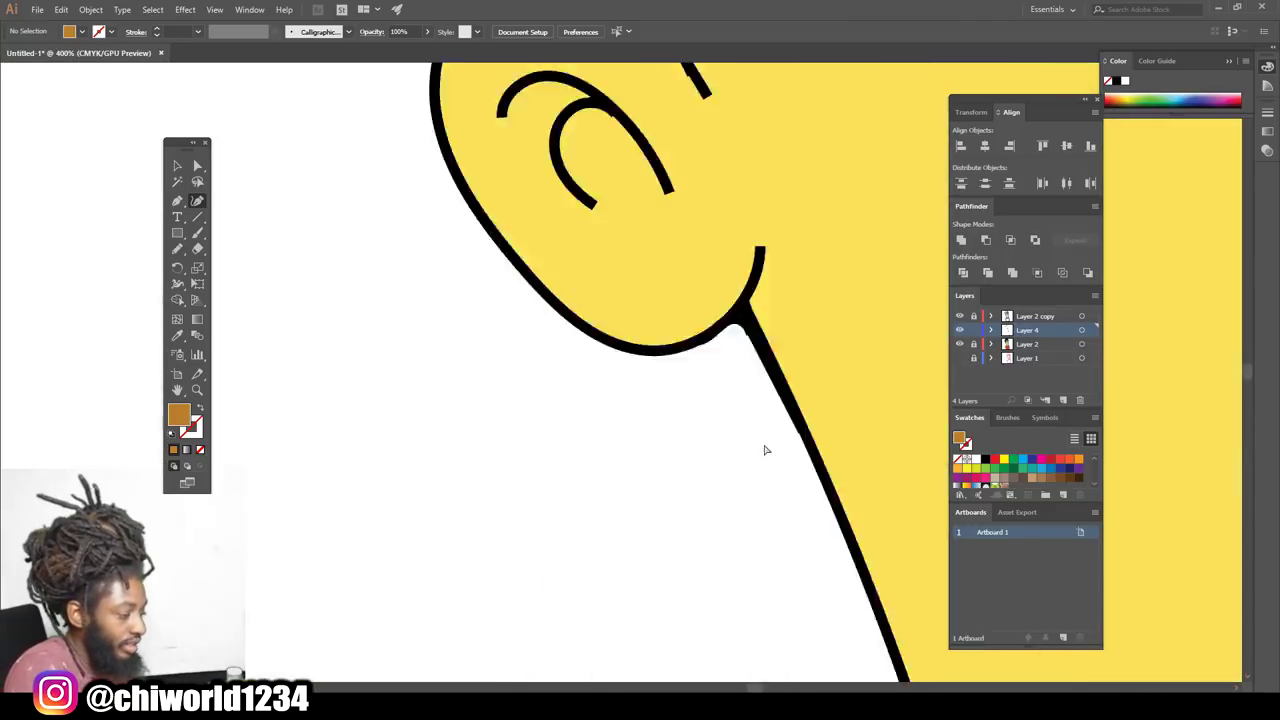
key(n)
mouse_move(646, 206)
mouse_down()
mouse_move(702, 103)
mouse_move(598, 225)
mouse_move(645, 242)
mouse_up()
scroll(645, 242, up, 3)
- Draw a brown shadow beneath the ear's upper curved line, undoing the first attempt and redrawing it, and deselect it
mouse_move(514, 250)
mouse_down()
mouse_move(663, 217)
mouse_move(603, 268)
mouse_up()
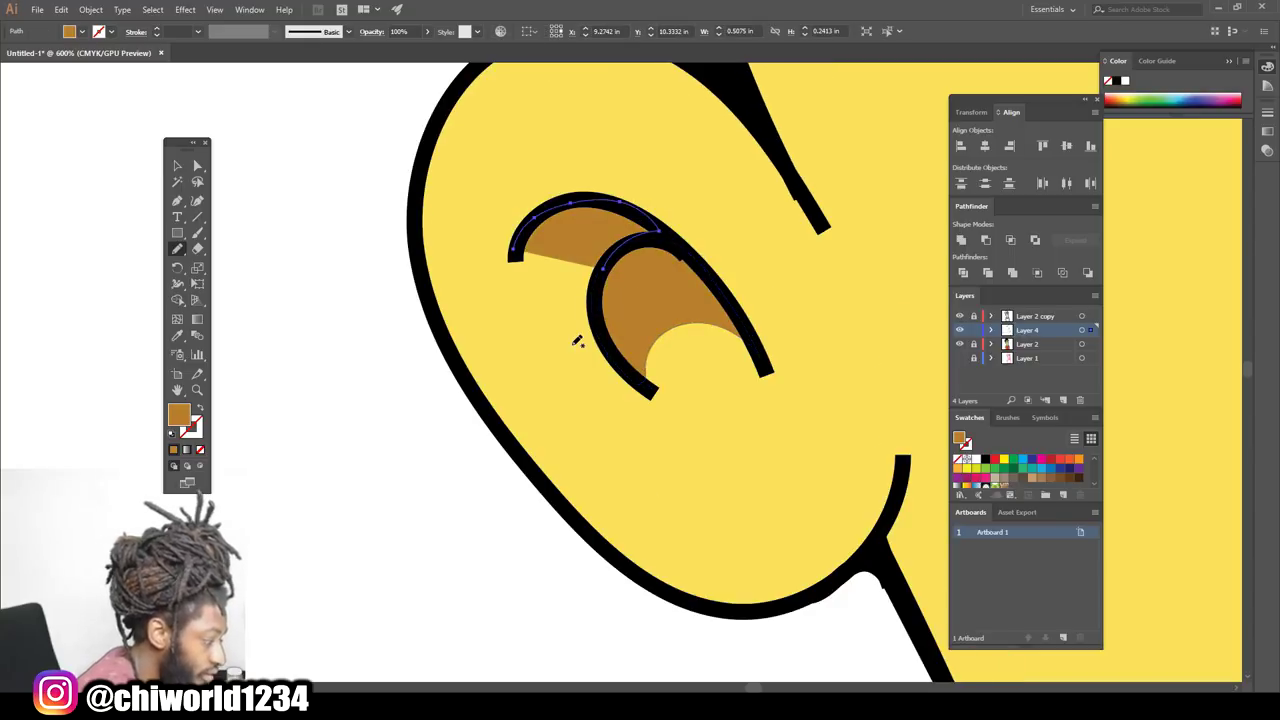
key(ctrl+z)
mouse_move(666, 230)
mouse_down()
mouse_move(623, 207)
mouse_move(533, 222)
mouse_move(556, 237)
mouse_move(650, 244)
mouse_up()
click(177, 165)
click(330, 200)
- Draw a brown shadow about 1.57 by 3.11 in with the Pencil tool from the throat line along the far neck edge to the collar point
key(ctrl+minus)
key(ctrl+minus)
key(ctrl+minus)
key(ctrl+minus)
key(ctrl+minus)
key(ctrl+minus)
key(ctrl+minus)
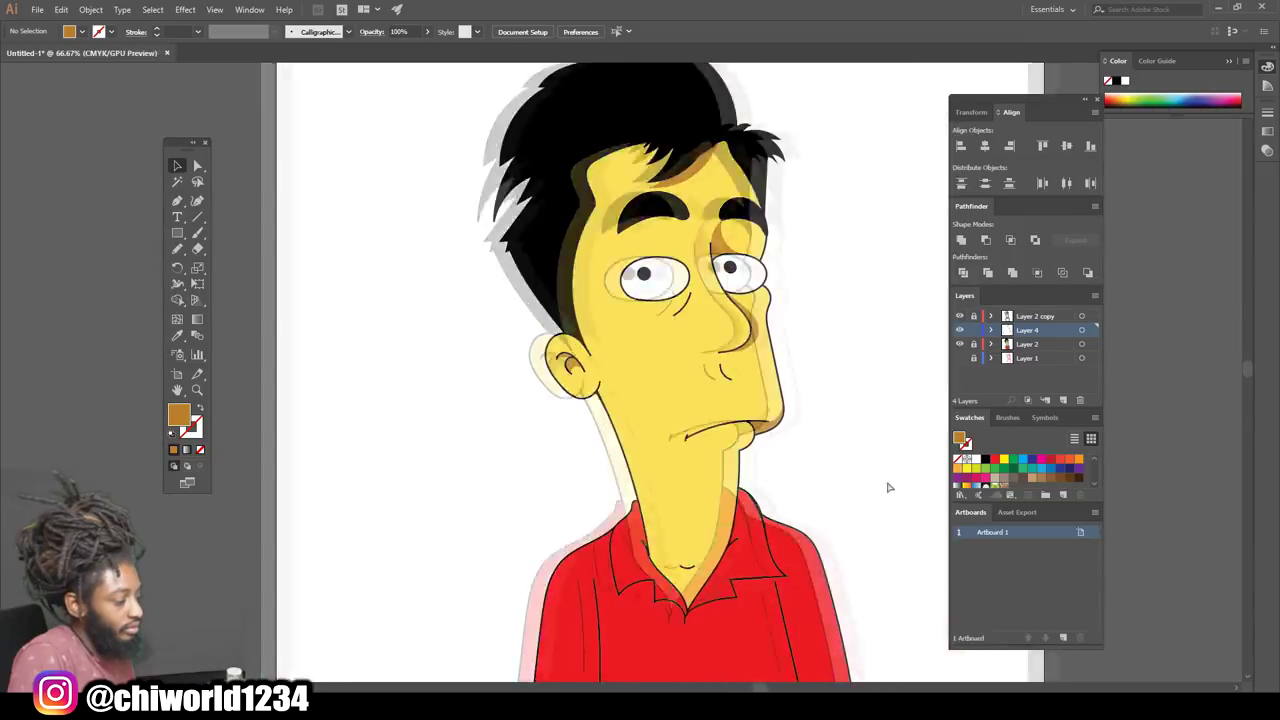
key(ctrl+plus)
key(ctrl+plus)
key(ctrl+plus)
key(ctrl+plus)
key(ctrl+plus)
key(n)
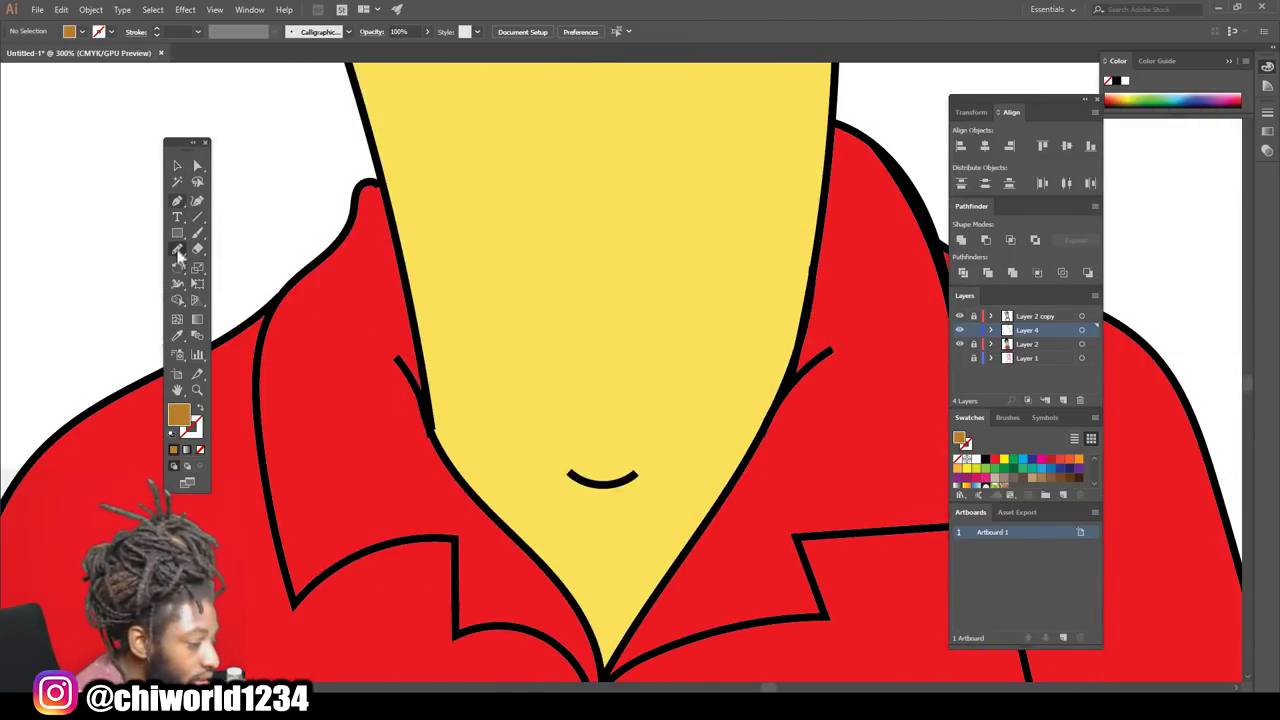
scroll(600, 520, down, 2)
mouse_move(594, 545)
mouse_down()
mouse_move(622, 460)
mouse_move(612, 396)
mouse_move(706, 340)
mouse_move(818, 150)
mouse_up()
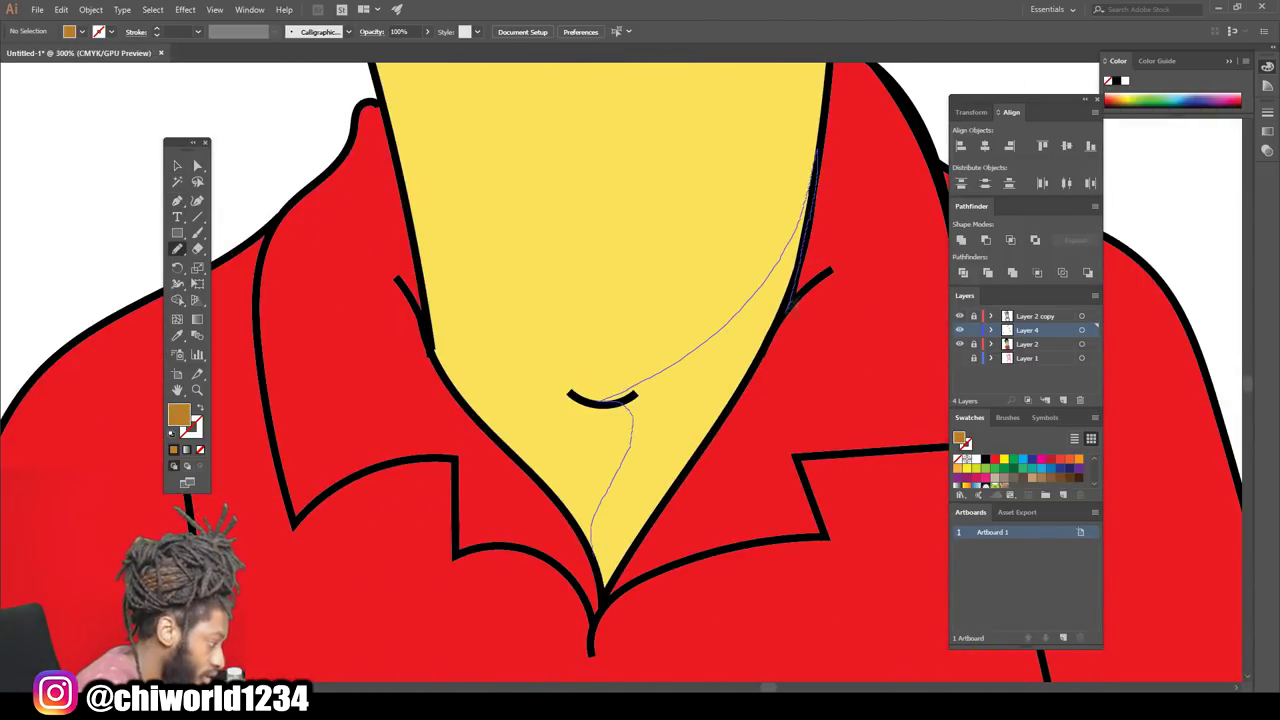
drag(605, 582, 603, 586)
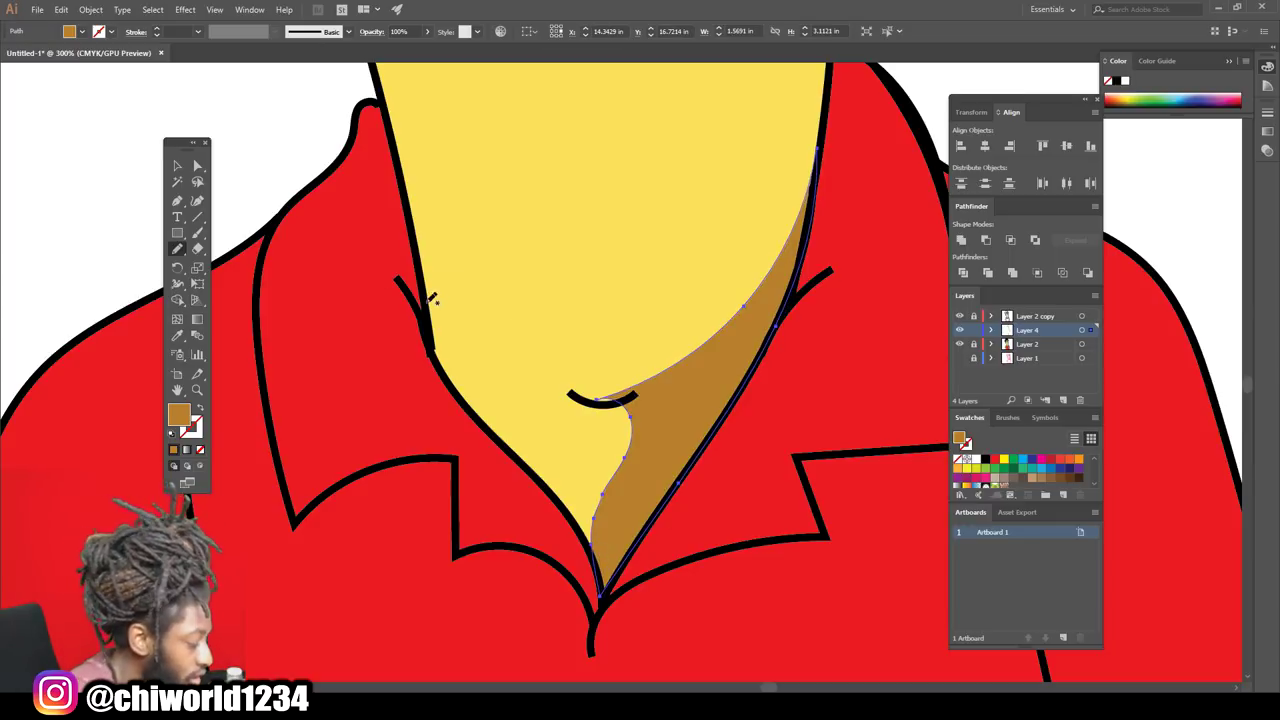
ctrl+click(291, 166)
scroll(585, 452, up, 2)
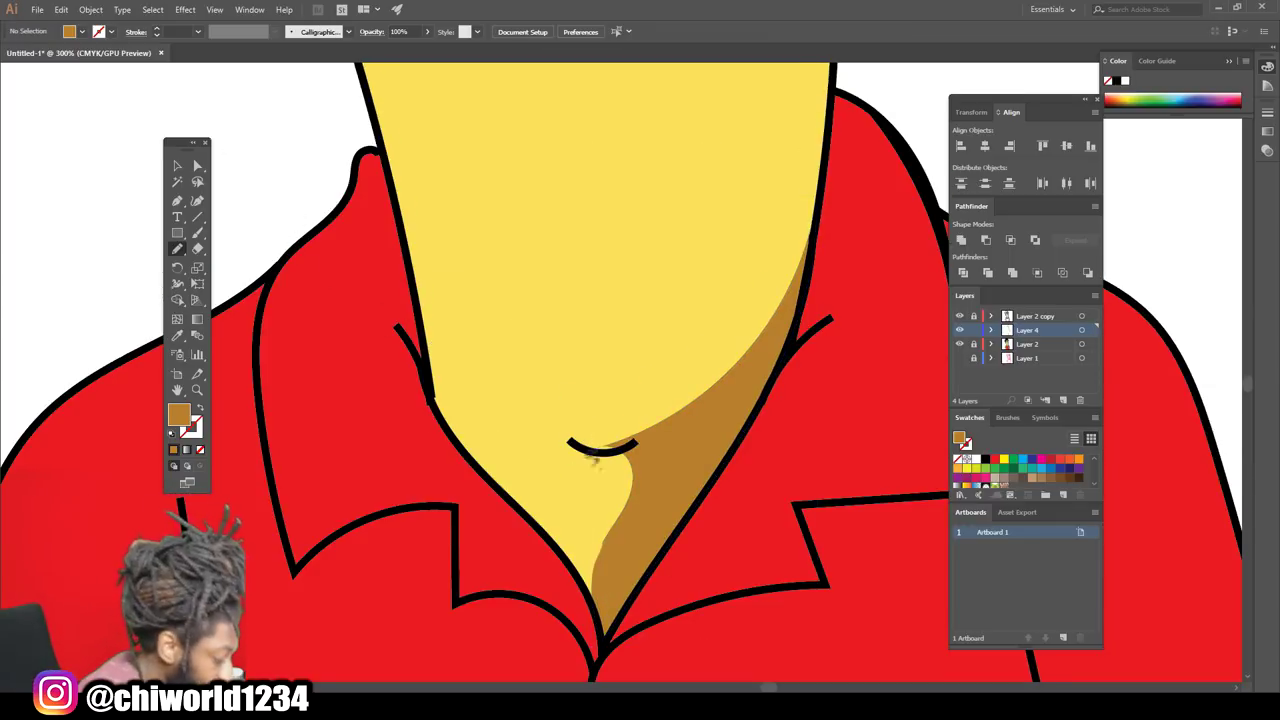
- Draw a slightly wider brown shadow over the existing neck shadow, extending farther into the throat area, and deselect it
mouse_move(586, 562)
mouse_down()
mouse_move(606, 446)
mouse_move(780, 290)
mouse_up()
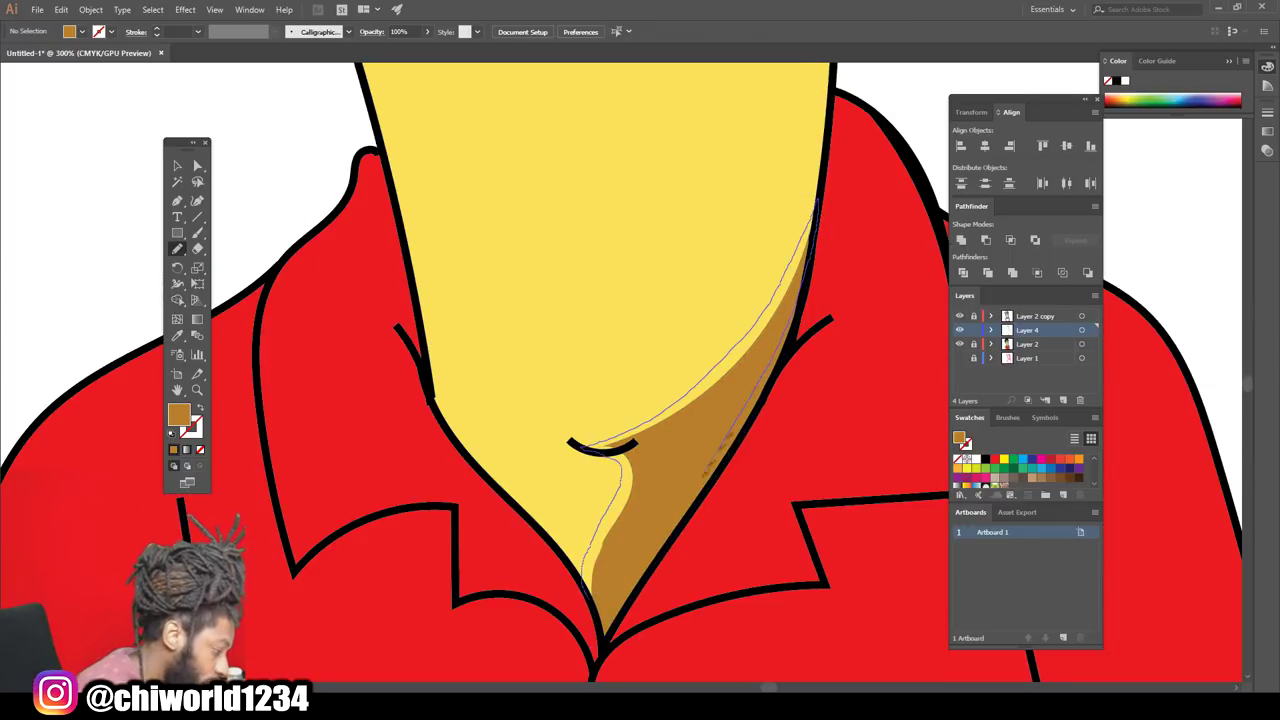
drag(745, 415, 605, 585)
key(ctrl+shift+a)
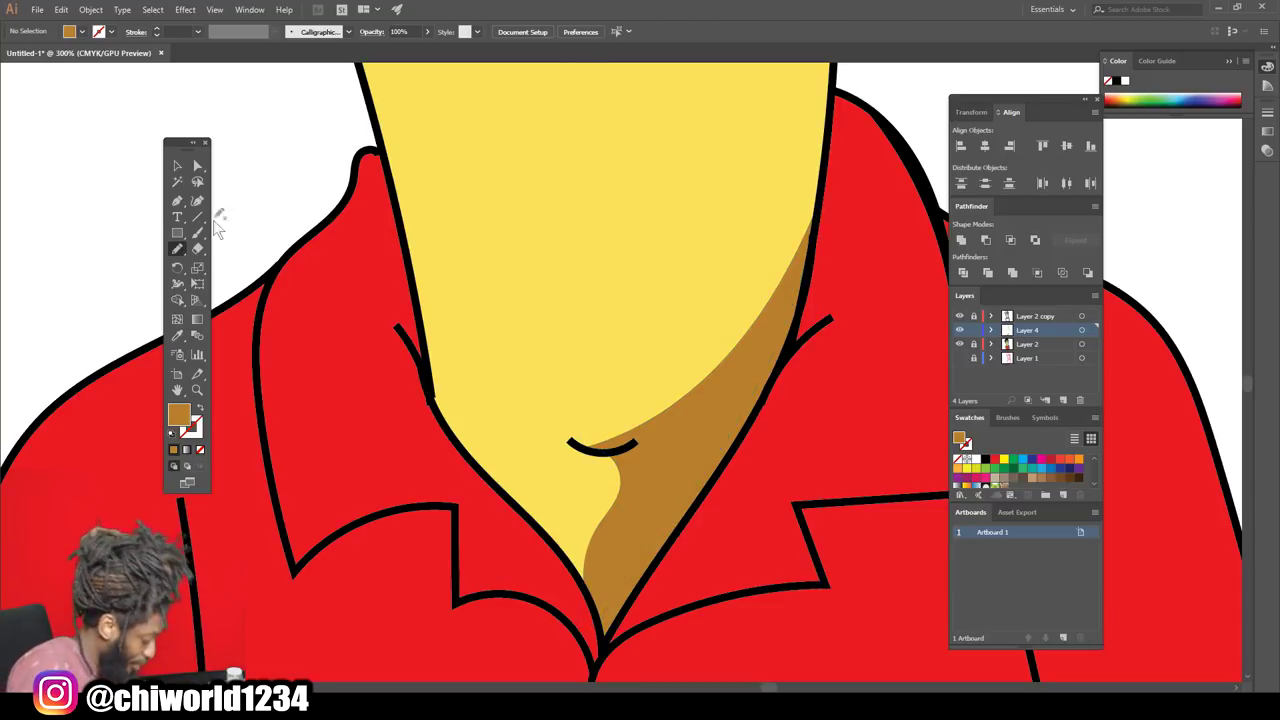
- Draw a brown shadow about 1.19 by 0.65 in with the Pencil tool on the far arm just below the sleeve, and deselect it
key(ctrl+minus)
key(ctrl+minus)
key(ctrl+minus)
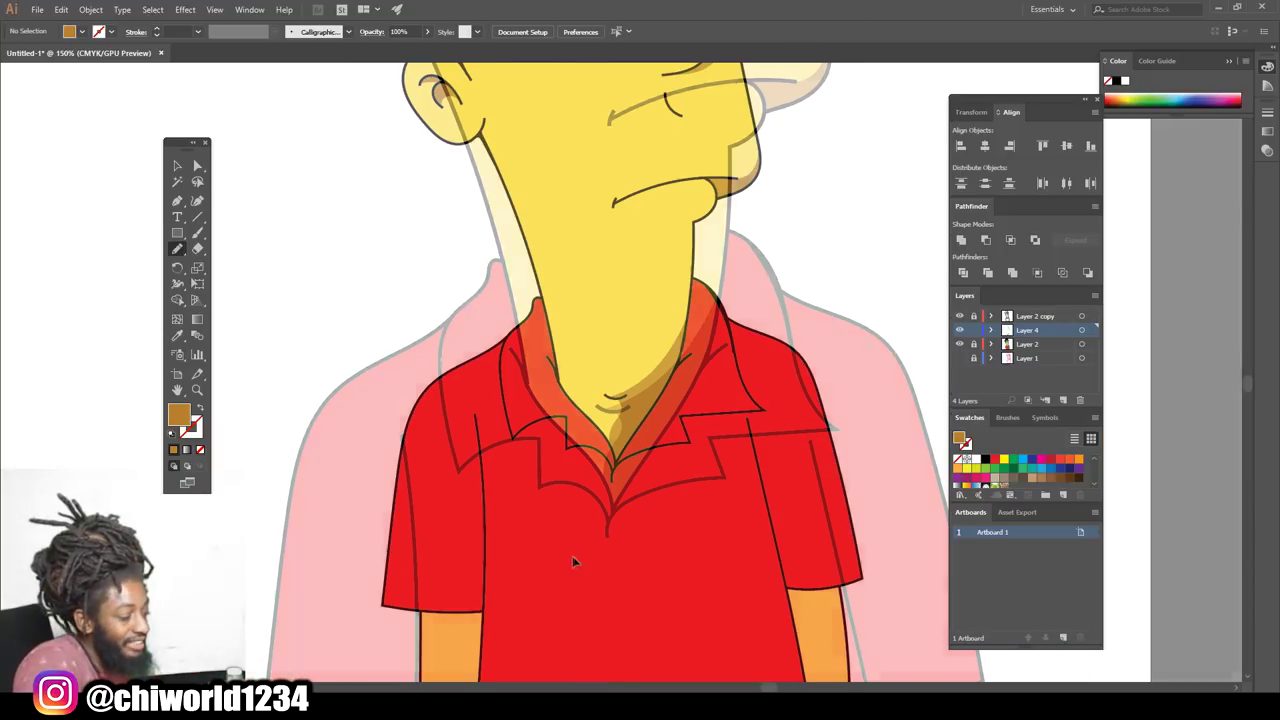
scroll(610, 557, down, 1)
scroll(766, 529, up, 3)
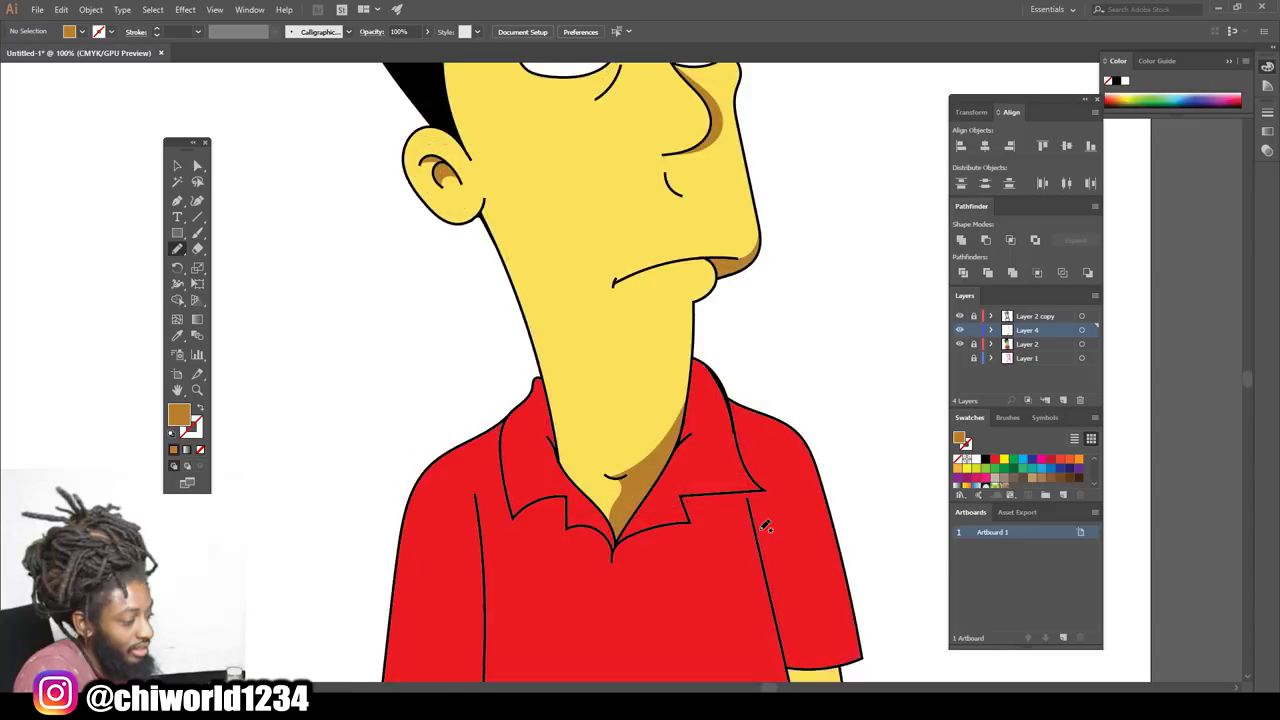
scroll(770, 532, down, 1)
scroll(781, 540, down, 1)
scroll(830, 541, up, 5)
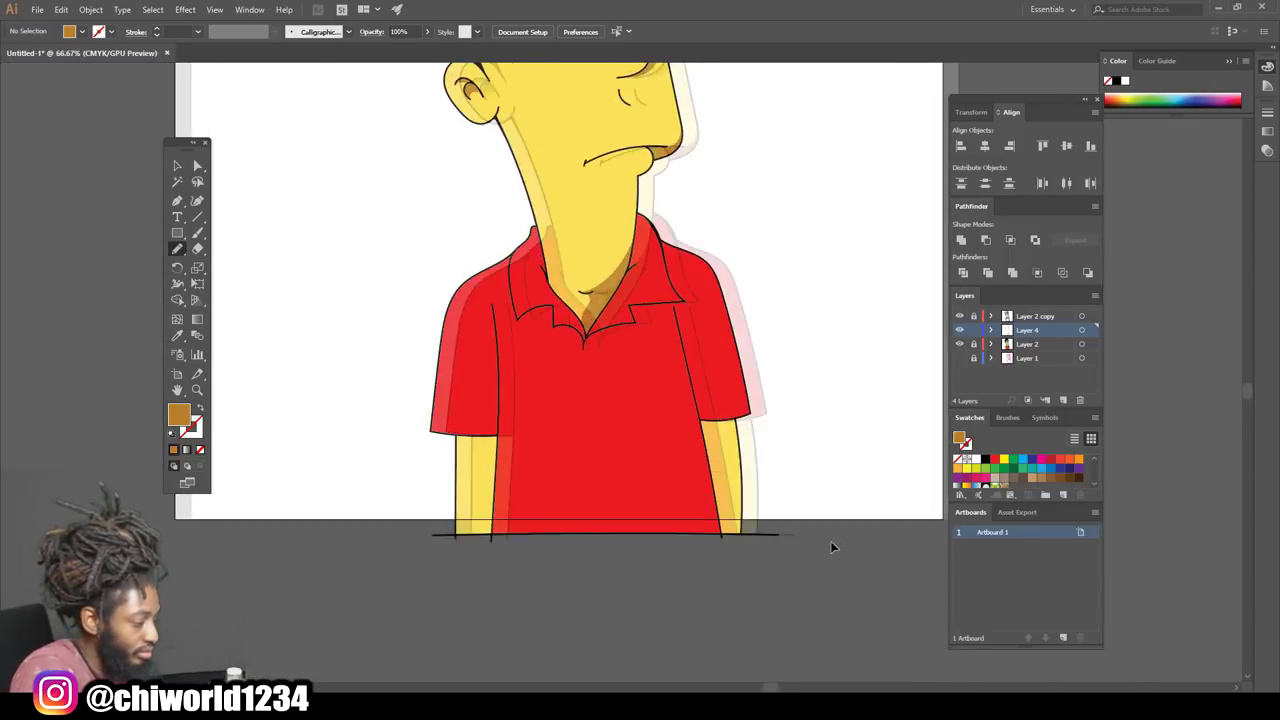
scroll(836, 541, down, 2)
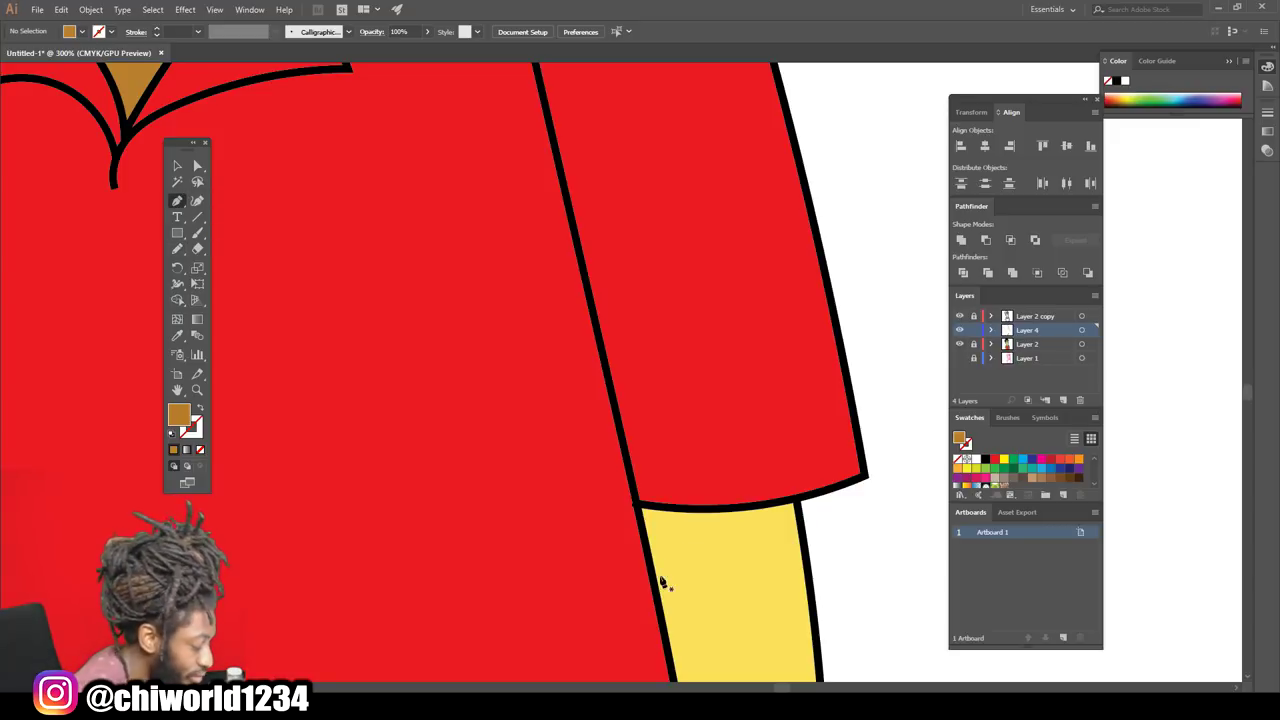
click(177, 249)
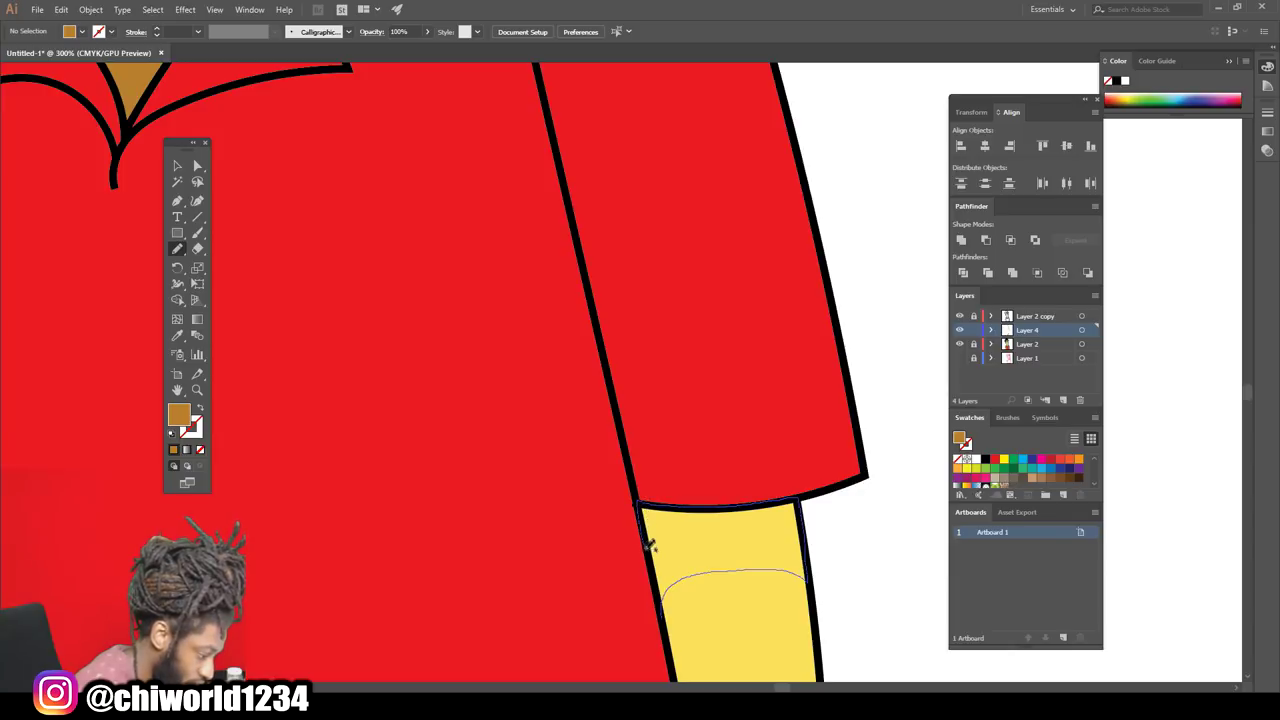
drag(660, 597, 659, 591)
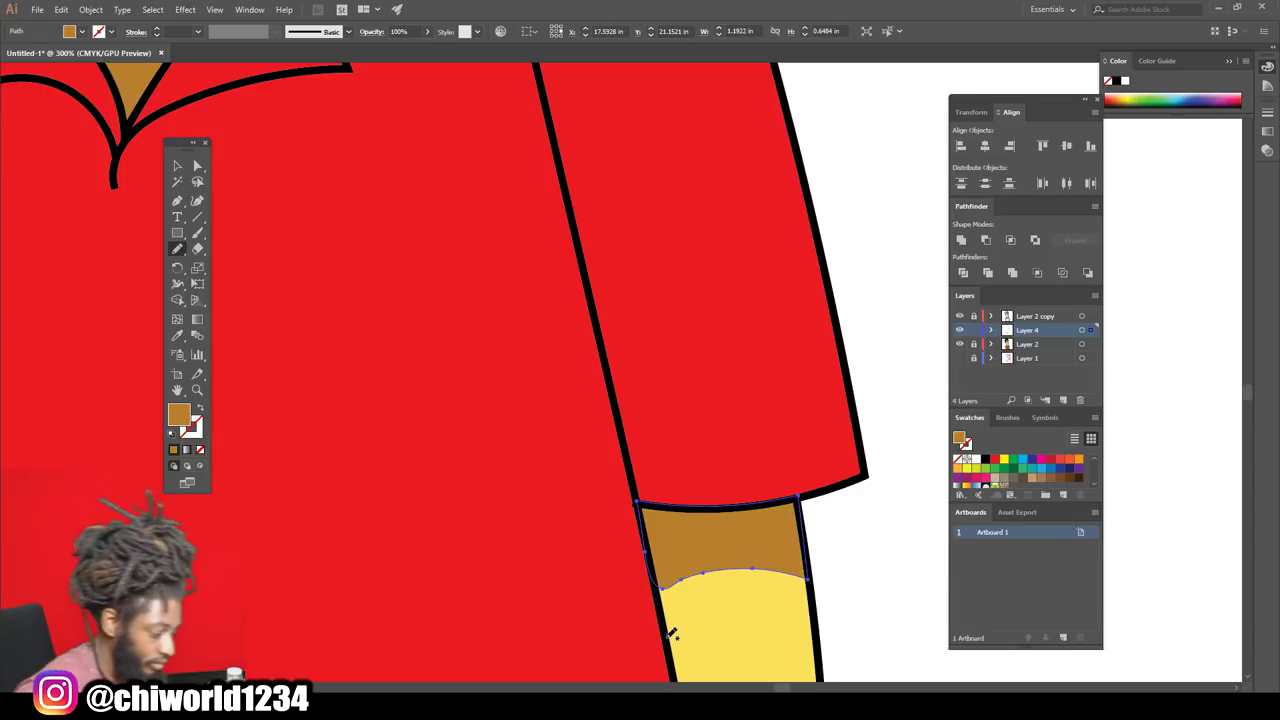
key(ctrl)
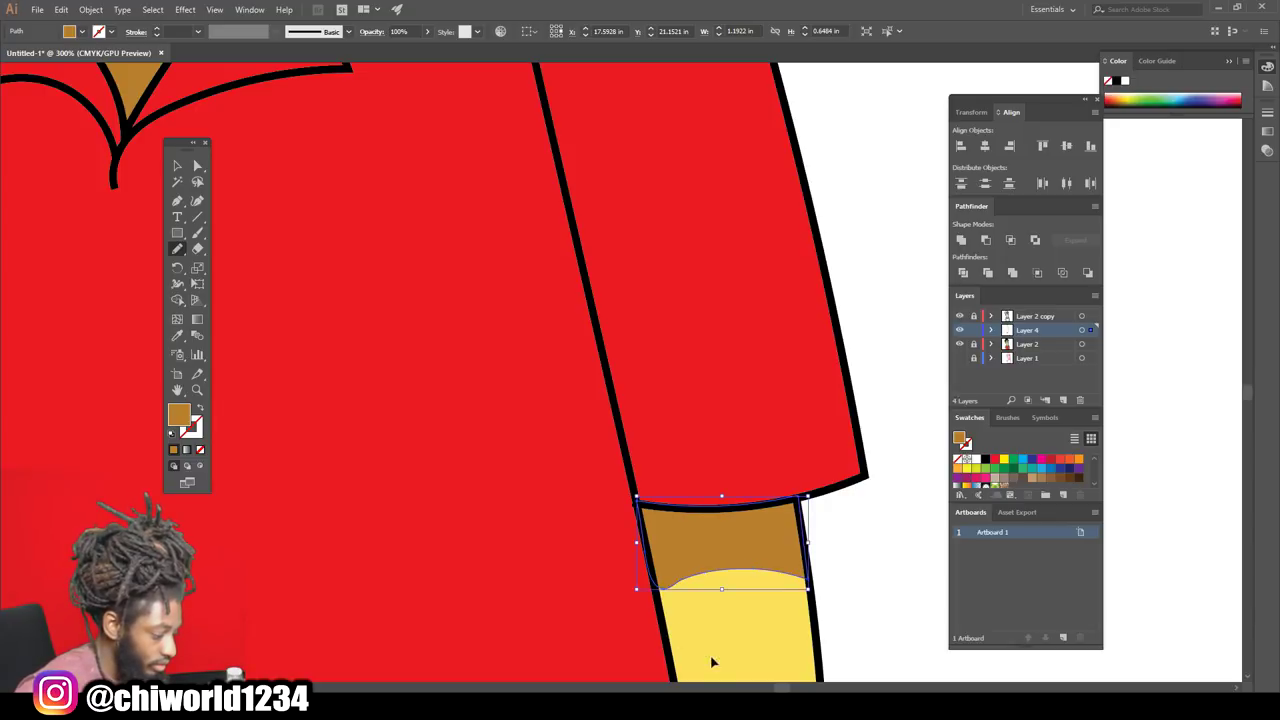
ctrl+click(841, 567)
- Draw a brown shadow with the Pencil tool on the near arm directly beneath the sleeve
scroll(841, 567, down, 4)
scroll(712, 625, left, 4)
scroll(589, 416, up, 5)
drag(556, 541, 757, 409)
drag(800, 601, 545, 605)
scroll(723, 606, down, 5)
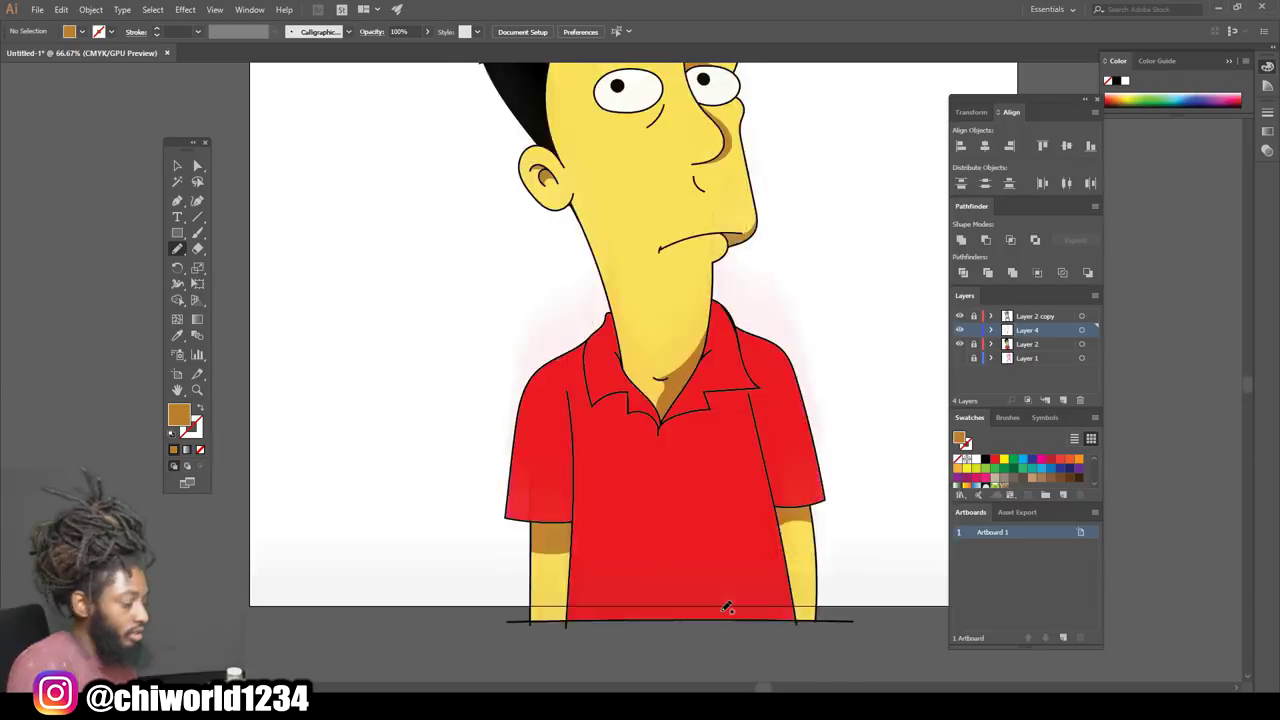
- Set the fill color to the muted purple #9E84B7
scroll(683, 212, up, 5)
double_click(184, 422)
click(487, 357)
click(334, 378)
click(487, 363)
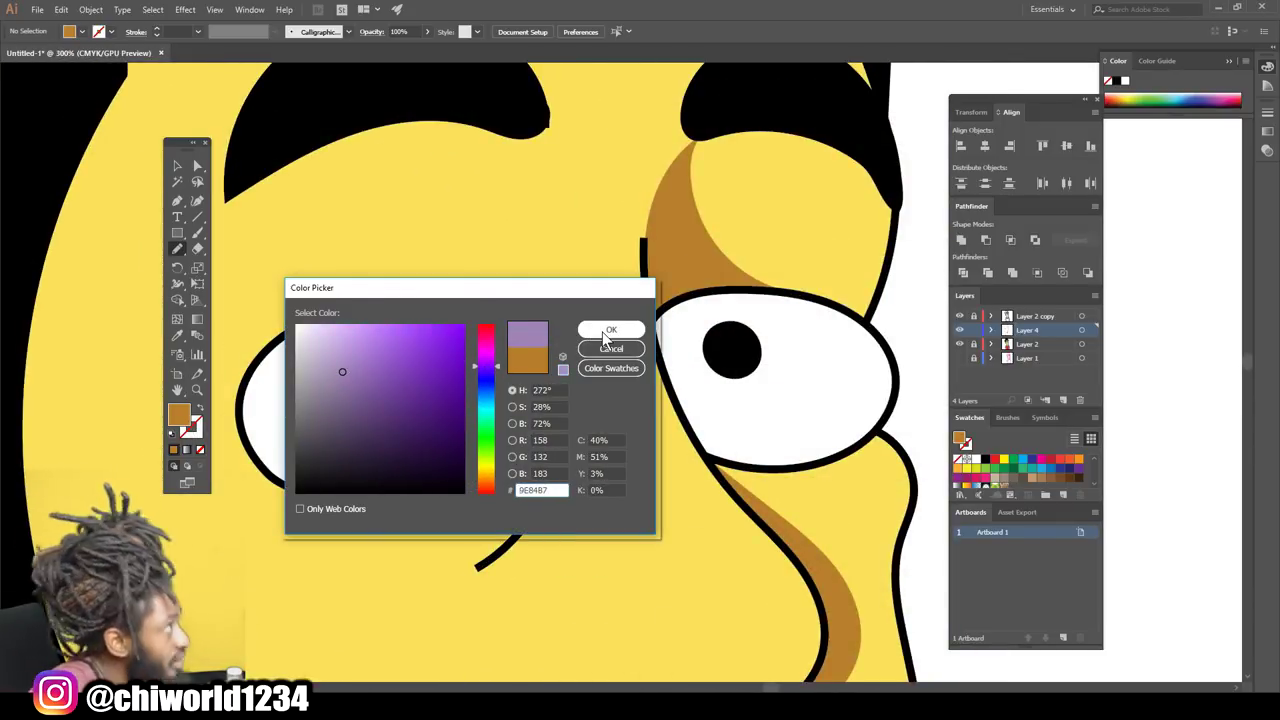
click(608, 330)
- Try to draw purple shadows along the lower part of both eyes with the Pencil tool
mouse_move(252, 388)
mouse_down()
mouse_move(286, 477)
mouse_move(452, 487)
mouse_move(545, 423)
mouse_move(250, 412)
mouse_up()
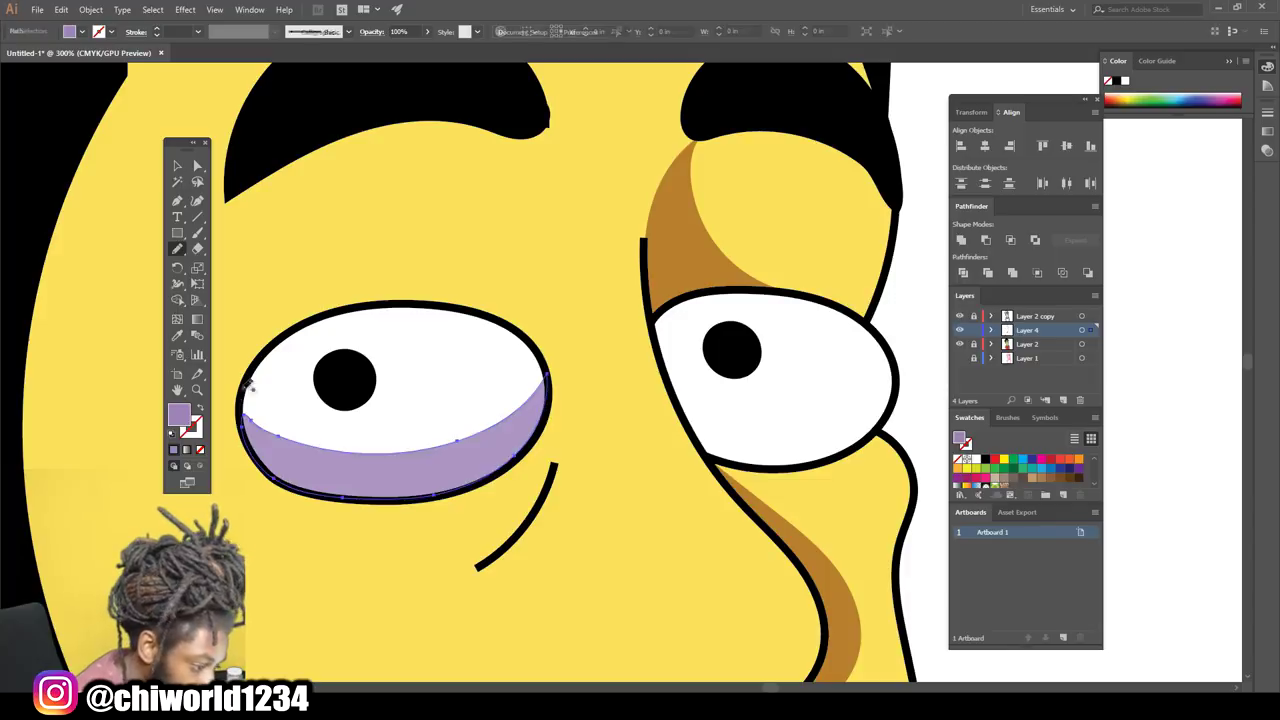
mouse_move(706, 447)
mouse_down()
mouse_move(895, 385)
mouse_move(702, 440)
mouse_up()
key(ctrl+shift+a)
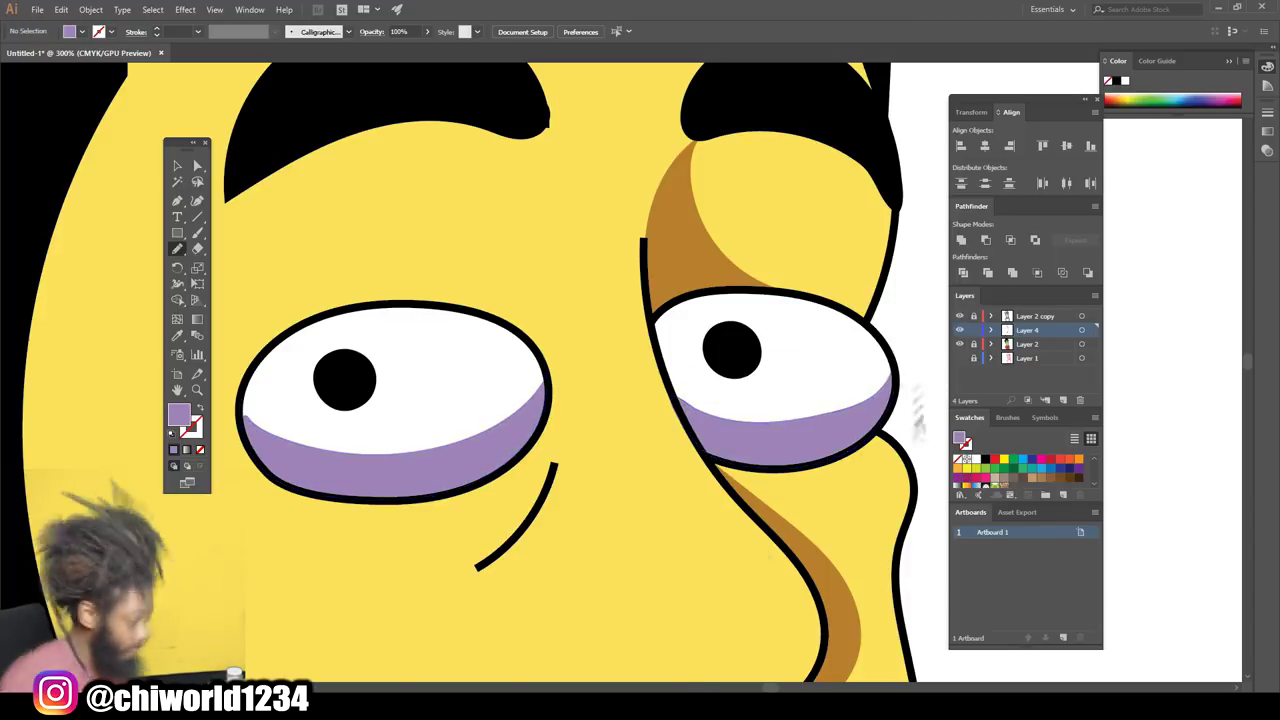
- Undo the purple shadows on both eyes
key(ctrl+0)
key(ctrl+minus)
key(ctrl+equal)
key(ctrl+equal)
key(ctrl+equal)
key(ctrl+equal)
key(ctrl+equal)
key(ctrl+equal)
scroll(790, 518, up, 6)
key(ctrl+z)
key(ctrl+z)
- Draw a purple shadow with the Pencil tool in the upper inner corner of the far eye, and deselect it
mouse_move(656, 336)
mouse_down()
mouse_move(814, 319)
mouse_move(671, 313)
mouse_move(656, 337)
mouse_up()
key(ctrl+shift+a)
key(ctrl+minus)
key(ctrl+minus)
key(ctrl+minus)
key(ctrl+minus)
key(ctrl+minus)
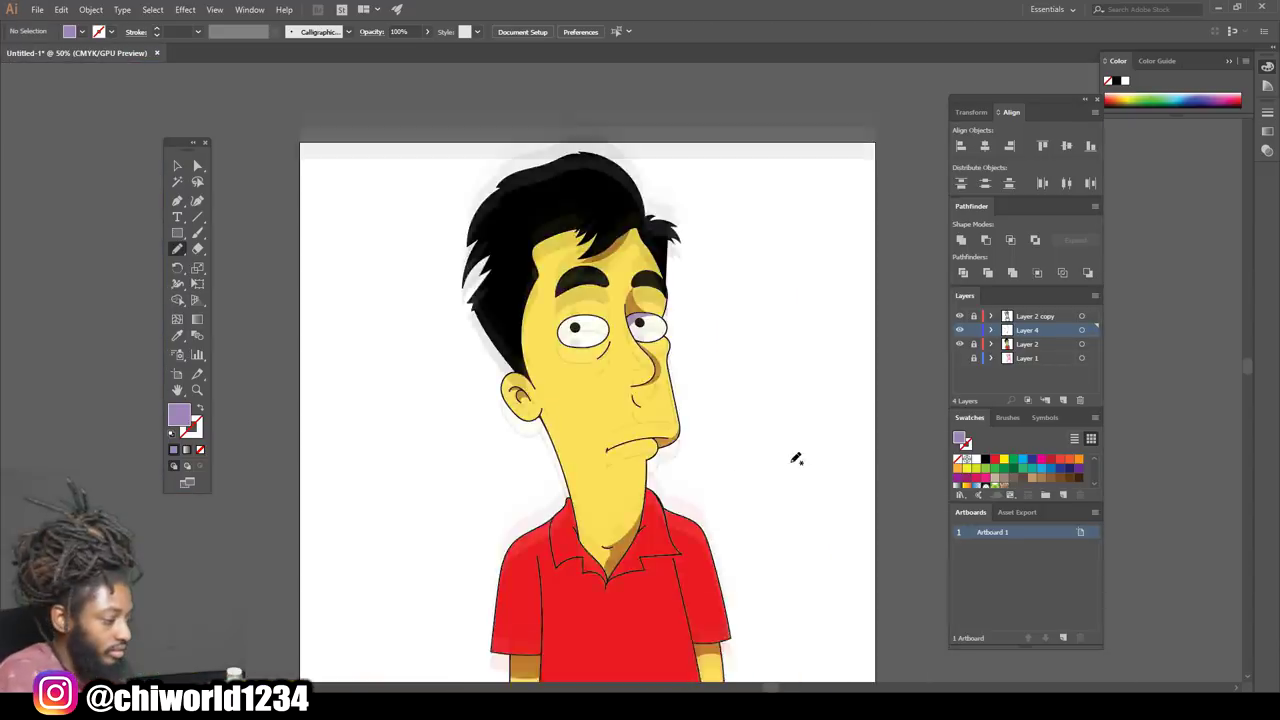
- Draw another small purple shadow shape with the Pencil tool and deselect it
key(ctrl+equal)
key(ctrl+equal)
key(ctrl+equal)
key(ctrl+equal)
key(ctrl+equal)
key(ctrl+equal)
key(ctrl+equal)
scroll(786, 467, up, 6)
mouse_move(864, 512)
mouse_down()
mouse_move(880, 468)
mouse_move(608, 258)
mouse_move(864, 512)
mouse_up()
key(ctrl+shift+a)
- Sample the shirt's red with the Eyedropper and darken the fill to a deep red for the shirt shadows
key(ctrl+minus)
key(ctrl+minus)
key(ctrl+minus)
key(ctrl+minus)
key(ctrl+minus)
key(ctrl+minus)
scroll(826, 529, down, 6)
key(ctrl+equal)
key(ctrl+equal)
key(ctrl+equal)
key(ctrl+equal)
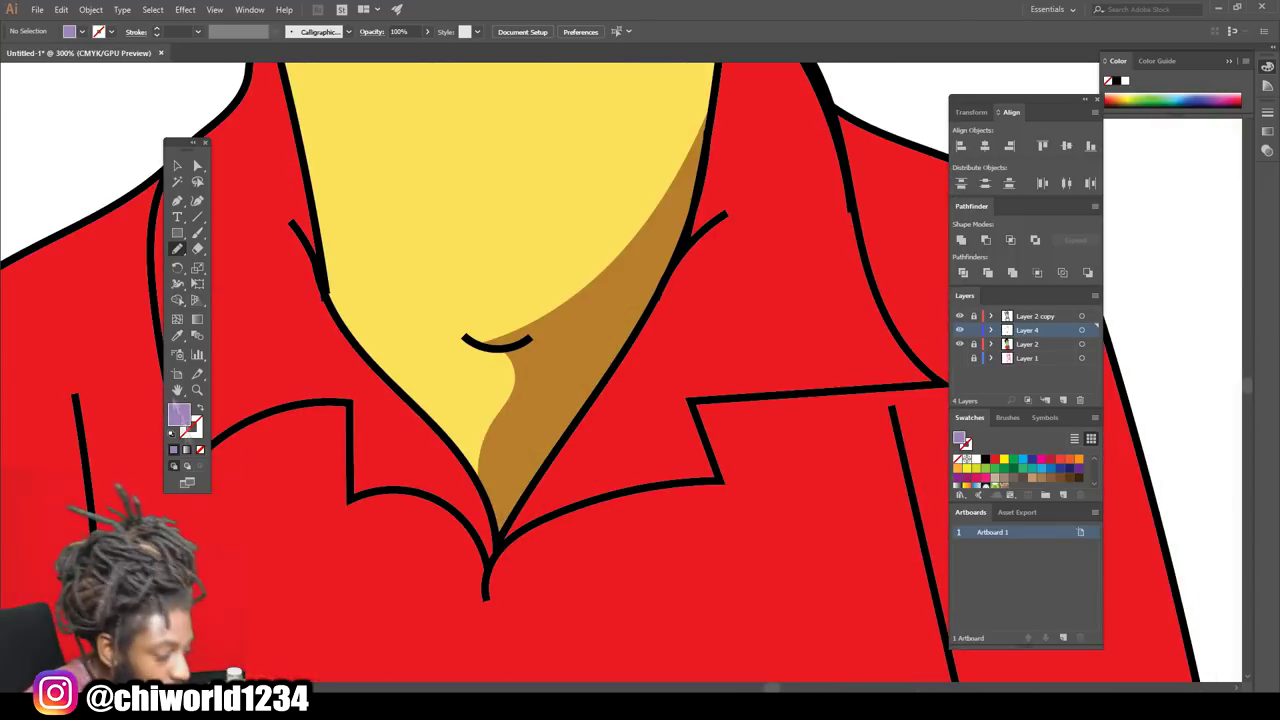
key(i)
click(327, 541)
double_click(179, 415)
click(449, 414)
click(610, 328)
- Draw dark red shadows beneath both front collar flaps with the Pencil tool, following the jagged collar edges, and deselect them
click(177, 249)
mouse_move(487, 598)
mouse_down()
mouse_move(534, 520)
mouse_move(713, 482)
mouse_move(715, 399)
mouse_move(878, 387)
mouse_up()
drag(655, 520, 490, 592)
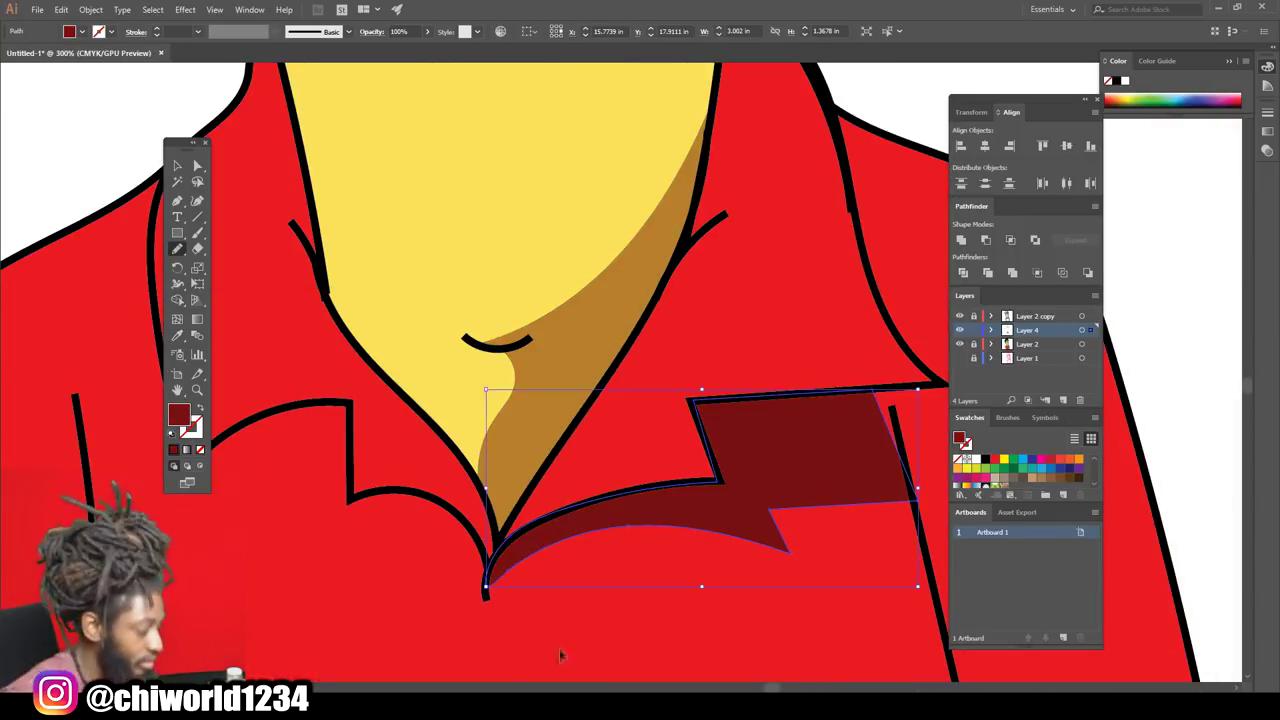
key(ctrl+0)
scroll(742, 541, up, 4)
mouse_move(474, 462)
mouse_down()
mouse_move(626, 402)
mouse_move(635, 478)
mouse_up()
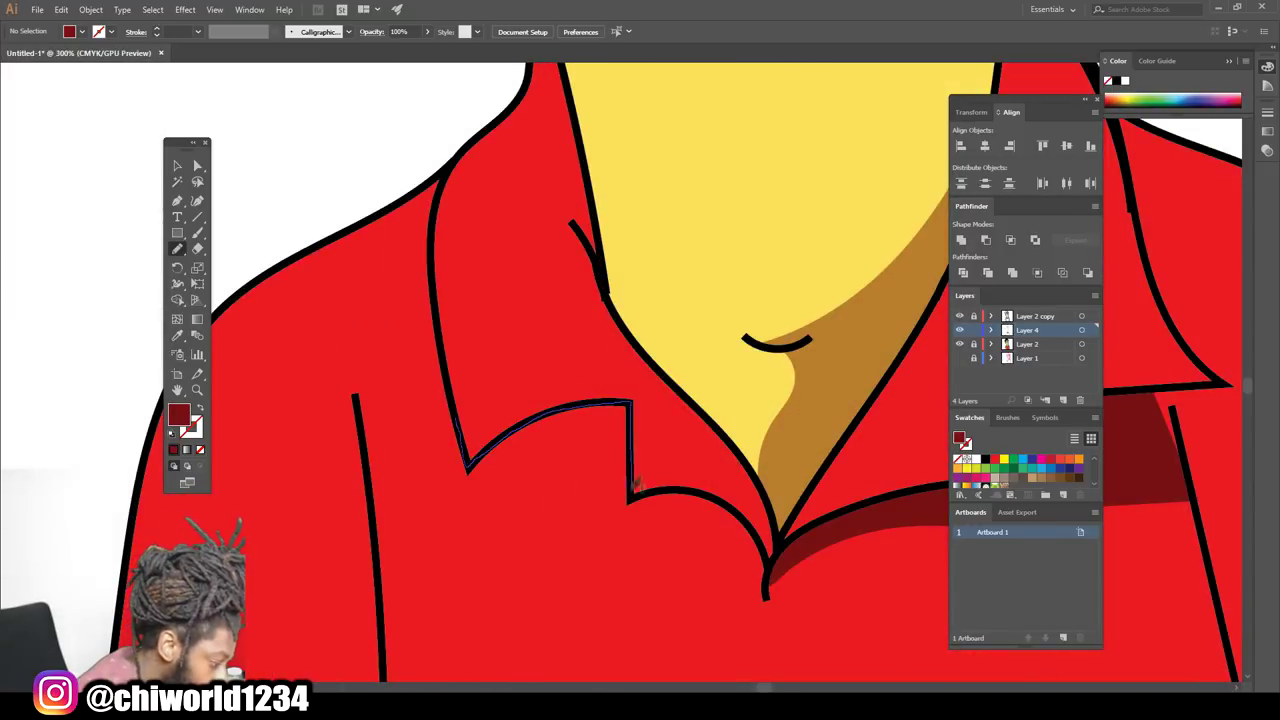
drag(505, 507, 468, 468)
key(ctrl+shift+a)
key(ctrl+0)
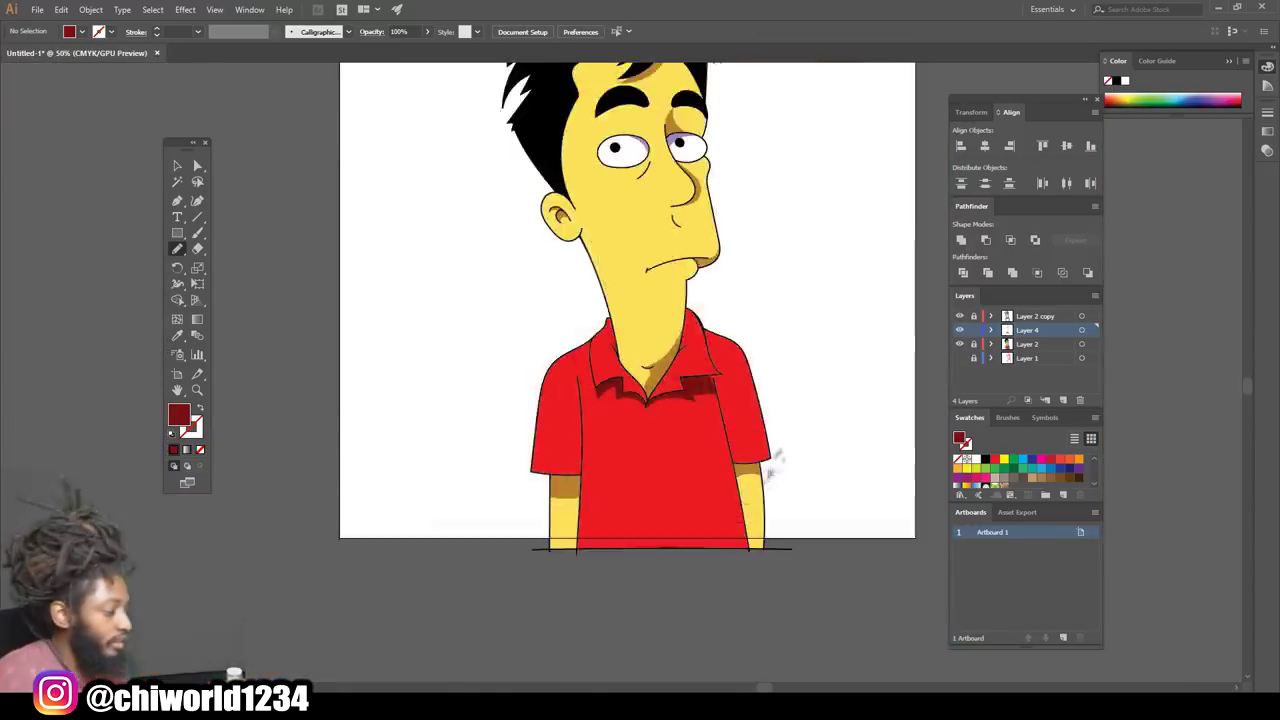
- Draw a dark red shadow with the Pencil tool inside the raised collar beside the neck's shaded side, and deselect it
scroll(814, 448, up, 5)
mouse_move(627, 605)
mouse_down()
mouse_move(655, 497)
mouse_move(798, 372)
mouse_move(630, 604)
mouse_up()
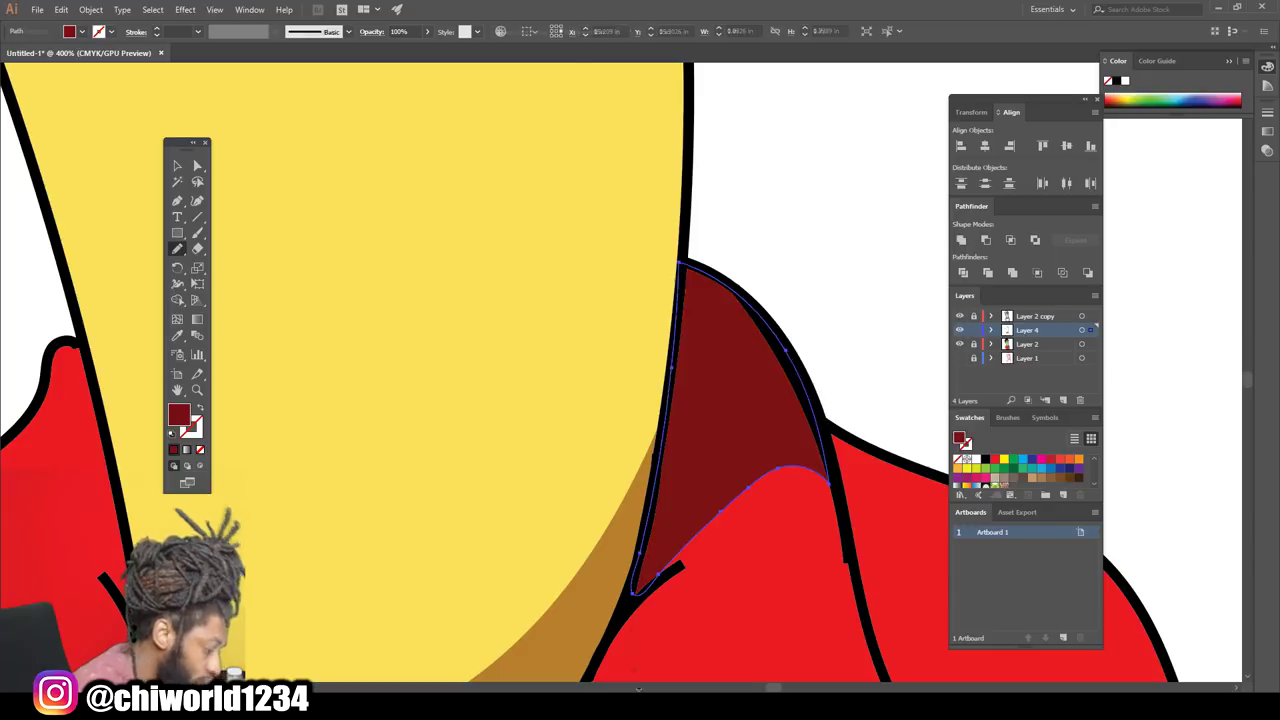
key(ctrl+shift+a)
scroll(755, 473, down, 5)
scroll(752, 603, up, 3)
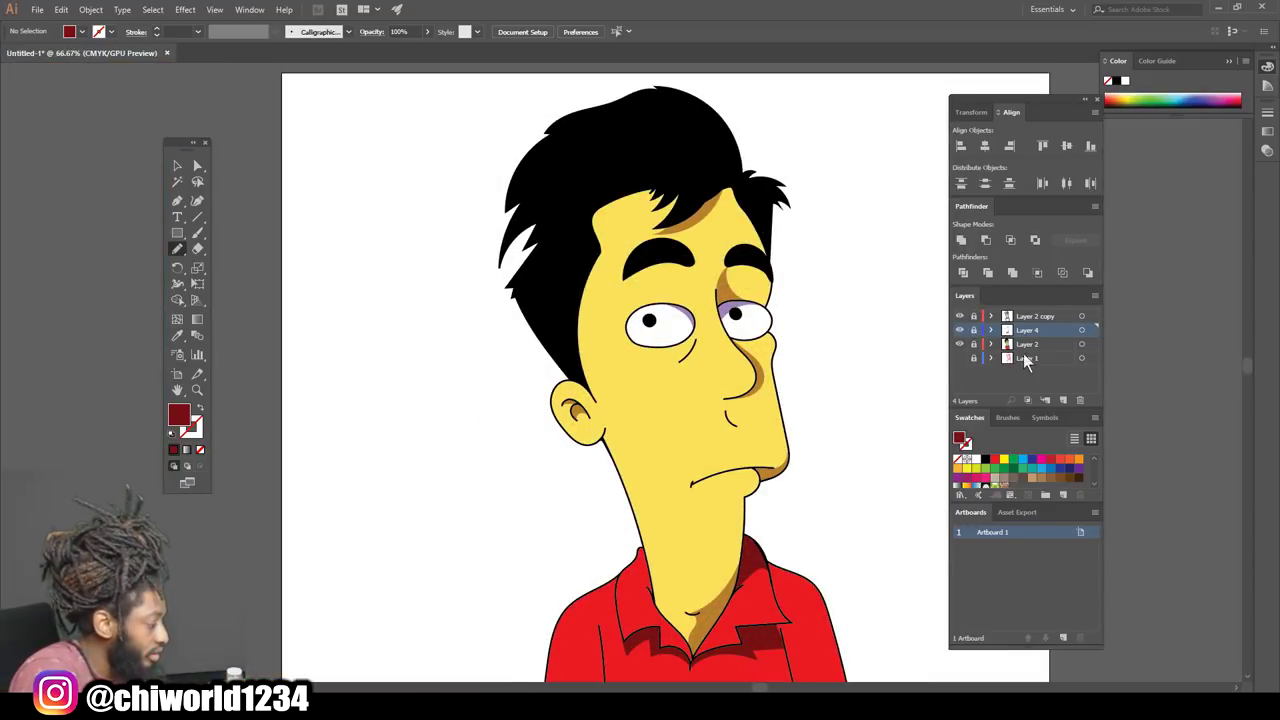
- Add a new layer and move it to the top of the layer stack, above Layer 2 copy
click(1063, 400)
drag(1037, 335, 1036, 312)
scroll(910, 396, up, 2)
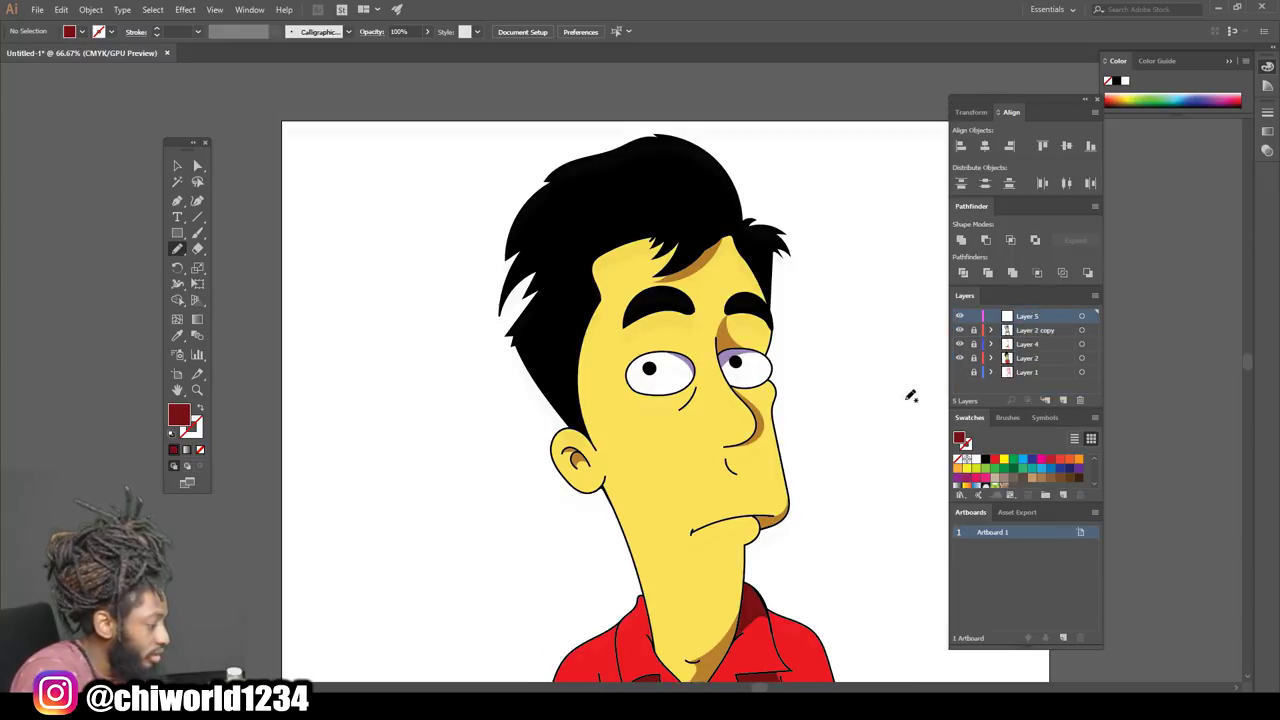
scroll(876, 400, up, 3)
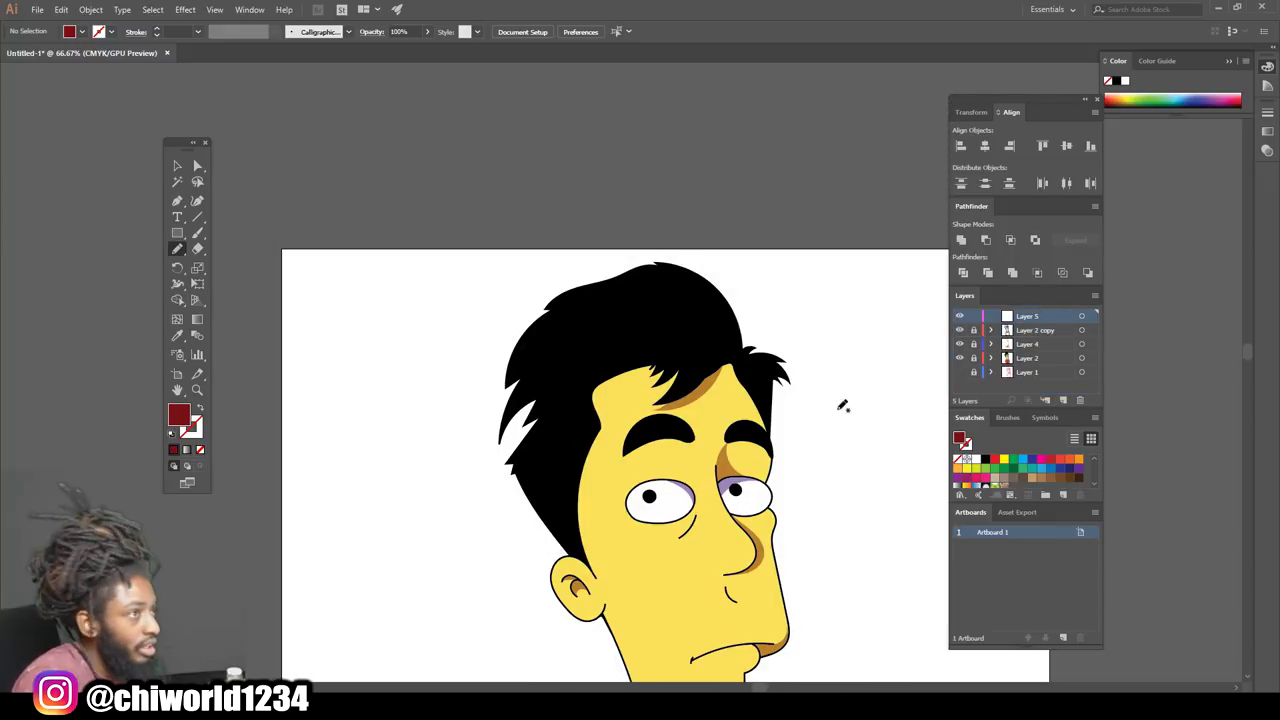
- Set the fill to the dark reddish brown #49110F
double_click(178, 417)
click(452, 438)
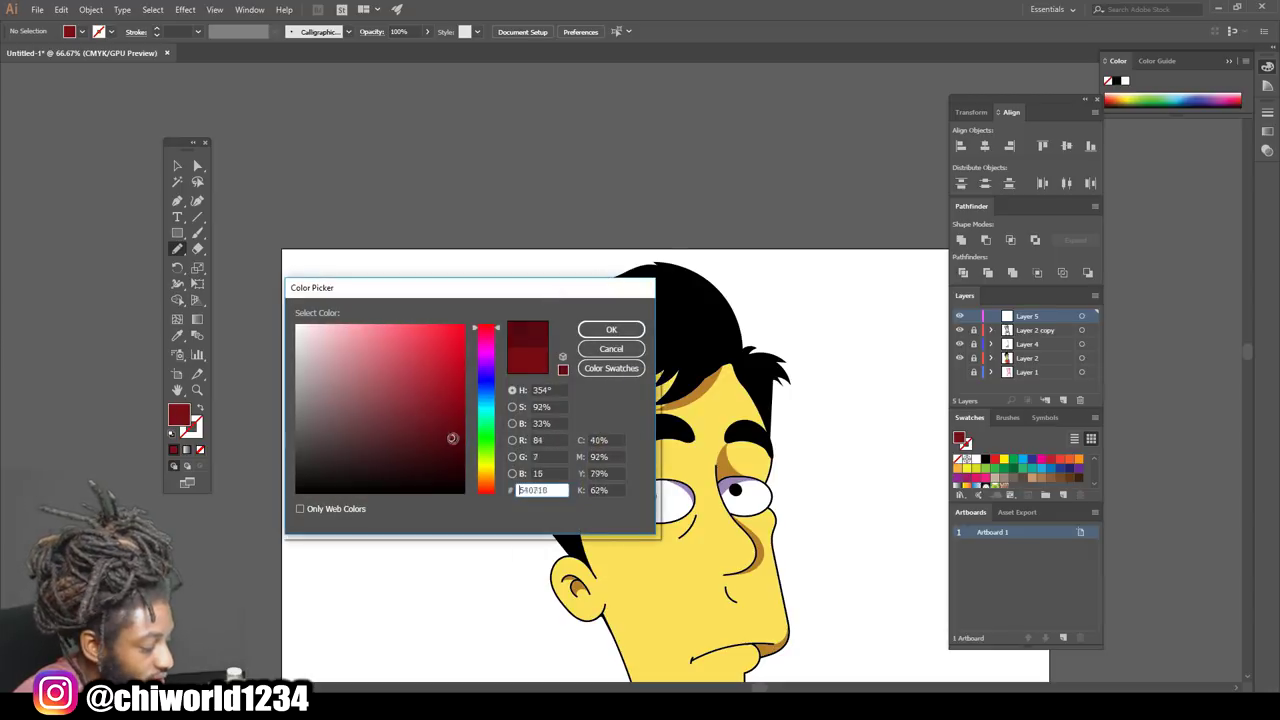
click(476, 432)
drag(473, 458, 483, 490)
drag(451, 440, 445, 443)
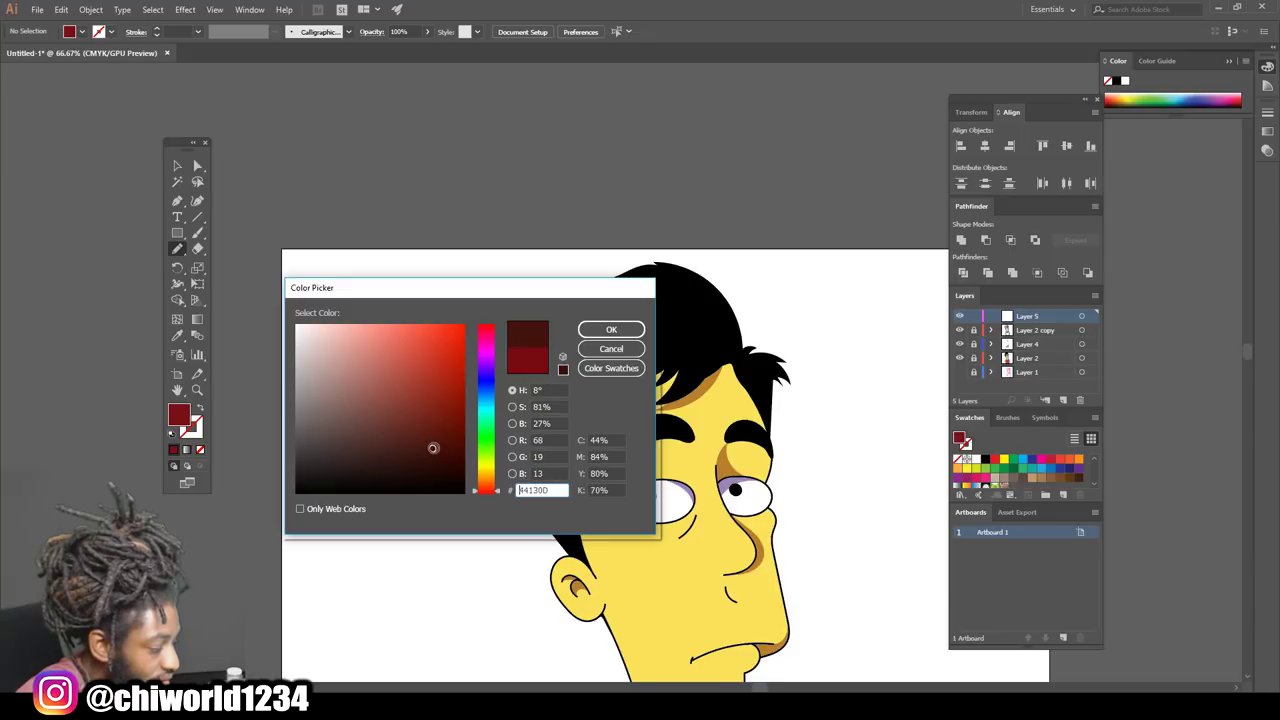
drag(485, 490, 490, 498)
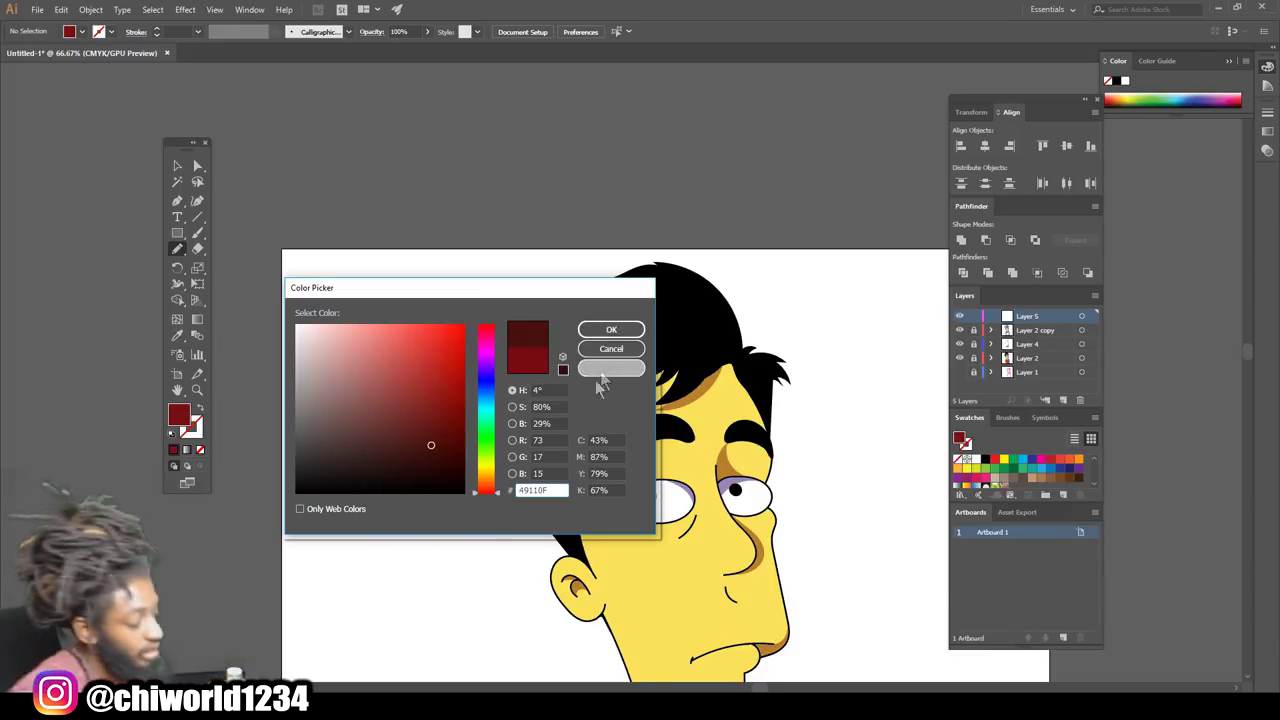
click(621, 329)
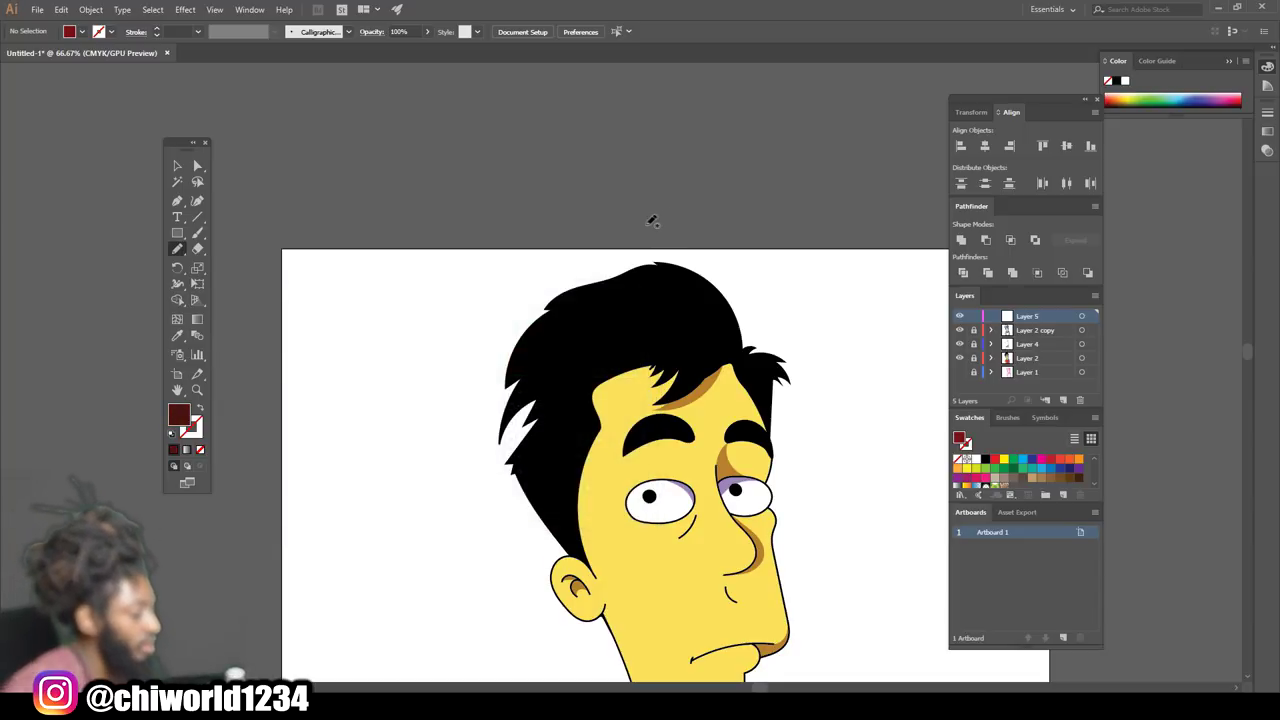
- Draw four curved reddish-brown highlight strands with the Pencil tool in the fringe above the forehead shadow, and deselect them
scroll(650, 222, down, 1)
scroll(823, 337, up, 5)
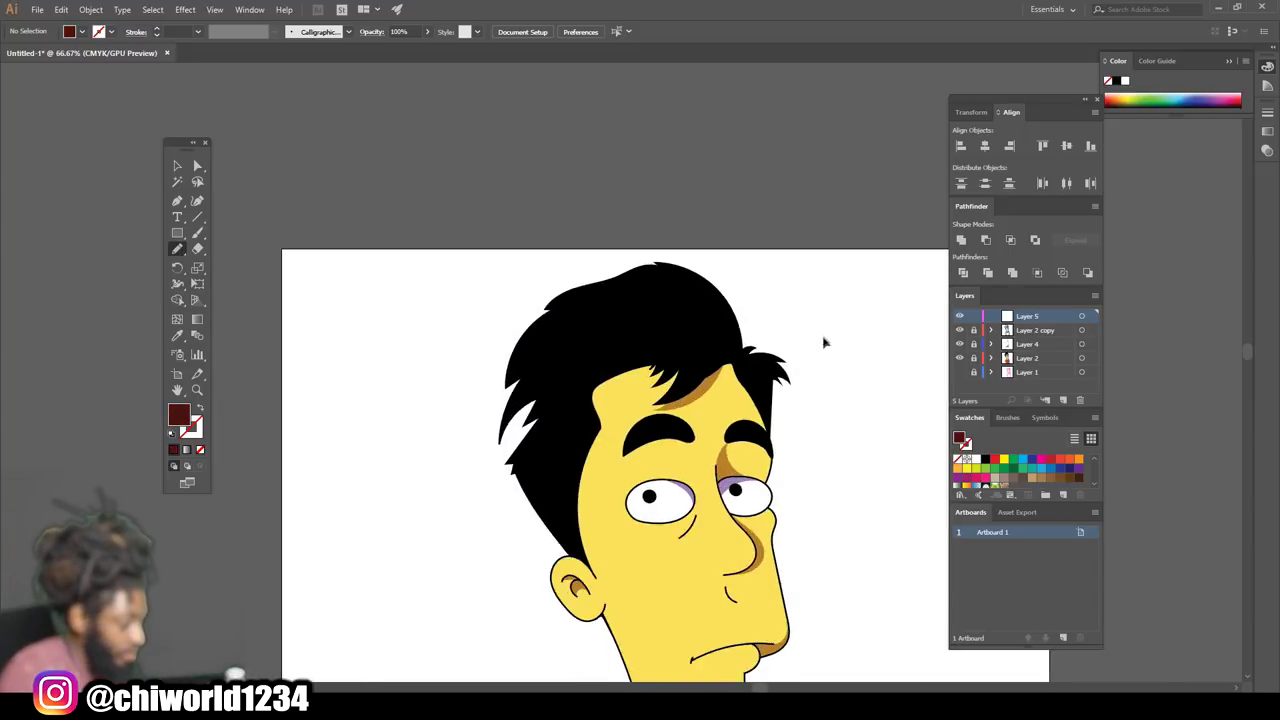
scroll(828, 360, up, 3)
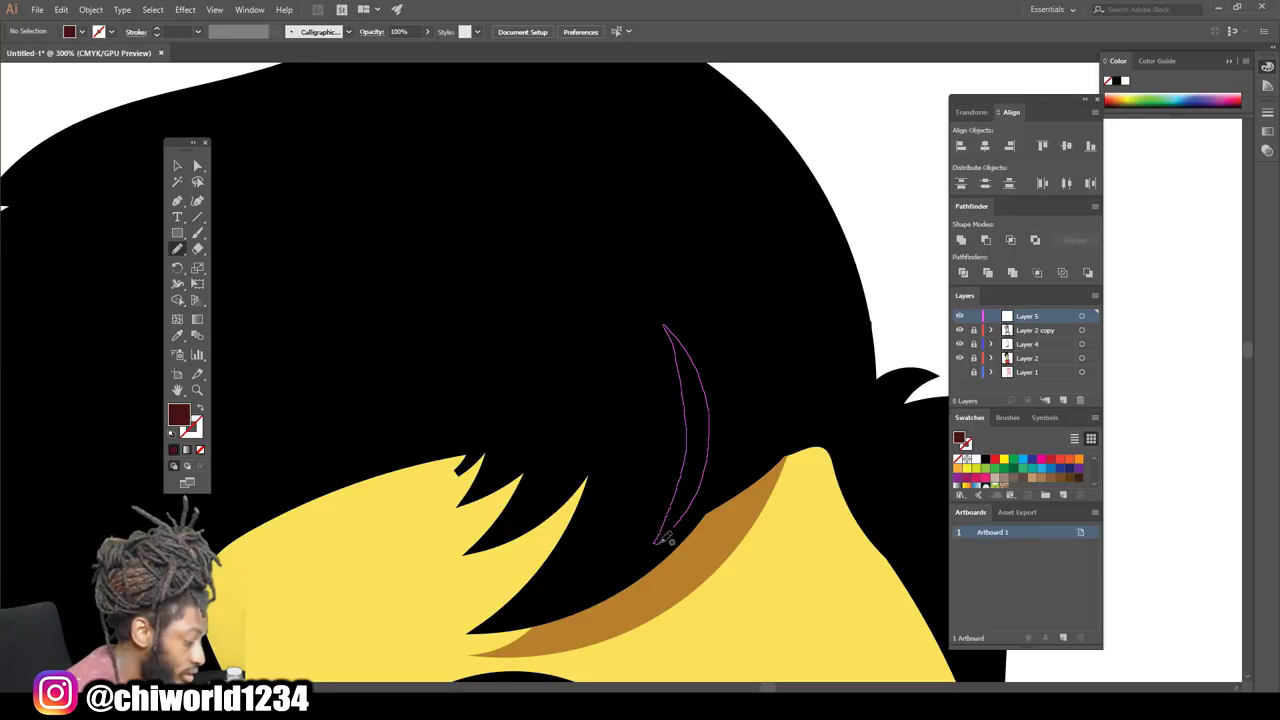
drag(662, 541, 656, 543)
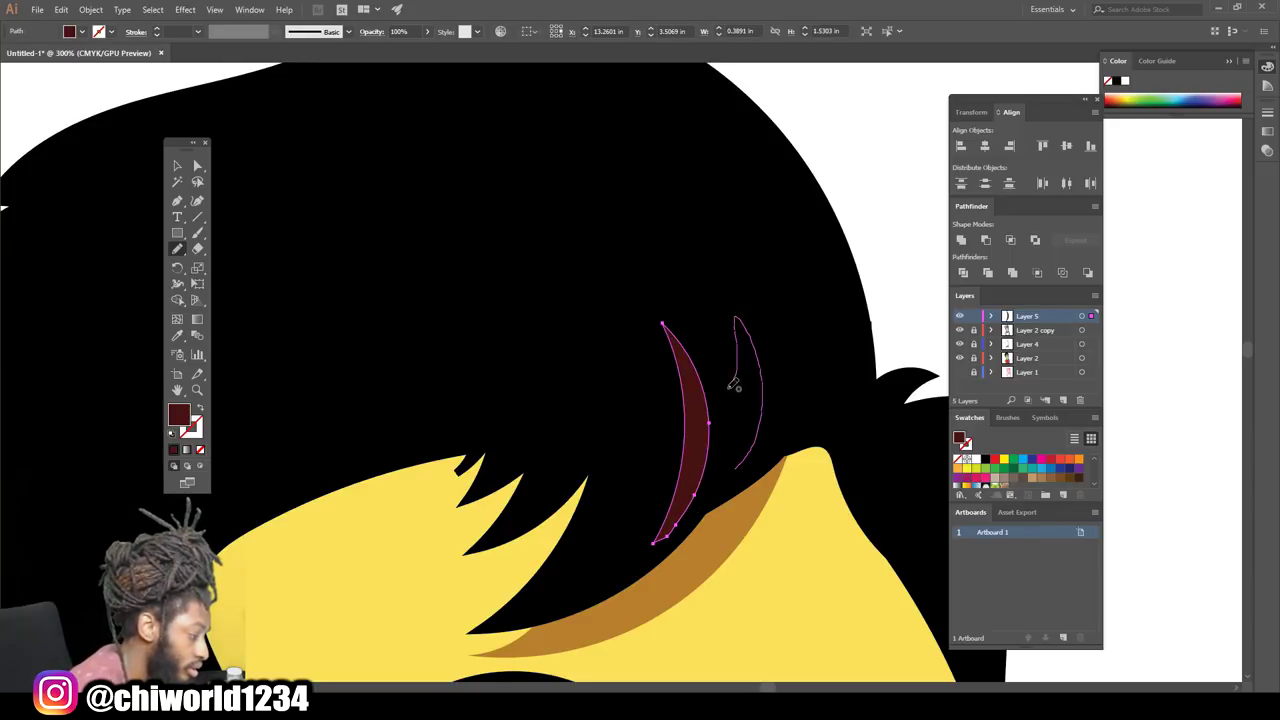
drag(728, 483, 716, 487)
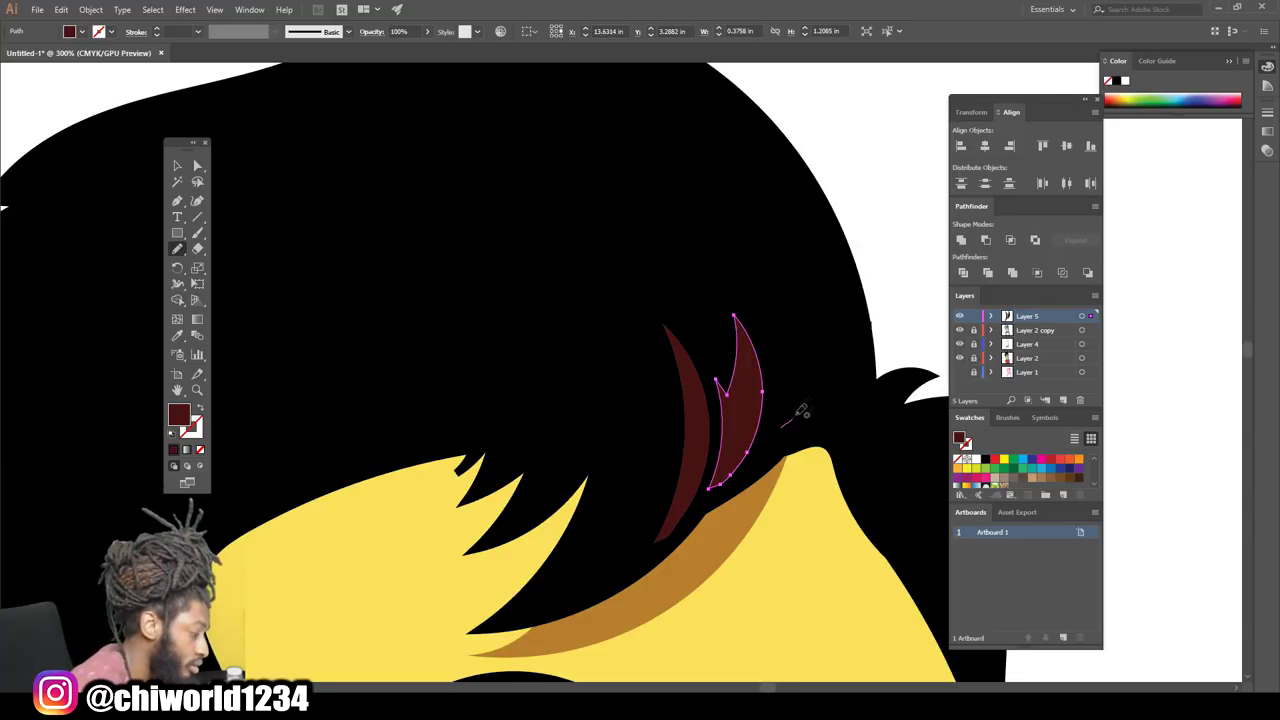
mouse_move(778, 305)
mouse_down()
mouse_move(790, 391)
mouse_move(771, 436)
mouse_up()
drag(834, 350, 830, 370)
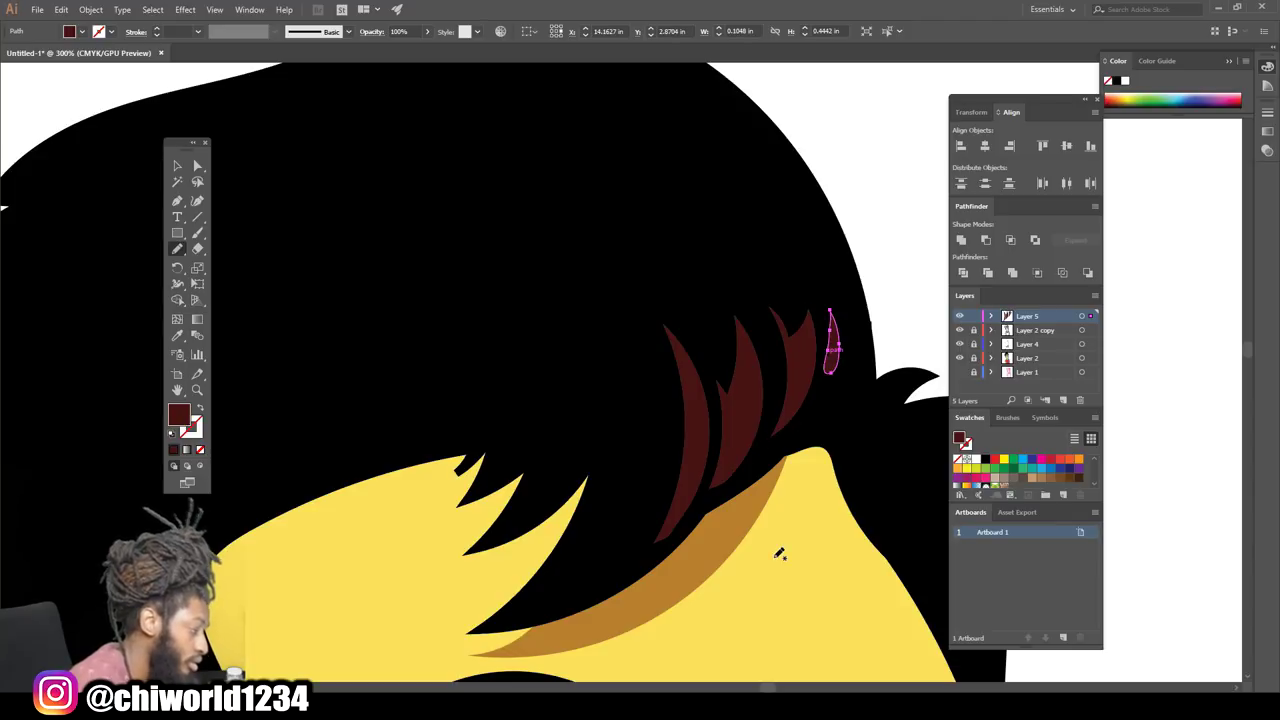
ctrl+click(899, 265)
- Draw a long reddish-brown strand along the fringe's pointed tip and a small one beside it, and deselect them
key(ctrl+minus)
key(ctrl+minus)
key(ctrl+minus)
key(ctrl+minus)
key(ctrl+minus)
key(ctrl+minus)
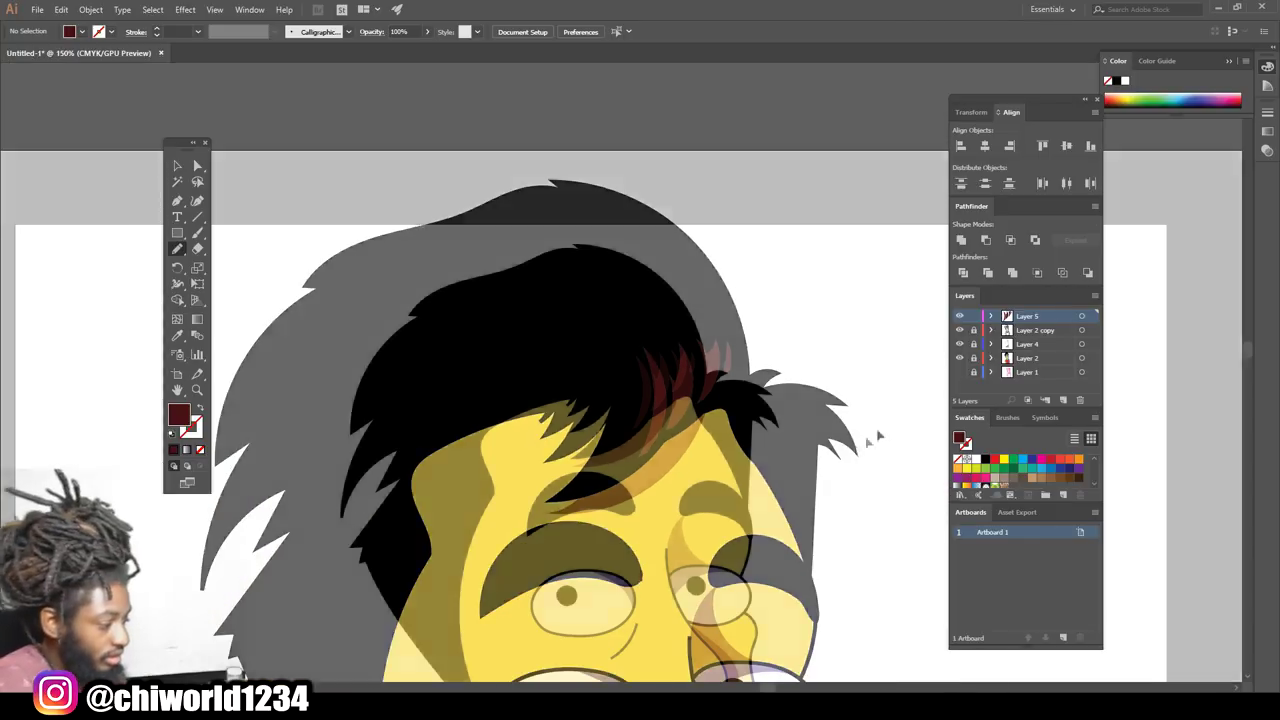
key(ctrl+plus)
key(ctrl+plus)
key(ctrl+plus)
key(ctrl+plus)
key(ctrl+plus)
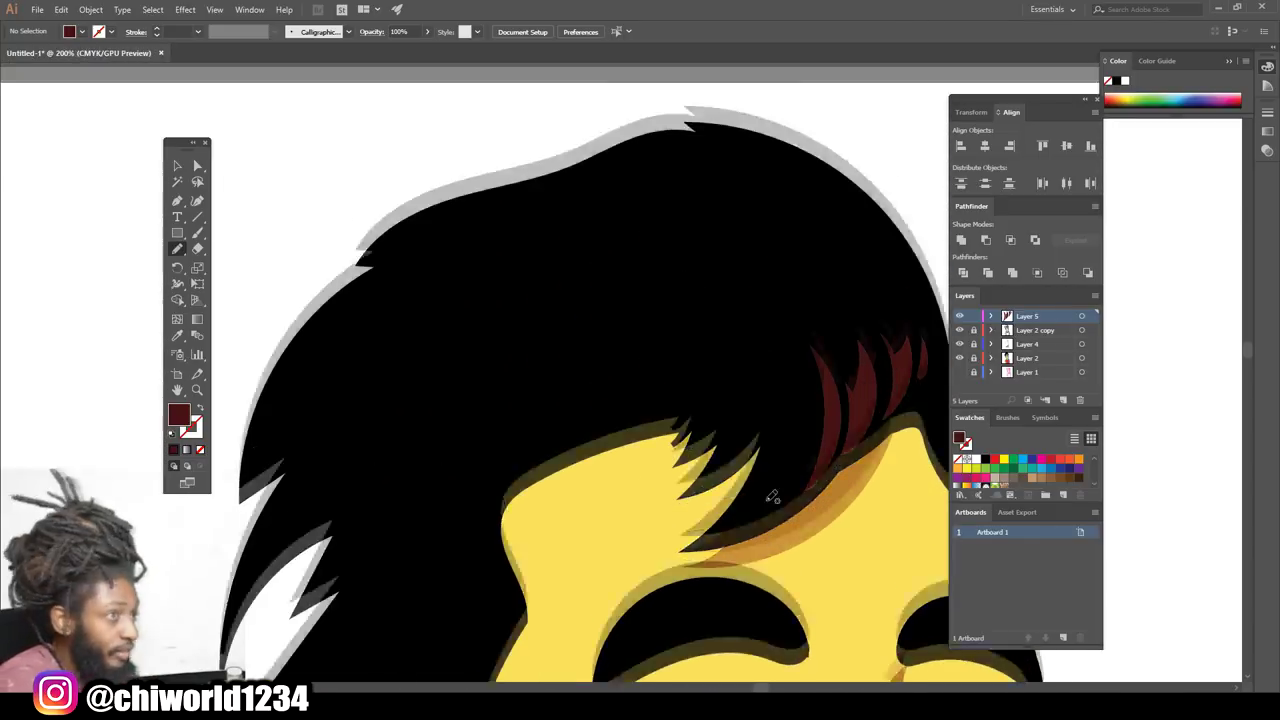
mouse_move(802, 350)
mouse_down()
mouse_move(745, 481)
mouse_move(715, 492)
mouse_up()
drag(743, 391, 731, 409)
key(ctrl+shift+a)
scroll(486, 357, up, 2)
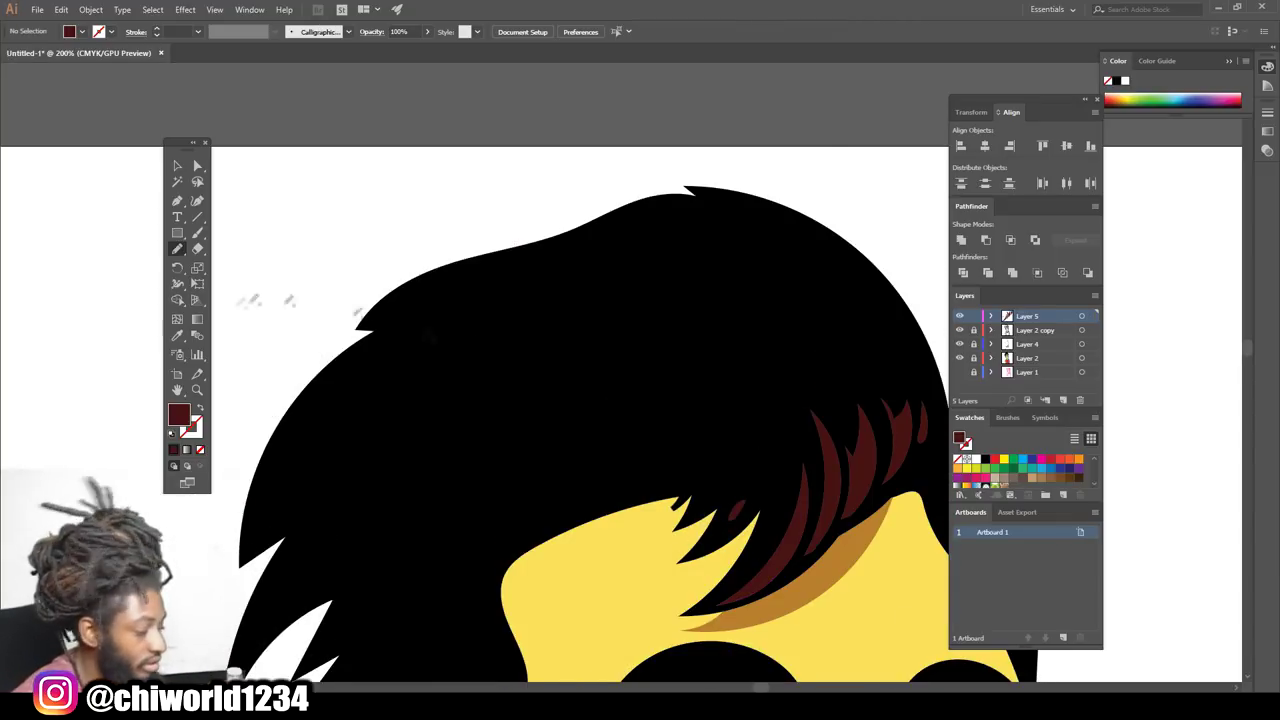
- Set the fill to the dark blue #041B56
double_click(184, 414)
click(486, 378)
click(457, 434)
click(488, 387)
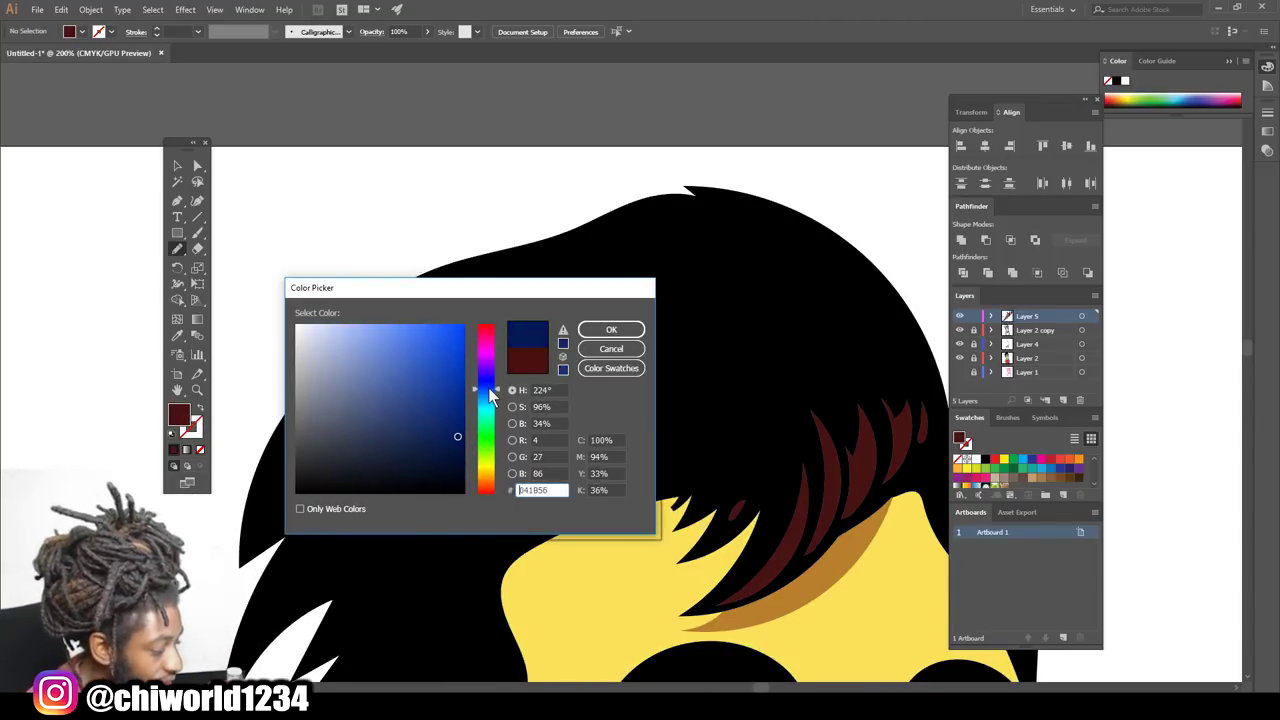
click(600, 329)
- Draw several forked dark blue highlight strands with the Pencil tool across the crown of the hair, and deselect them
mouse_move(713, 261)
mouse_down()
mouse_move(829, 343)
mouse_move(694, 280)
mouse_up()
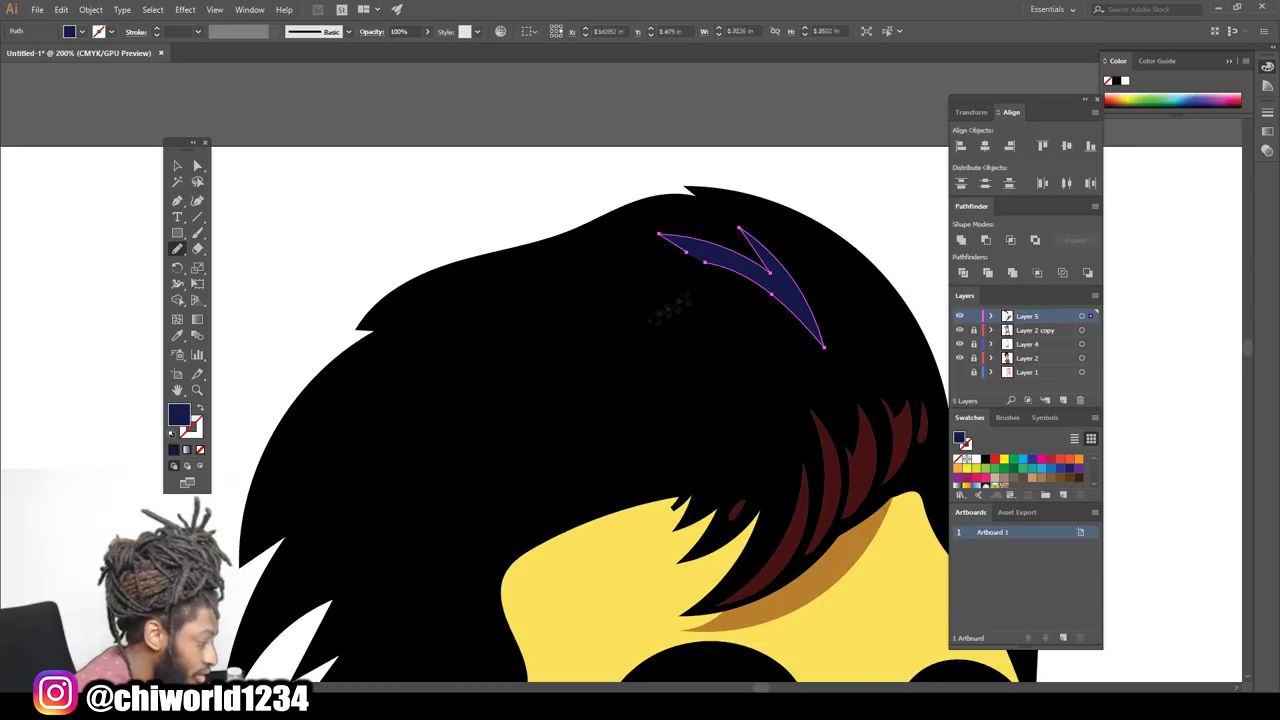
mouse_move(738, 345)
mouse_down()
mouse_move(697, 326)
mouse_move(736, 348)
mouse_up()
mouse_move(604, 284)
mouse_down()
mouse_move(665, 372)
mouse_move(630, 300)
mouse_up()
drag(637, 231, 713, 289)
ctrl+click(540, 214)
- Select the blue highlights on the crown, darken their fill to RGB 1, 14, 43, and deselect them
key(ctrl+minus)
key(ctrl+minus)
key(ctrl+minus)
scroll(780, 477, down, 3)
scroll(800, 480, left, 4)
key(ctrl+minus)
key(ctrl+minus)
scroll(885, 491, down, 3)
key(ctrl+plus)
key(ctrl+plus)
key(v)
click(729, 280)
double_click(179, 414)
click(461, 462)
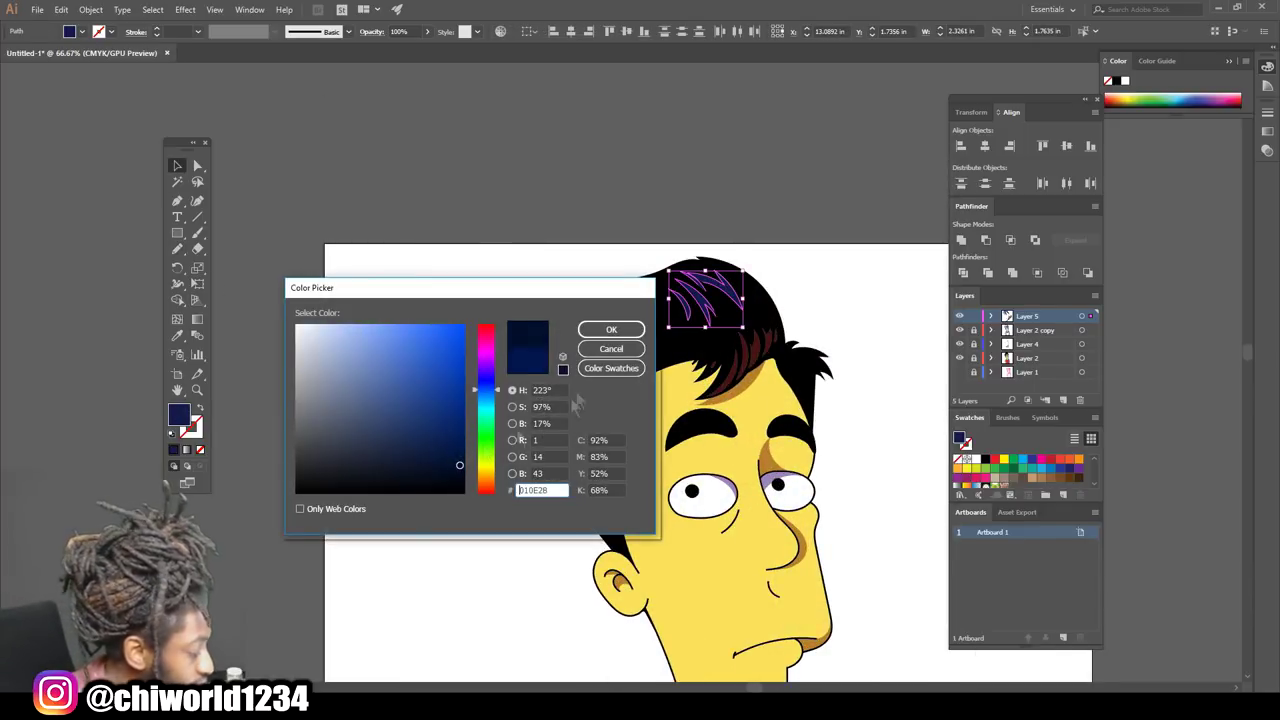
click(611, 329)
click(643, 220)
- Add a new layer and place it between Layer 2 copy and Layer 4
scroll(847, 532, down, 4)
scroll(835, 528, down, 4)
key(ctrl+minus)
key(ctrl+minus)
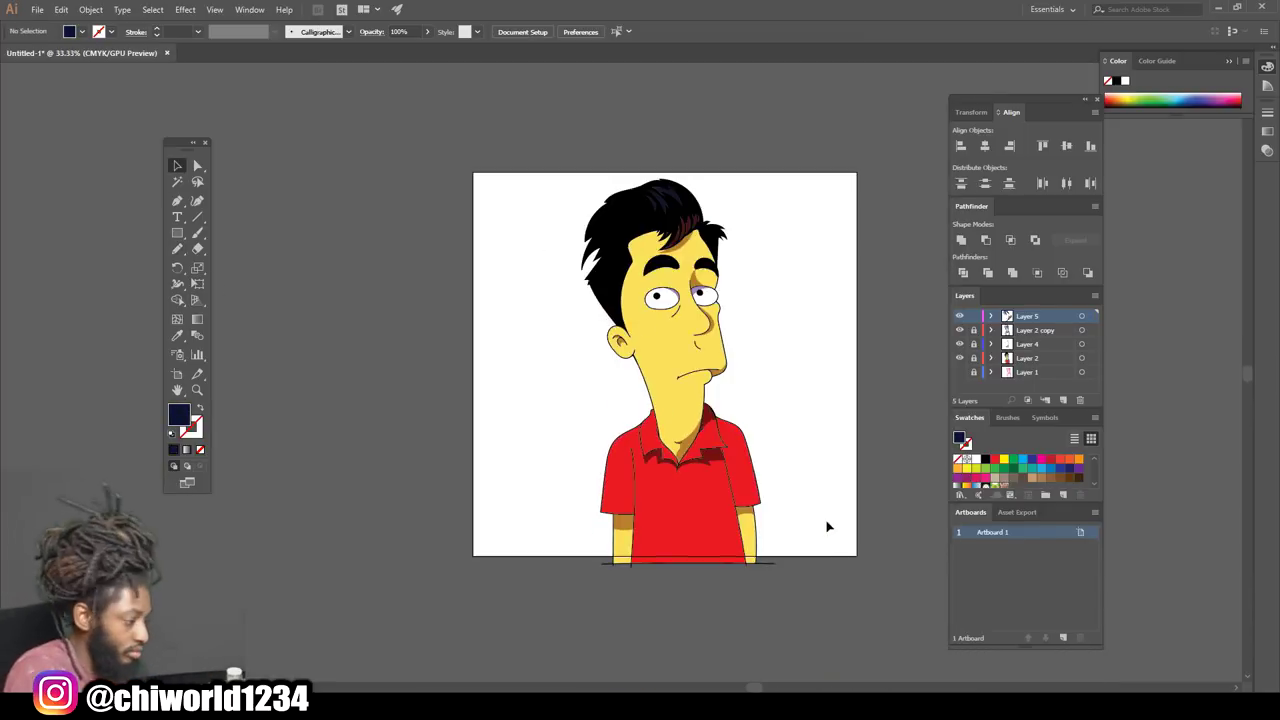
key(ctrl+plus)
key(ctrl+plus)
key(ctrl+plus)
scroll(829, 526, right, 4)
scroll(833, 525, up, 4)
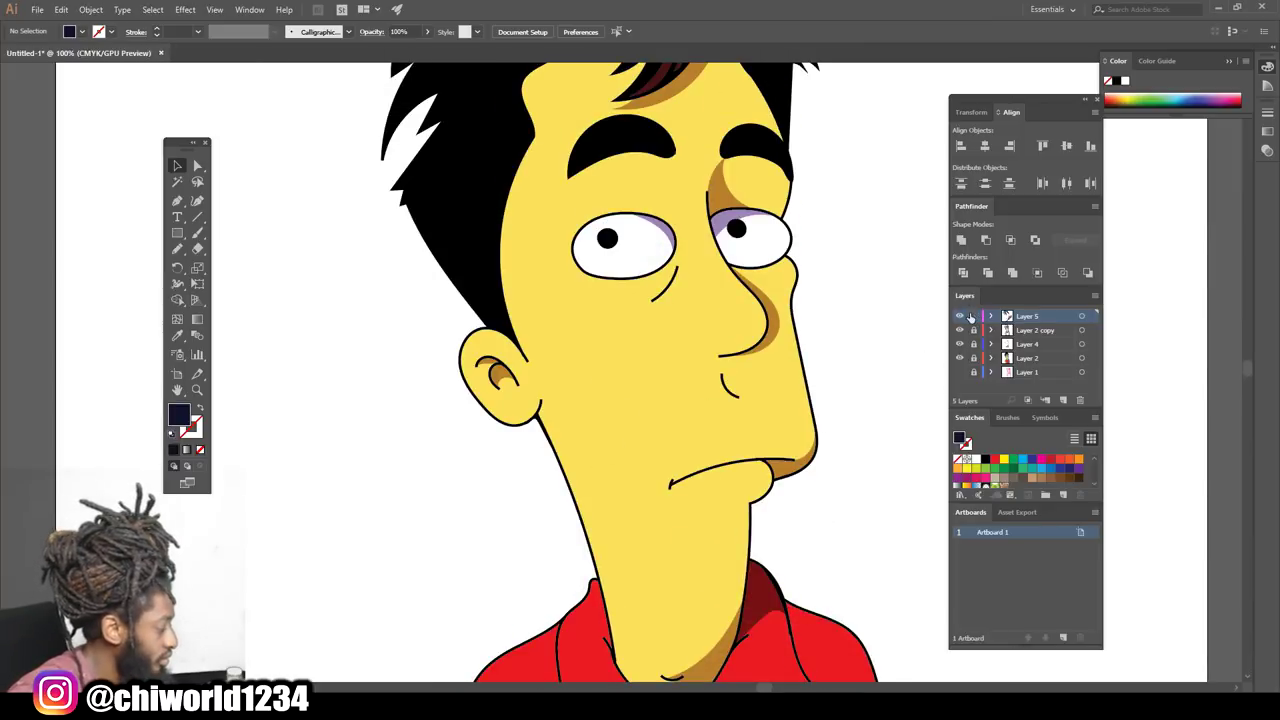
click(1064, 401)
drag(1034, 317, 1033, 358)
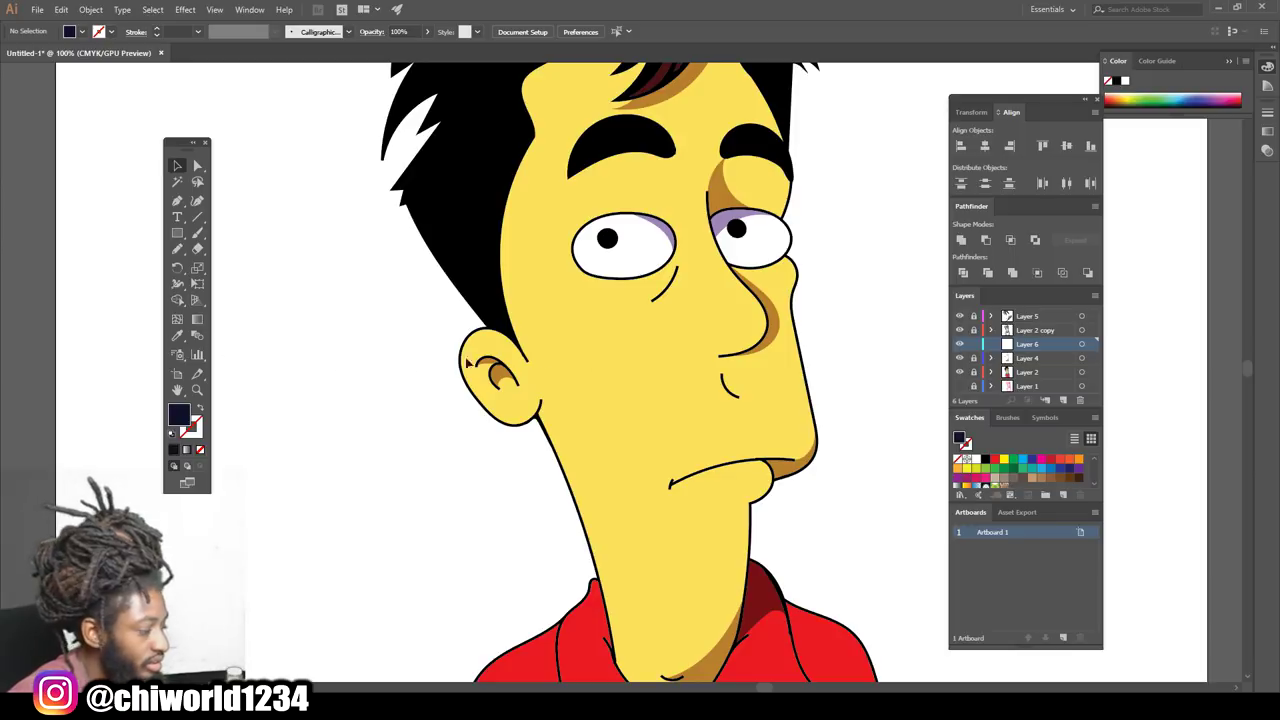
- Set the fill to pink #FF71DA and draw Pencil highlights on the nose, the far cheek and the lower lip
double_click(179, 414)
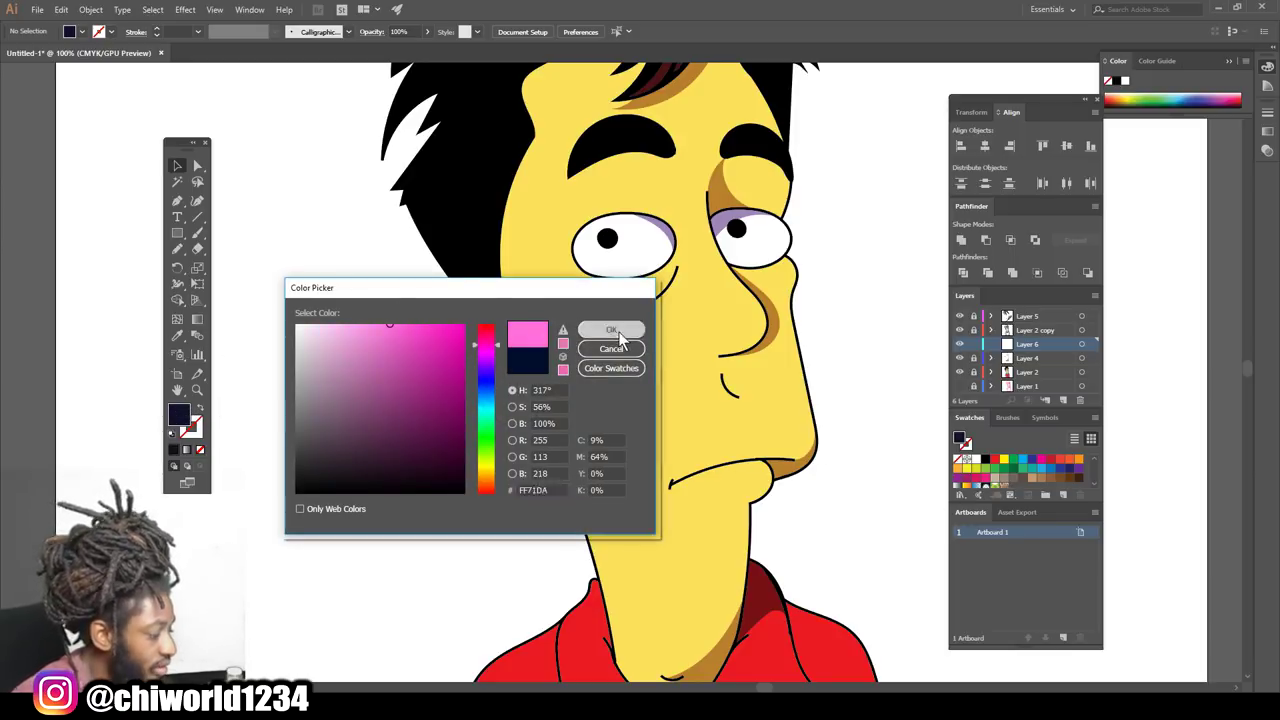
click(611, 330)
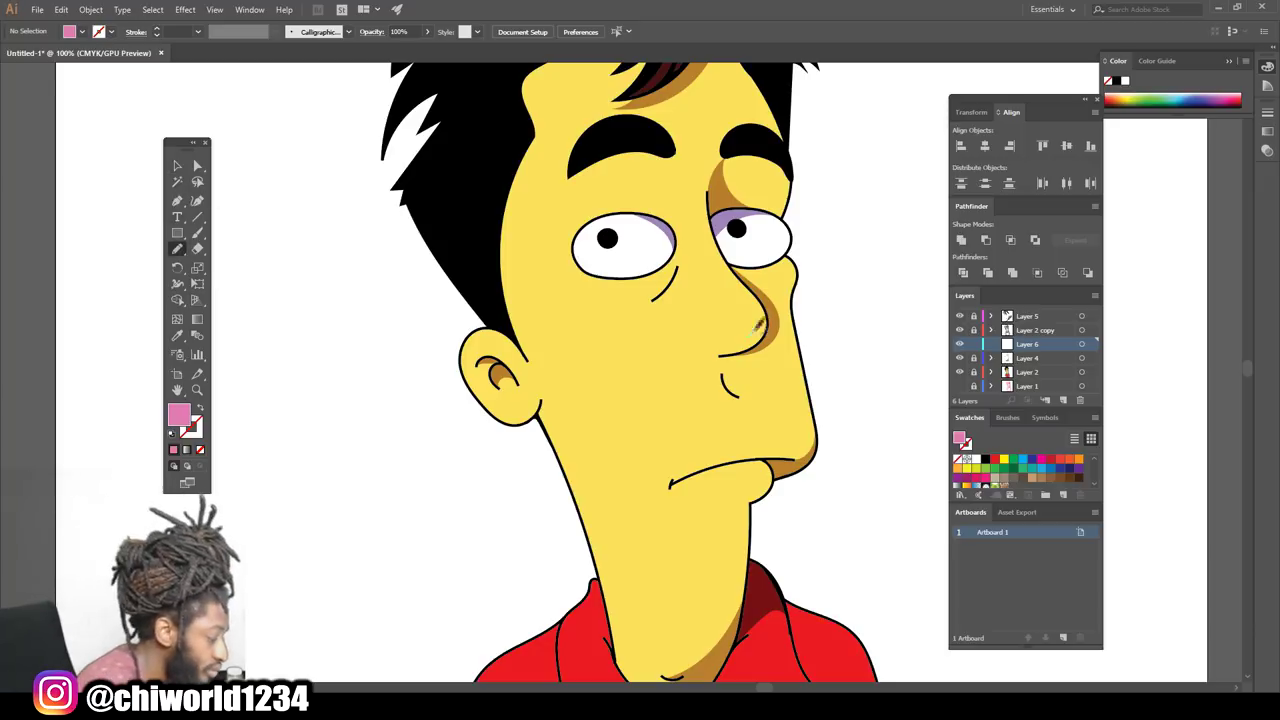
drag(733, 287, 730, 280)
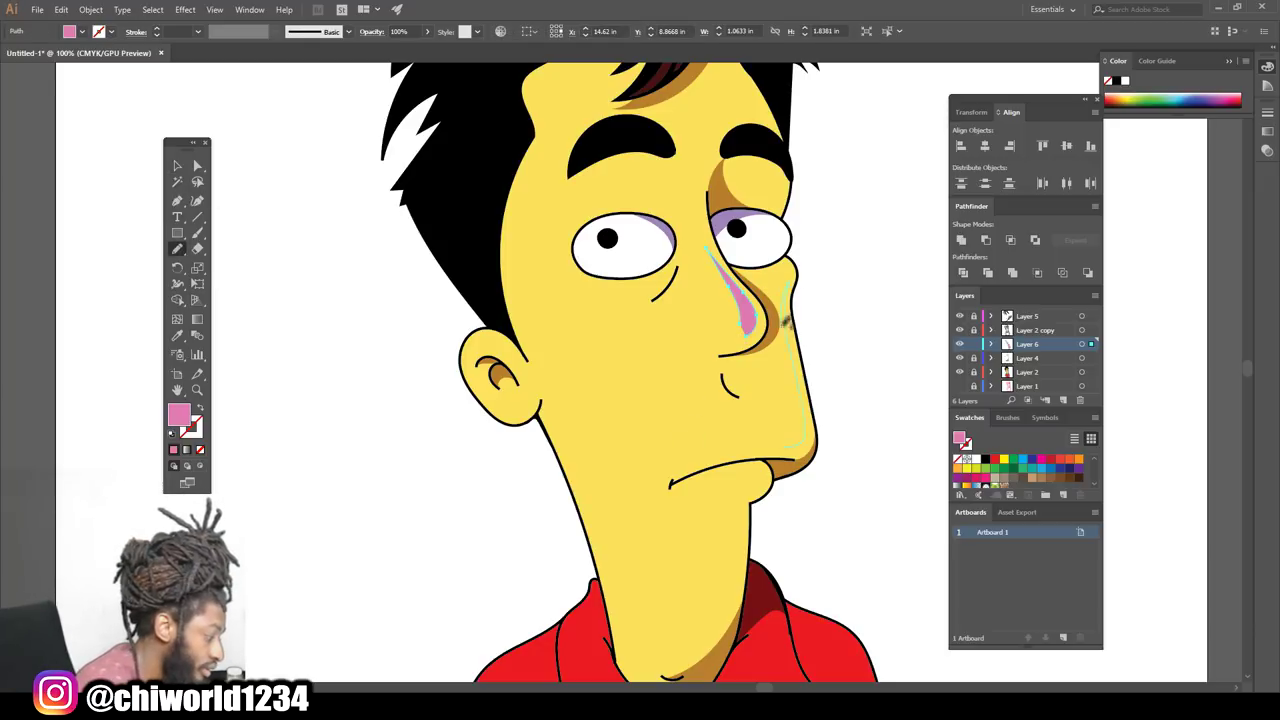
drag(766, 392, 767, 392)
drag(744, 491, 760, 468)
- Draw pink highlights with the Pencil tool on the far eyelid, the forehead edge and the neck, and deselect them
scroll(760, 468, up, 2)
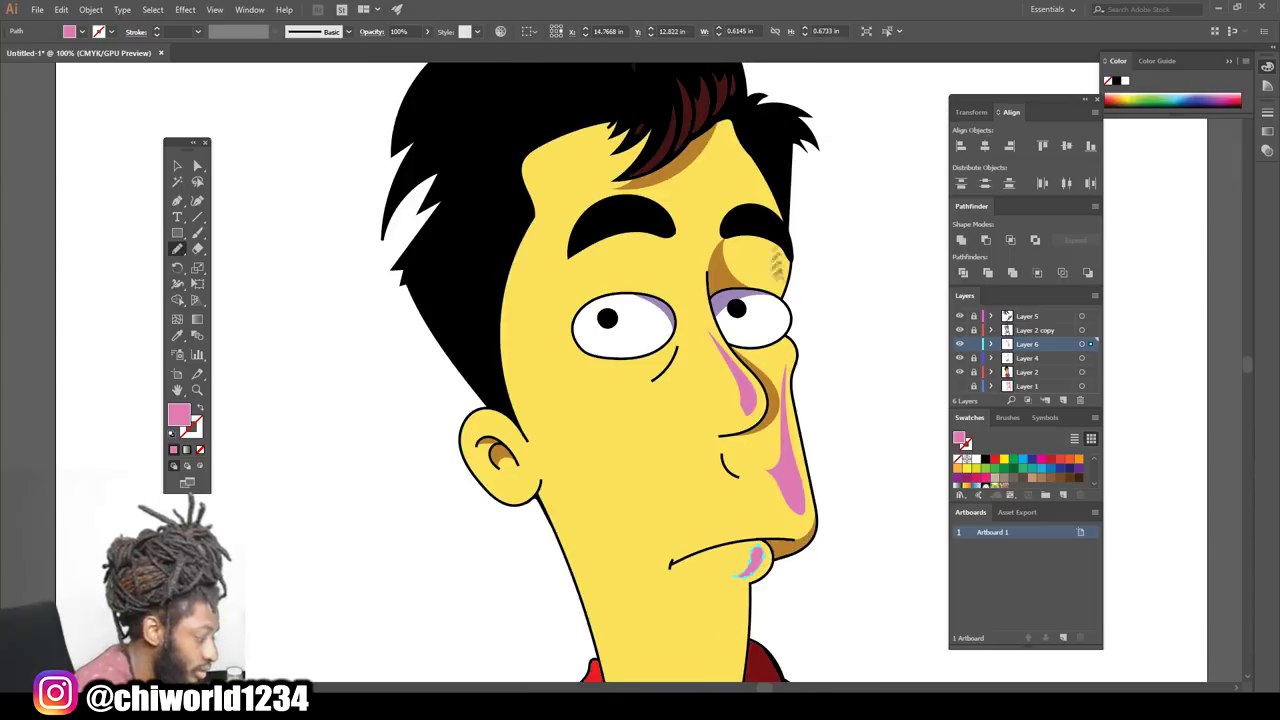
mouse_move(774, 289)
mouse_down()
mouse_move(771, 240)
mouse_move(773, 289)
mouse_up()
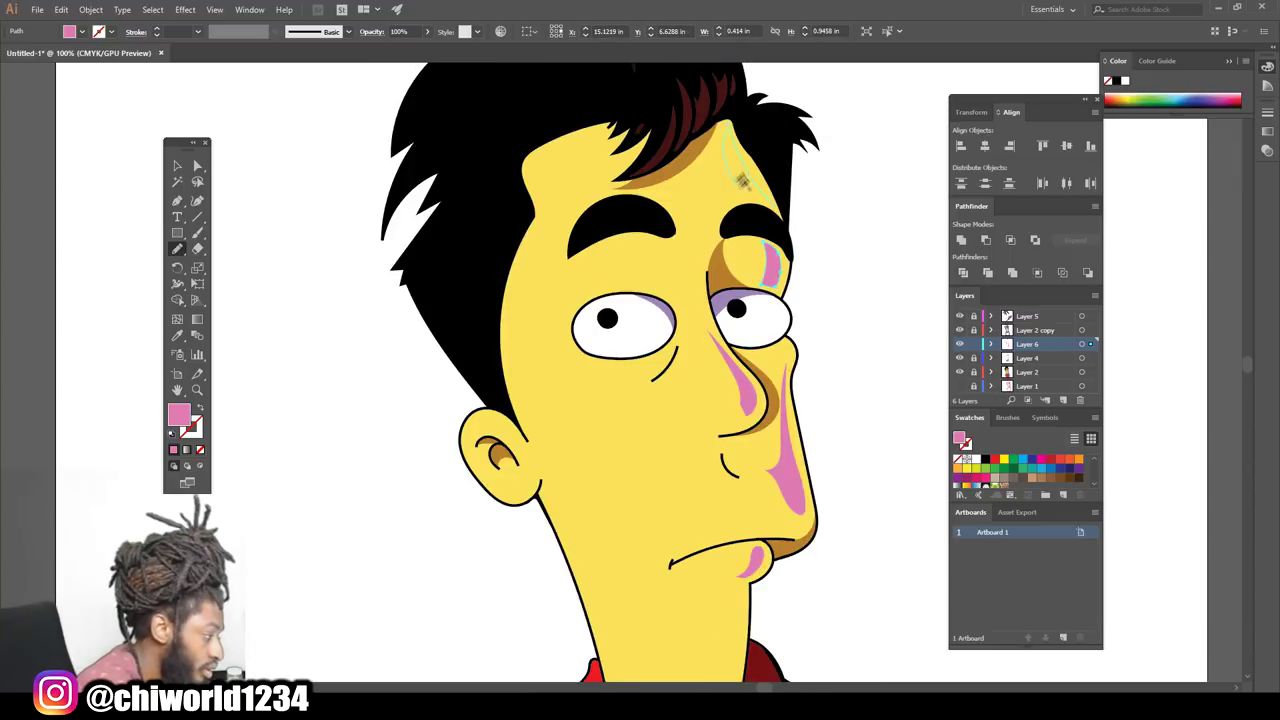
scroll(850, 380, down, 4)
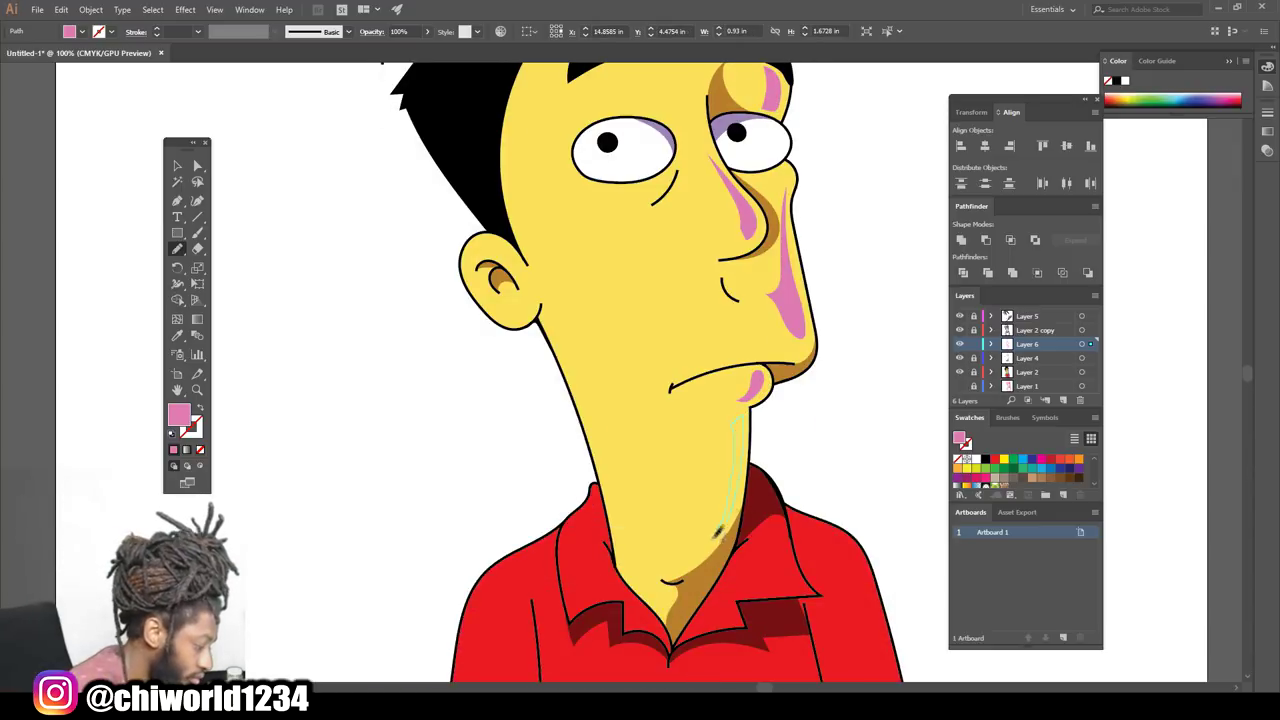
drag(723, 524, 704, 556)
ctrl+click(868, 437)
- Draw a narrow pink highlight about 0.47 by 2.06 in with the Pencil tool on the far forearm
key(ctrl+minus)
scroll(815, 458, down, 2)
scroll(815, 458, down, 2)
drag(779, 516, 781, 520)
scroll(634, 531, up, 5)
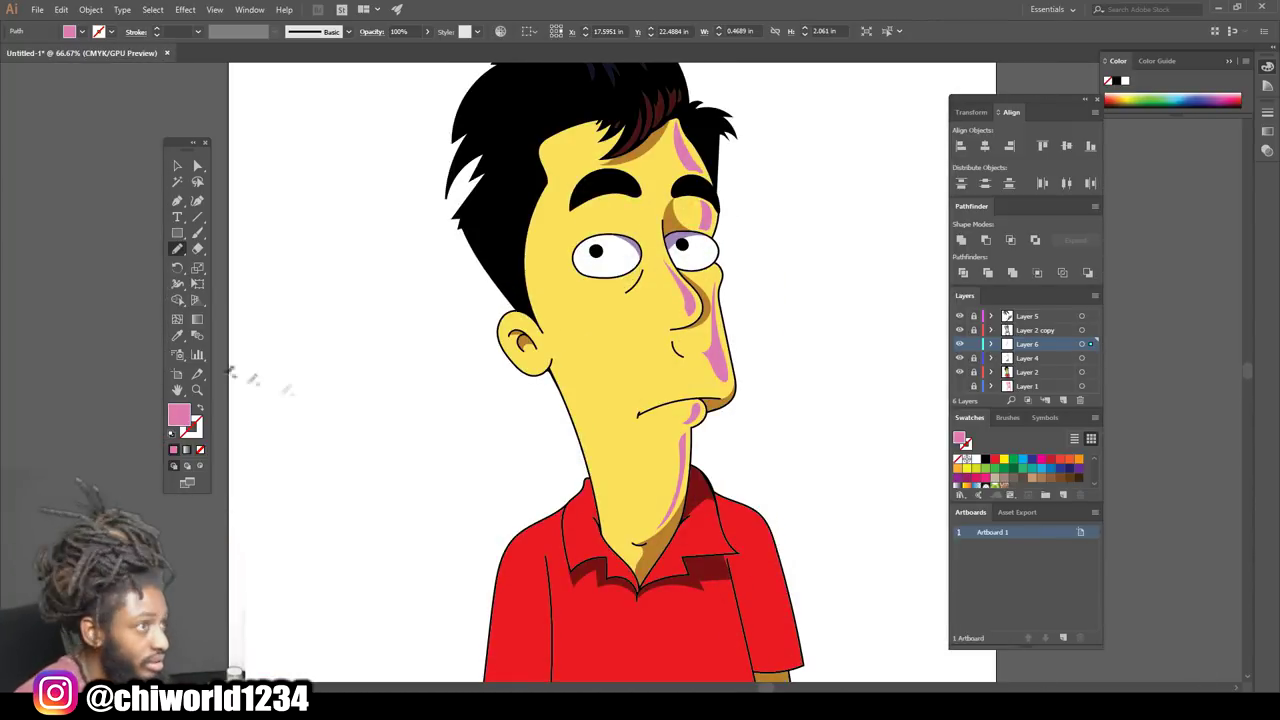
- Set the fill to salmon pink and draw a Pencil highlight about 4.33 by 12.46 in along the near face edge, ear and neck
double_click(178, 414)
click(487, 335)
click(606, 330)
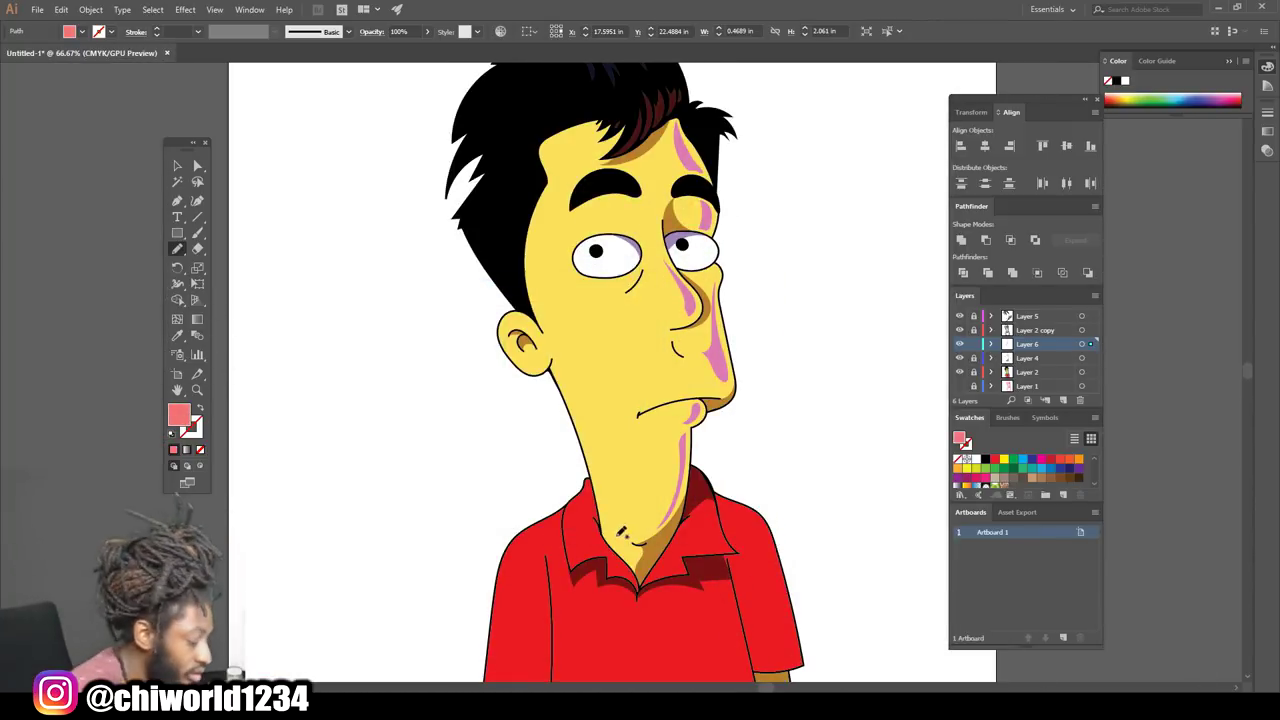
drag(636, 520, 612, 428)
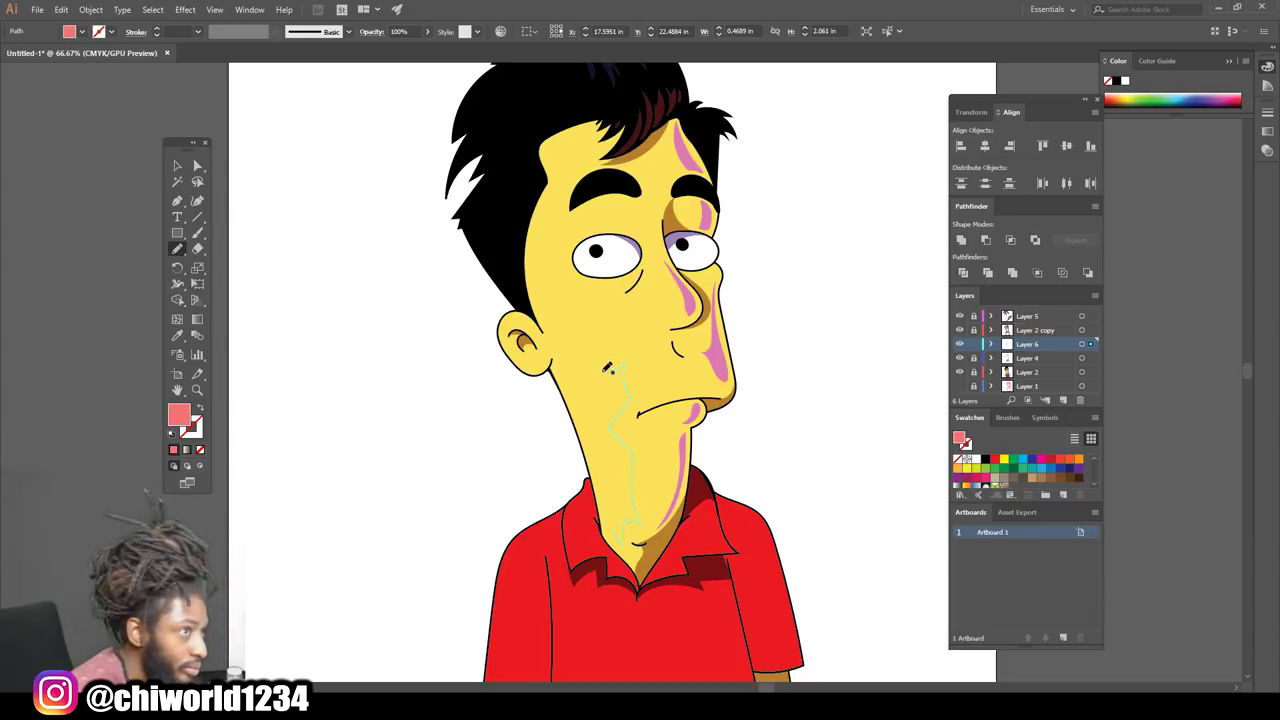
mouse_move(548, 148)
mouse_down()
mouse_move(545, 297)
mouse_move(557, 337)
mouse_move(513, 340)
mouse_move(562, 355)
mouse_move(616, 544)
mouse_up()
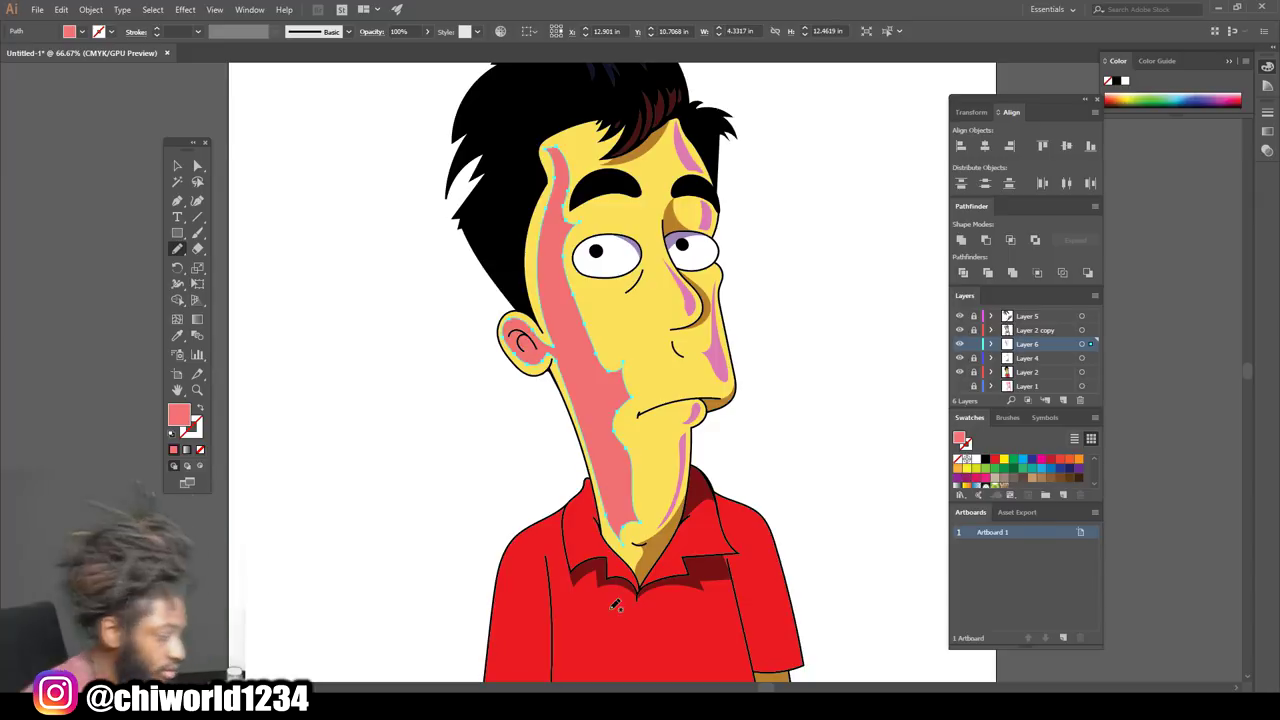
ctrl+click(819, 547)
- Select all the skin highlights and lower their opacity to 41%
key(ctrl+minus)
key(ctrl+minus)
scroll(718, 508, up, 1)
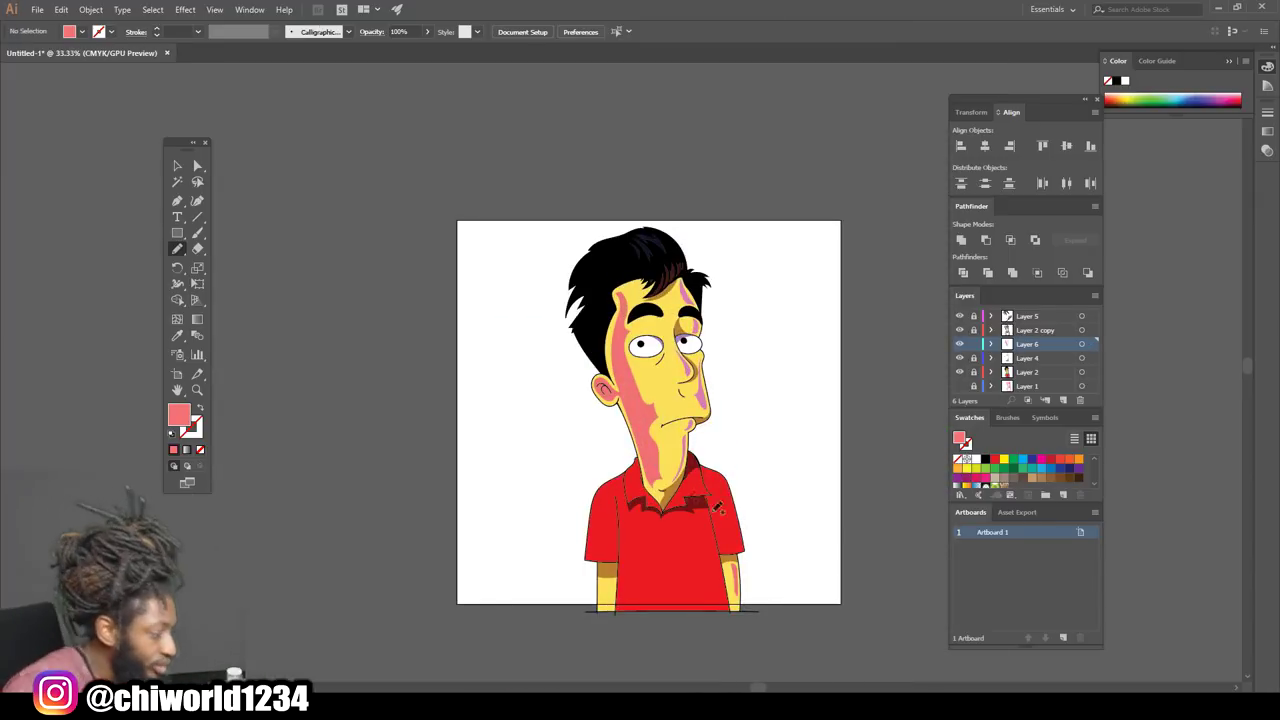
click(177, 165)
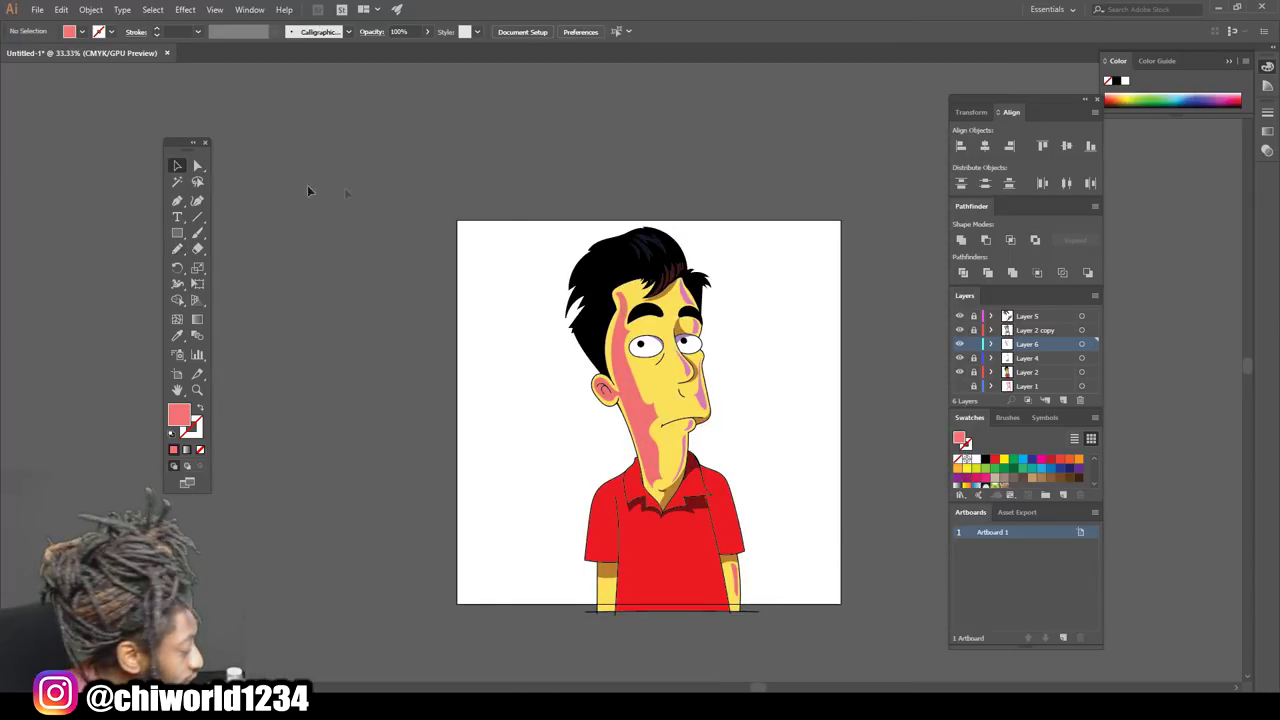
drag(511, 229, 855, 615)
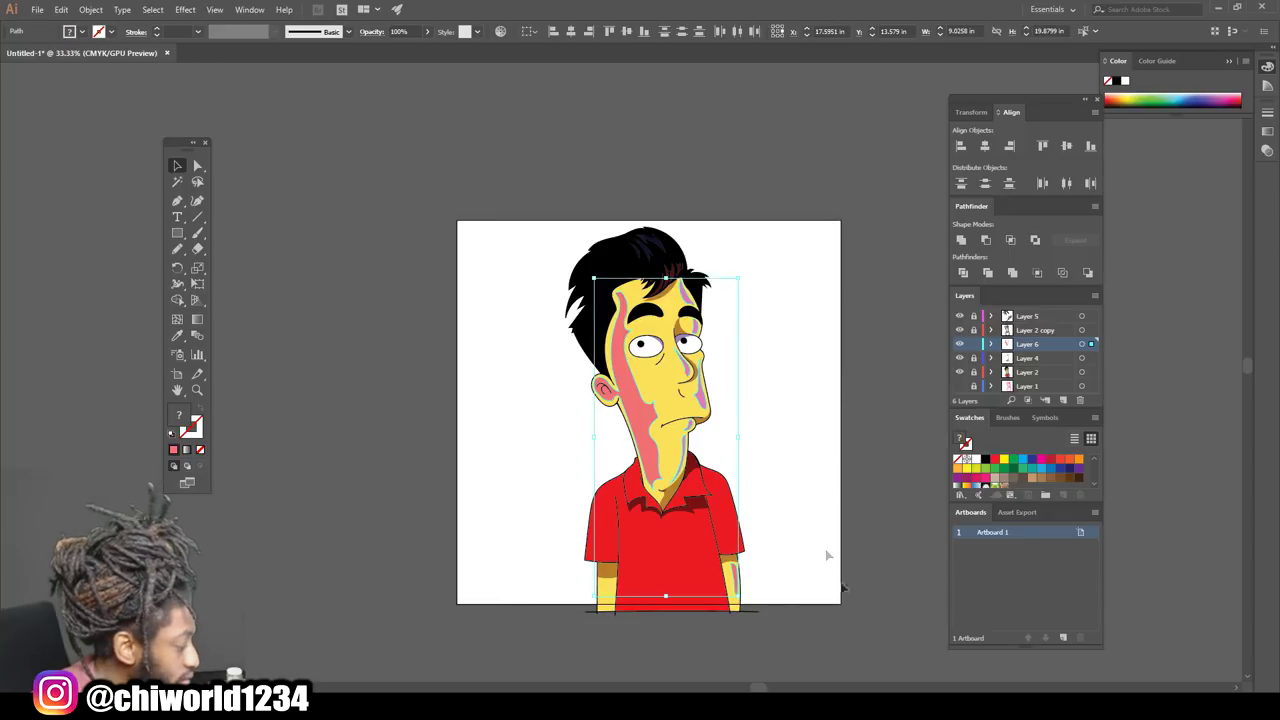
click(426, 31)
drag(430, 48, 396, 51)
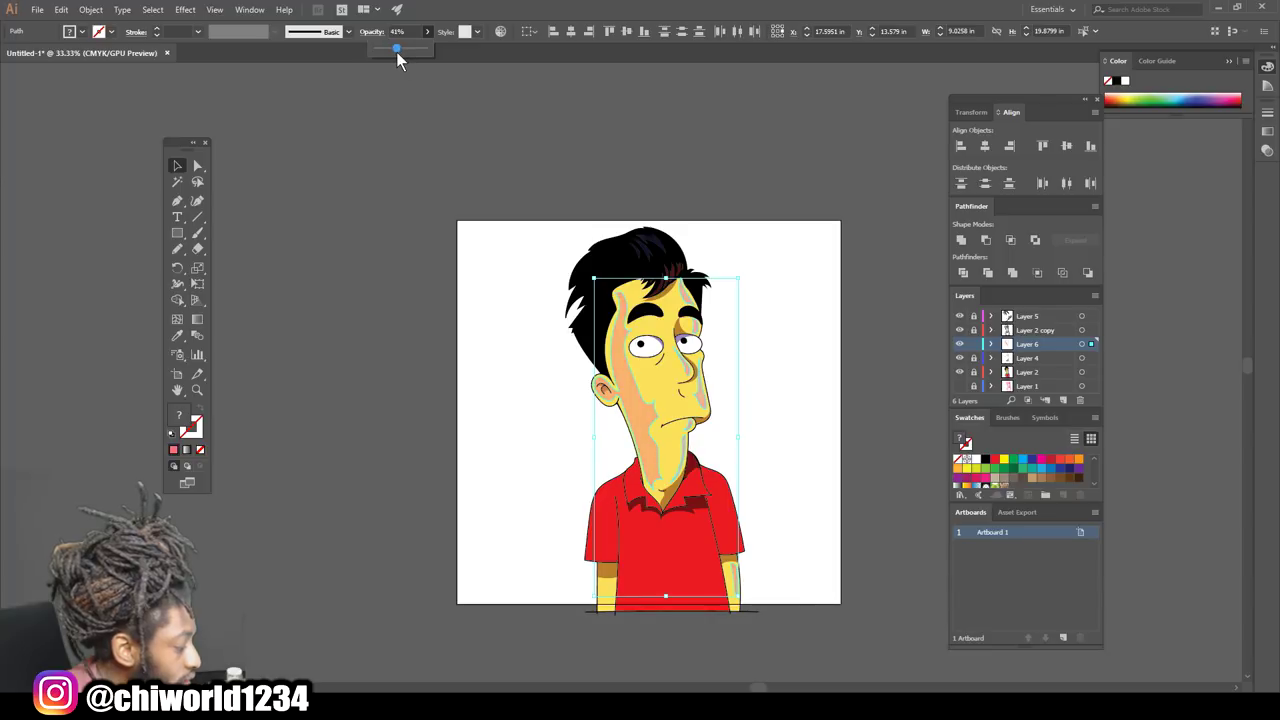
click(506, 175)
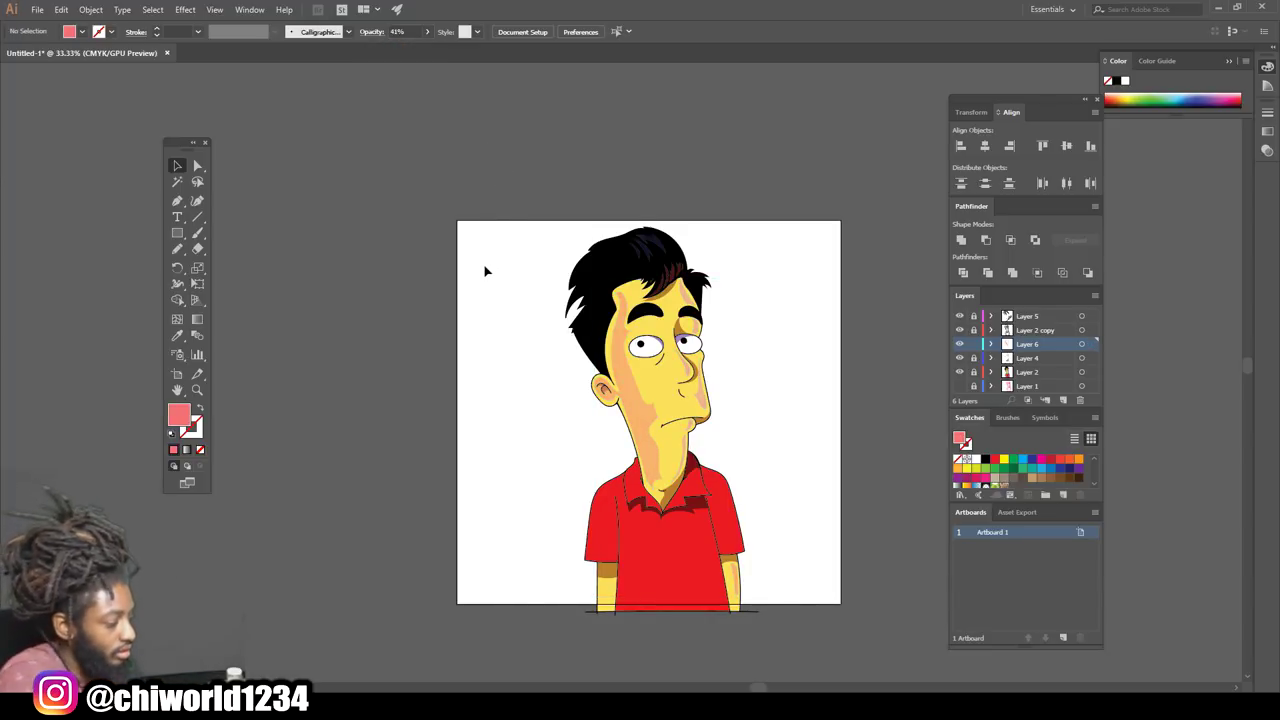
- Select all the skin highlights, set their opacity to 30% and deselect them
key(ctrl+minus)
key(ctrl+equal)
key(ctrl+equal)
key(ctrl+equal)
key(ctrl+equal)
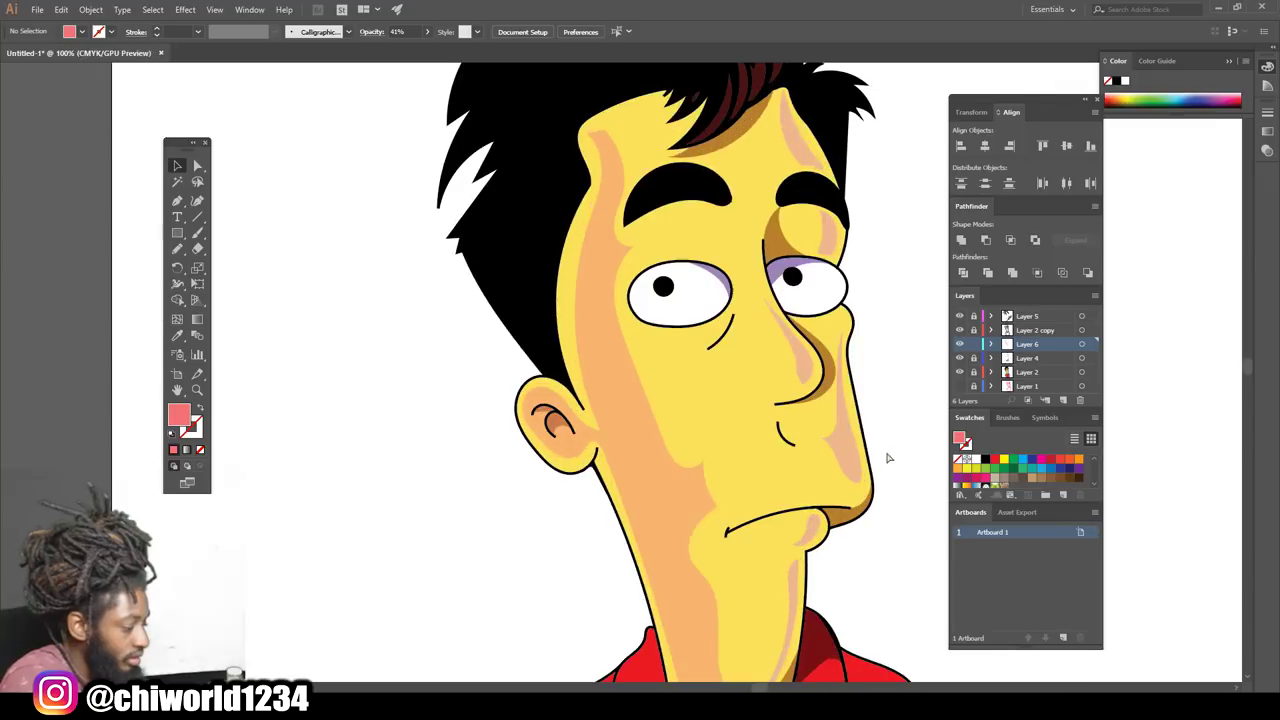
scroll(889, 456, right, 2)
key(ctrl+minus)
key(ctrl+minus)
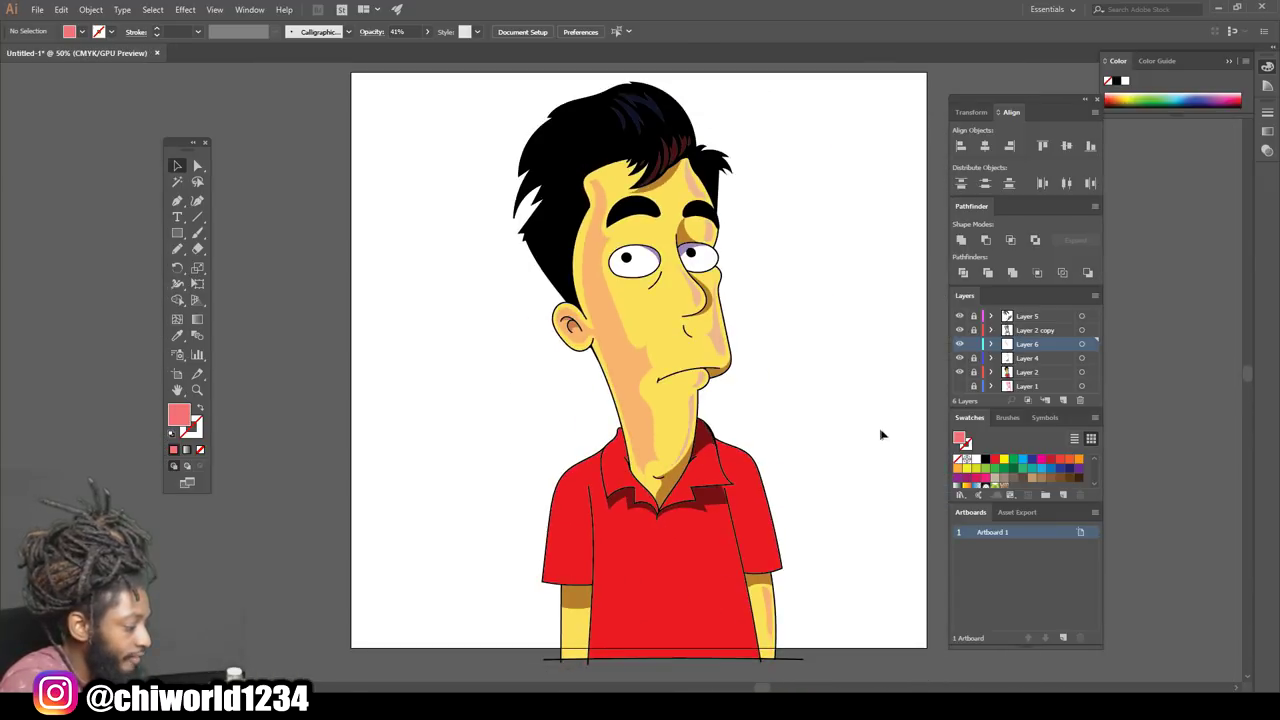
scroll(446, 277, up, 2)
drag(427, 170, 828, 580)
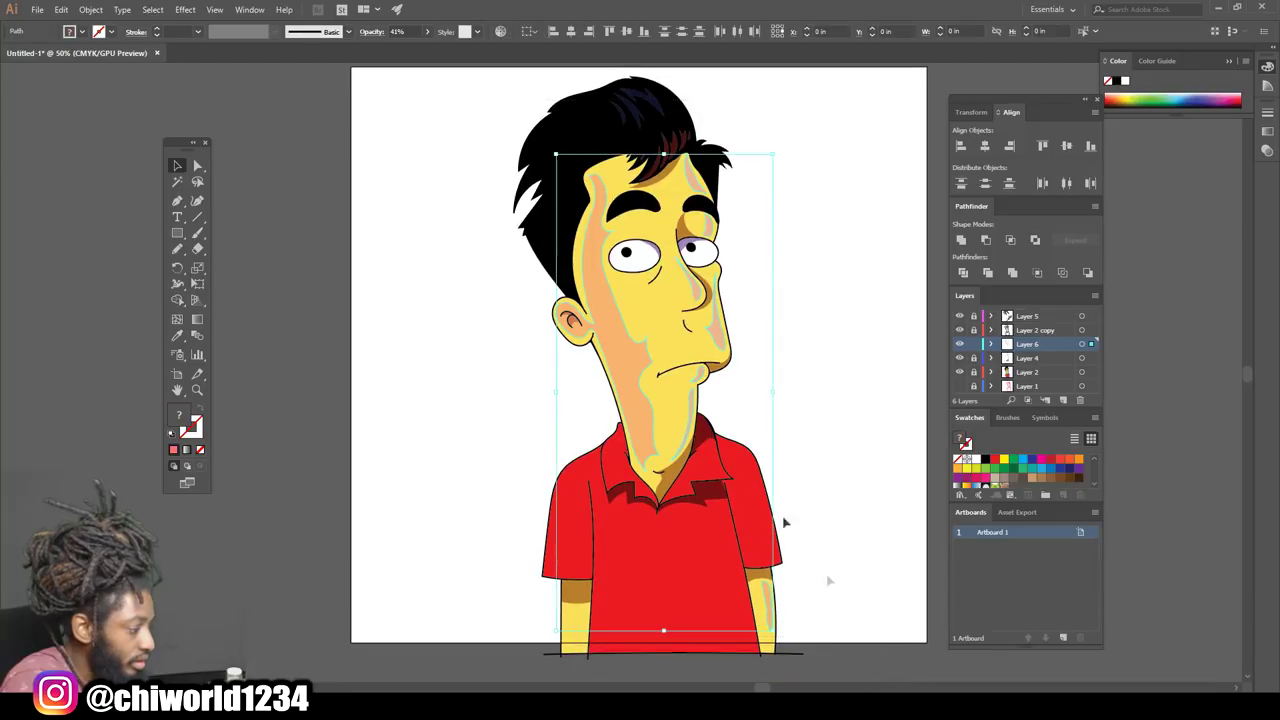
click(426, 31)
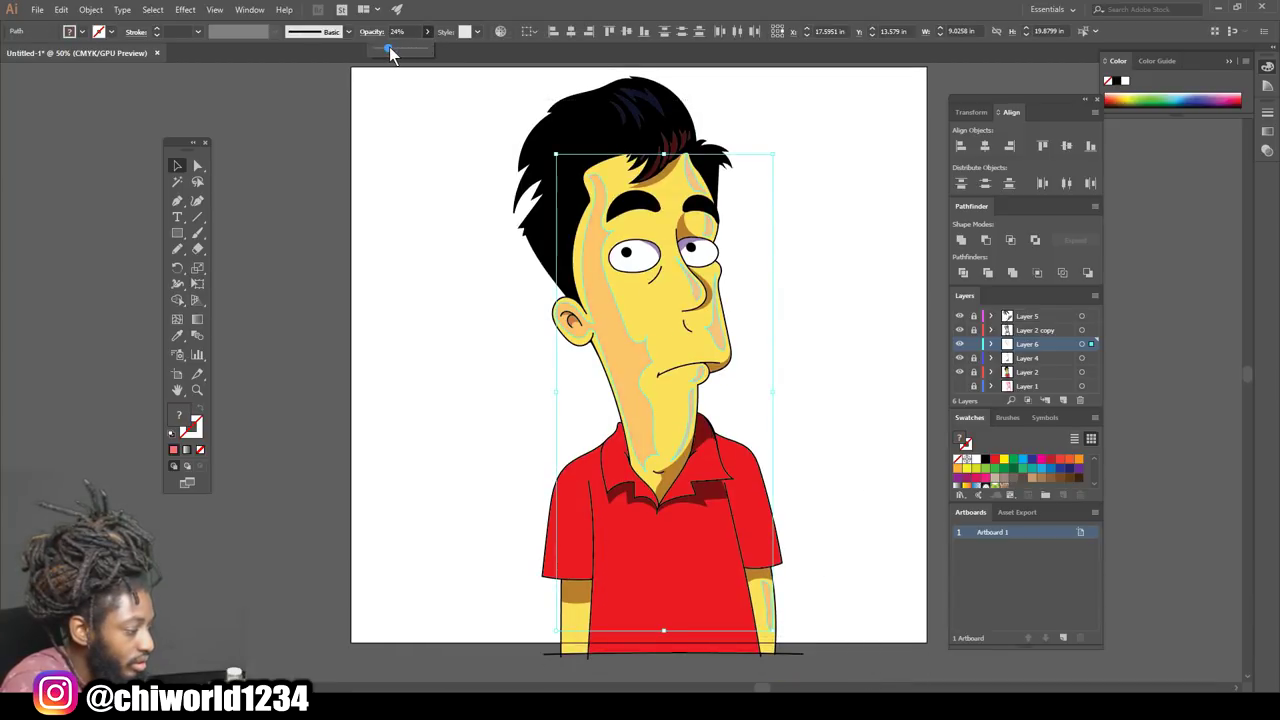
click(455, 205)
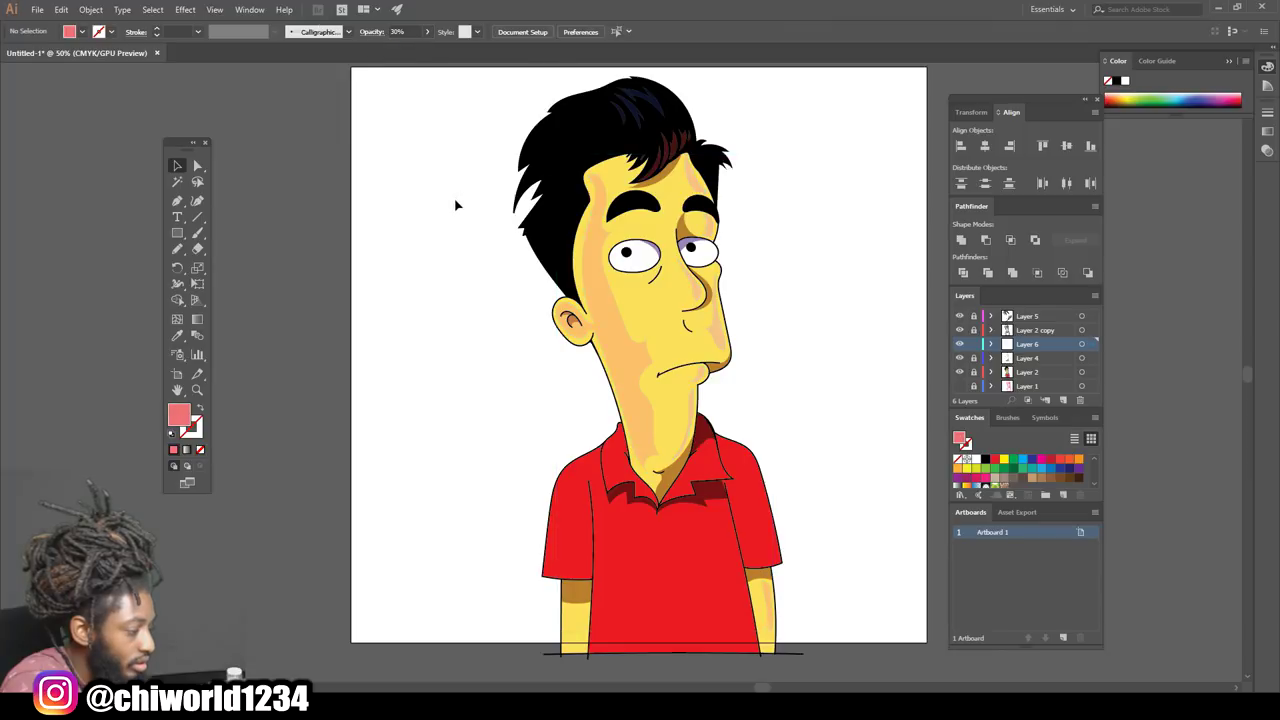
- Add a new layer directly above Layer 6 and set the fill colour to white #FFFFFF
key(ctrl+equal)
key(ctrl+equal)
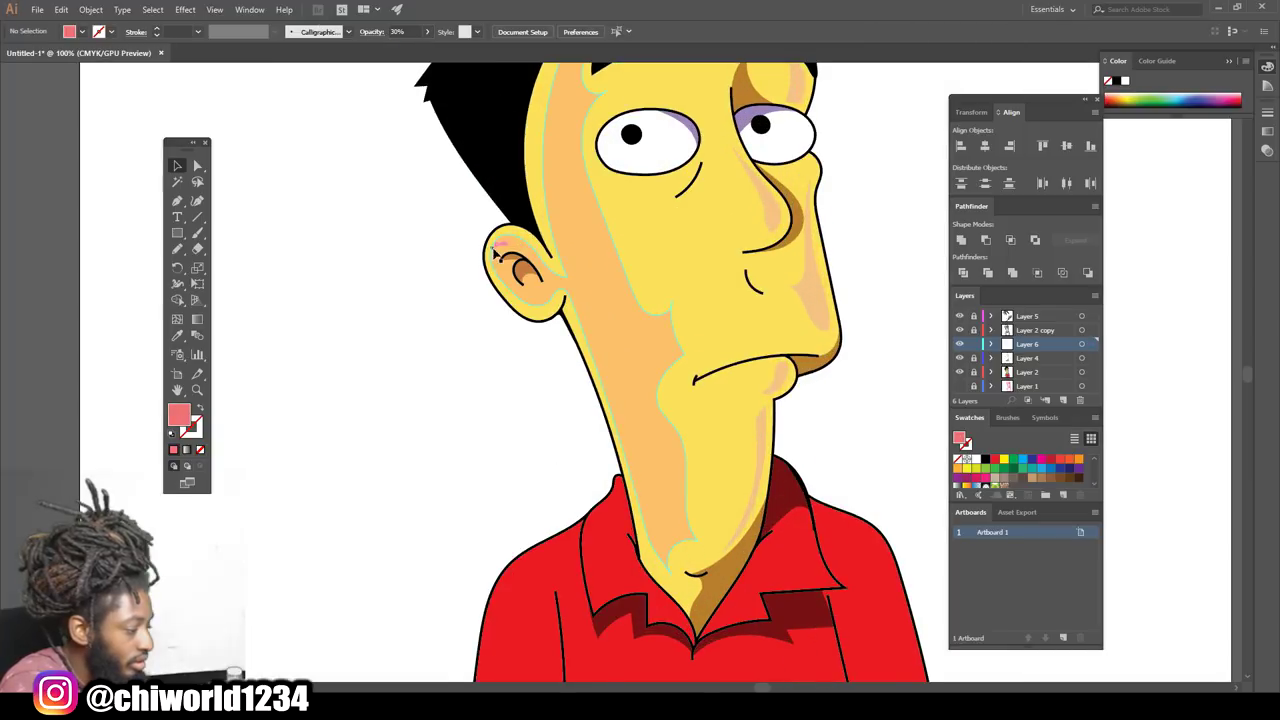
scroll(418, 328, up, 2)
scroll(415, 330, up, 2)
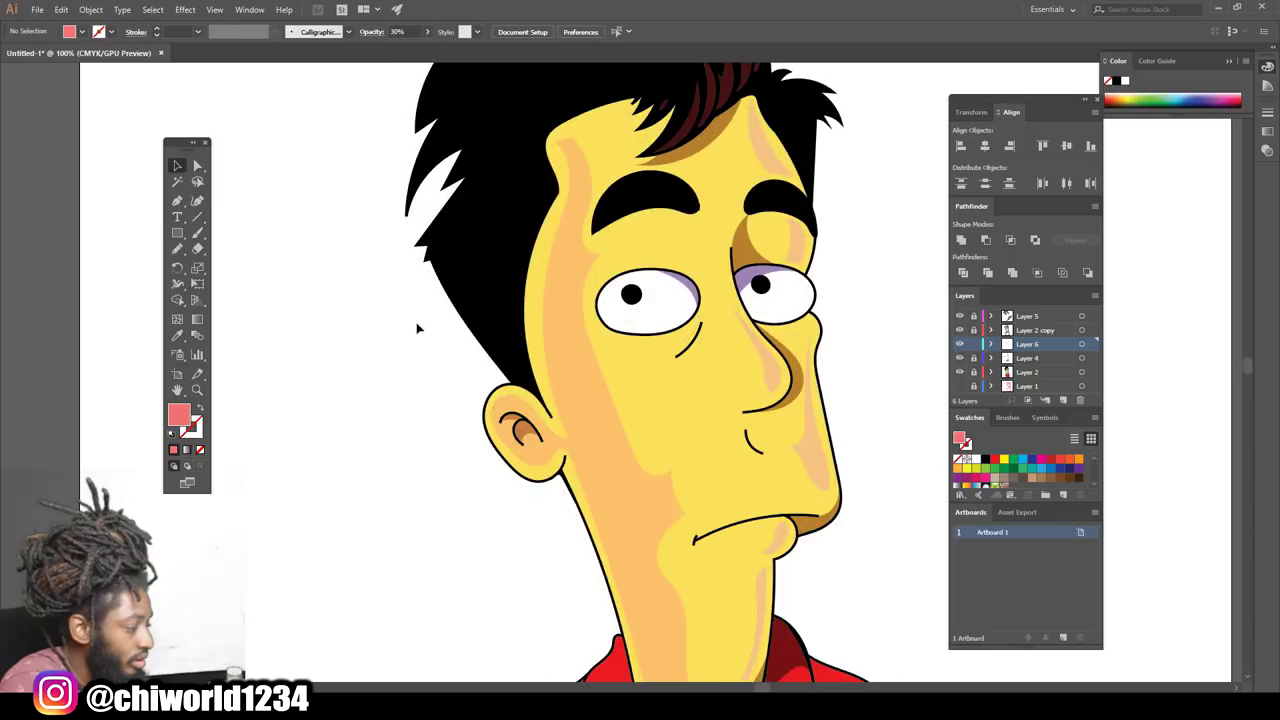
key(ctrl+minus)
key(ctrl+minus)
scroll(828, 400, down, 1)
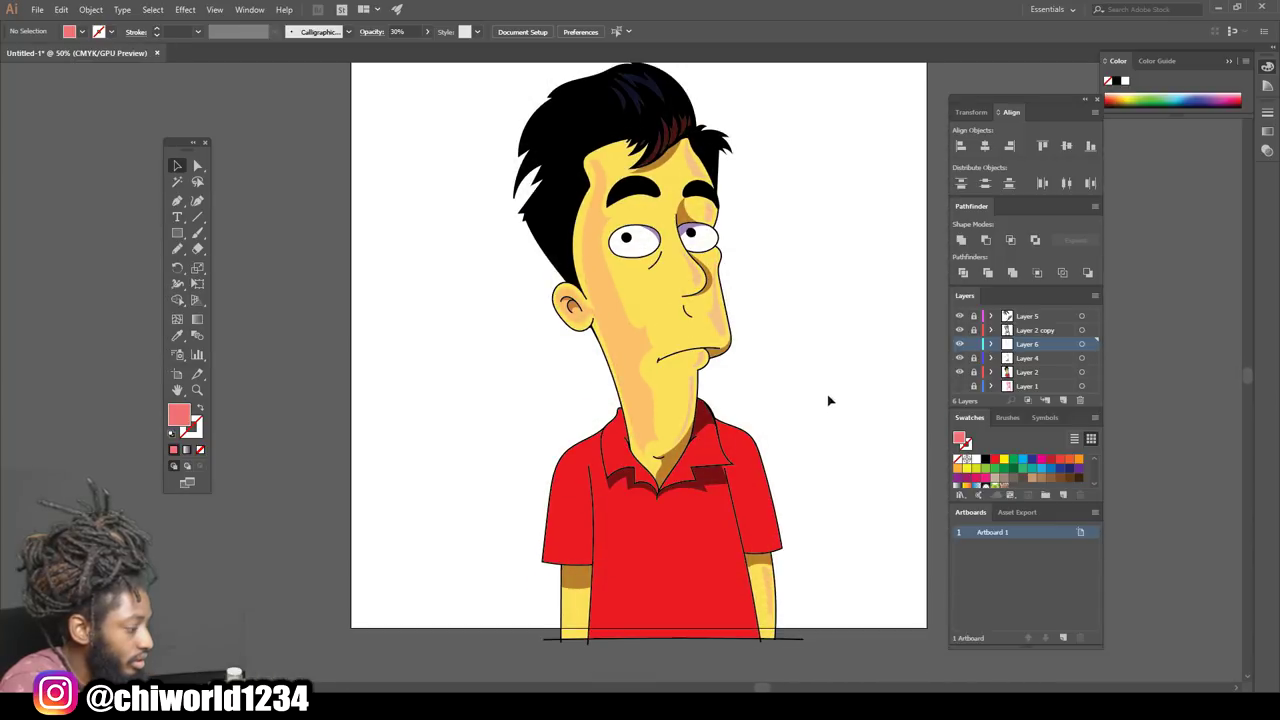
click(1063, 400)
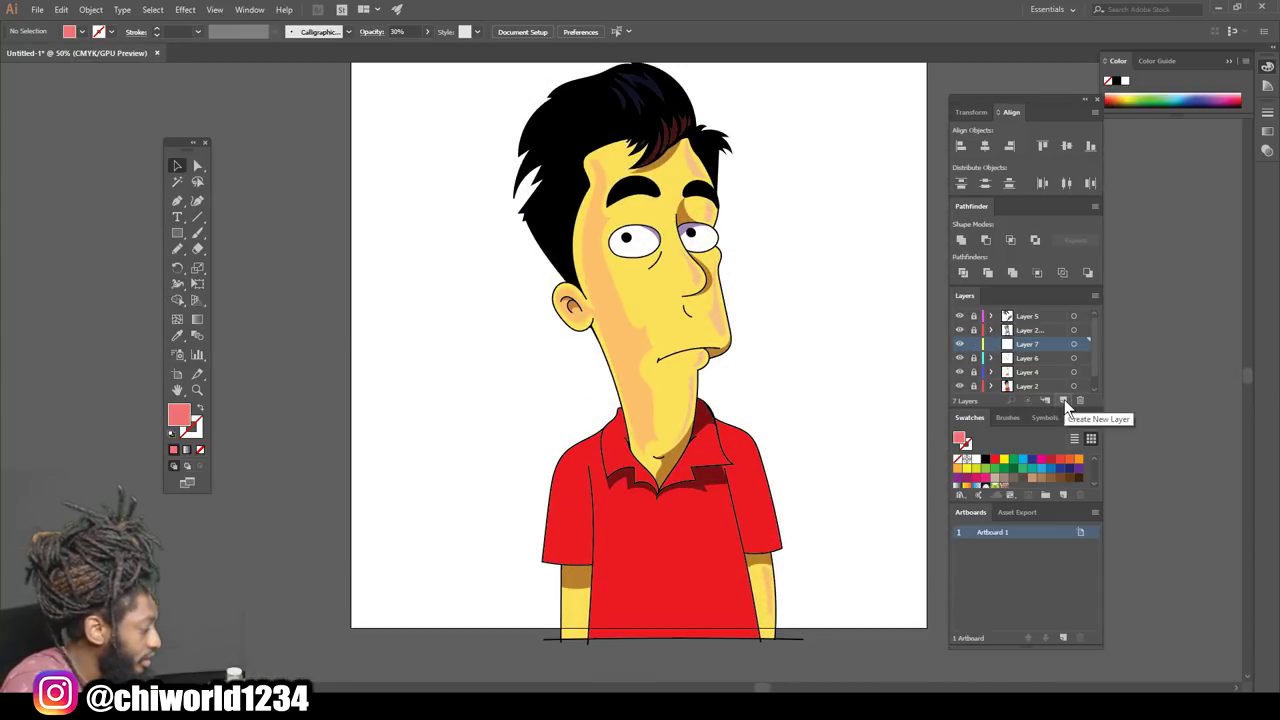
double_click(184, 416)
drag(330, 350, 287, 316)
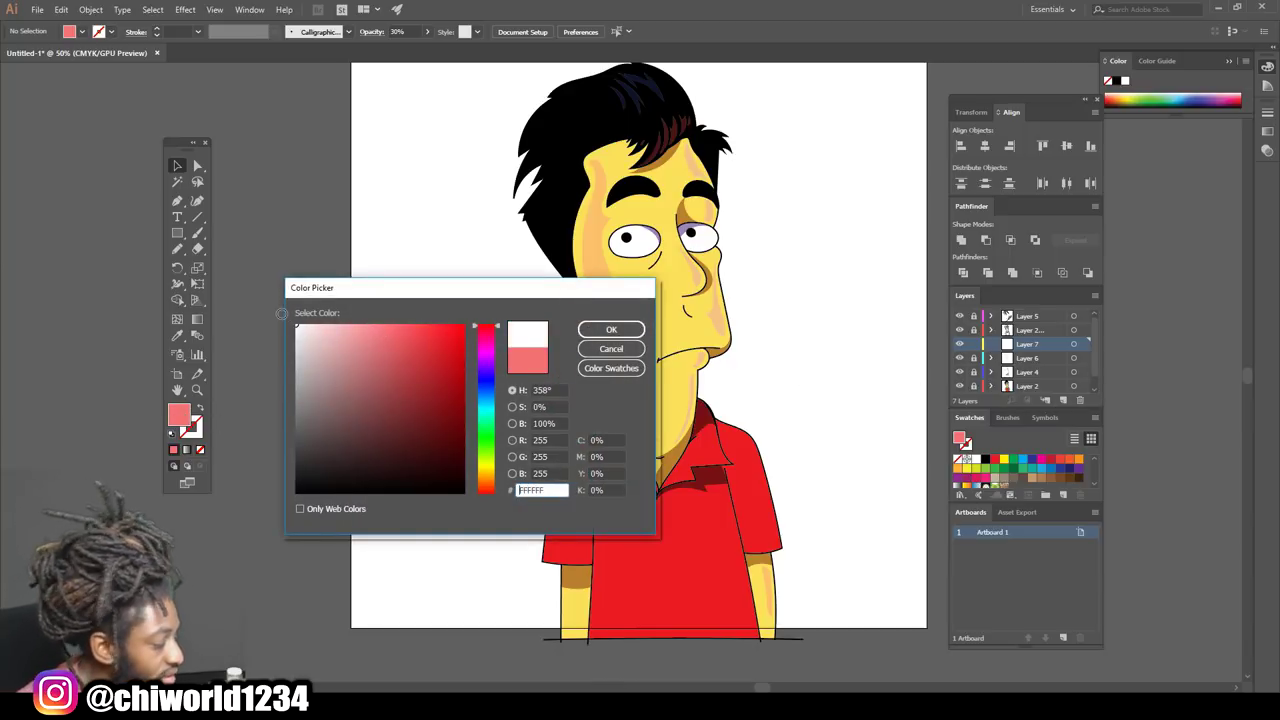
click(611, 330)
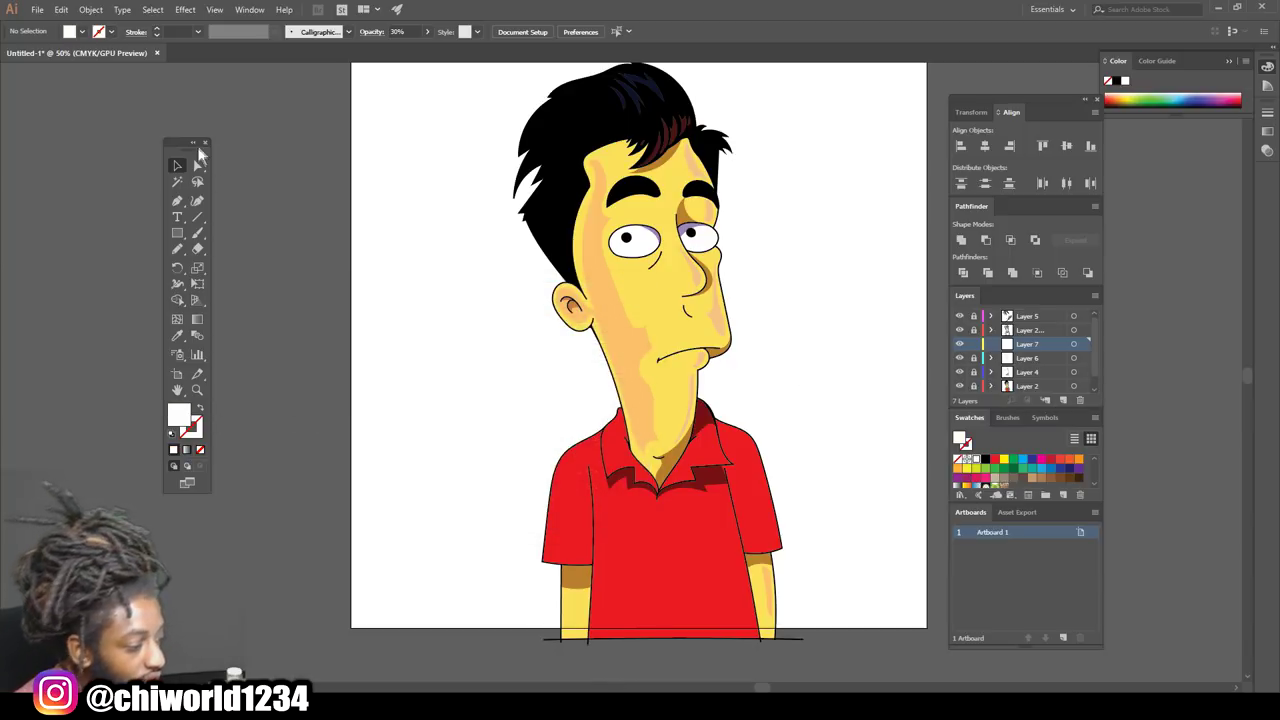
- Draw a curved, jagged white pattern shape about 1.68 by 0.81 in on the shirt front with the Pencil tool
click(177, 249)
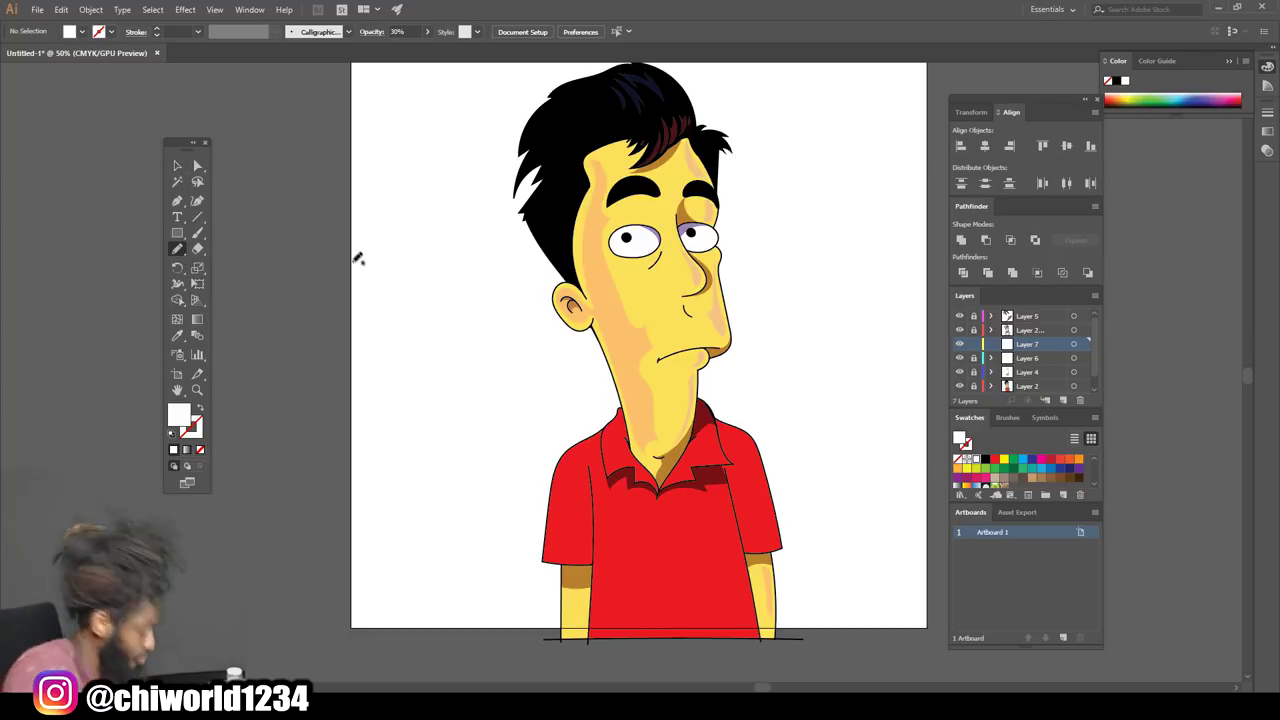
scroll(630, 385, down, 1)
scroll(810, 435, up, 3)
scroll(795, 398, down, 4)
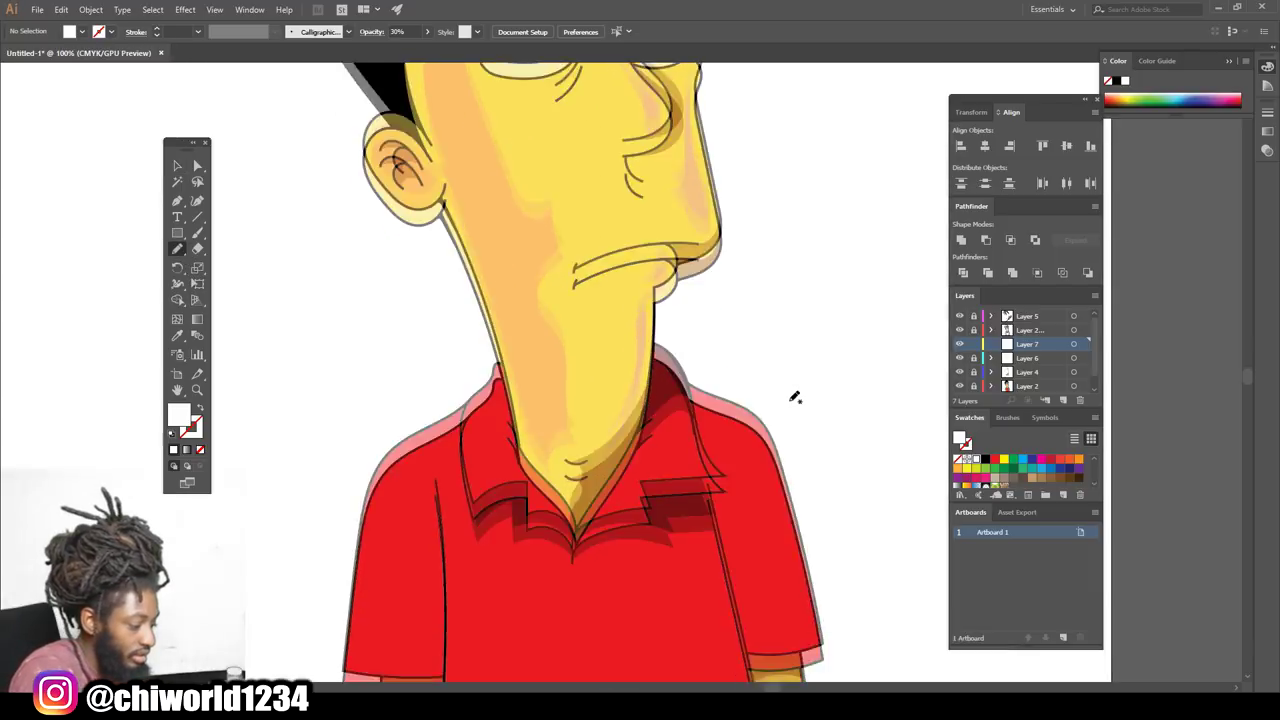
scroll(793, 398, up, 2)
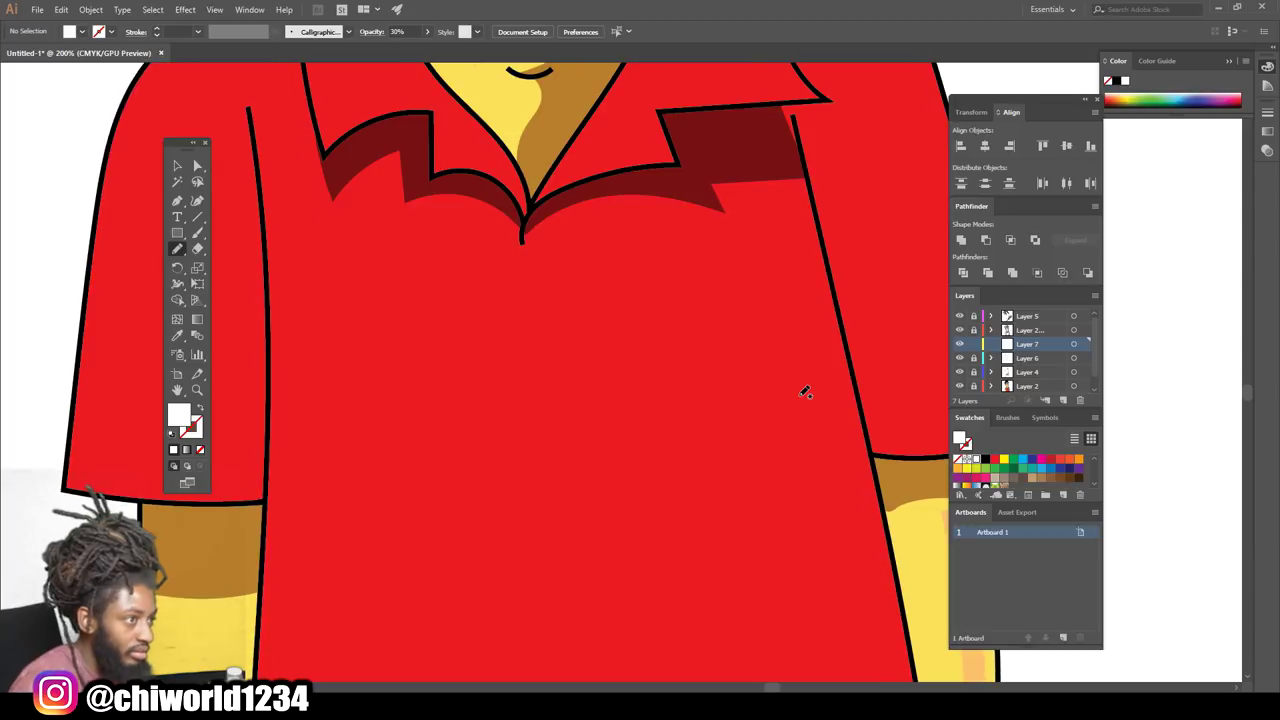
mouse_move(648, 465)
mouse_down()
mouse_move(751, 494)
mouse_move(771, 446)
mouse_move(742, 452)
mouse_up()
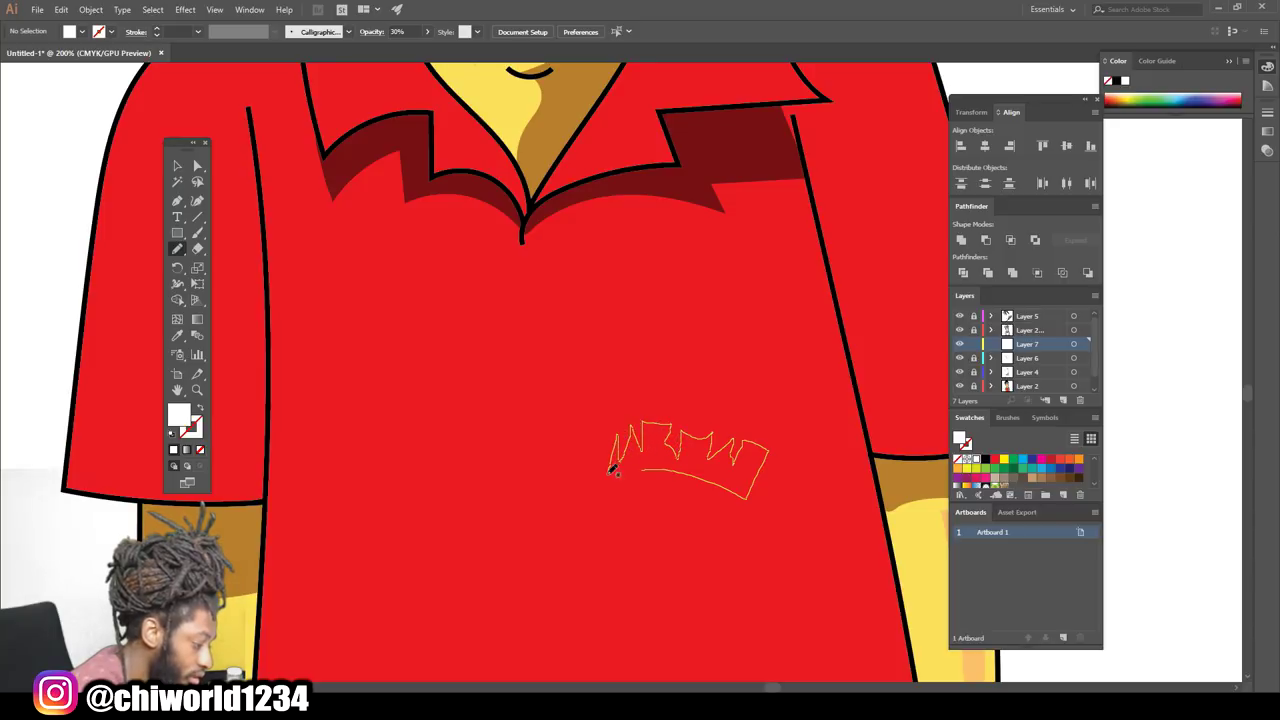
drag(640, 468, 638, 469)
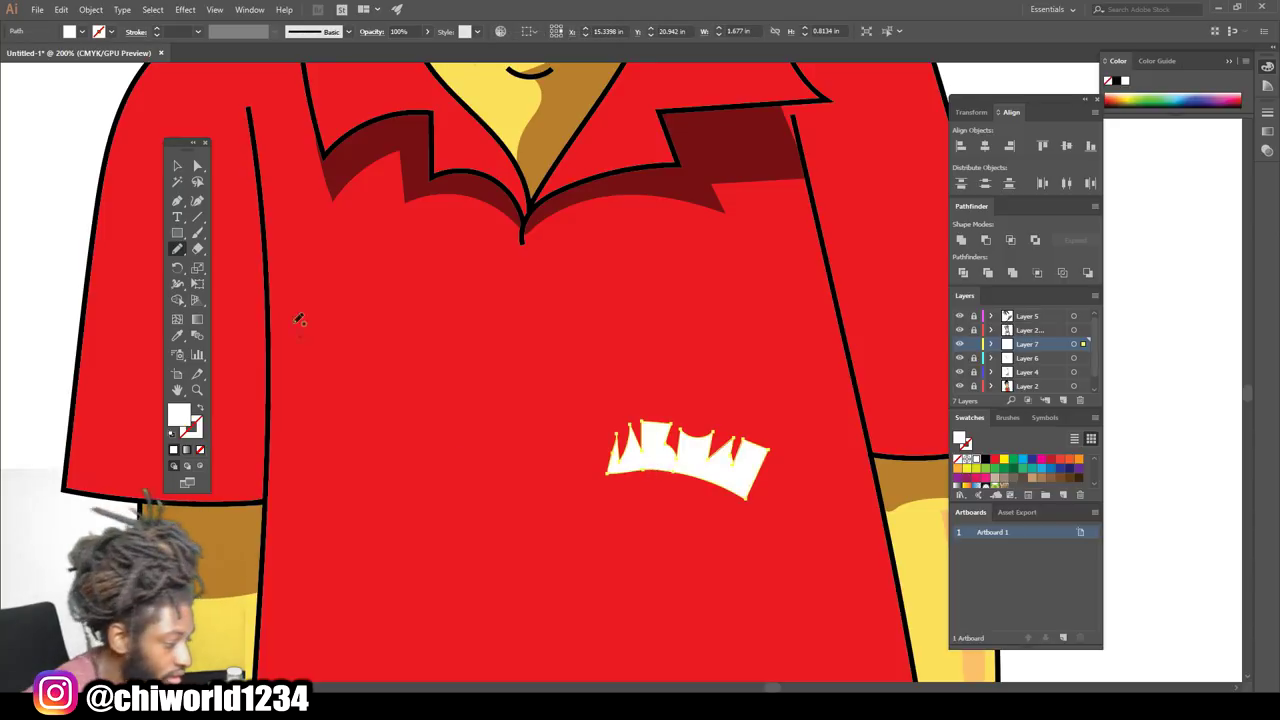
- Duplicate the jagged white shape to the upper chest and lower shirt front, rotating each copy to a different angle
click(177, 166)
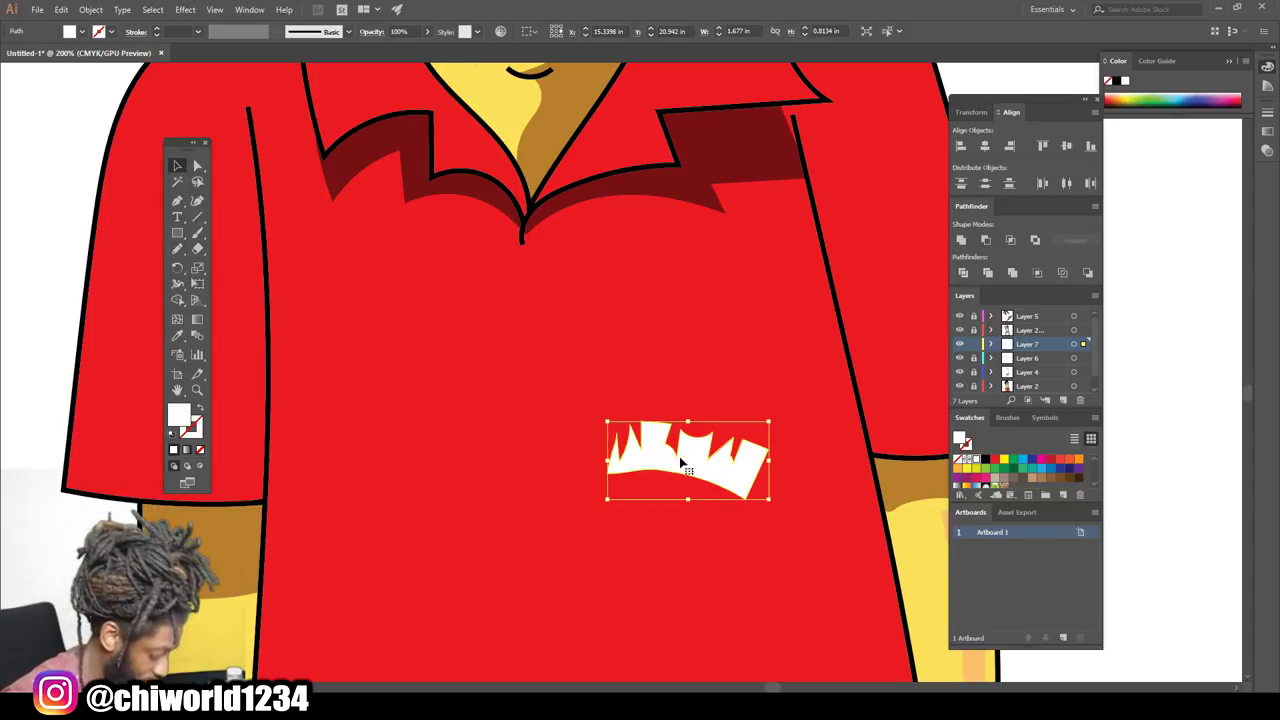
drag(697, 463, 477, 342)
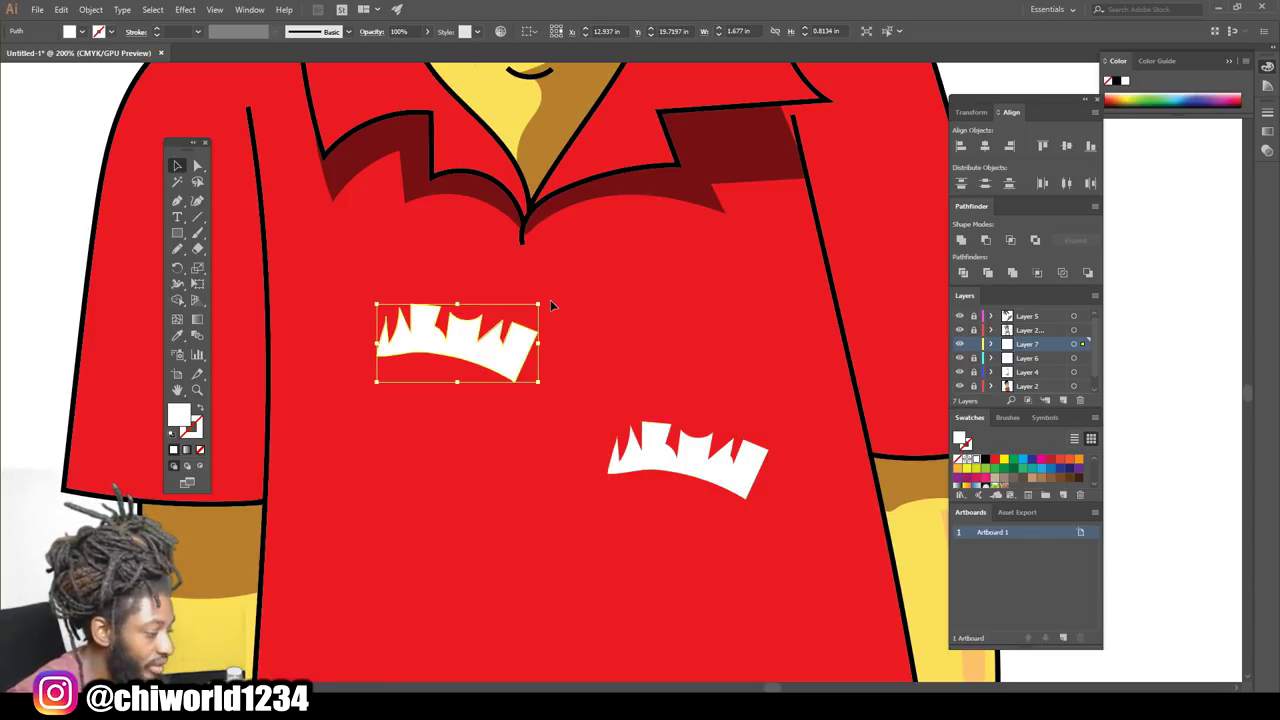
drag(550, 305, 556, 352)
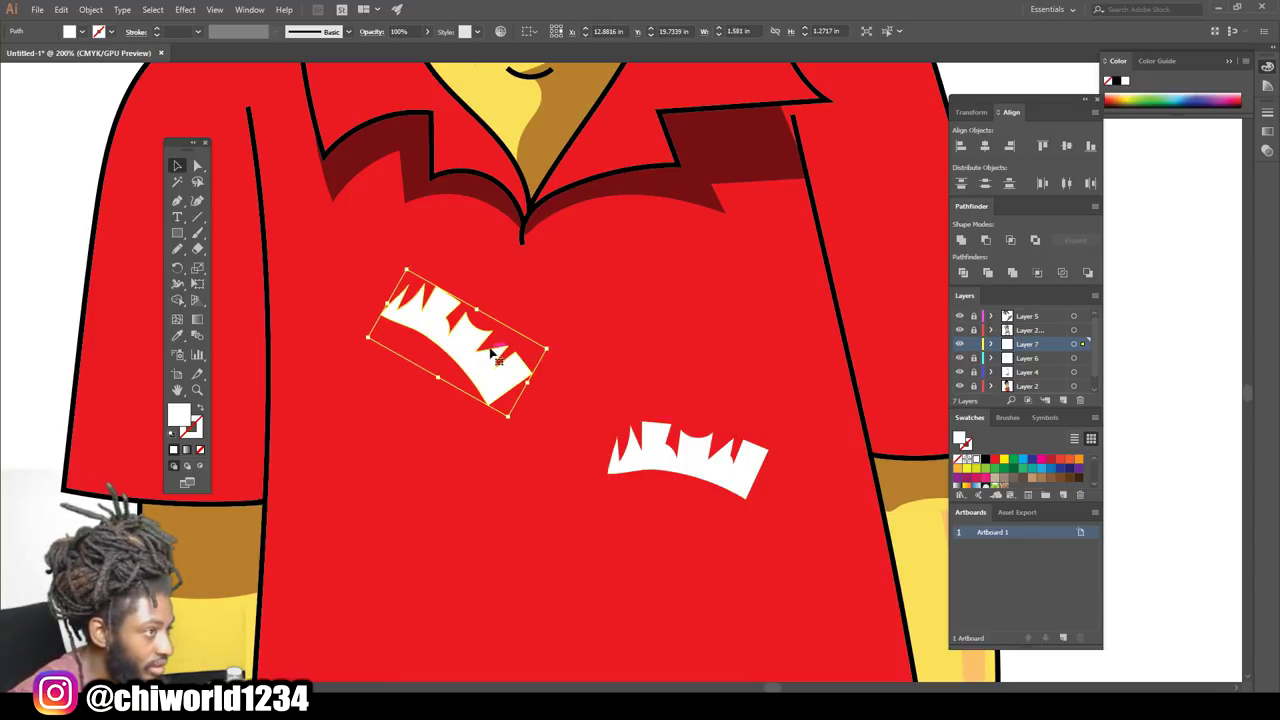
drag(475, 352, 531, 623)
click(606, 627)
click(568, 637)
drag(609, 619, 554, 511)
drag(506, 617, 437, 318)
- Fill the shirt front, sleeves and collar with scattered copies of the jagged white shape in varied sizes and angles, and deselect them
key(ctrl+minus)
key(ctrl+minus)
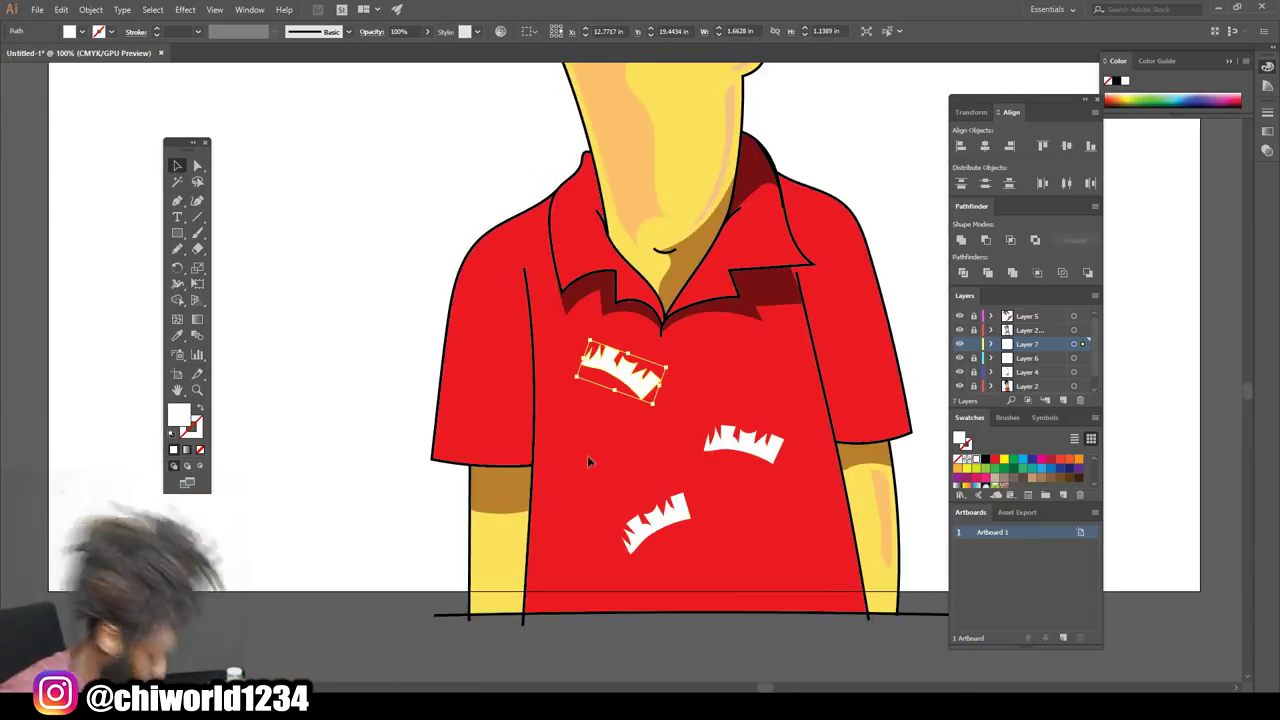
drag(625, 365, 815, 563)
drag(645, 398, 499, 393)
drag(480, 389, 506, 315)
drag(506, 315, 714, 589)
click(708, 365)
drag(716, 380, 792, 409)
drag(792, 409, 660, 445)
drag(660, 445, 811, 473)
drag(811, 473, 559, 517)
drag(559, 517, 563, 398)
drag(563, 398, 508, 372)
drag(508, 372, 867, 359)
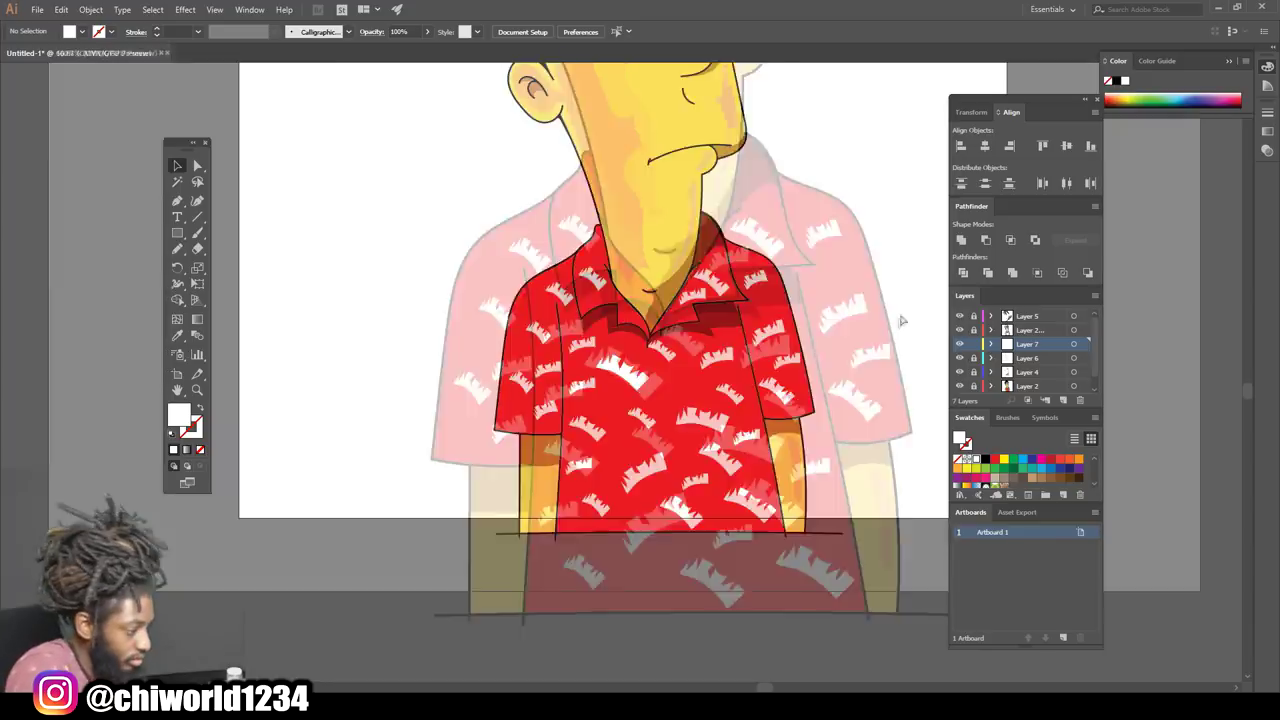